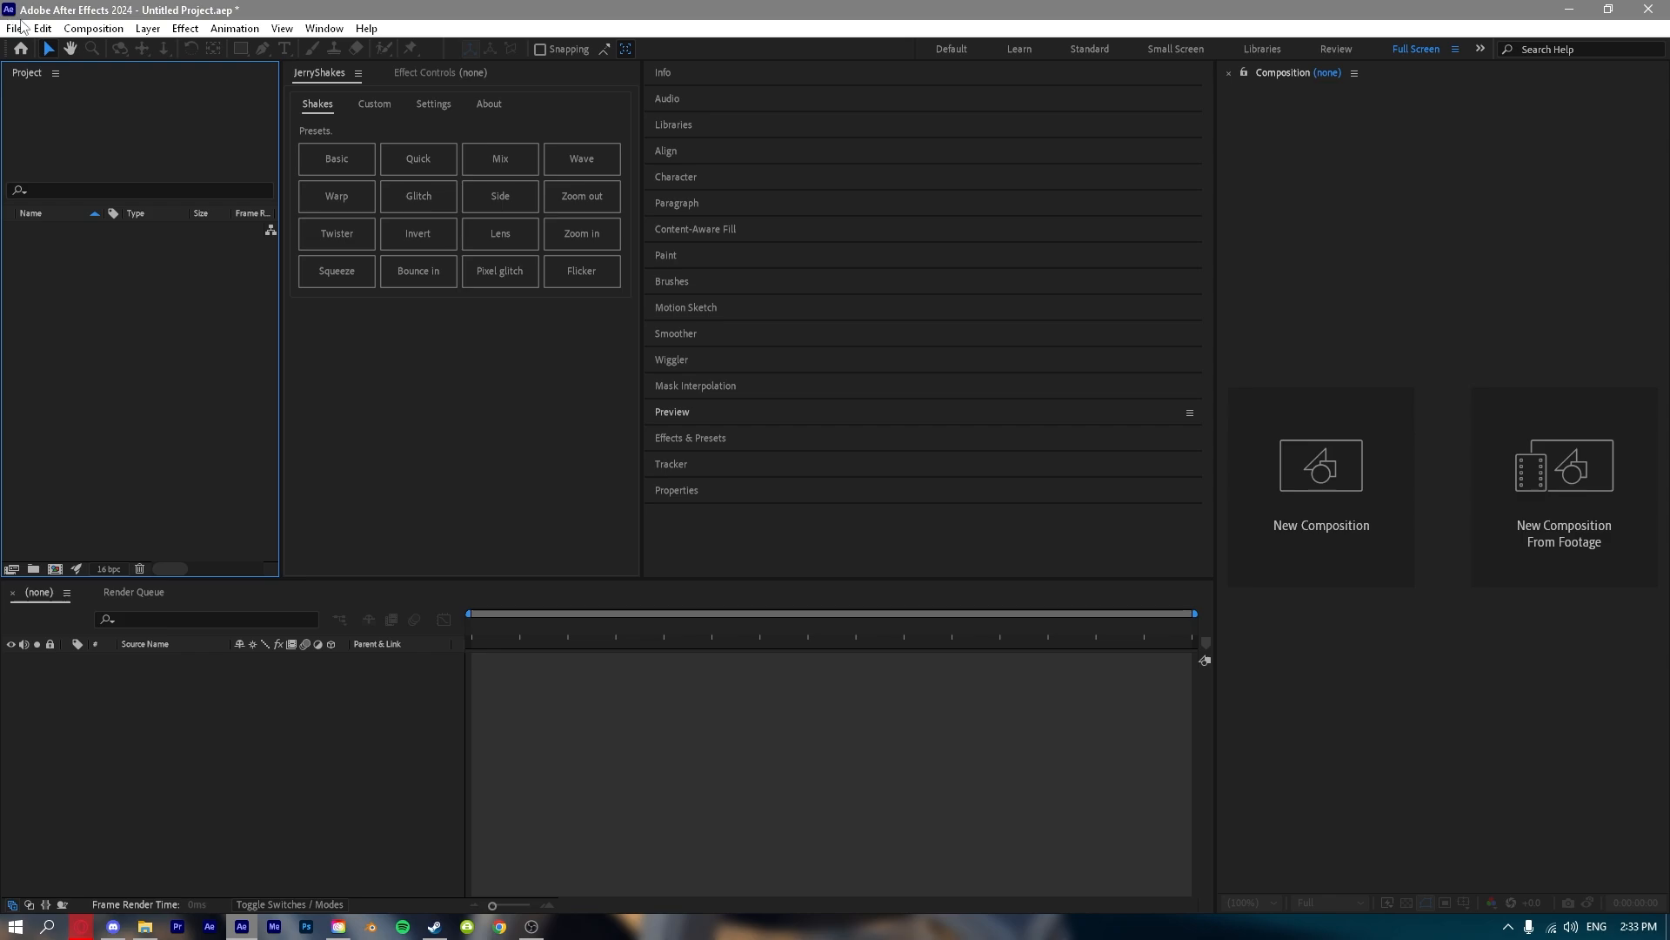
left_click(19, 28)
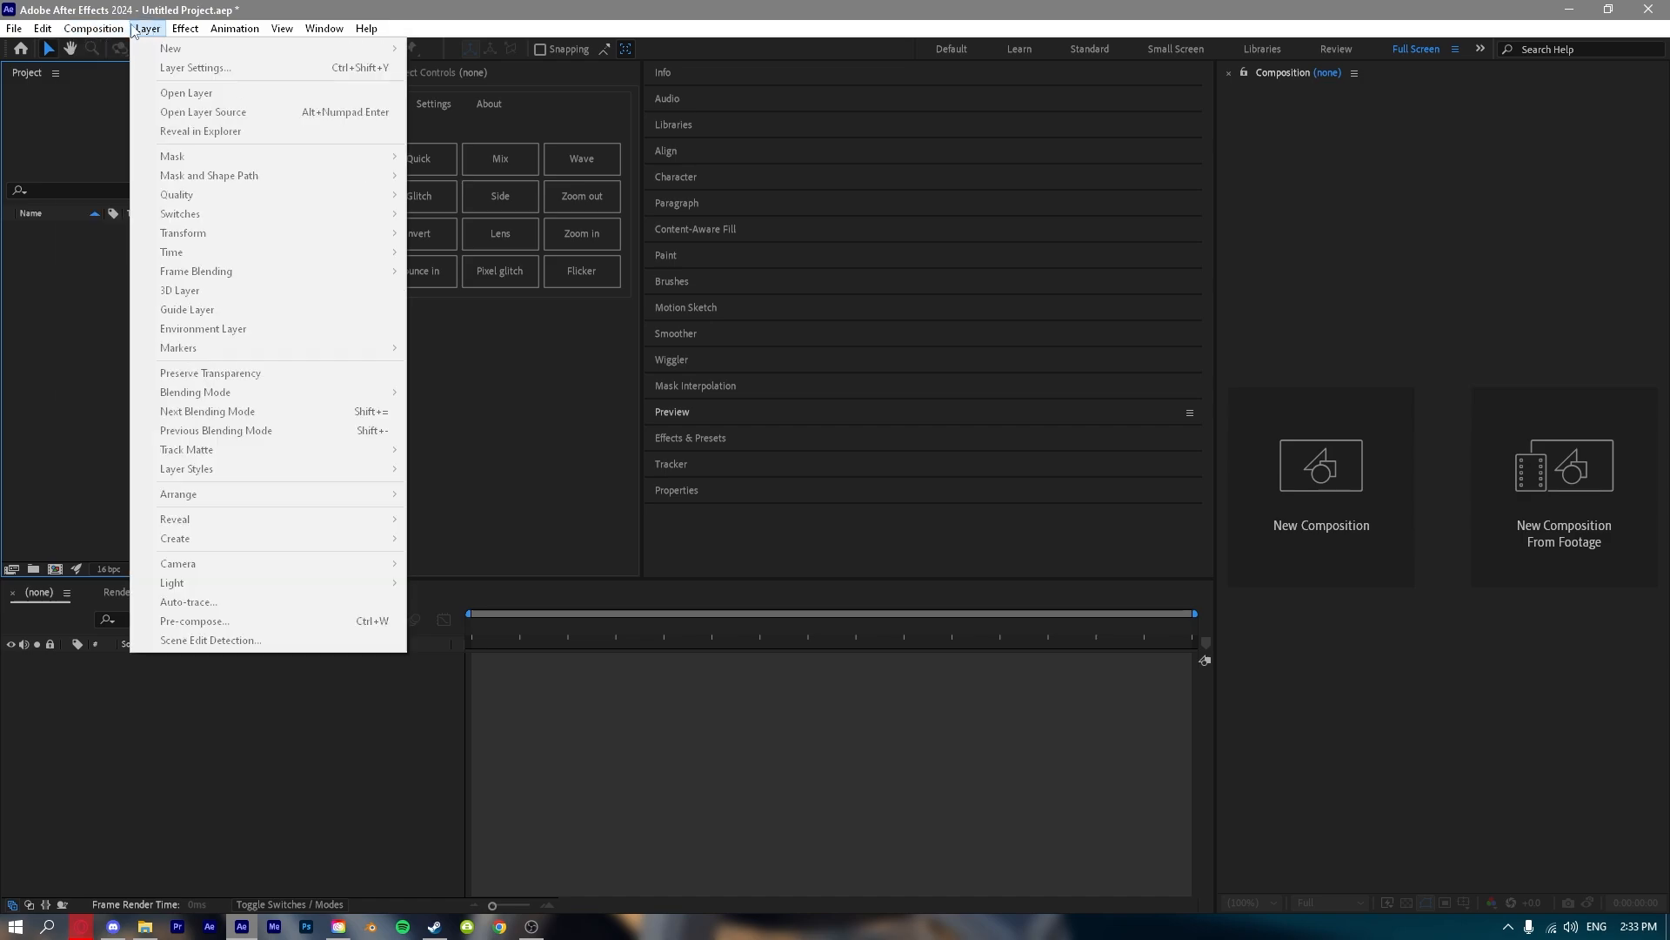
mouse_move(243, 32)
mouse_move(340, 31)
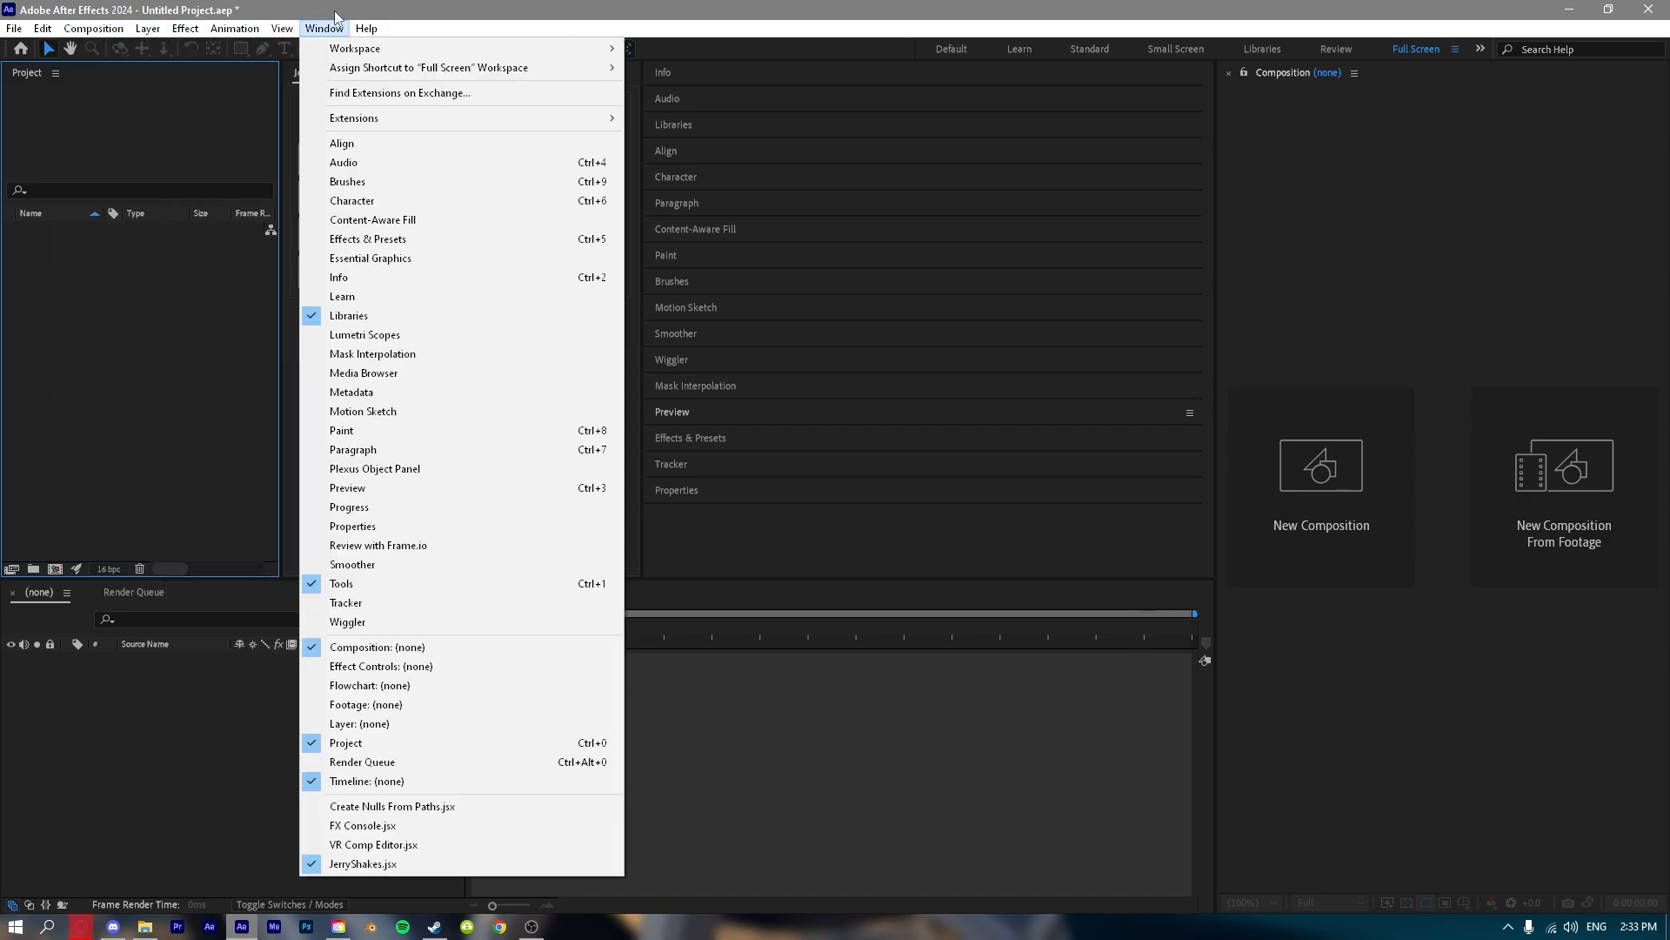
mouse_move(13, 32)
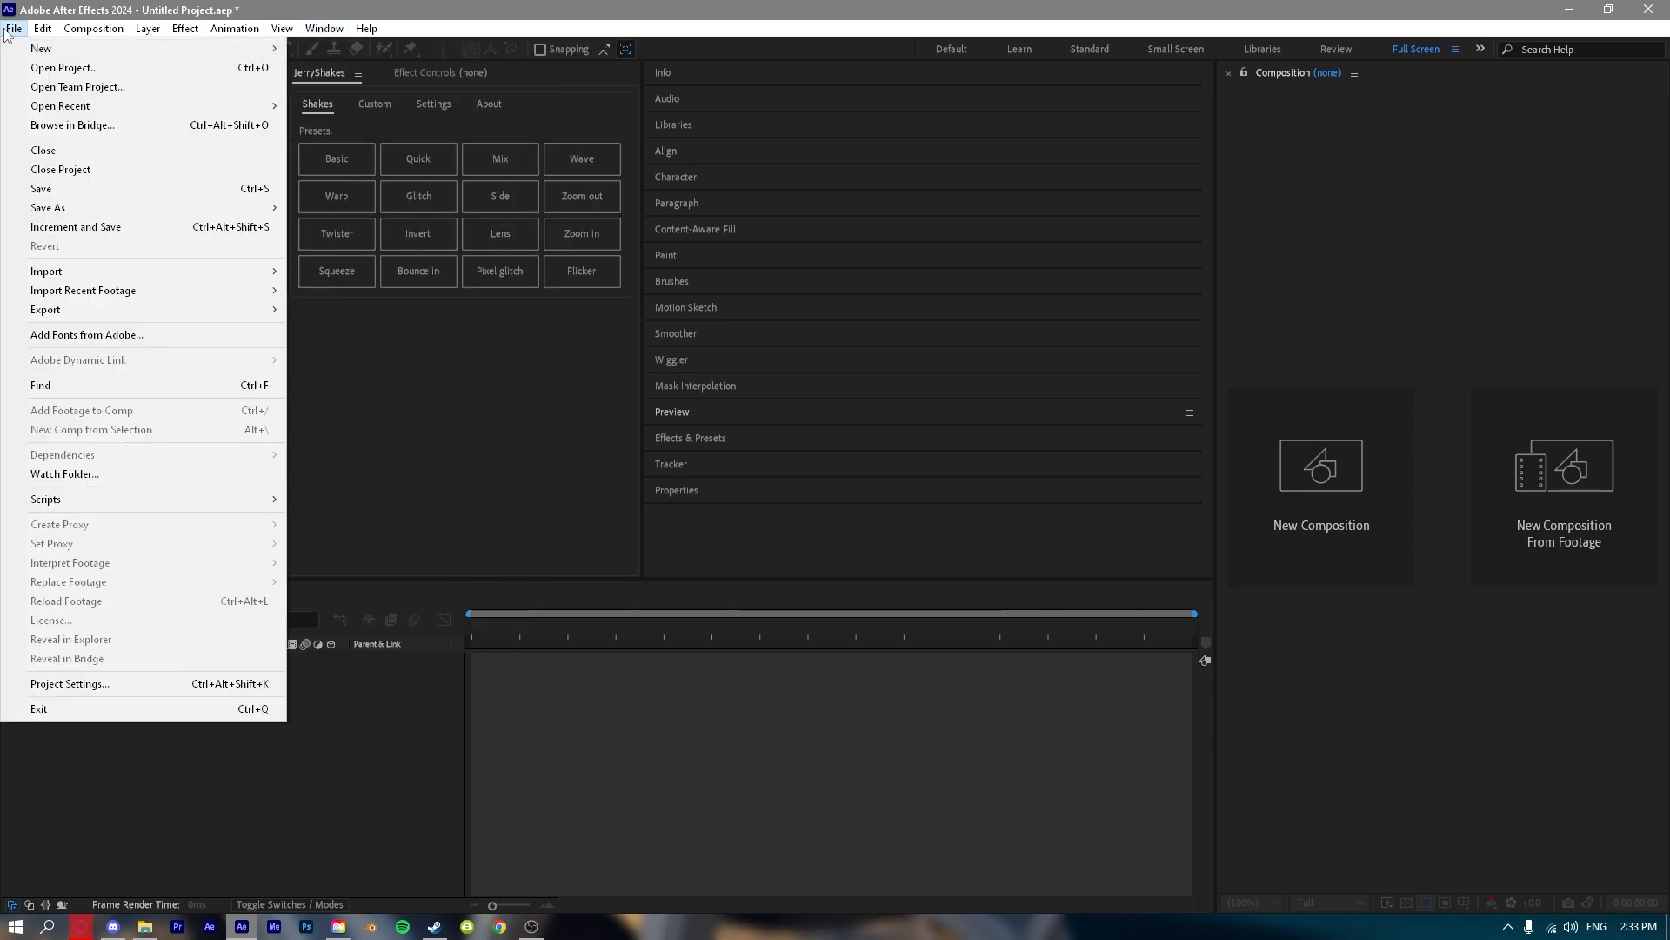
mouse_move(140, 49)
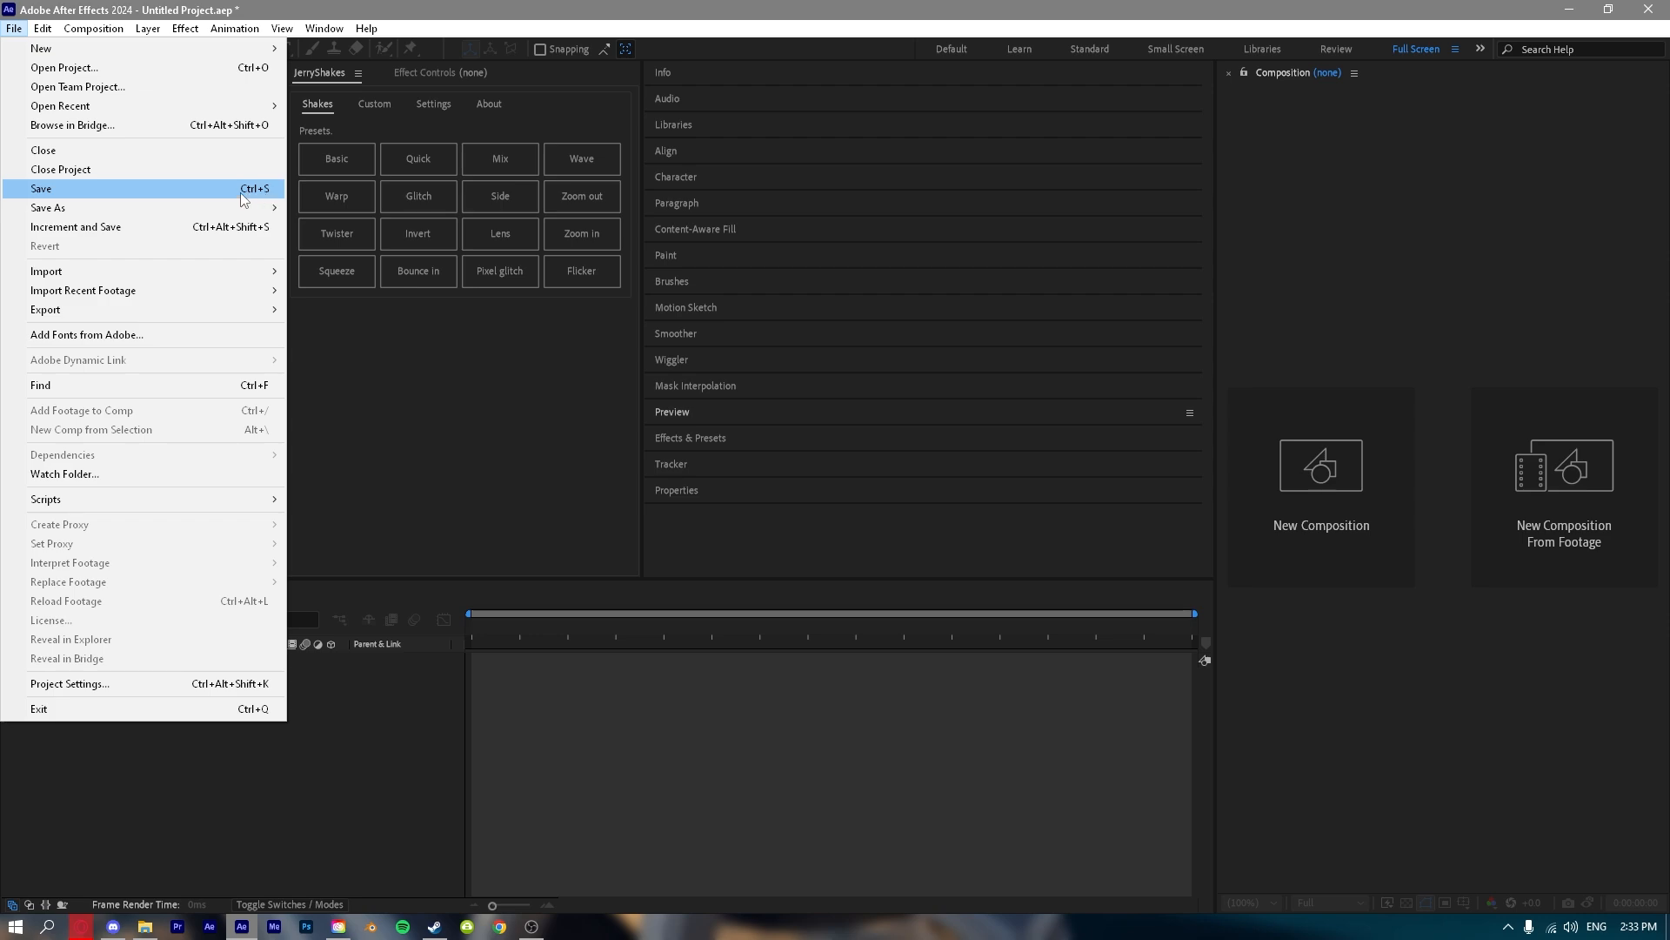
mouse_move(118, 271)
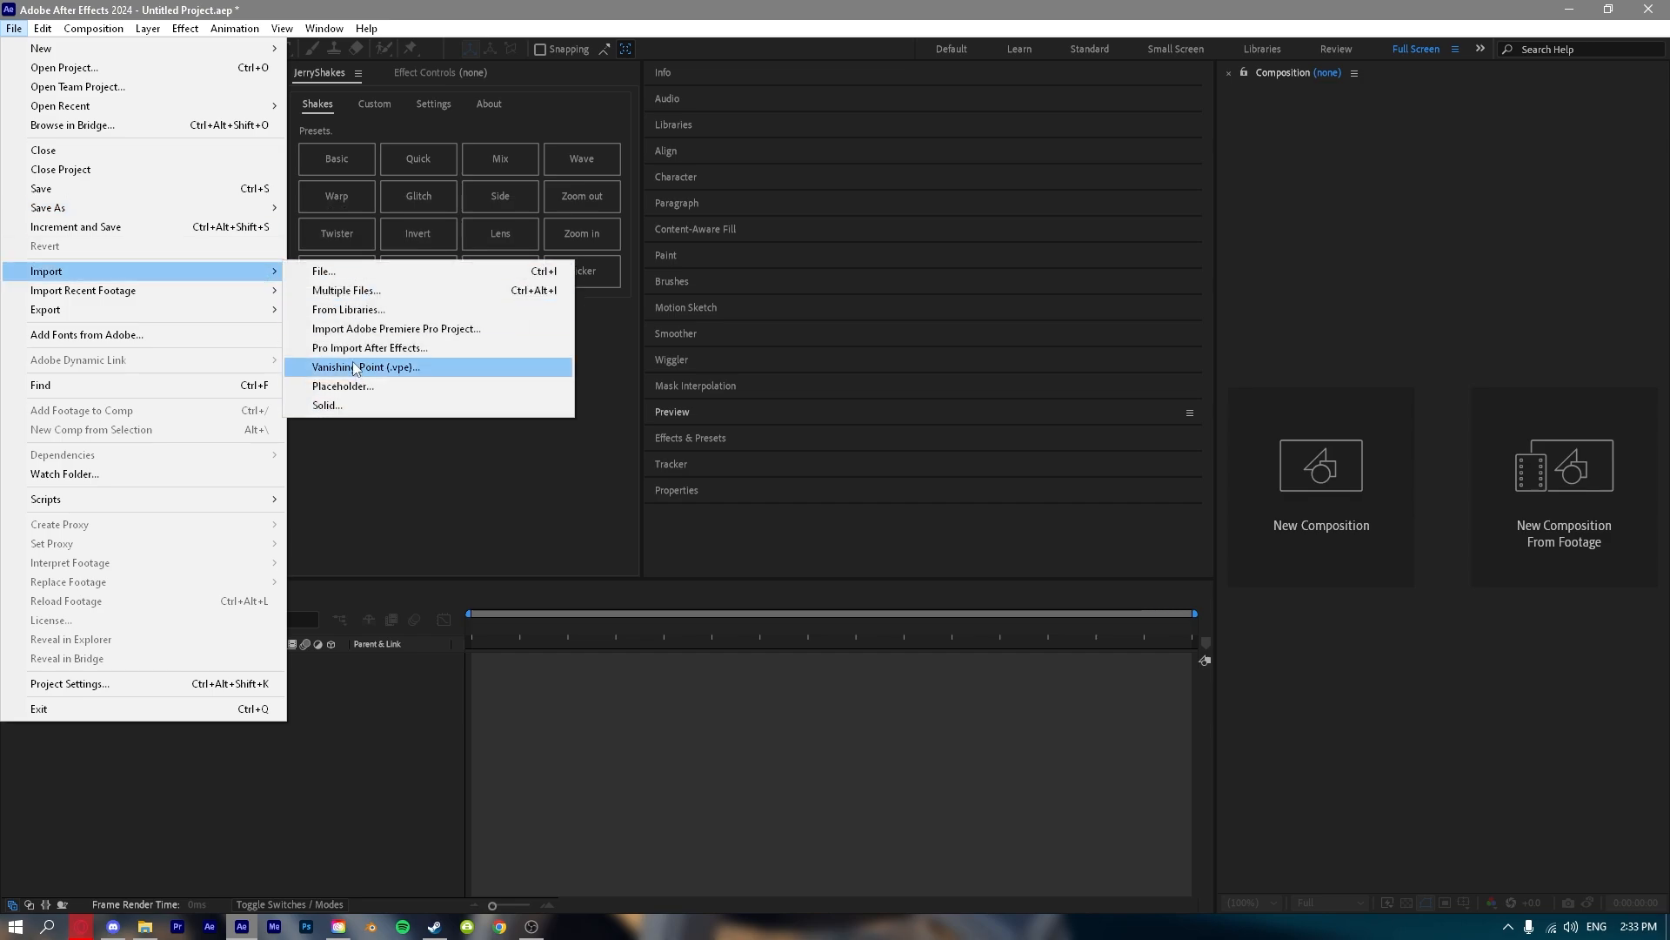
mouse_move(218, 309)
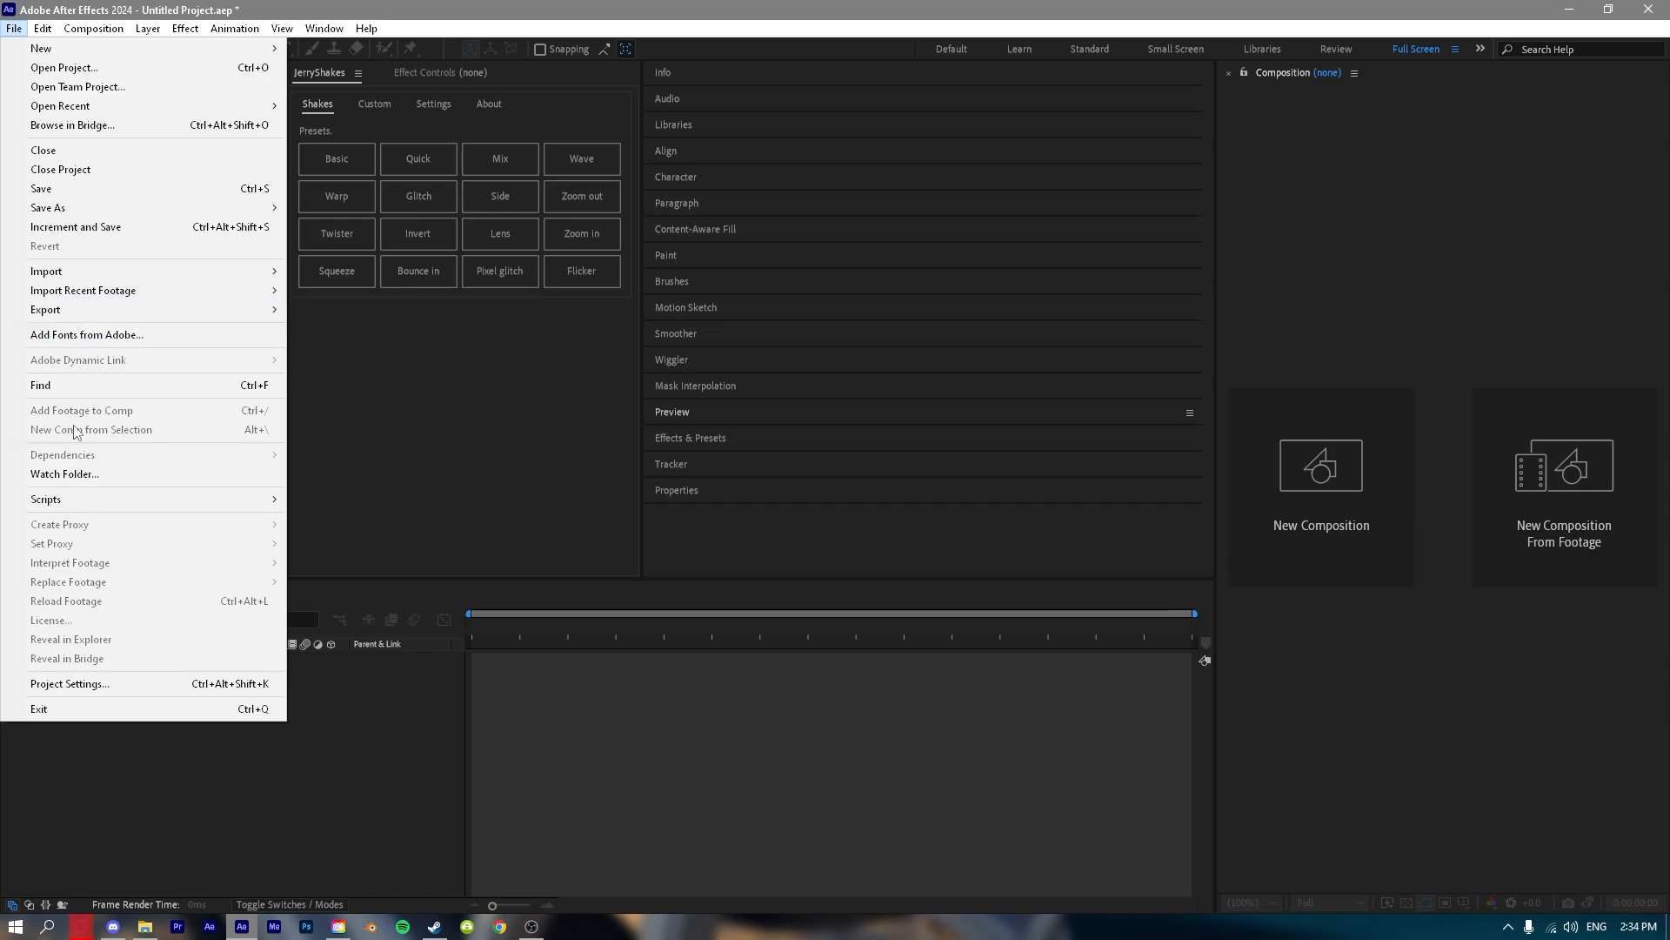
Inspect the color engine, bit depth and working color space in the project settings.
left_click(145, 684)
left_click(731, 275)
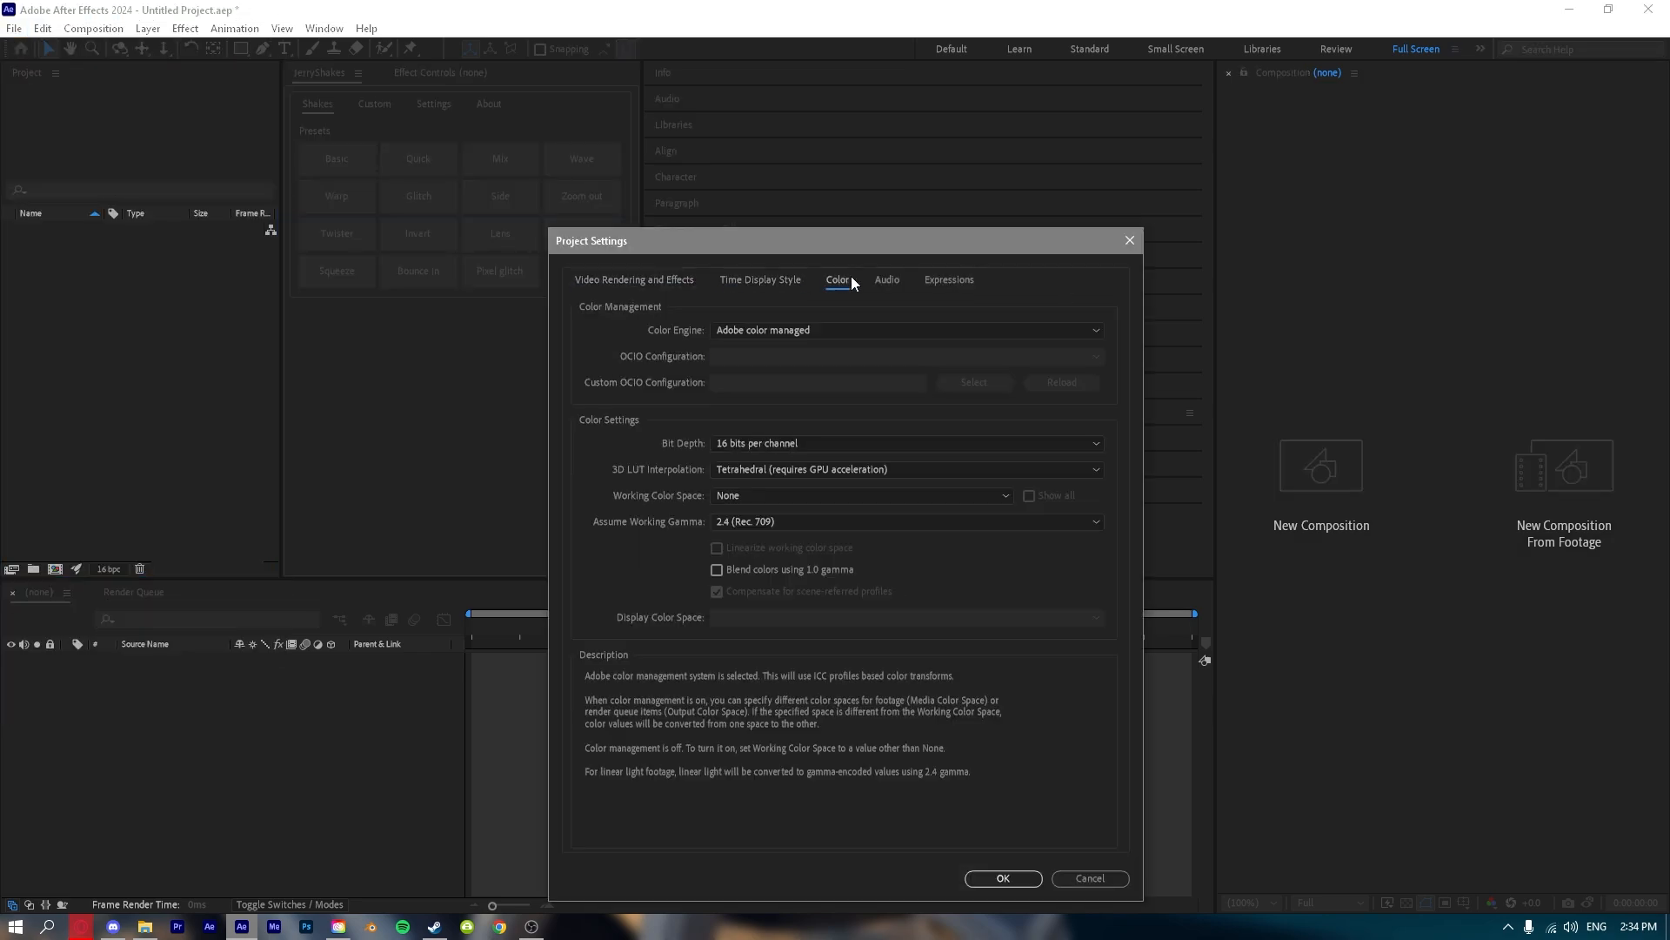
key("Escape")
Purge all memory and disk cache, clearing the disk cache for all versions.
left_click(43, 29)
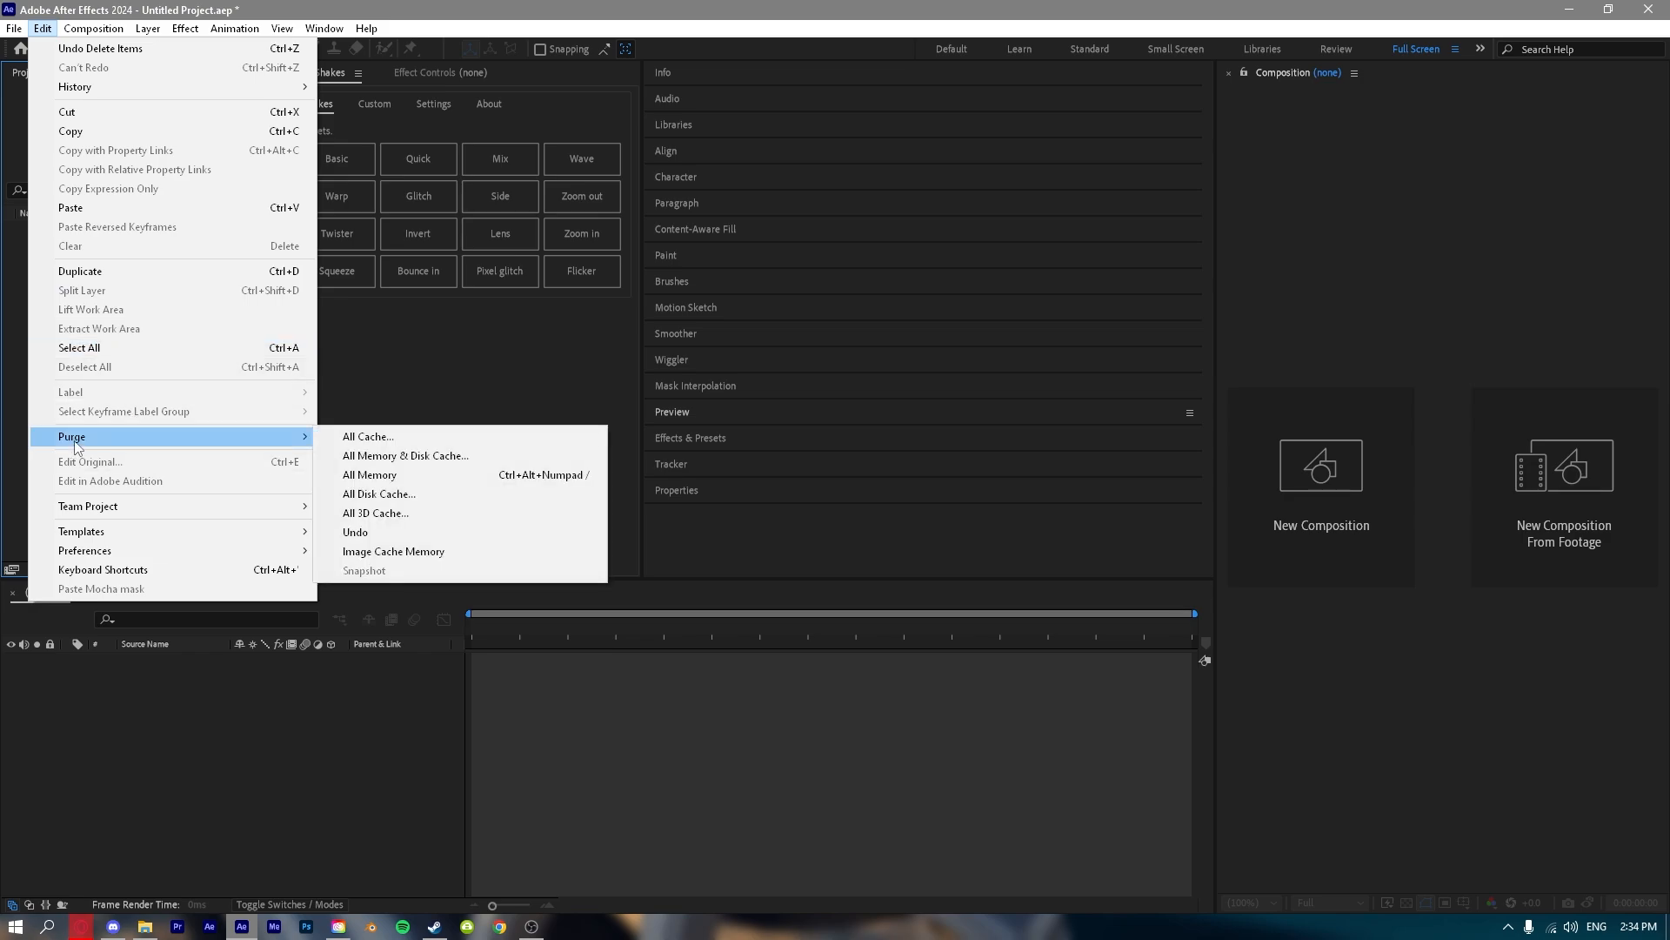
mouse_move(315, 437)
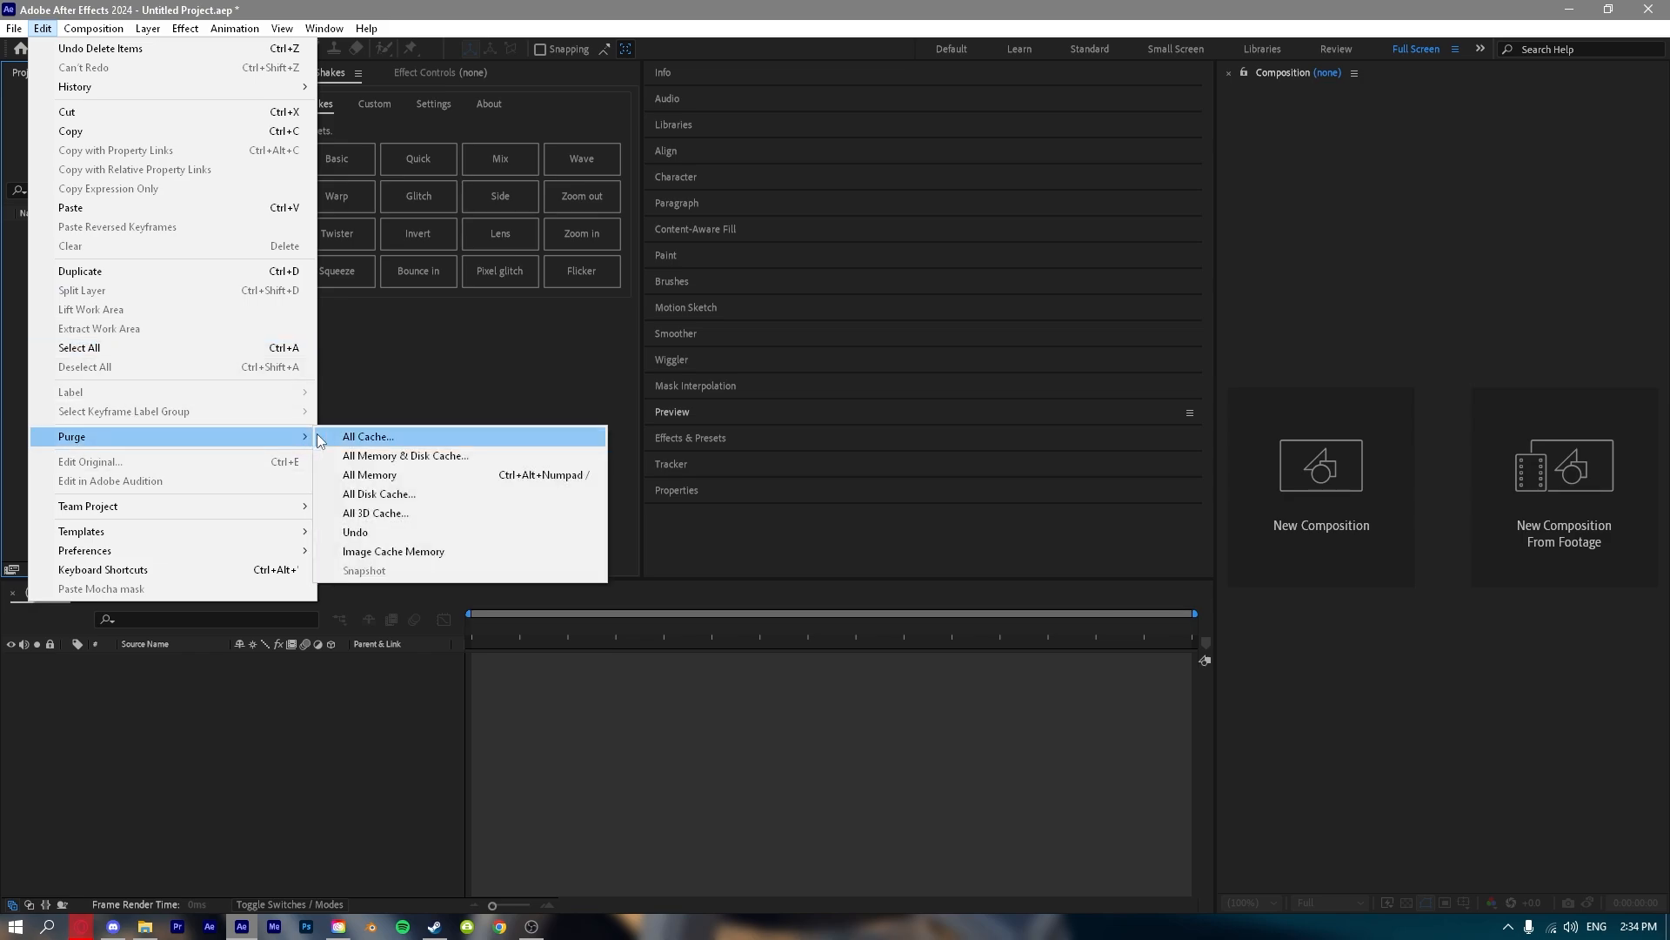
left_click(381, 455)
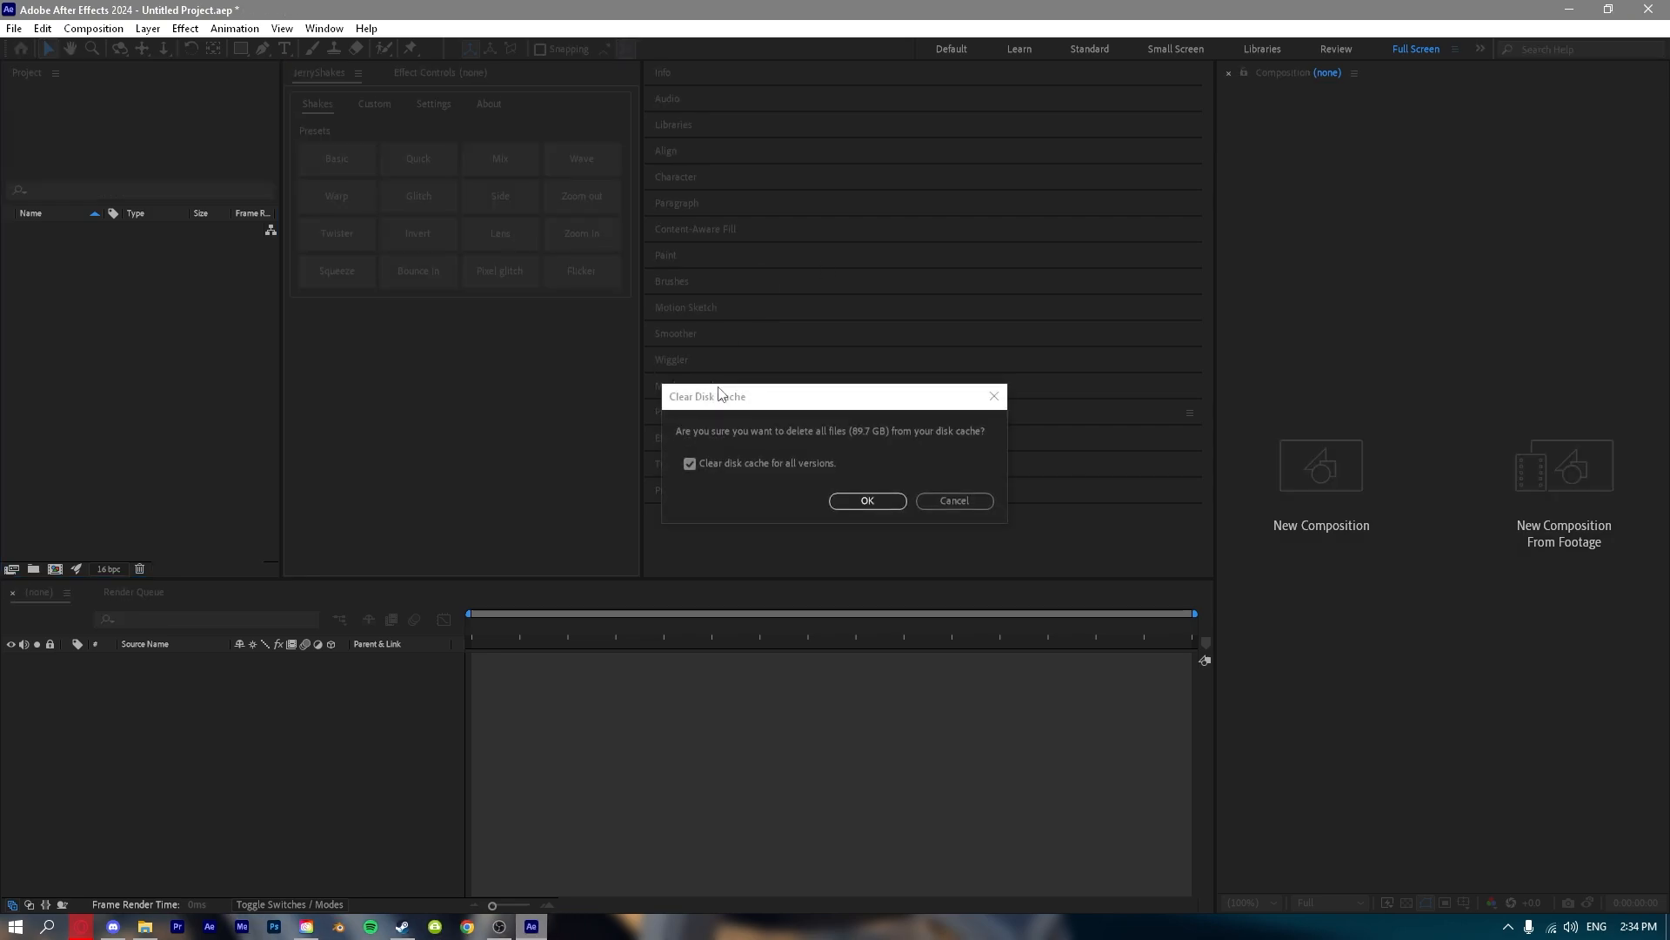
left_click(880, 500)
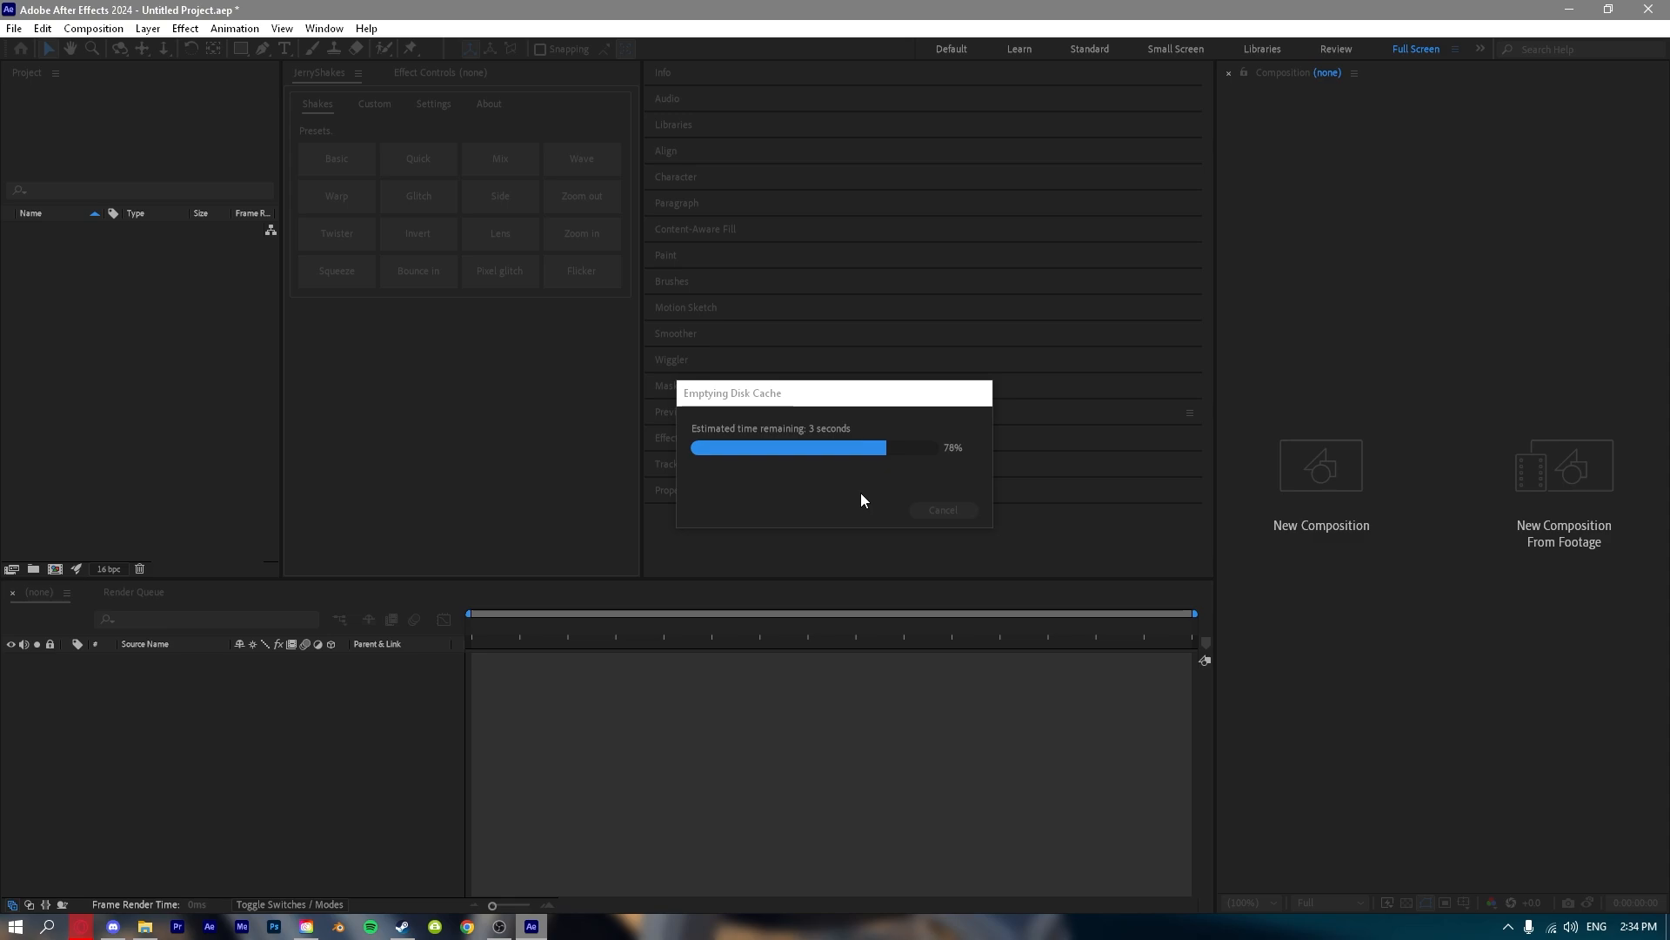
Review the preferences for startup, previews, display, output, video preview, audio output mapping and audio hardware.
left_click(41, 29)
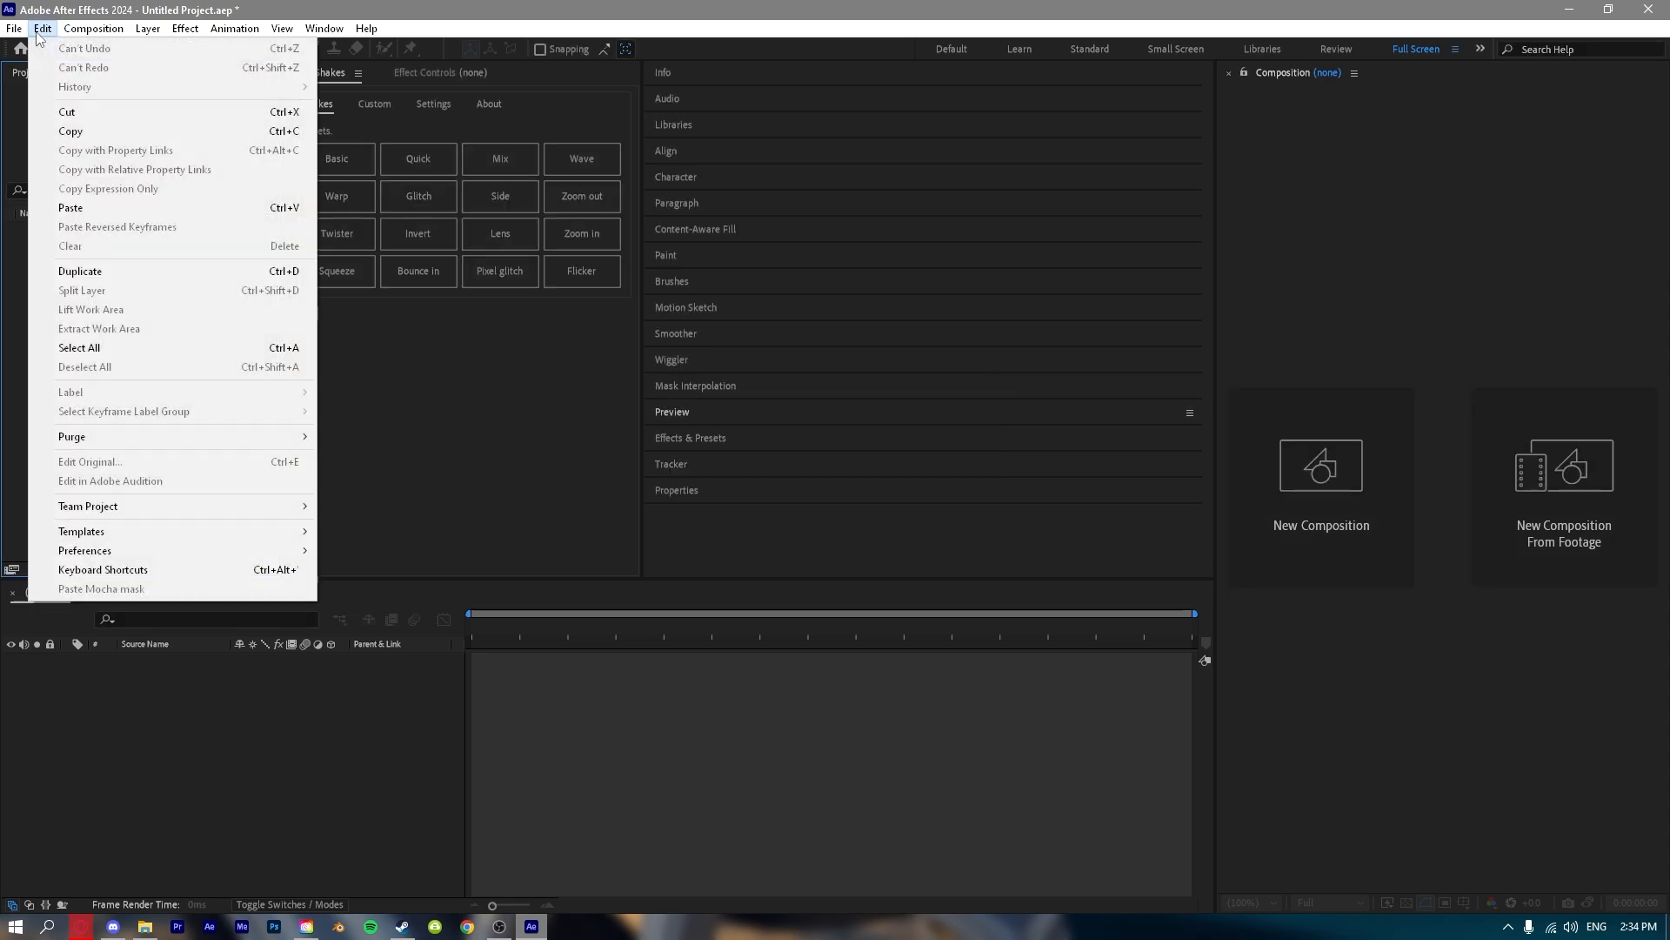
mouse_move(84, 549)
left_click(352, 552)
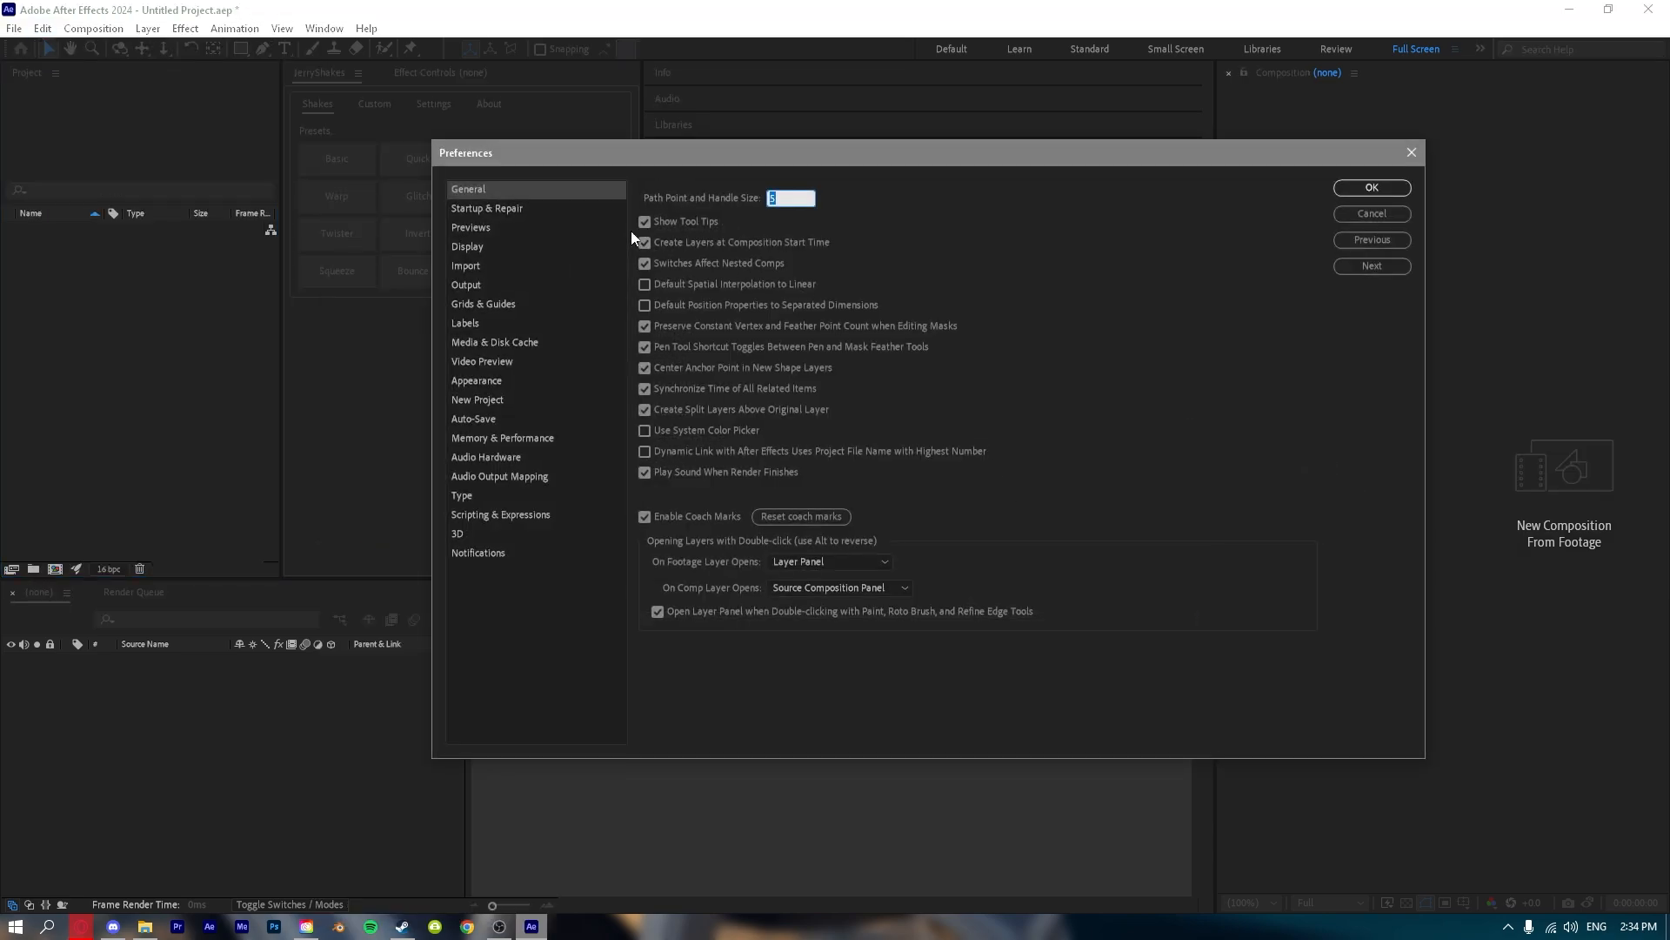
left_click(524, 209)
left_click(514, 225)
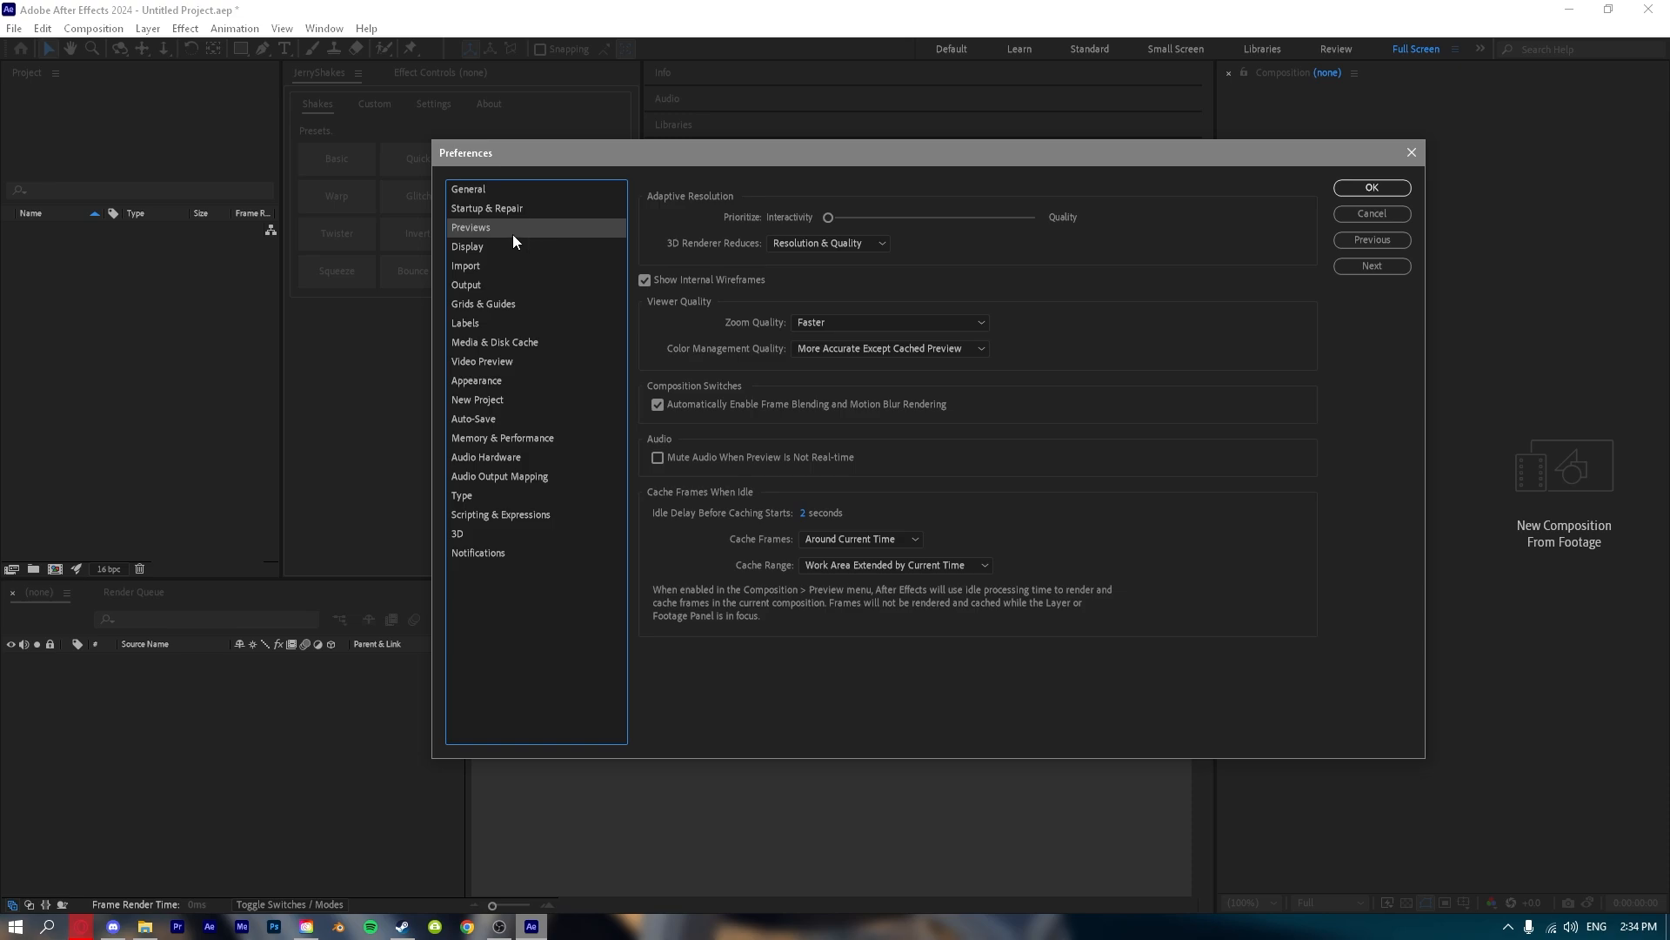
left_click(489, 247)
left_click(488, 286)
left_click(505, 362)
left_click(527, 476)
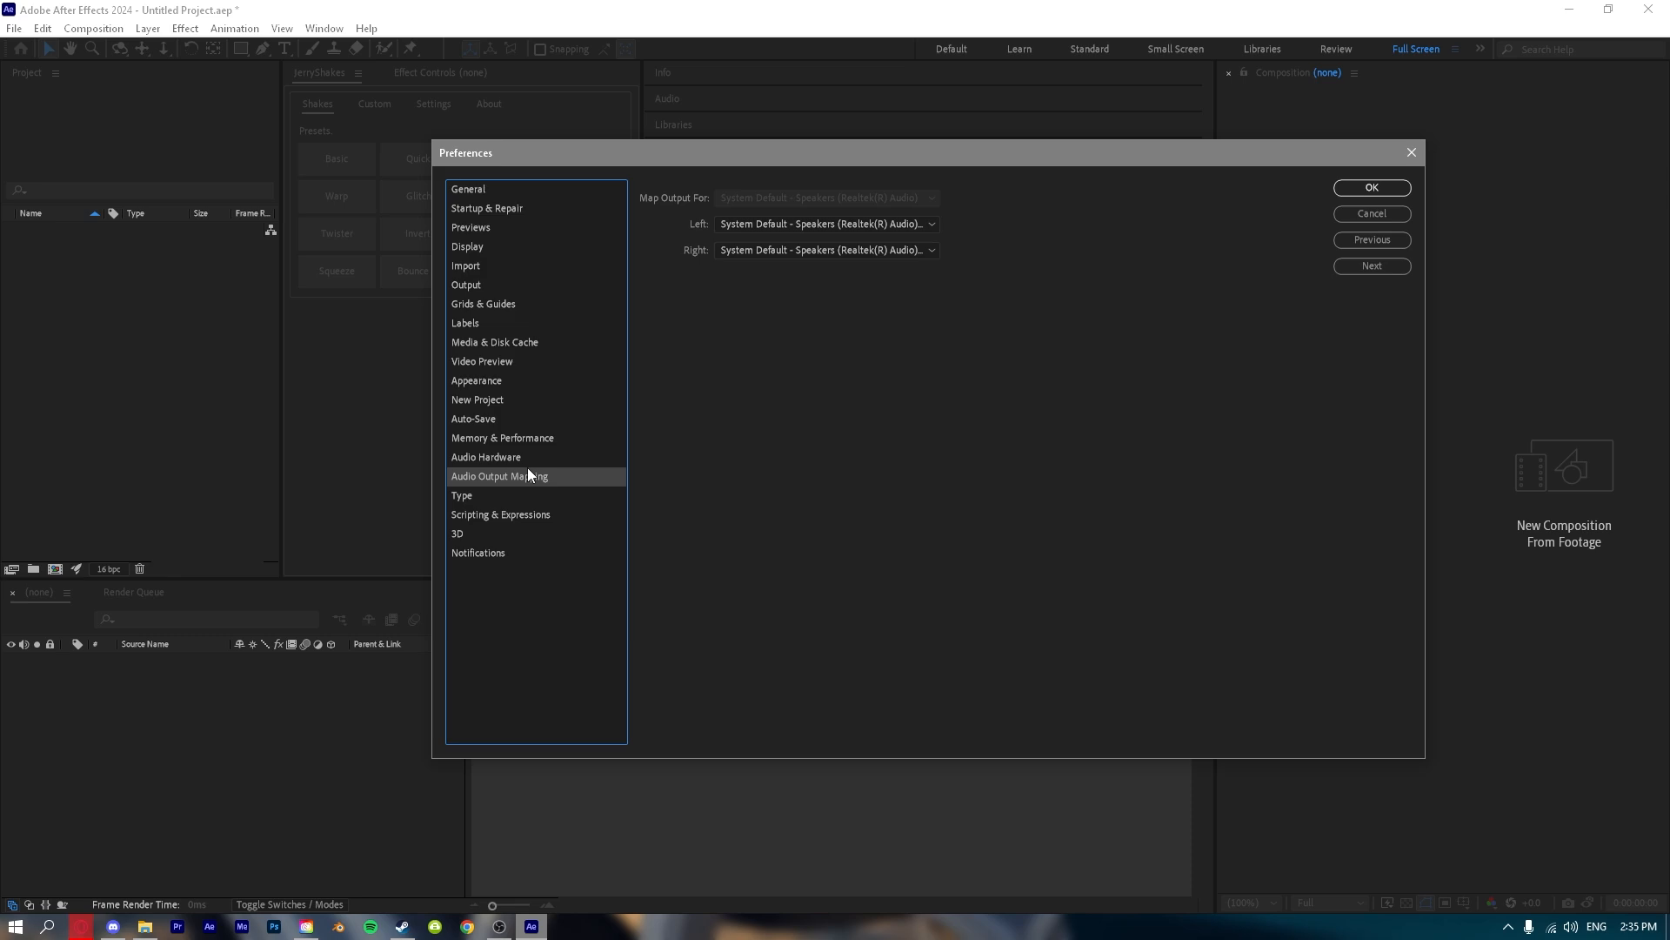
left_click(529, 464)
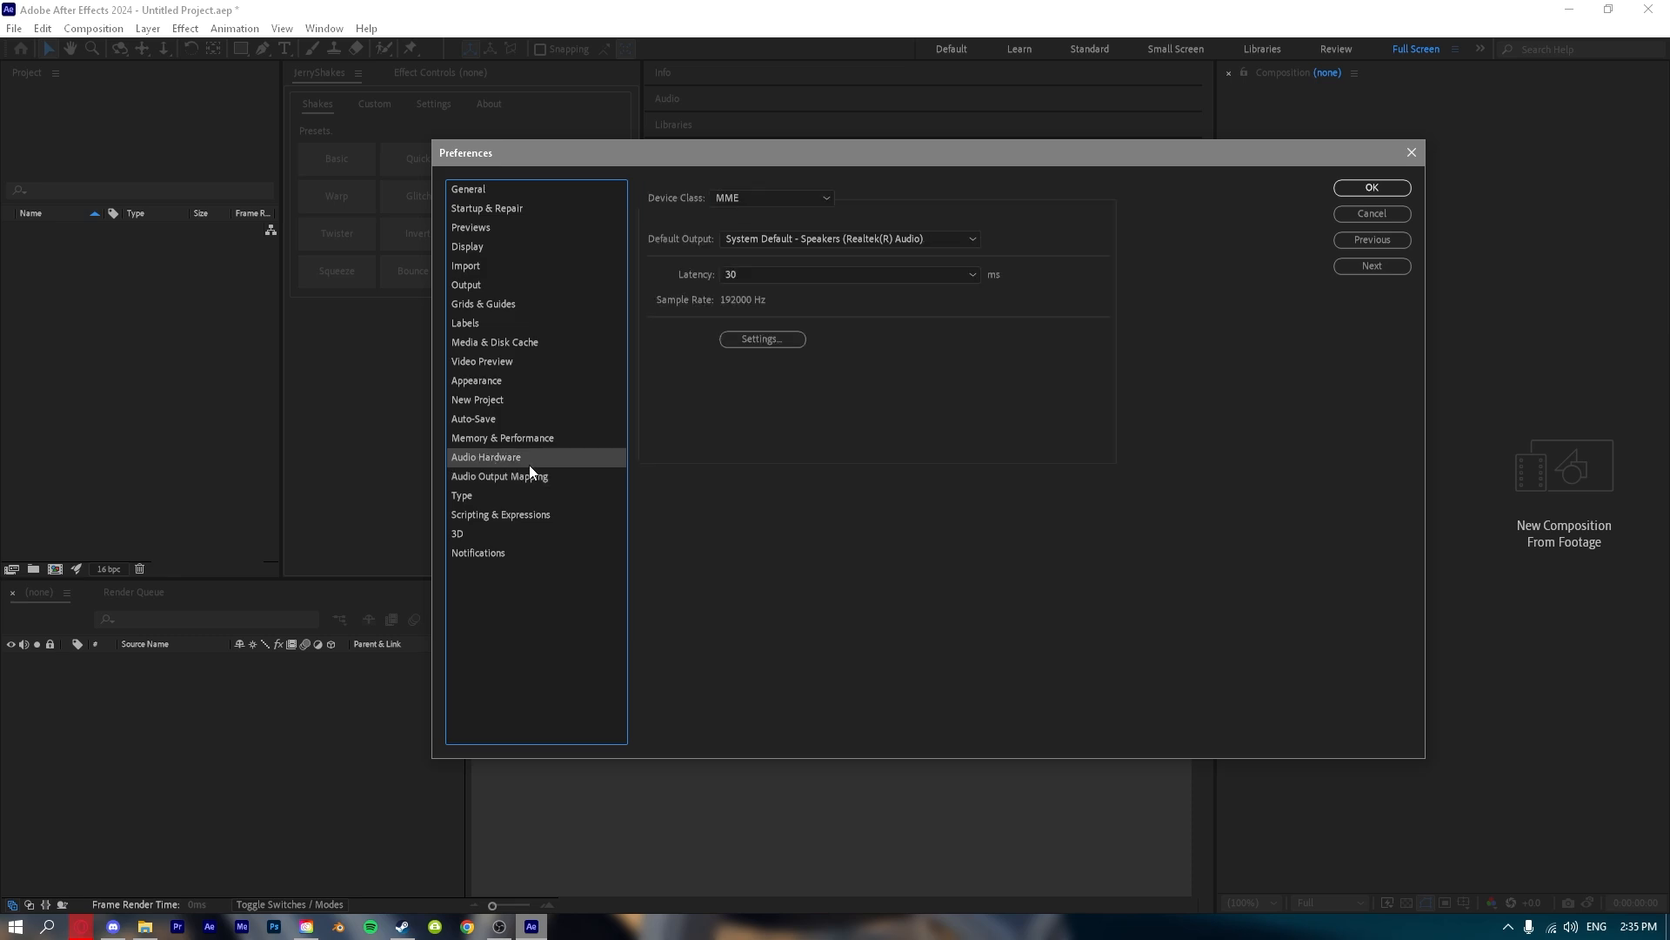
left_click(1372, 188)
left_click(42, 28)
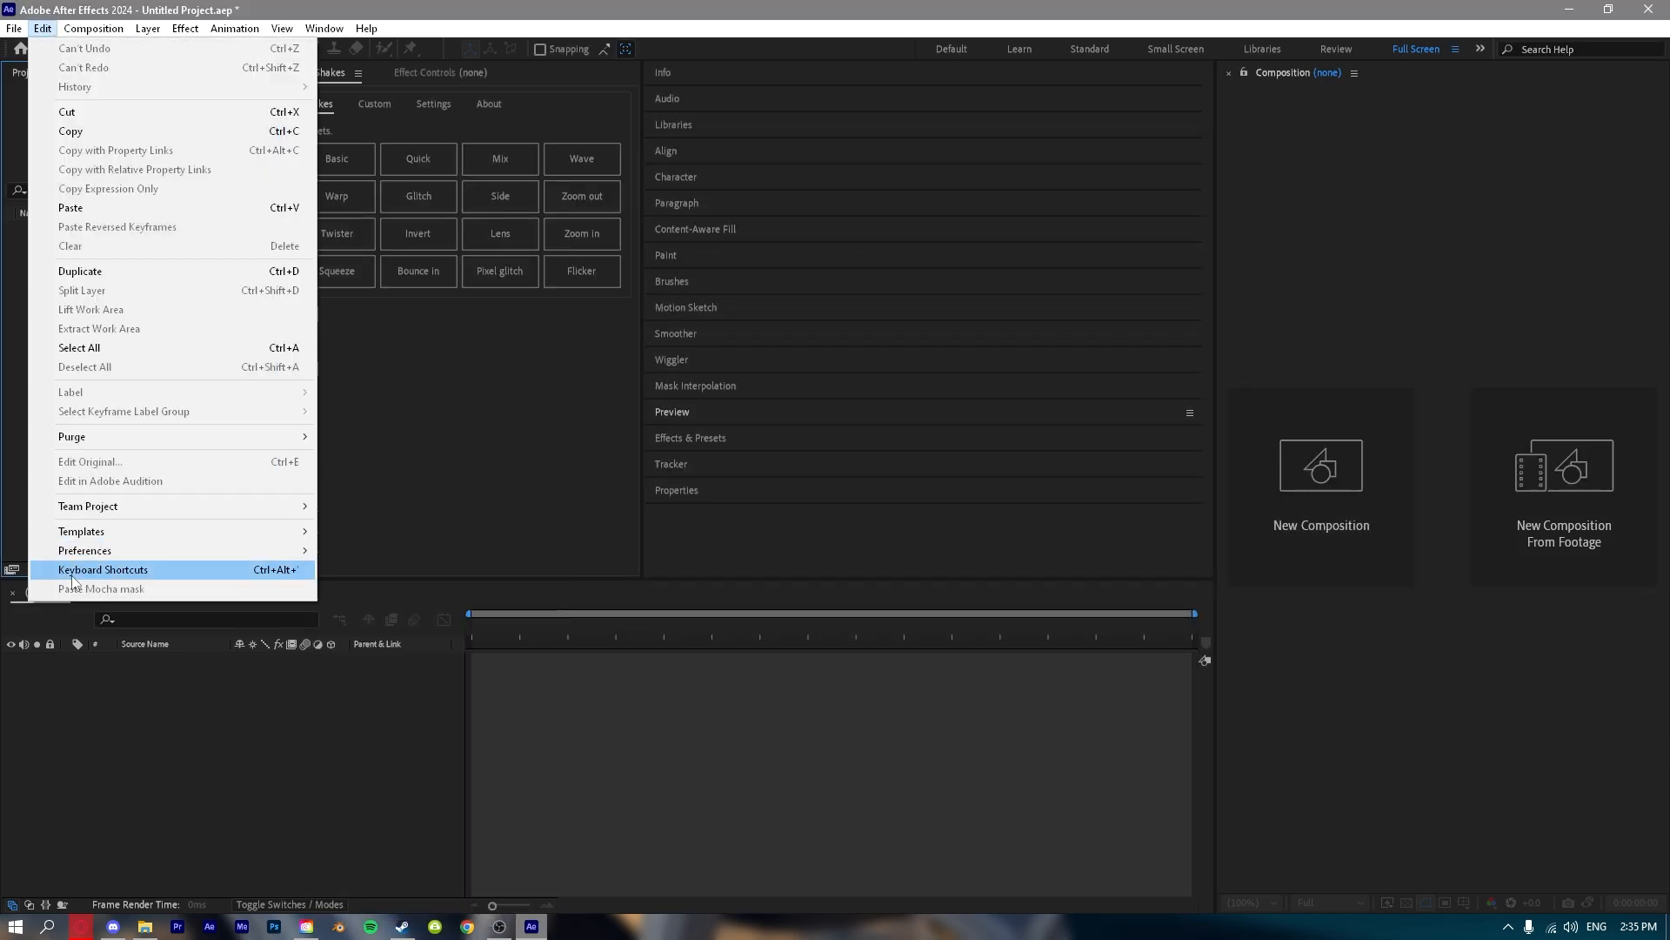
mouse_move(80, 32)
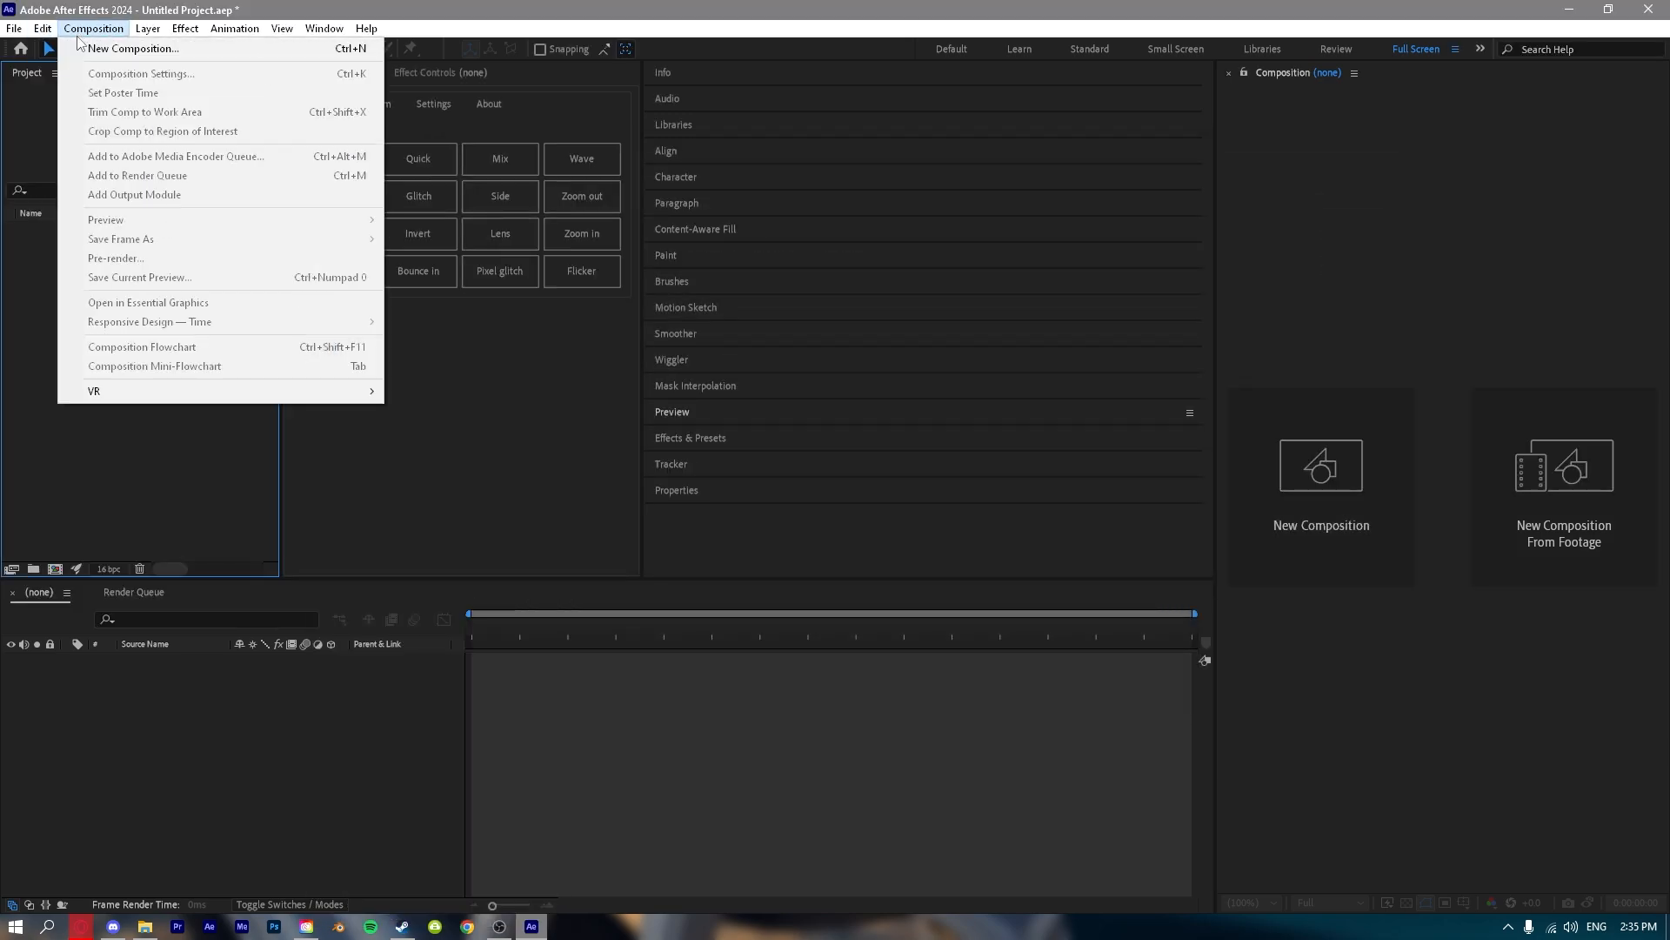
left_click(79, 33)
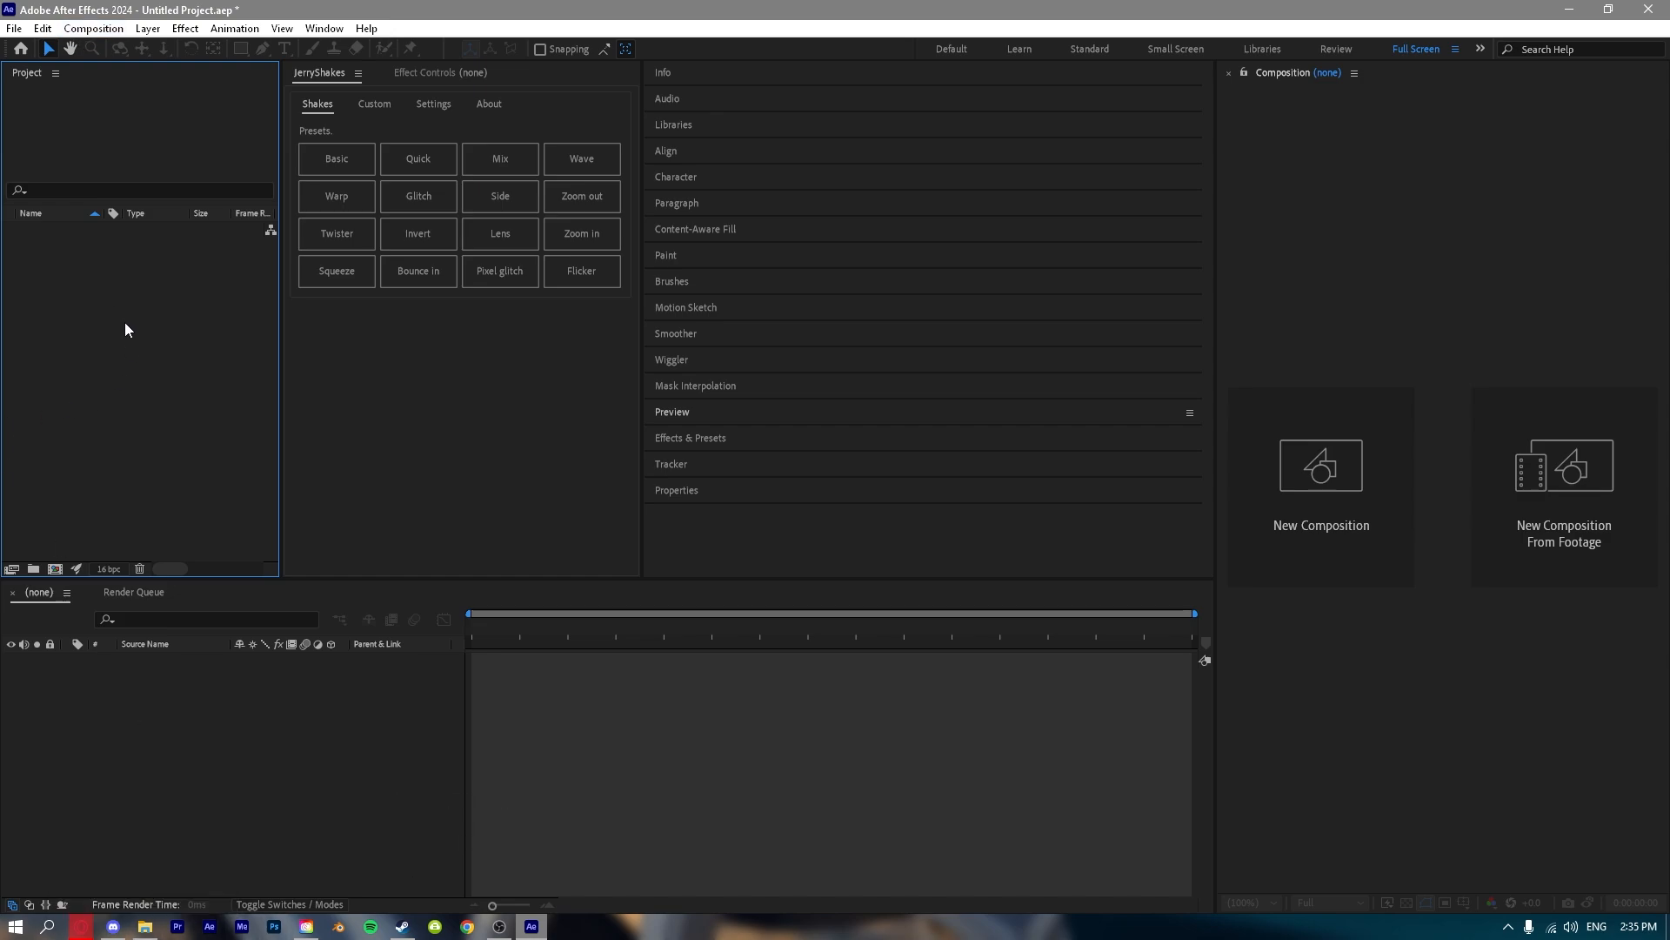
Import the BMW E92 (9).mp4 clip into the project and create a composition from it.
left_click(212, 829)
left_click(103, 266)
left_click_drag(0, 375, 133, 375)
left_click_drag(83, 240, 275, 668)
left_click_drag(305, 744, 269, 759)
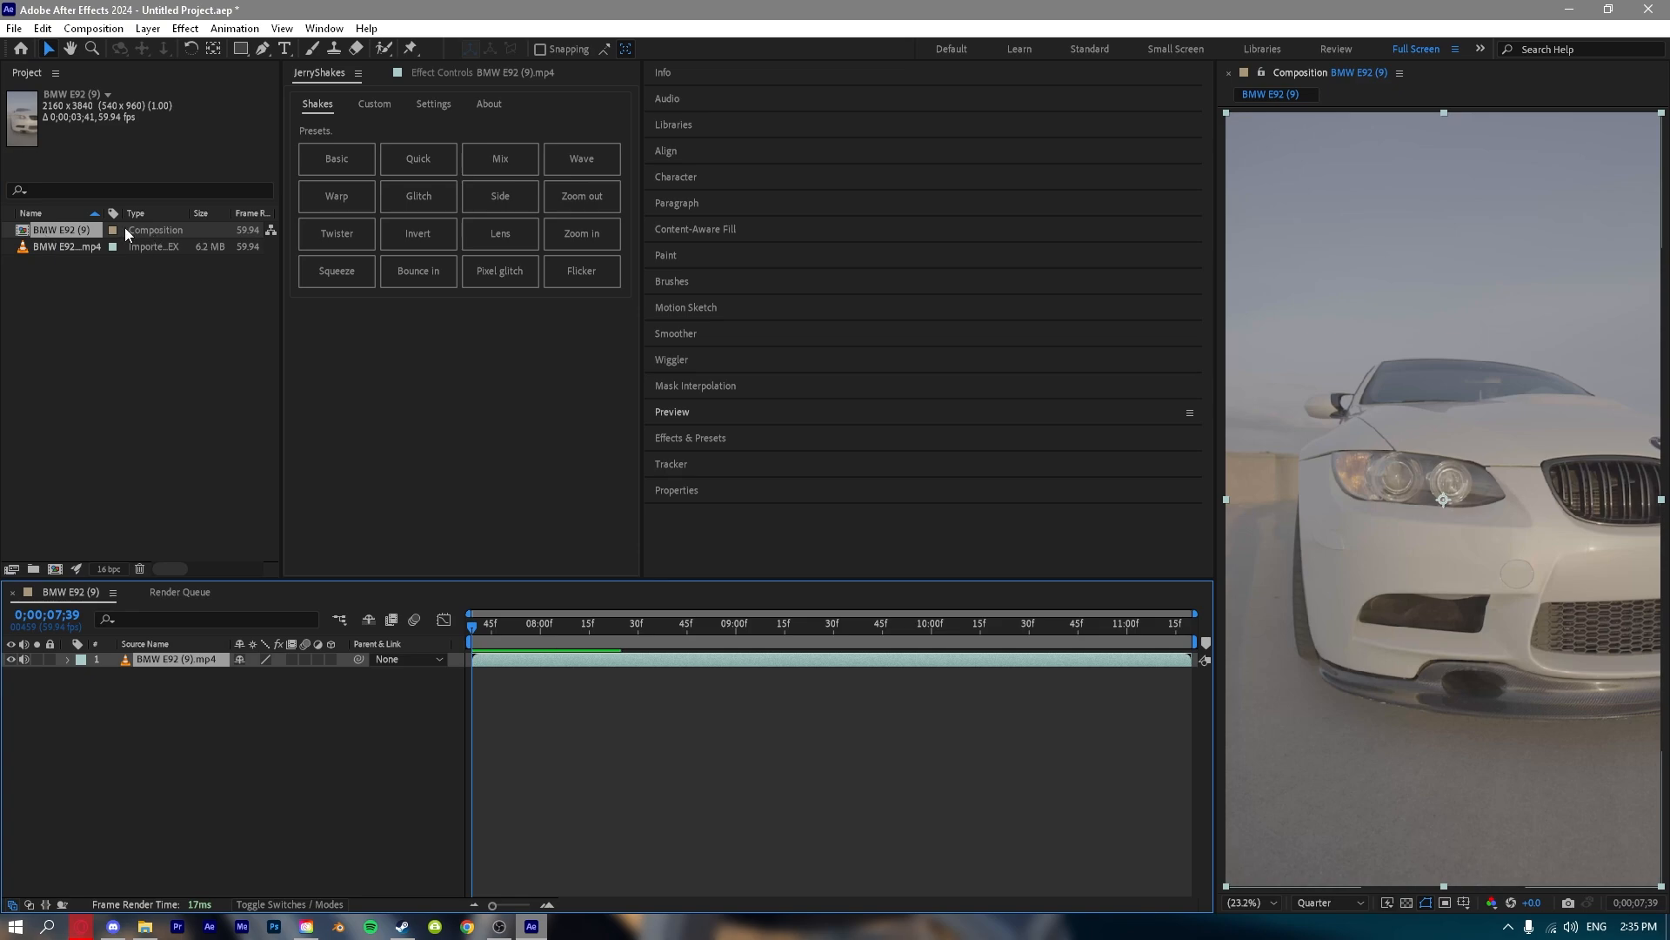
left_click(269, 740)
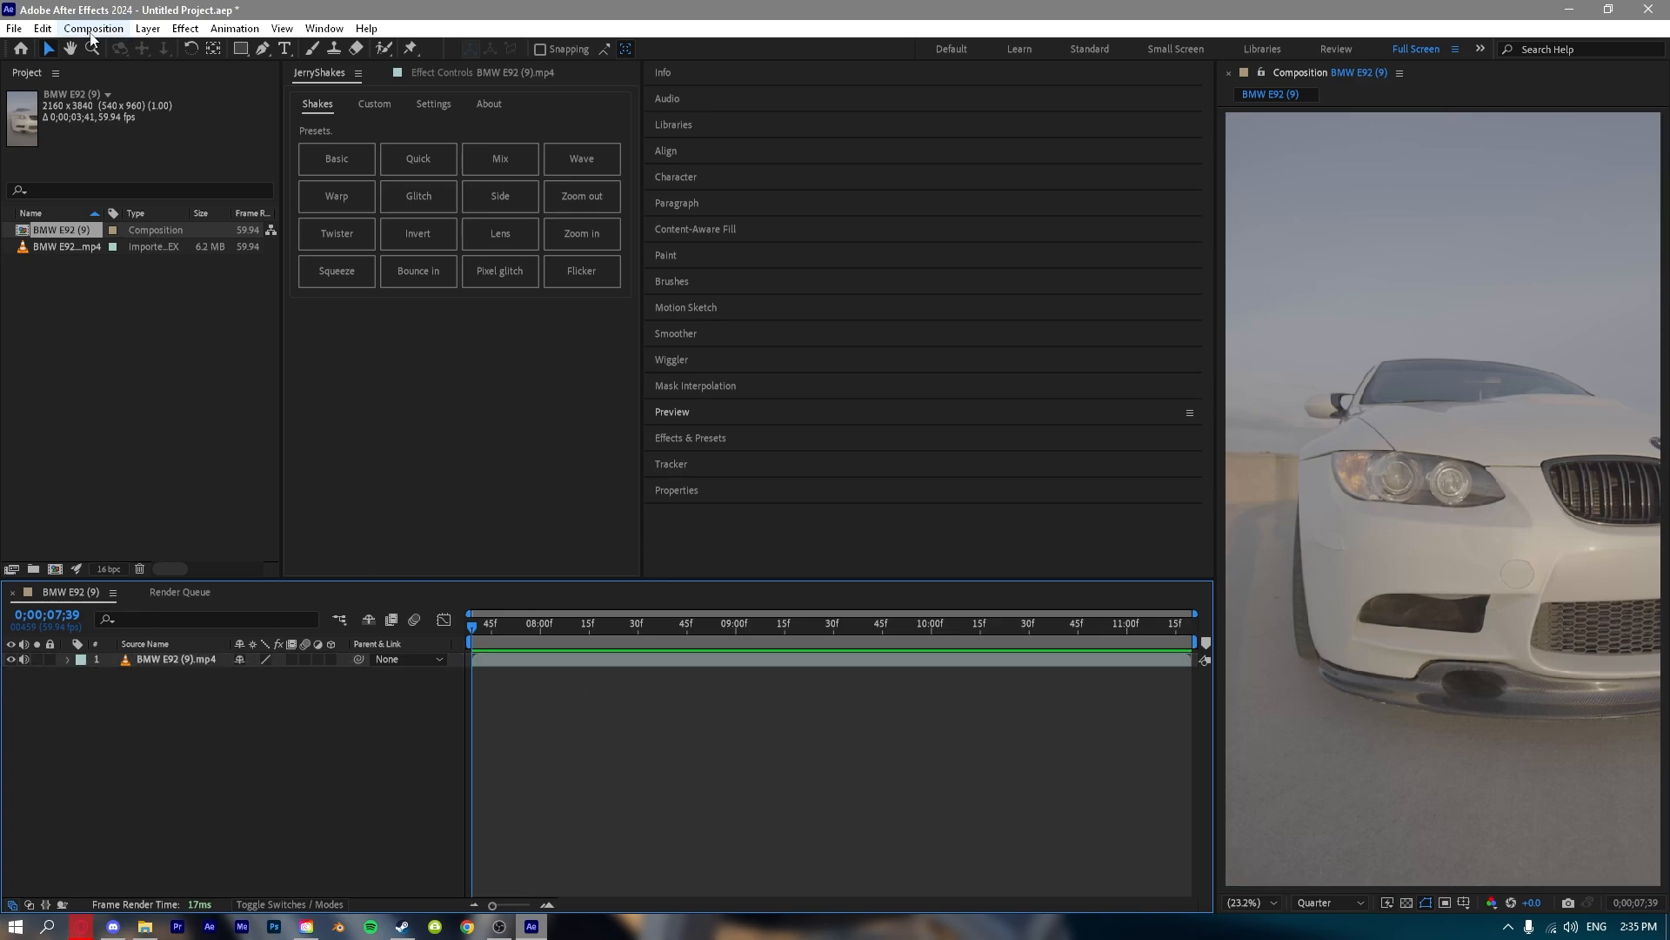
Examine the BMW E92 (9) composition's basic, advanced and 3D renderer settings, including the available frame rates.
left_click(87, 29)
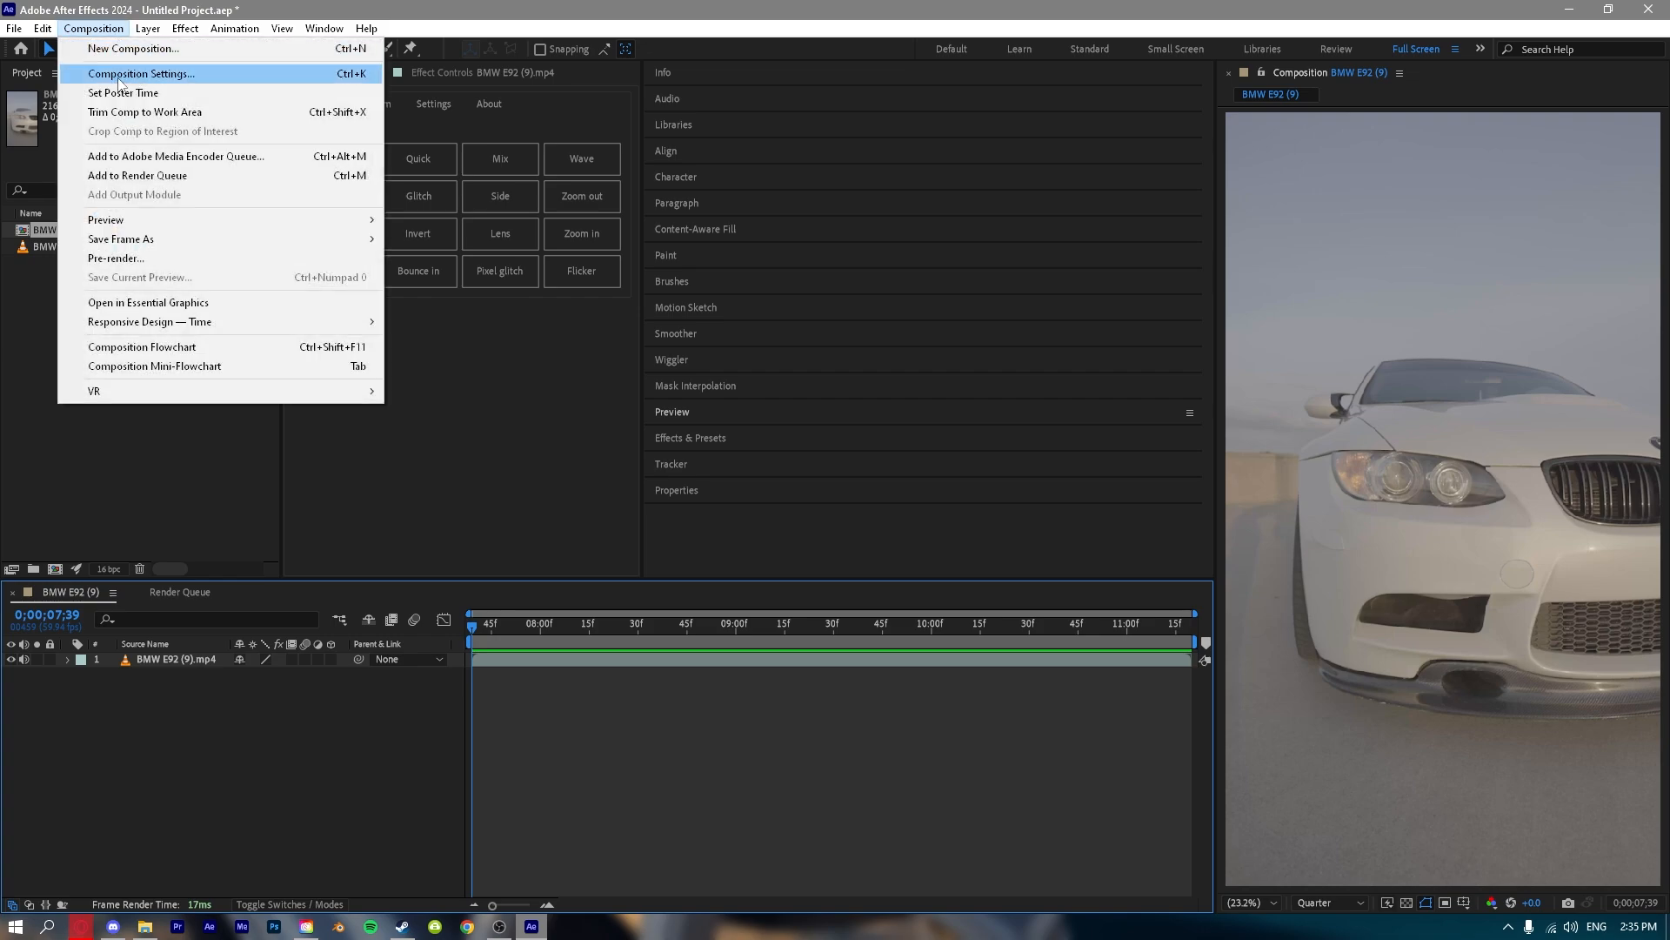
left_click(120, 76)
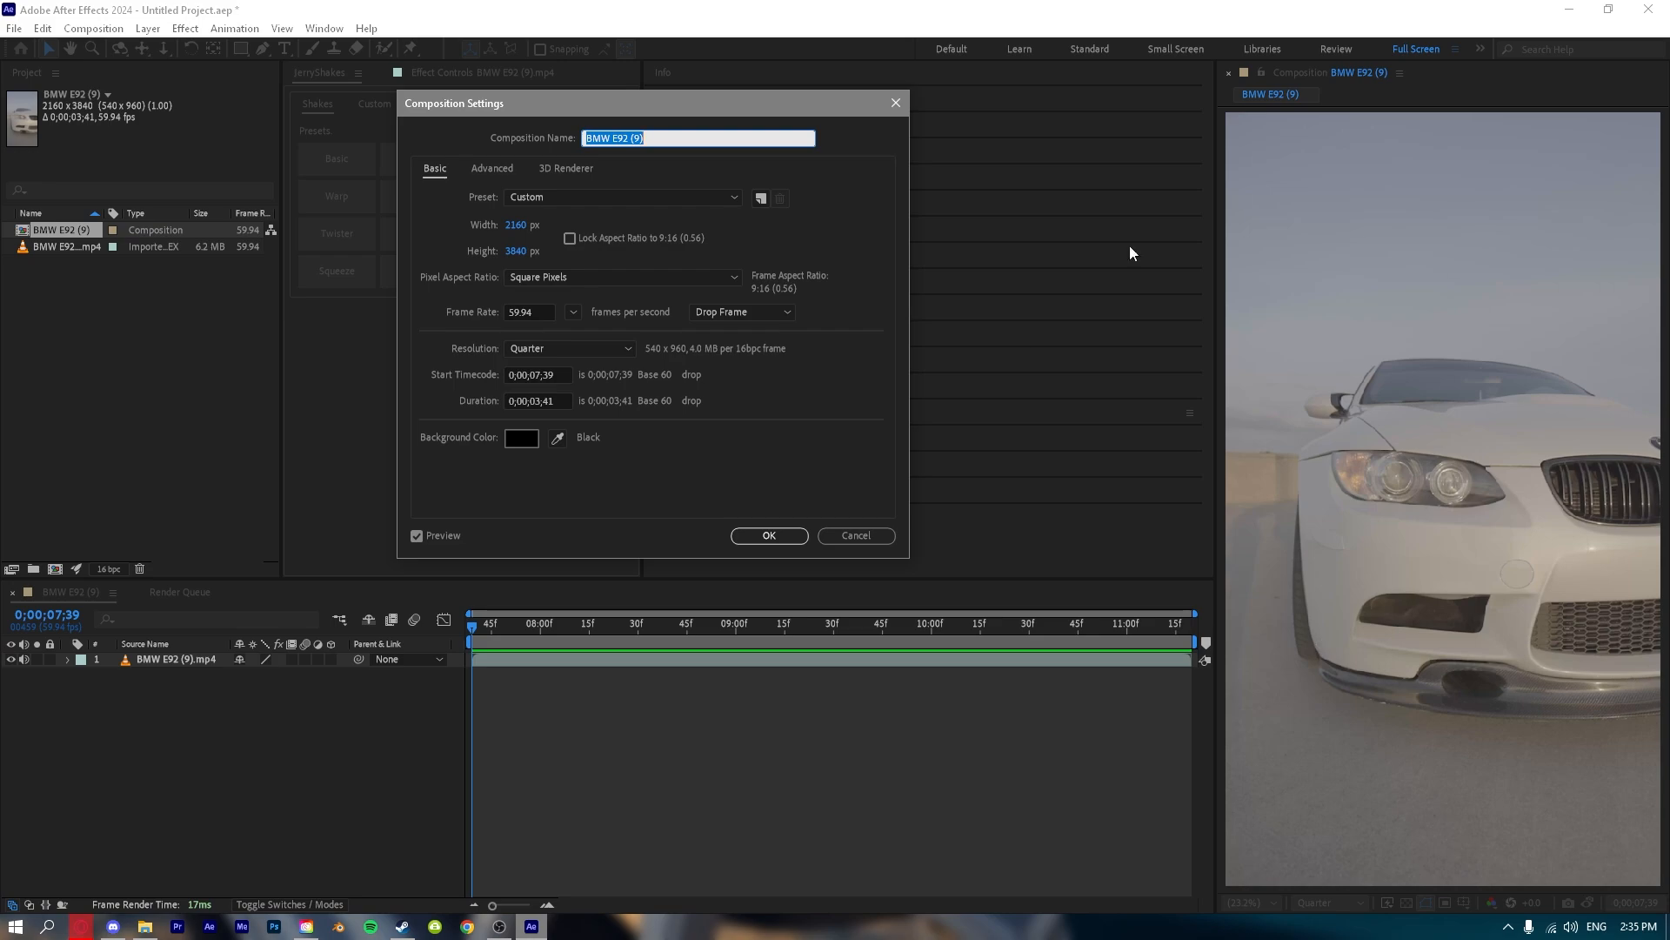
left_click_drag(544, 104, 363, 147)
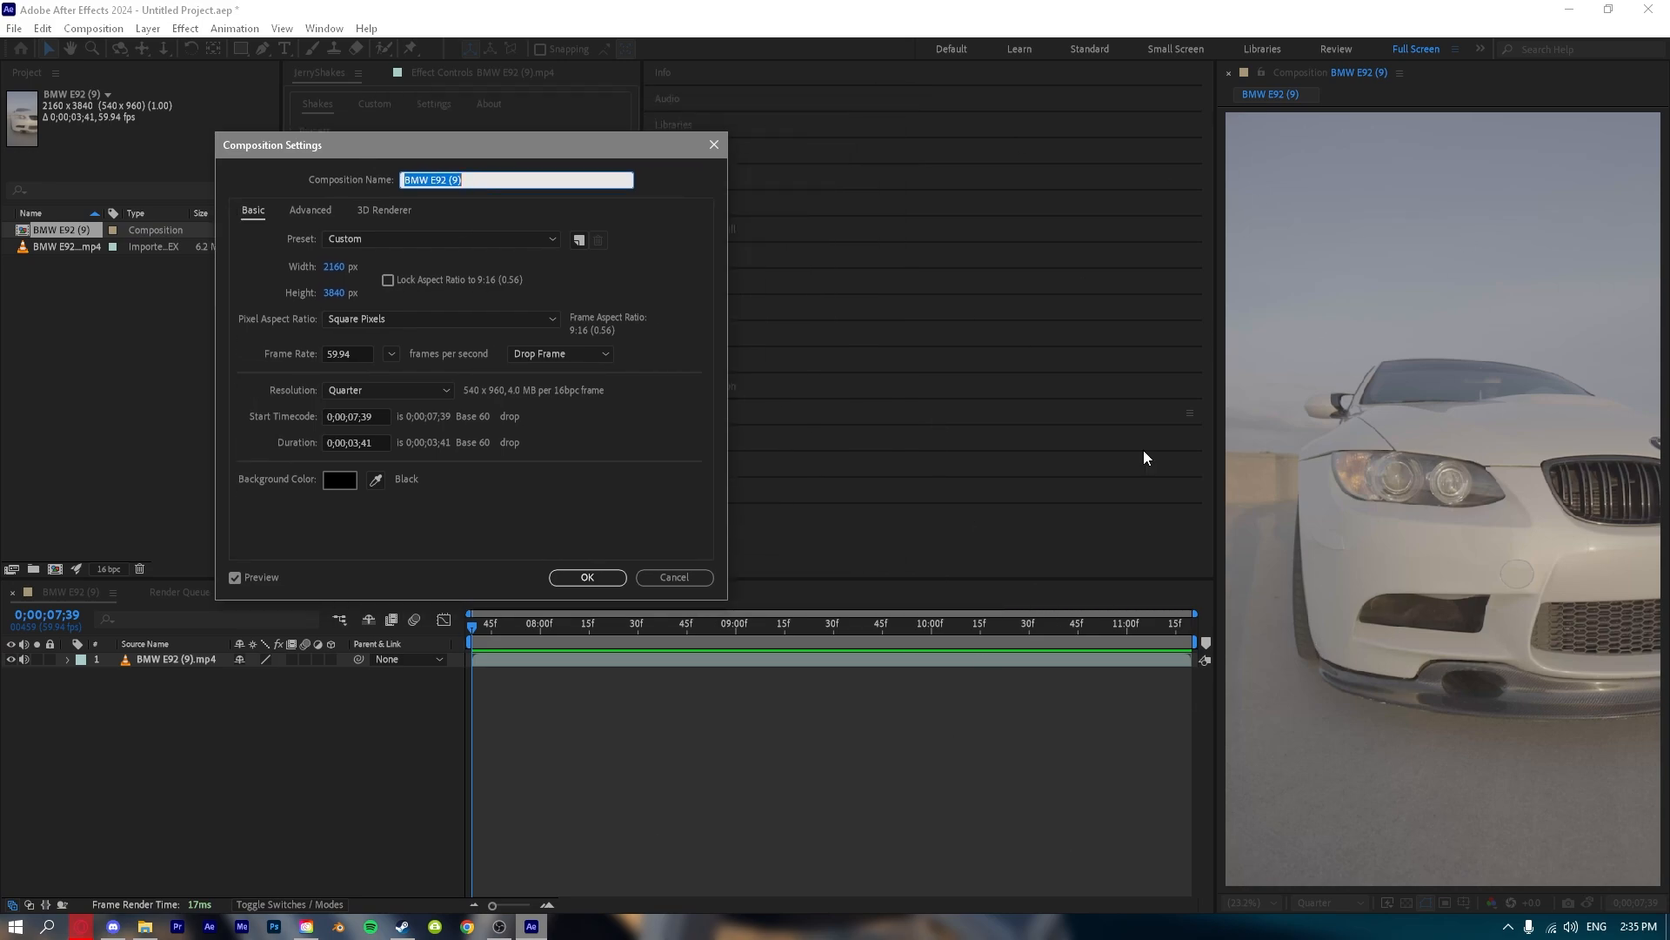
left_click(391, 354)
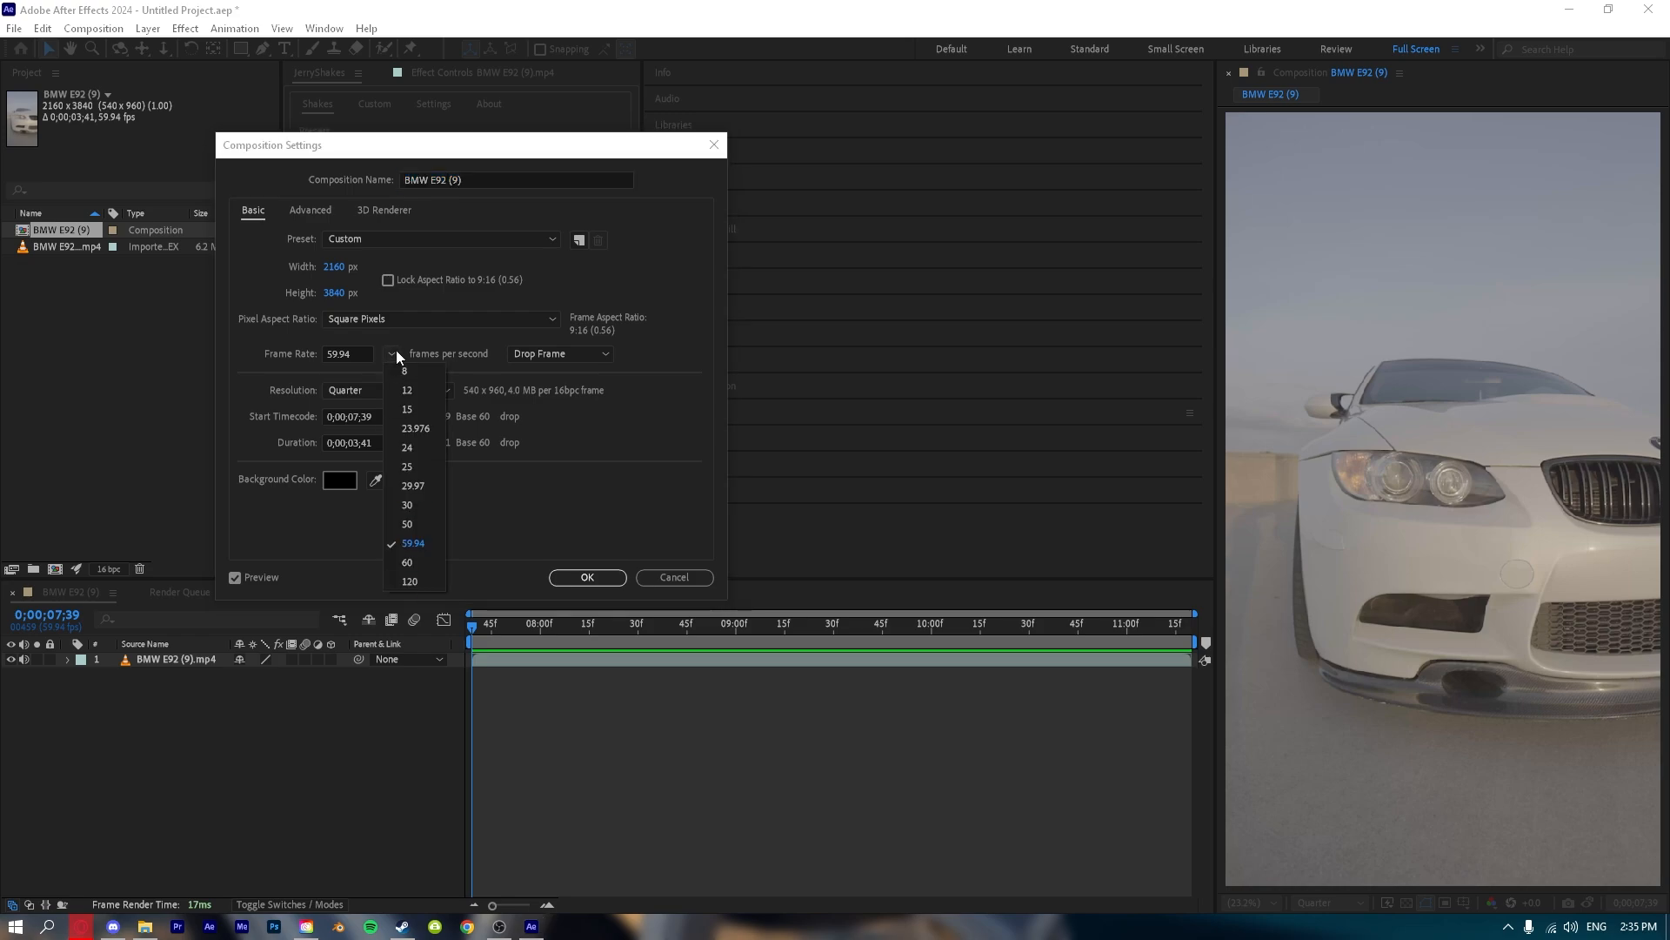
left_click(395, 353)
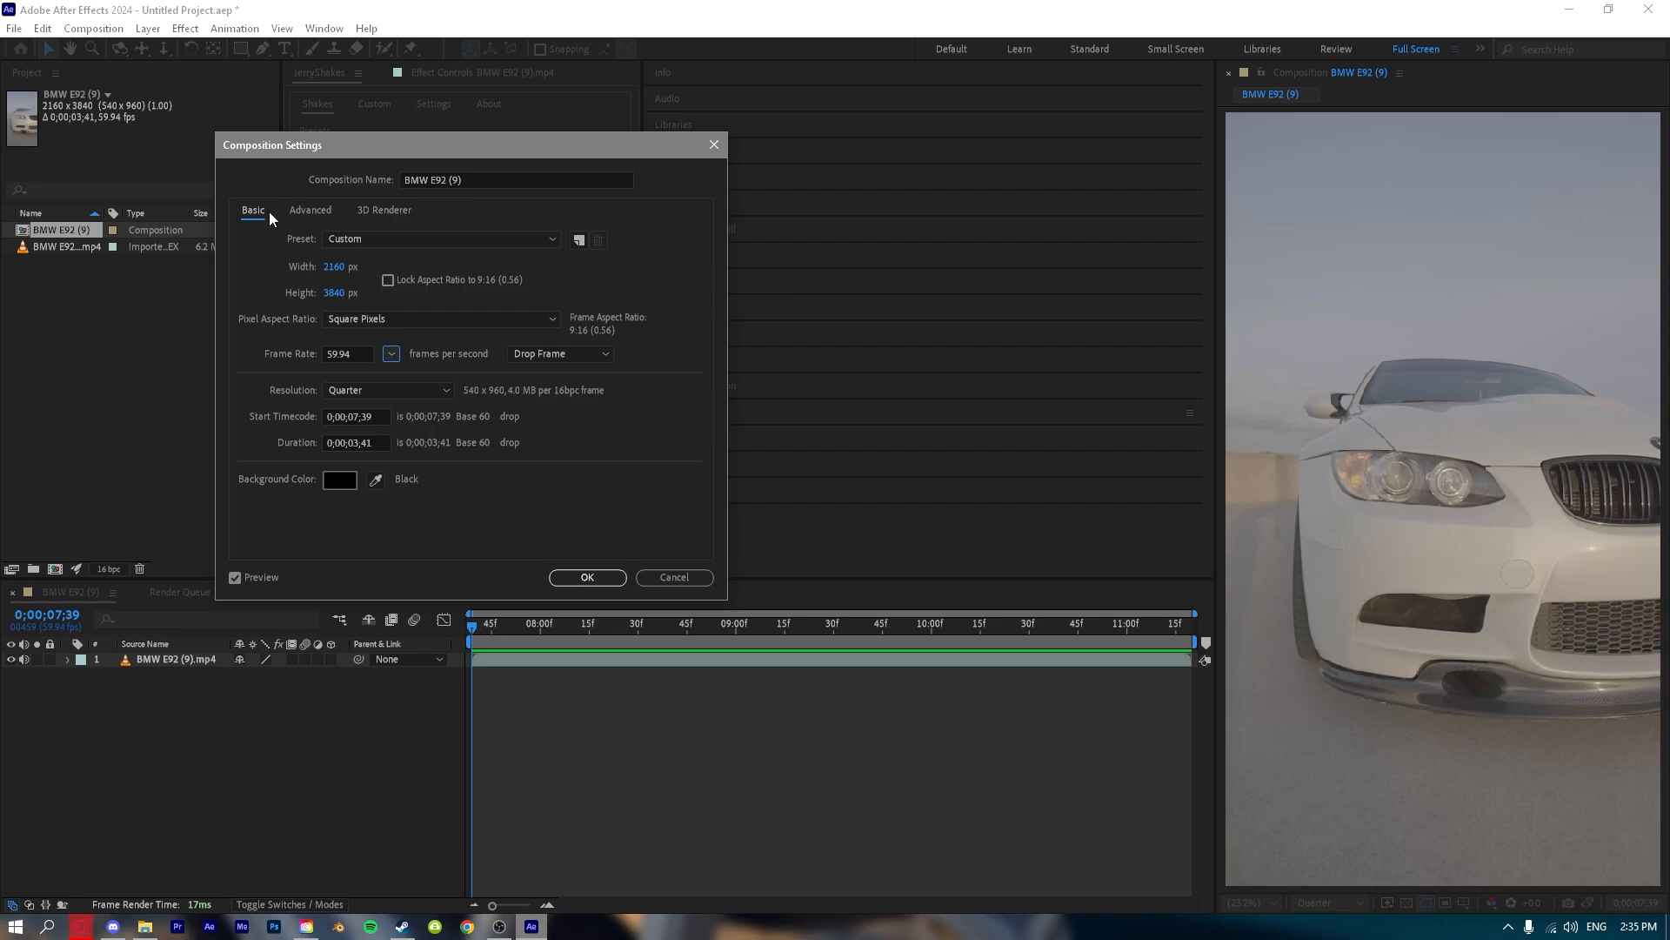
left_click(313, 210)
left_click(388, 211)
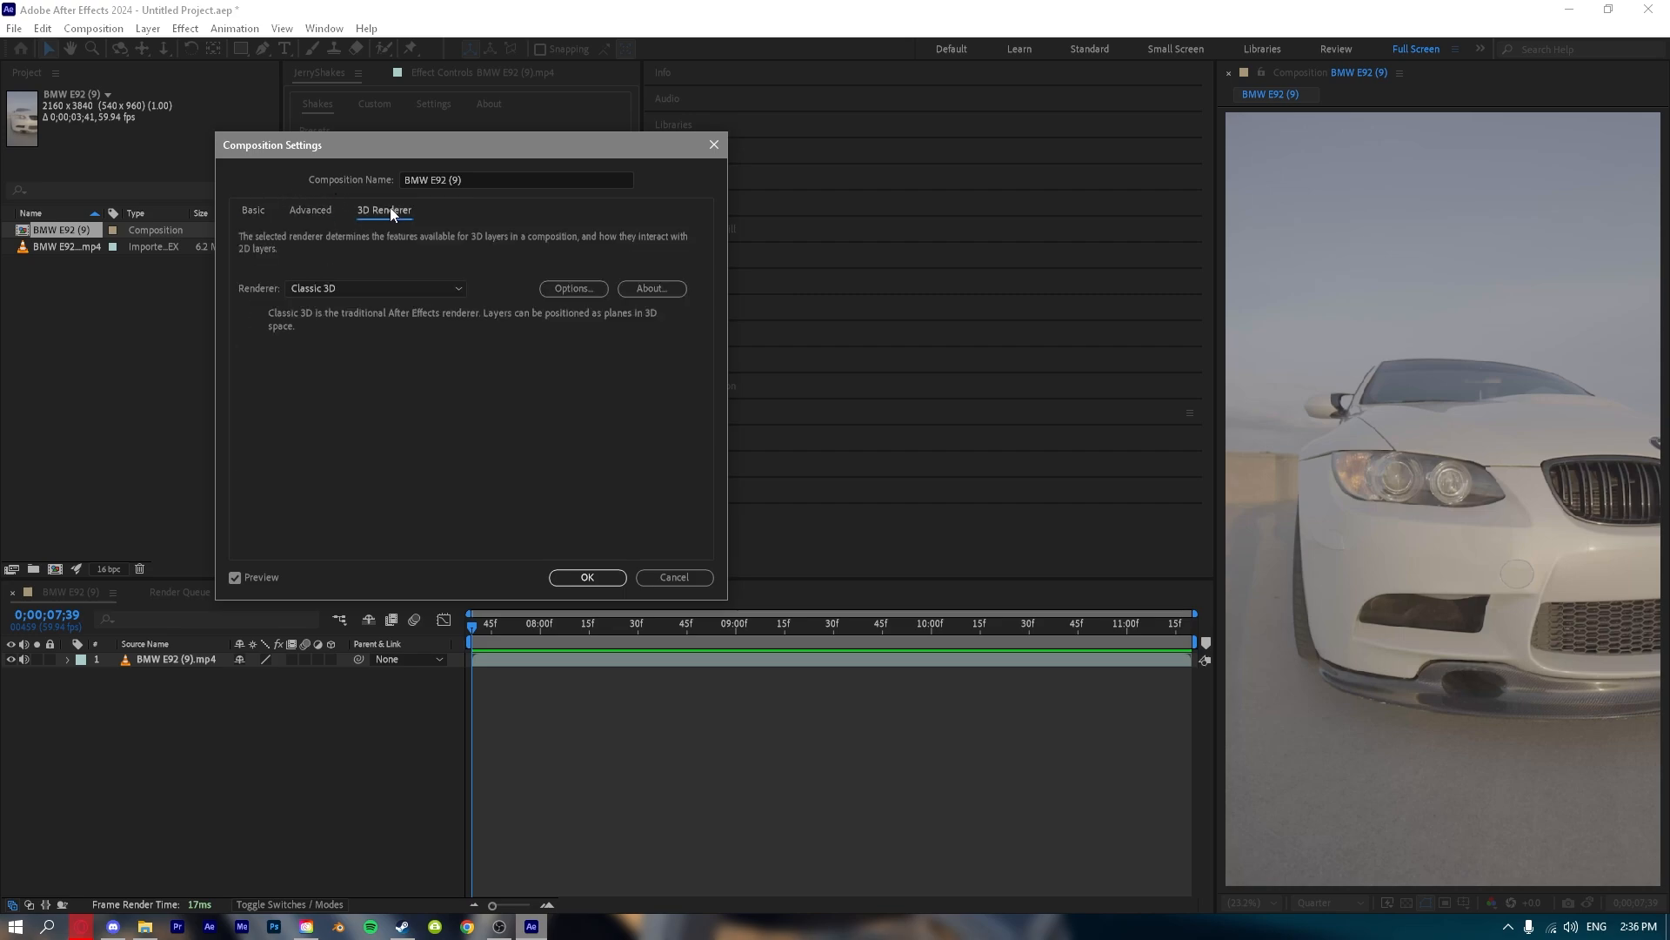
left_click(313, 211)
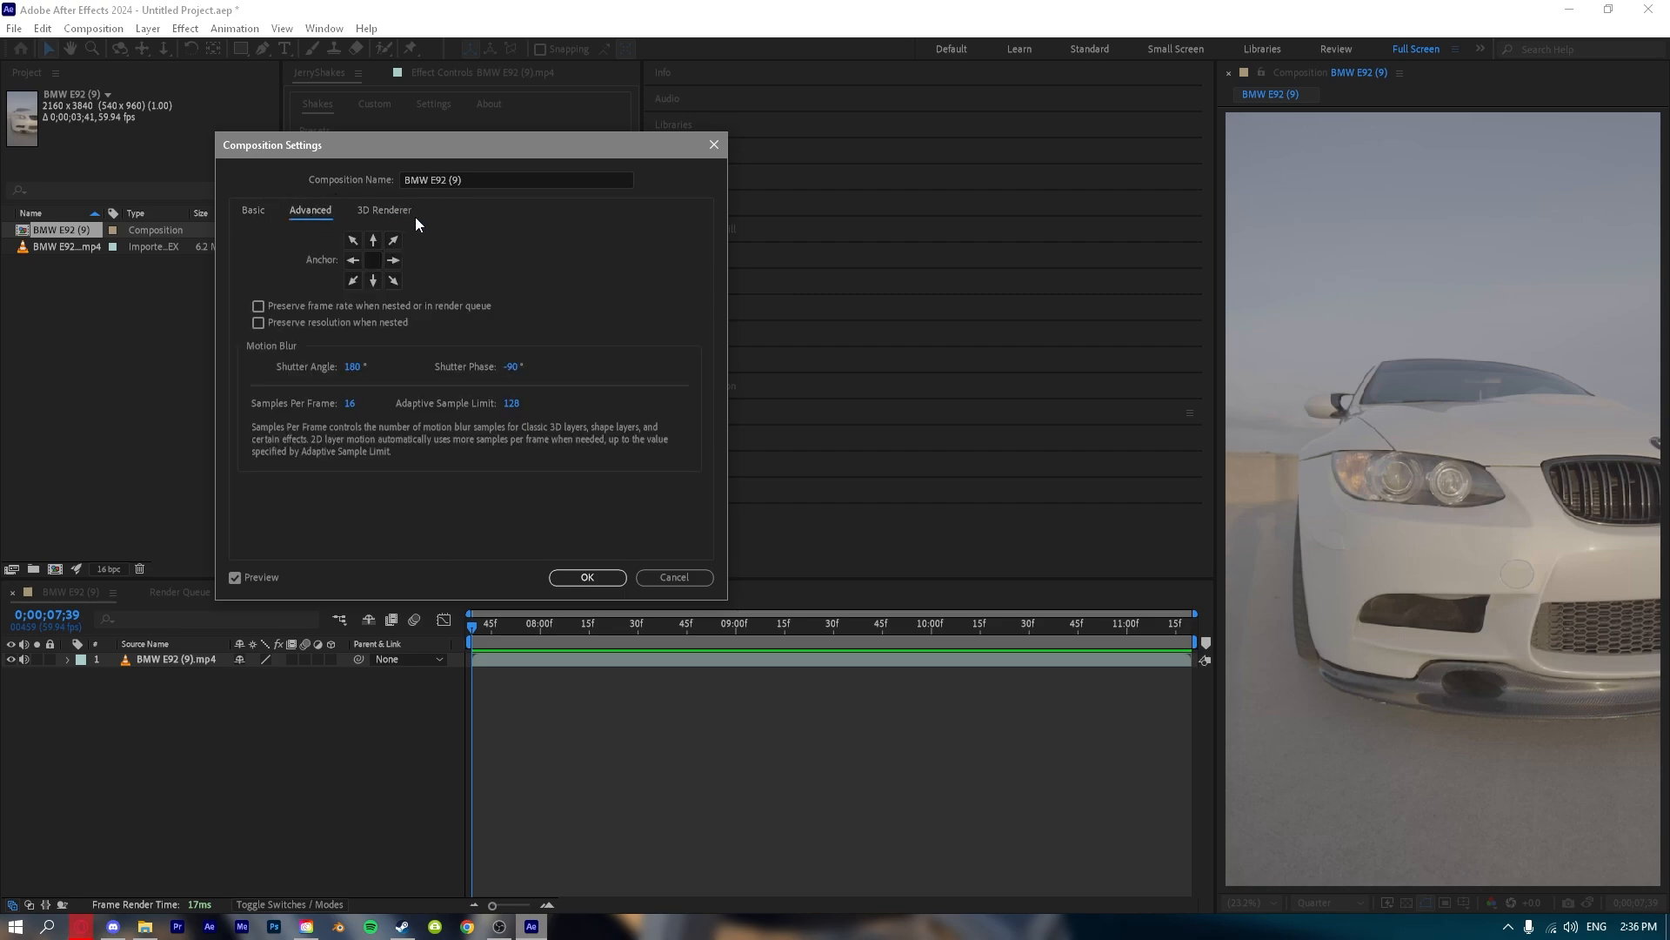
left_click(259, 210)
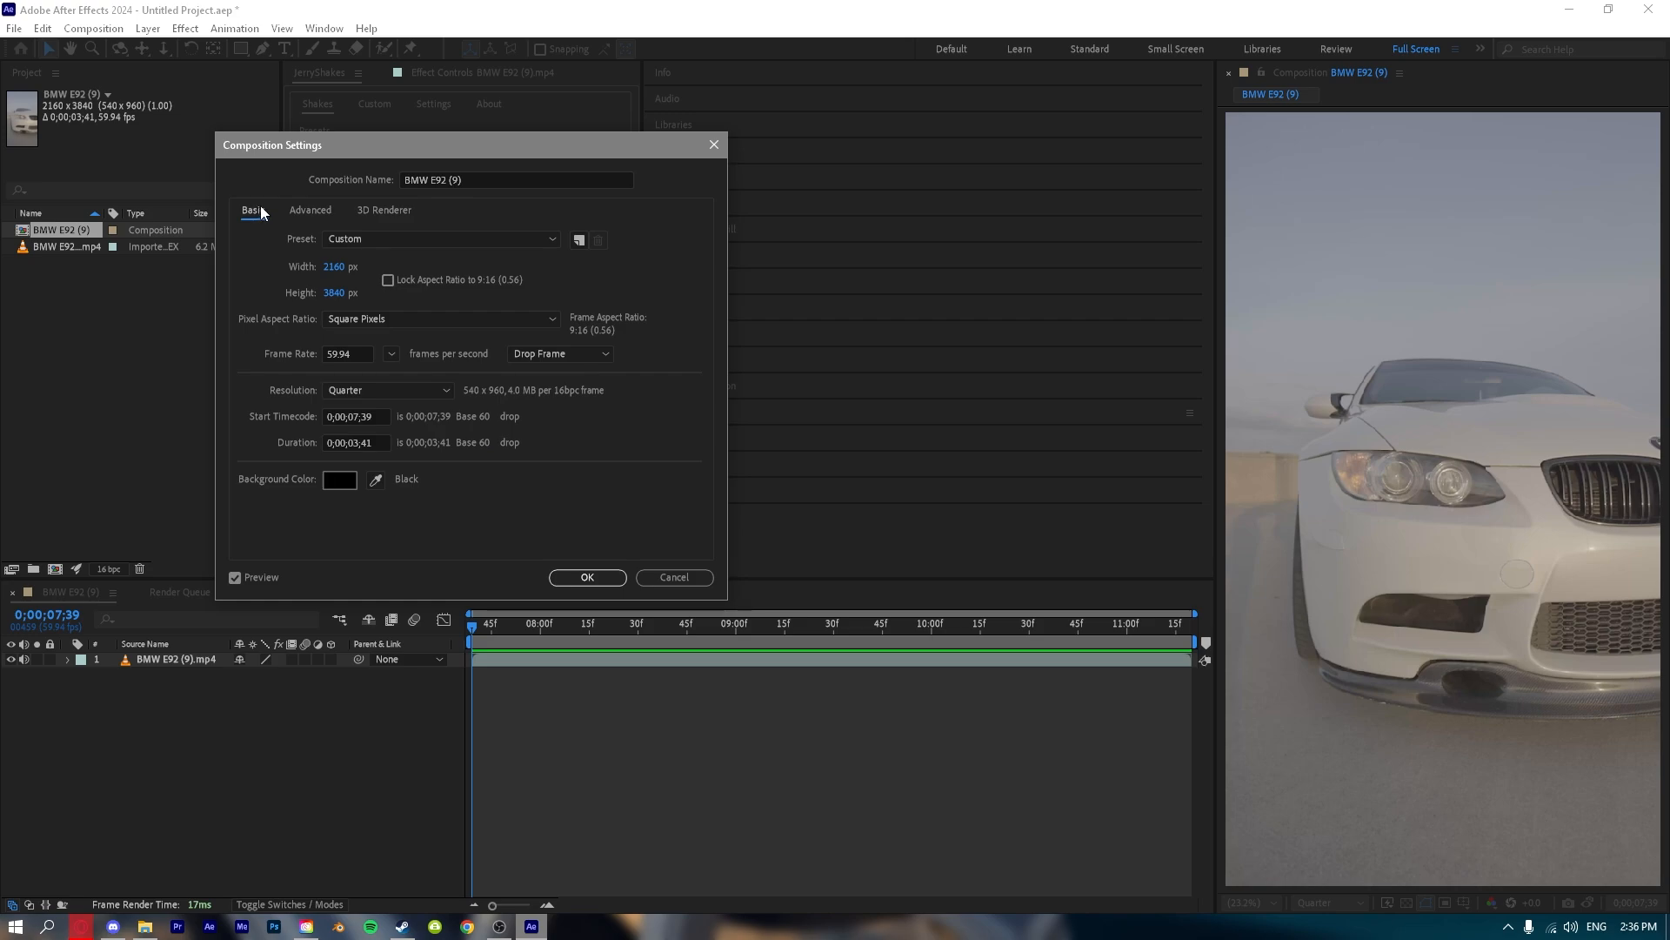
Set the composition's start timecode to 0;00;00;00.
left_click(370, 417)
type("0")
left_click(474, 440)
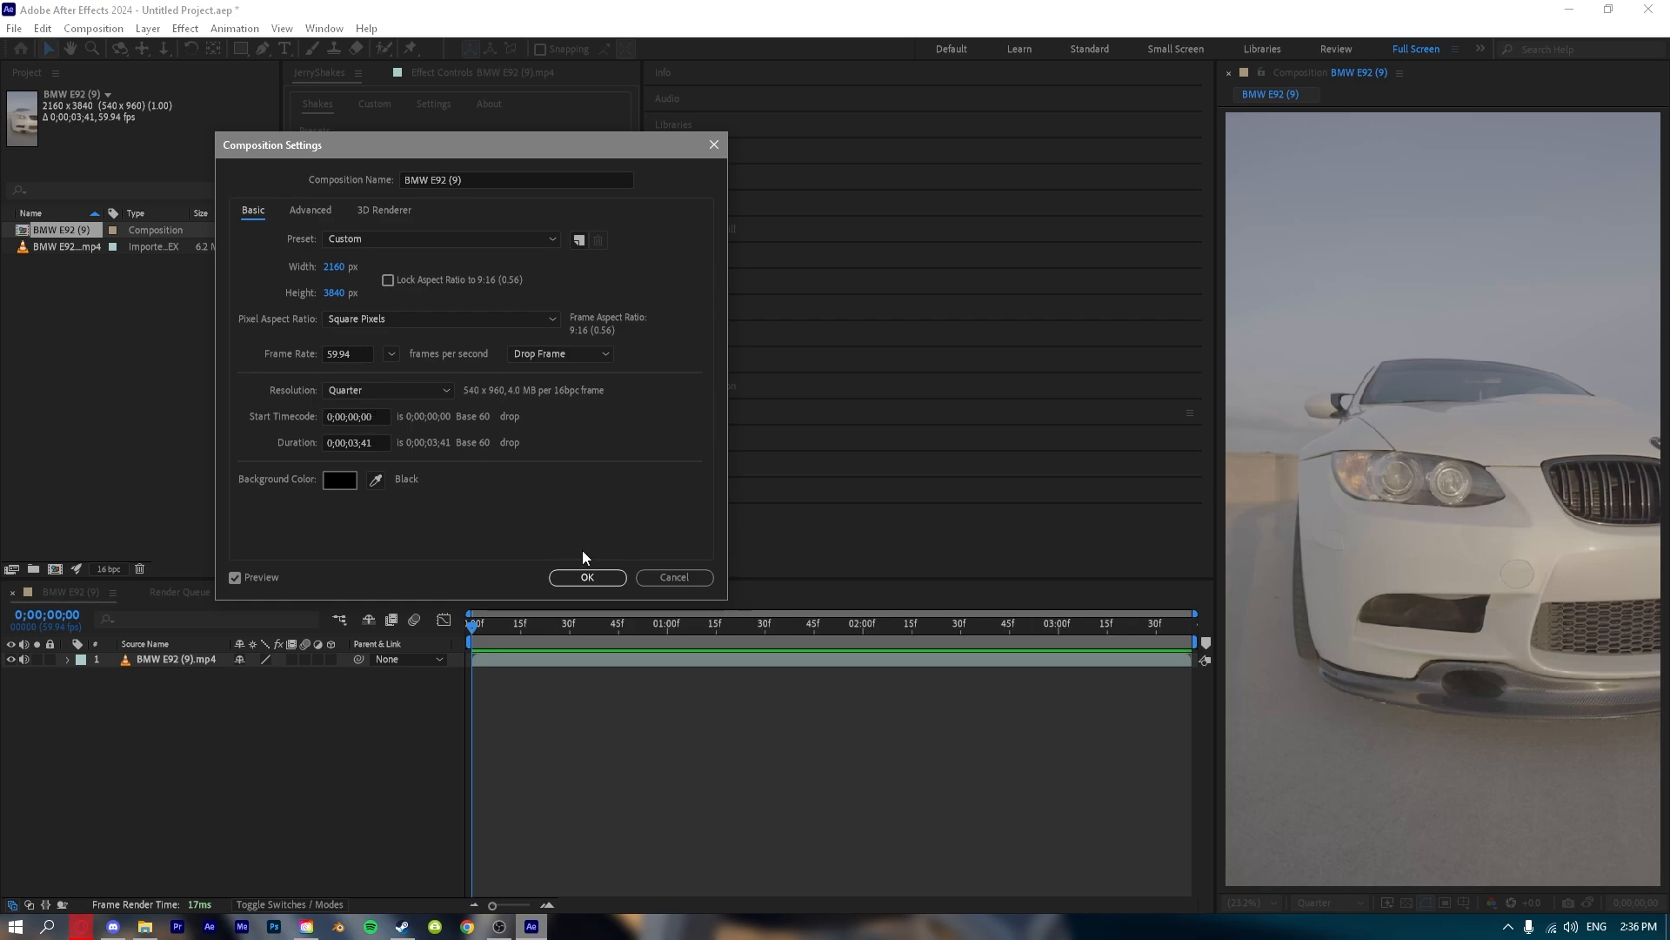
left_click(586, 576)
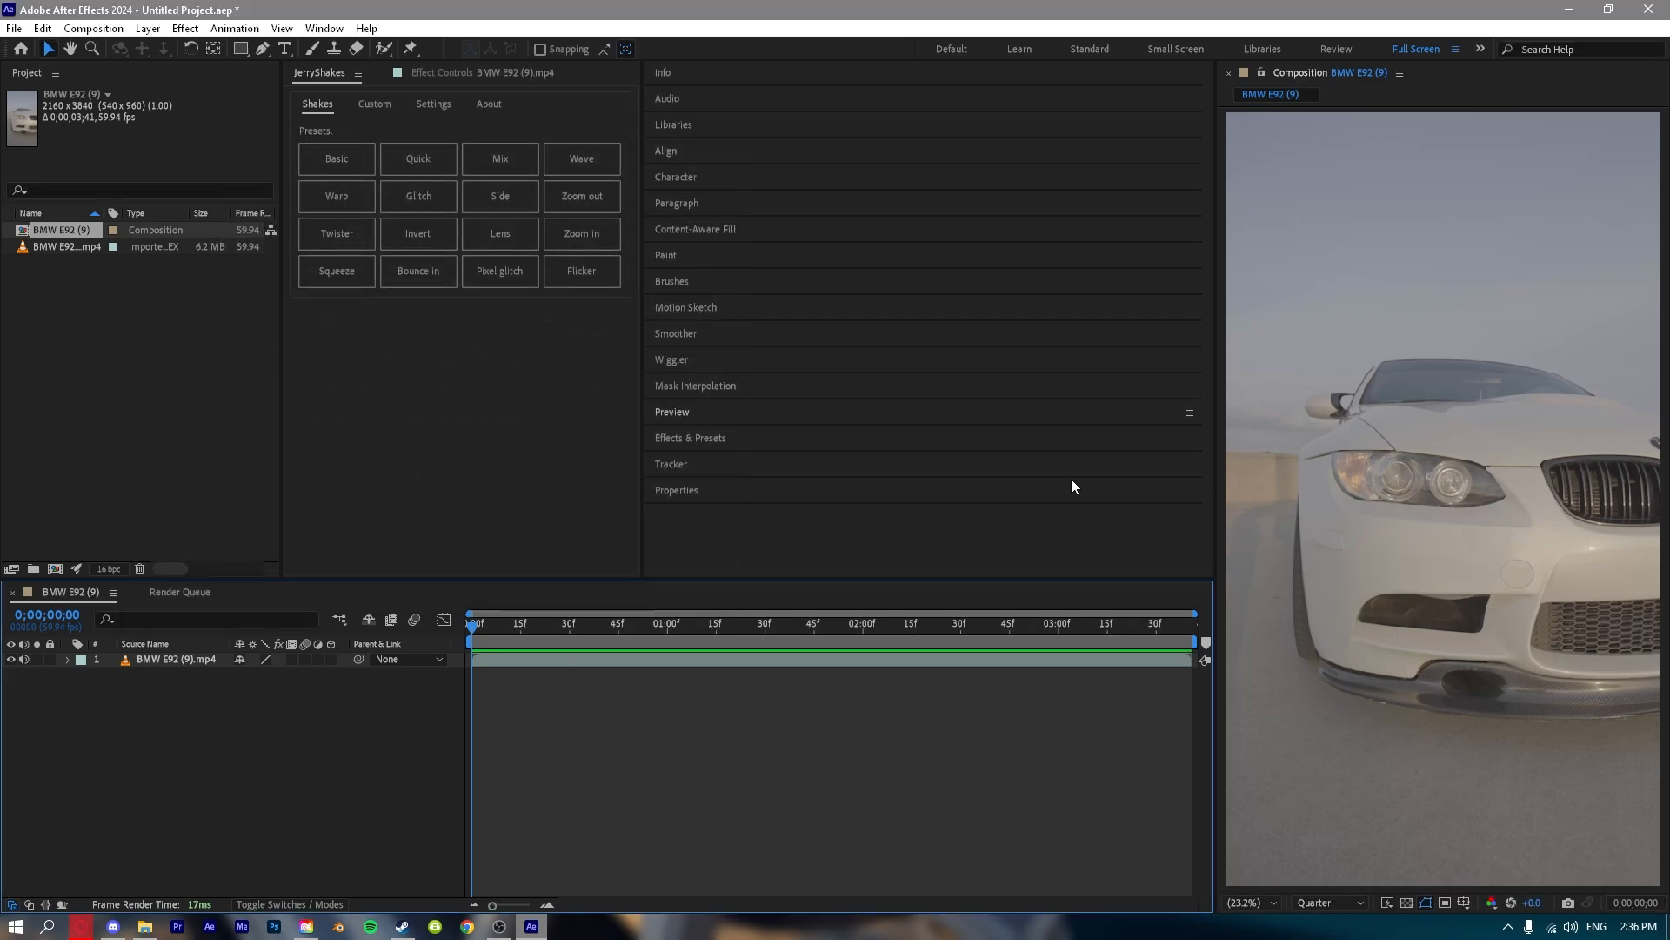
Review the BMW E92 (9) composition's size, frame rate, resolution and duration settings again.
key("ctrl+k")
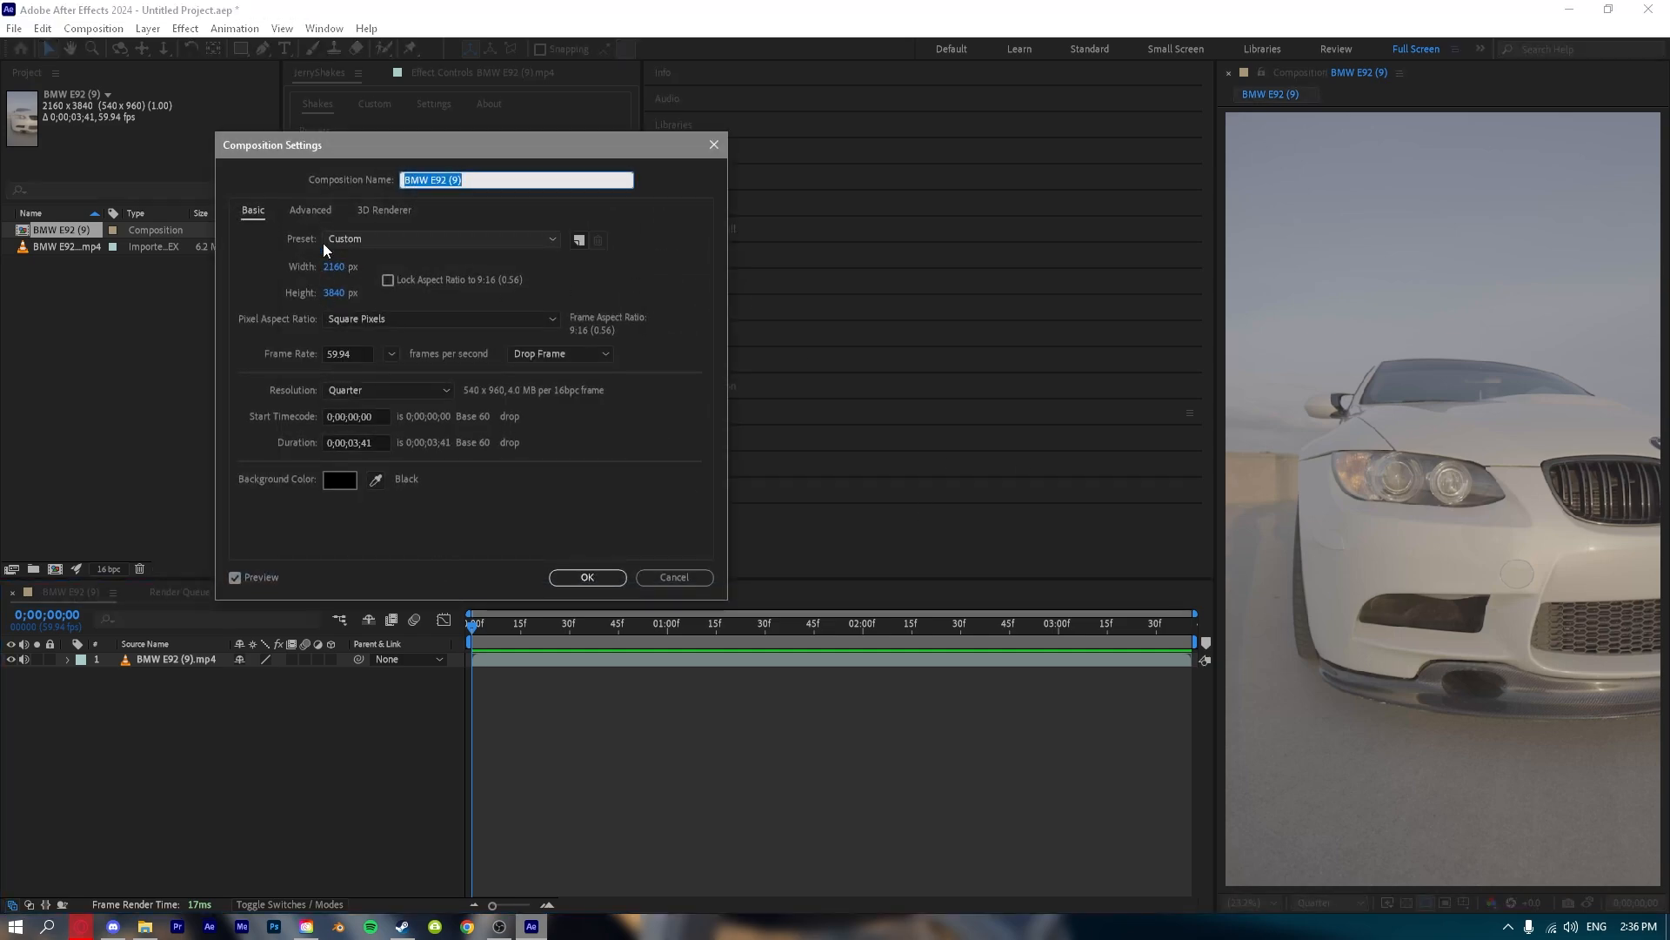
left_click(425, 154)
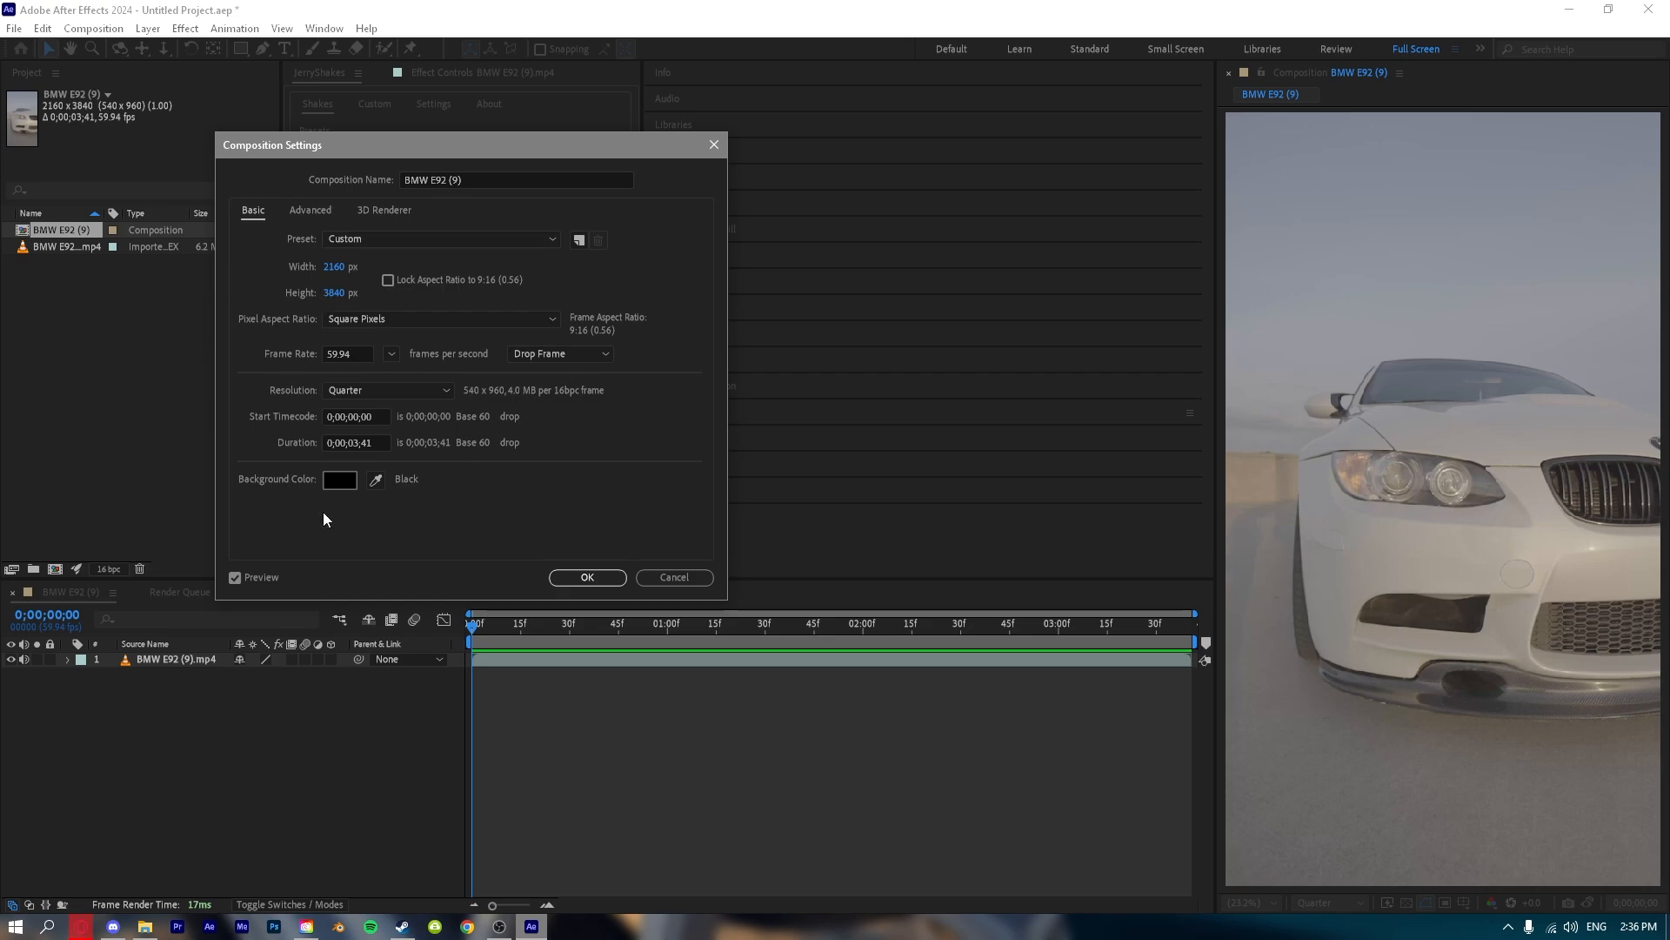
left_click(587, 578)
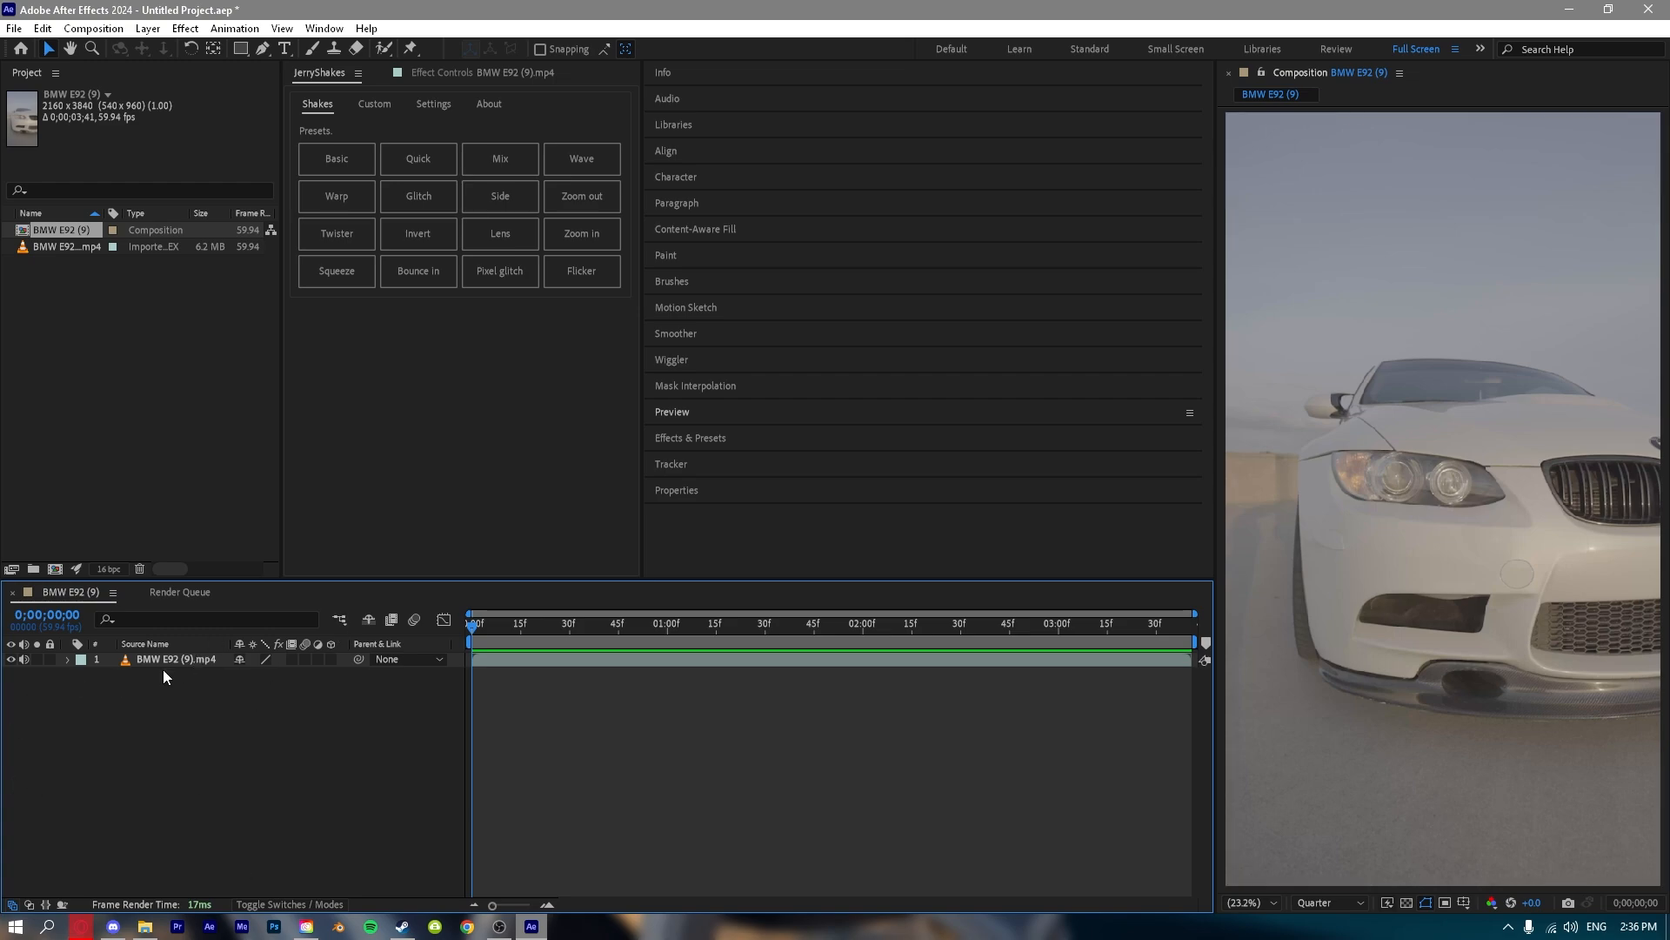
Hide the BMW E92 (9).mp4 layer in the timeline and make it visible again.
left_click(242, 666)
left_click(783, 687)
left_click(12, 661)
left_click(11, 659)
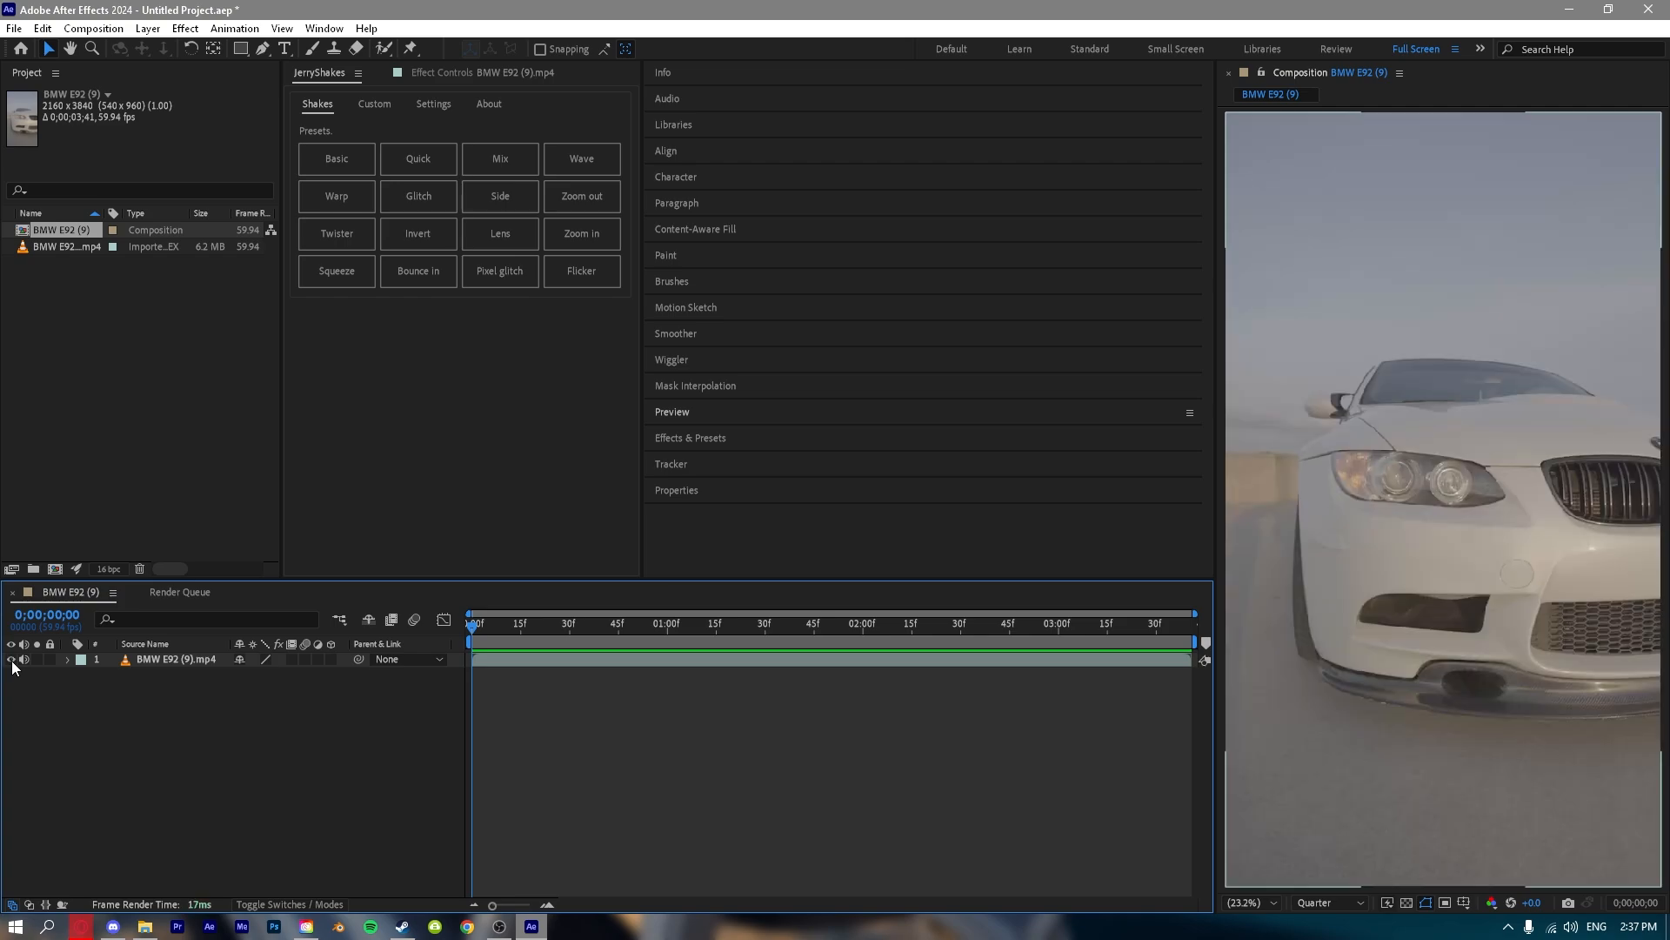
Toggle the BMW E92 (9).mp4 layer's visibility off and on, moving the playhead to 0;00;02;32 in between.
left_click(11, 660)
left_click(11, 660)
left_click_drag(472, 627, 967, 626)
left_click(12, 659)
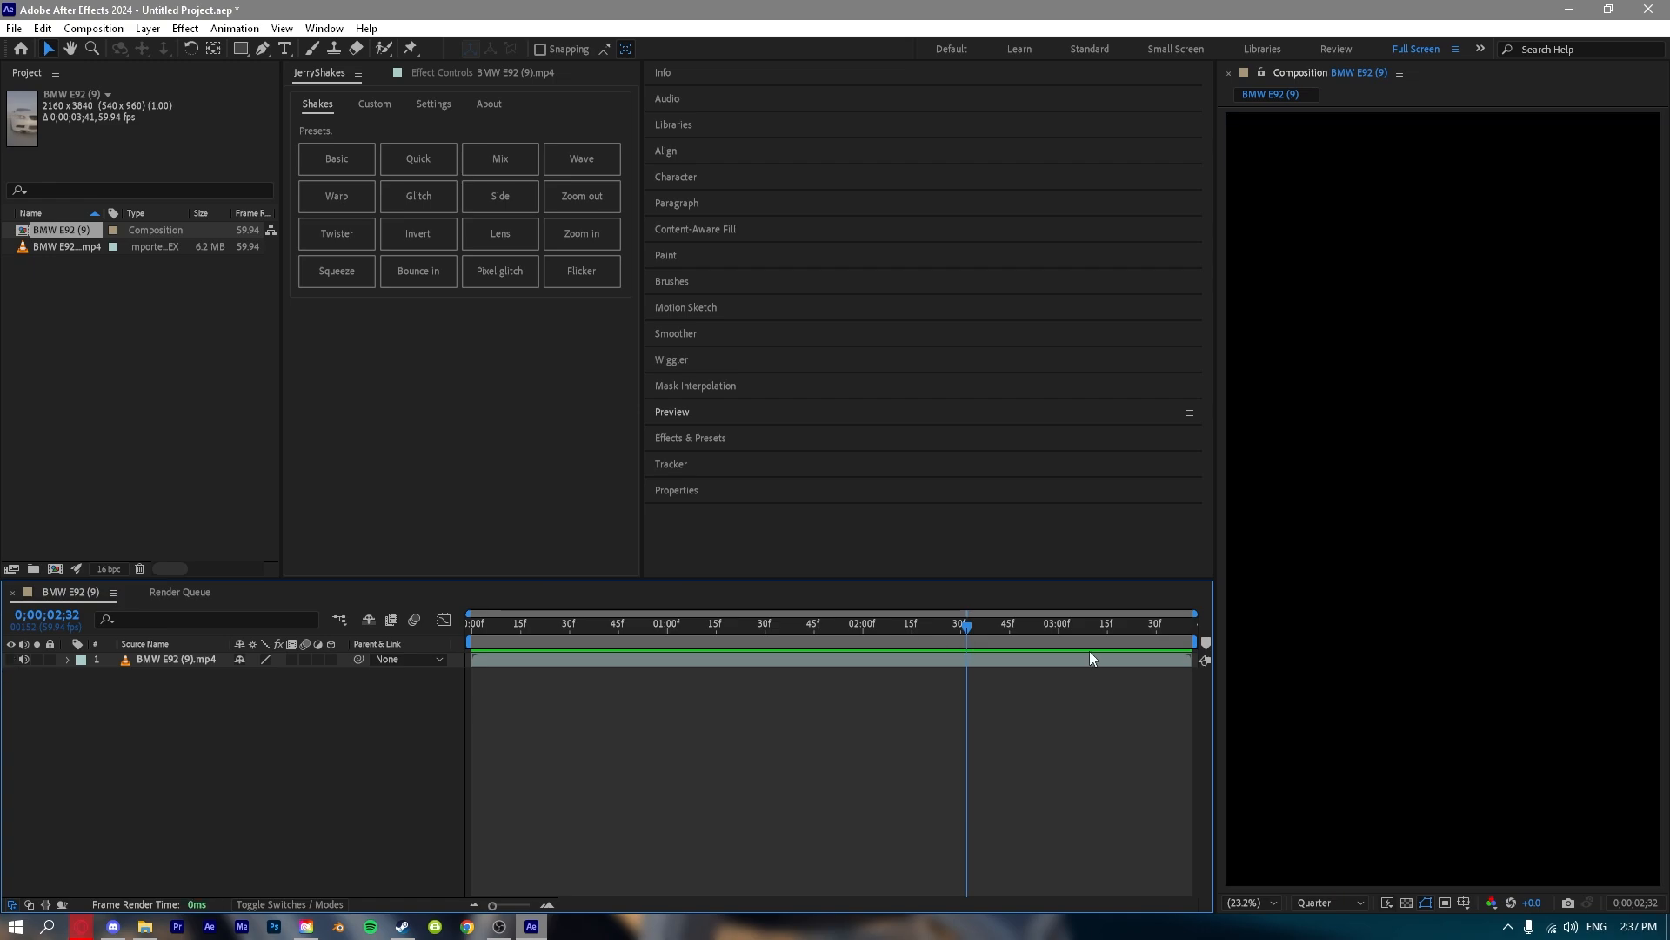
left_click(11, 660)
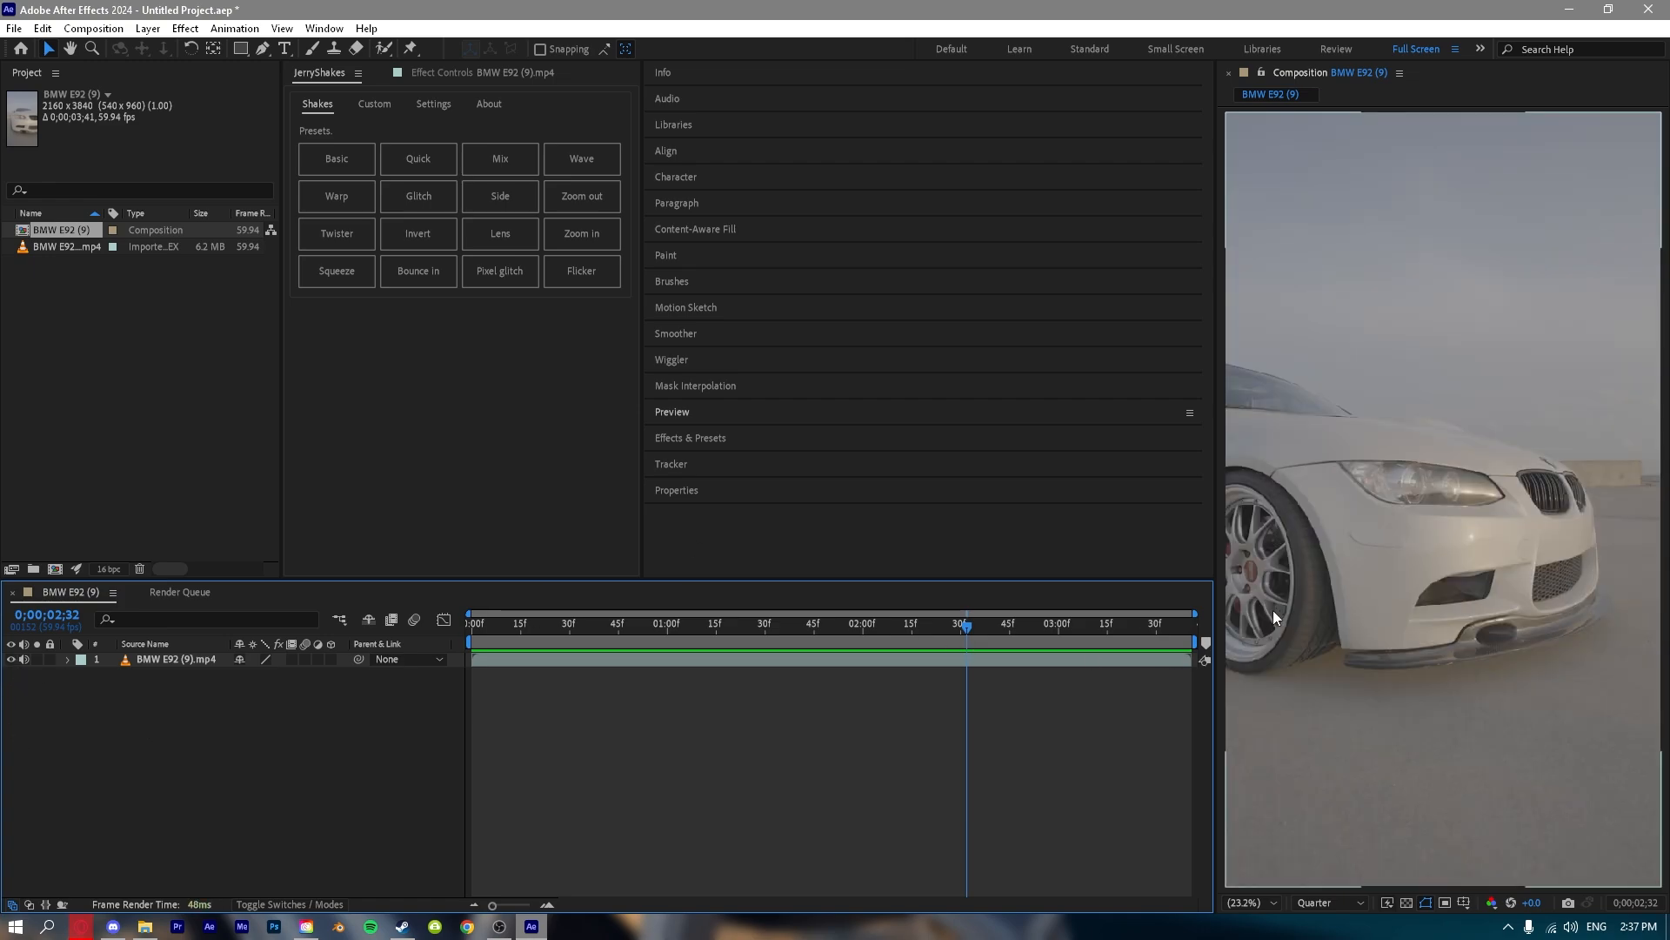
Mute the audio of the BMW E92 (9).mp4 layer and select the layer.
left_click(25, 660)
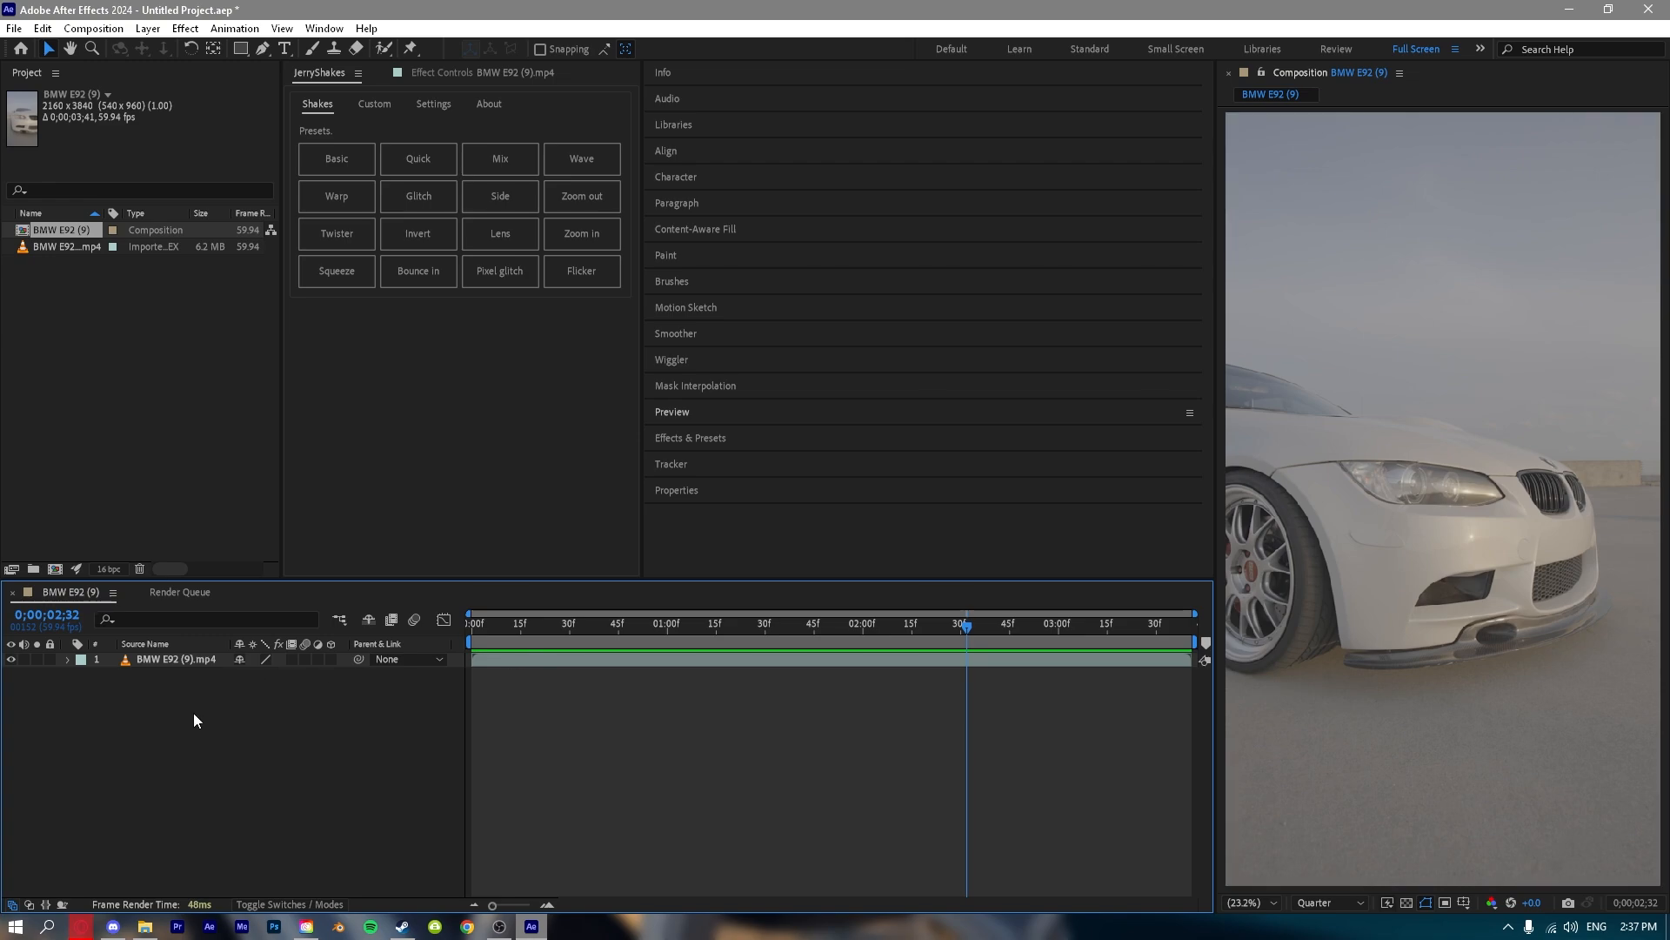
left_click(143, 663)
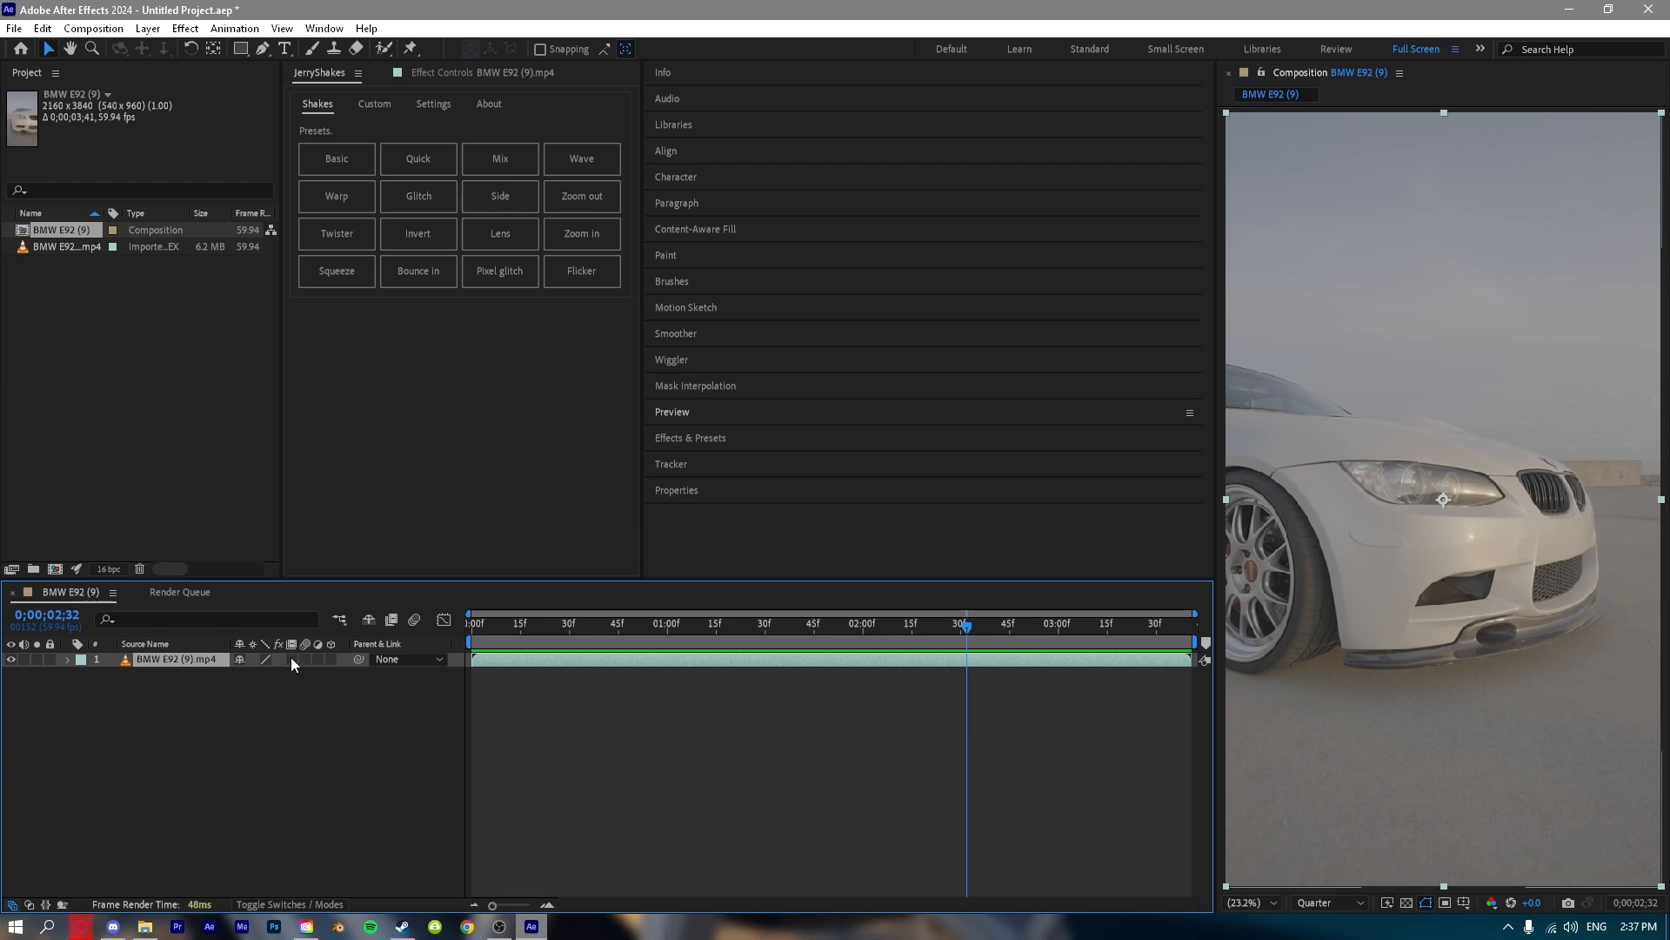
Toggle the layer's frame blending, motion blur and adjustment layer switches on and off.
left_click(290, 659)
left_click(291, 659)
left_click(306, 659)
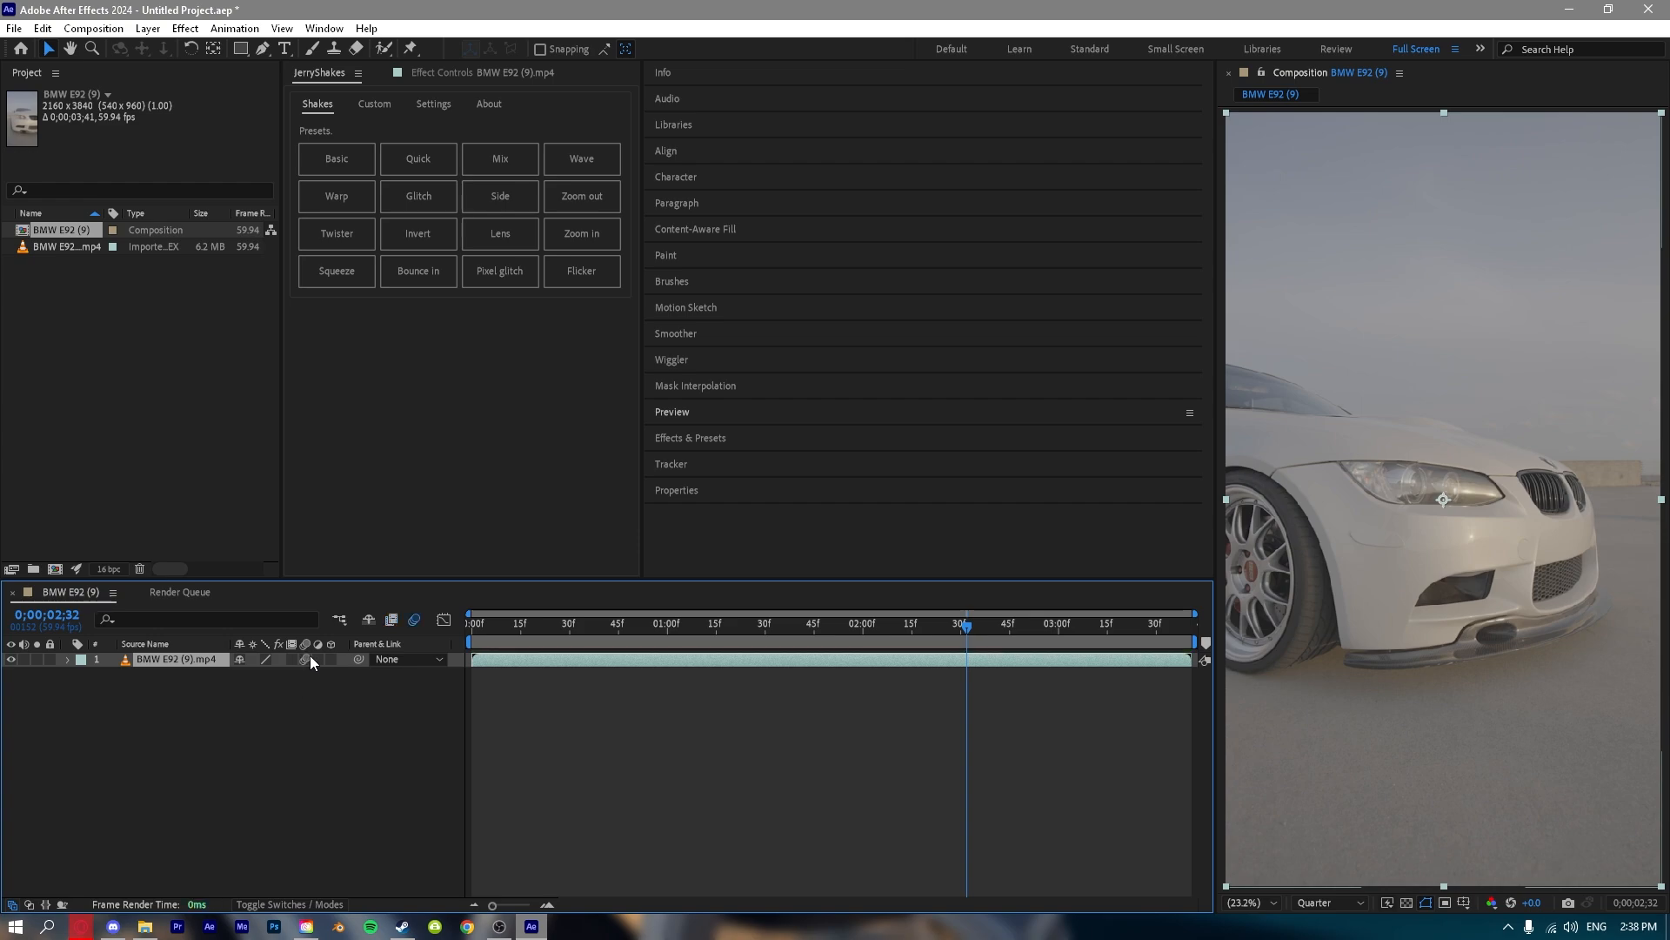
left_click(307, 659)
left_click(306, 660)
left_click(306, 660)
left_click(307, 660)
left_click(307, 660)
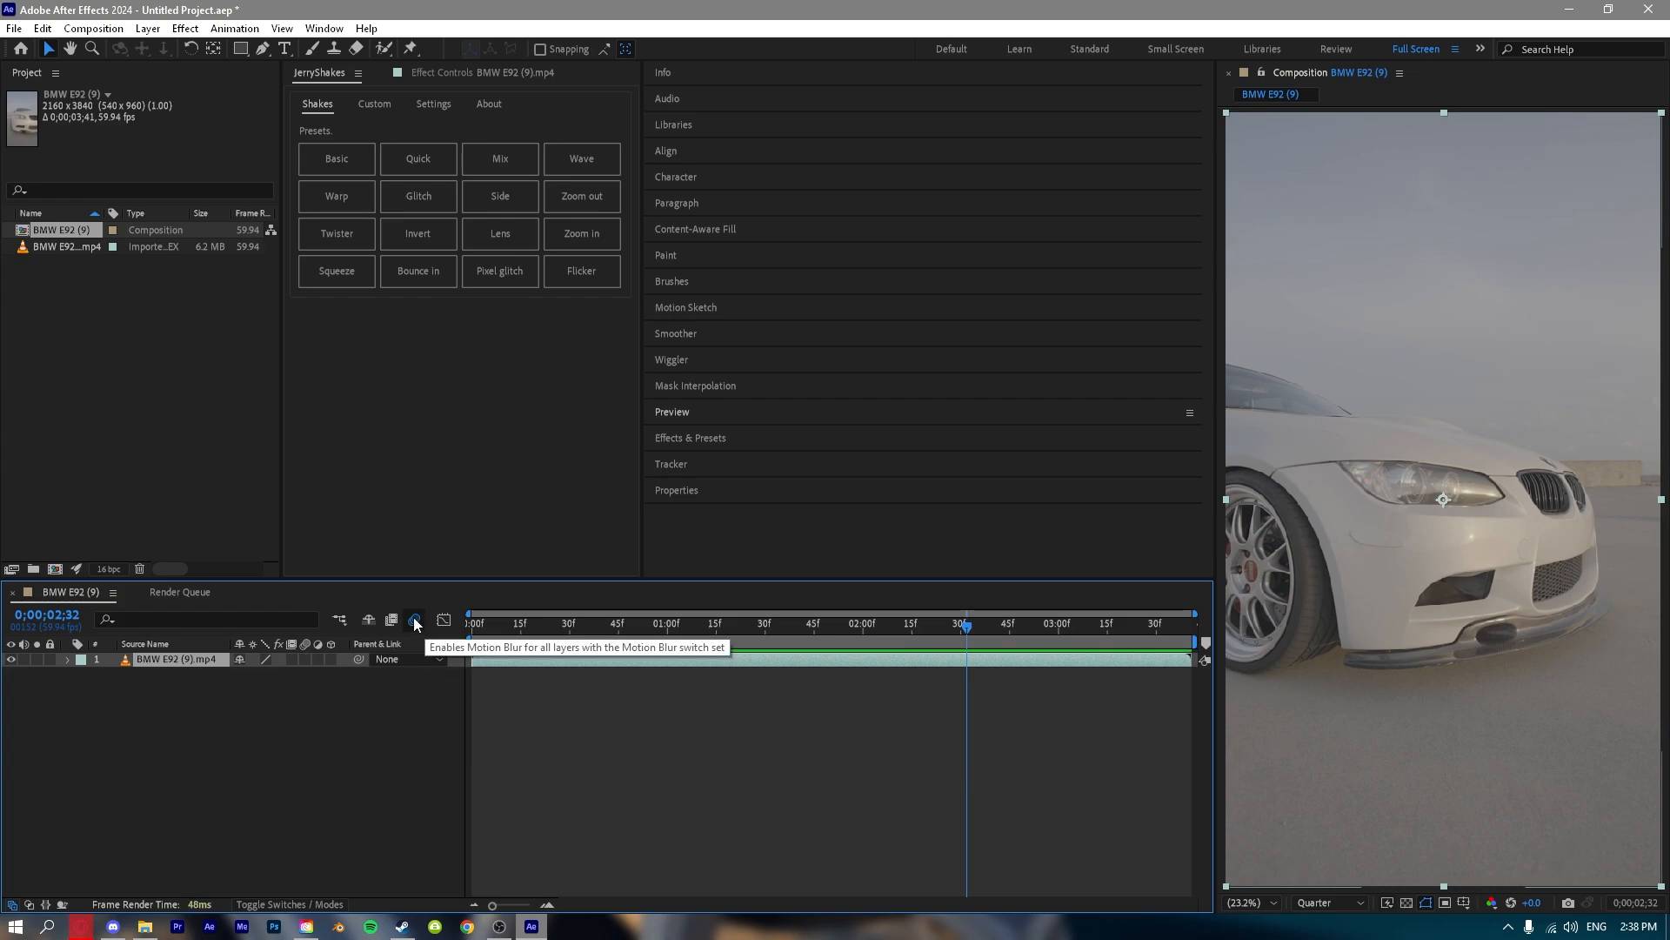
left_click(306, 659)
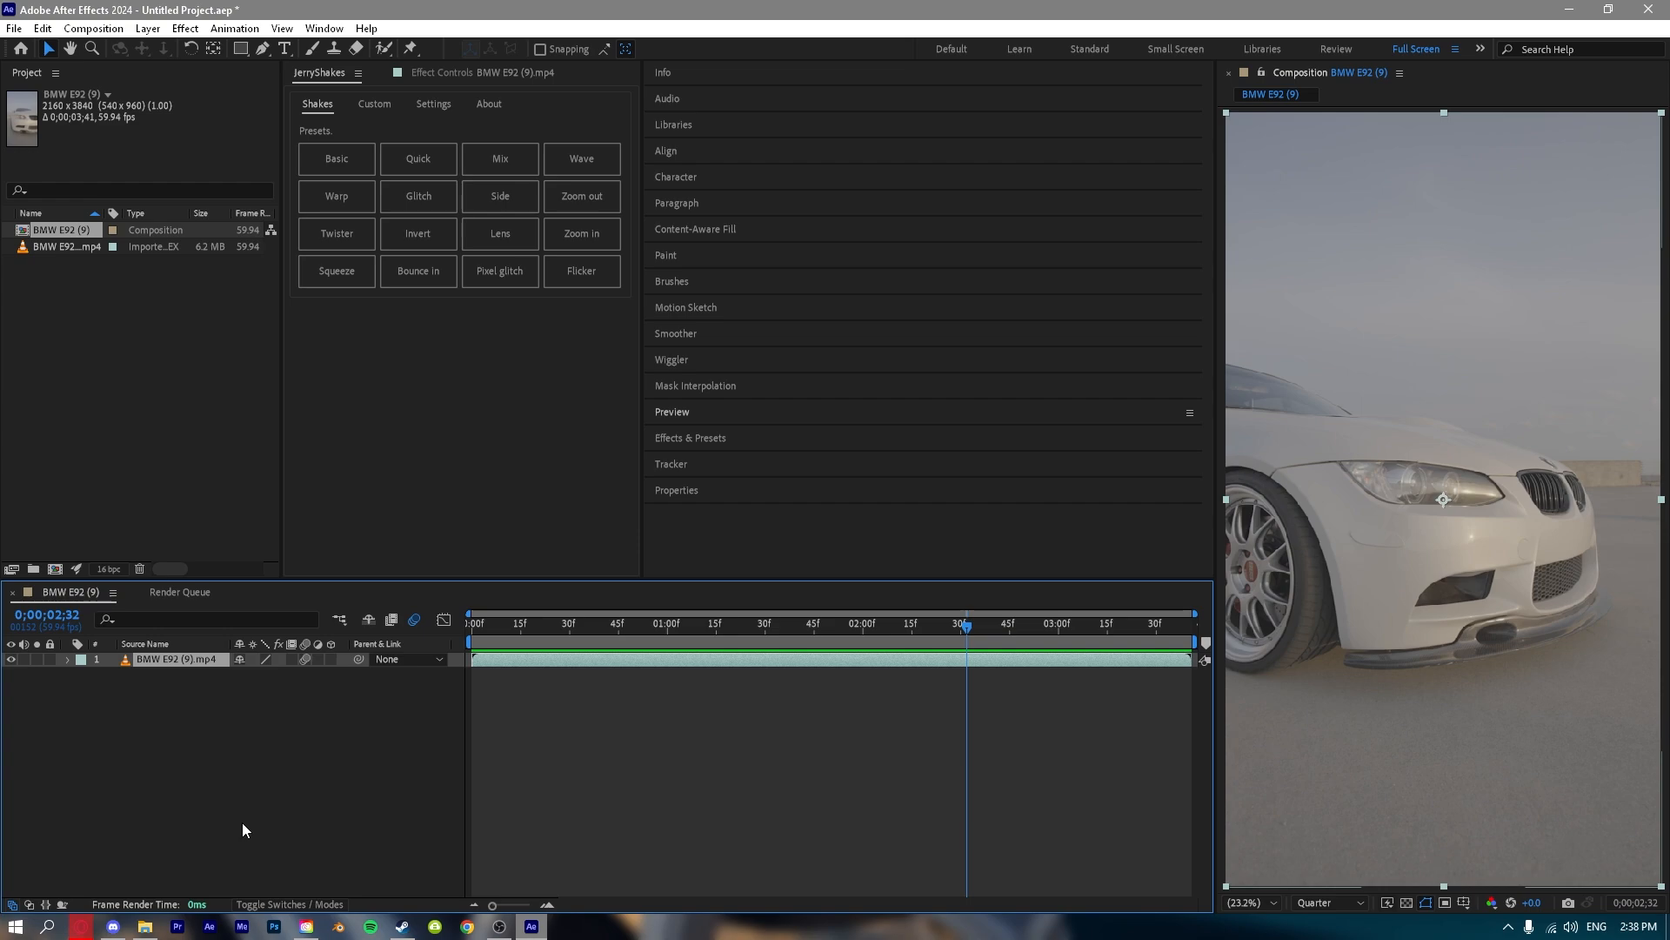
left_click(306, 659)
left_click(316, 658)
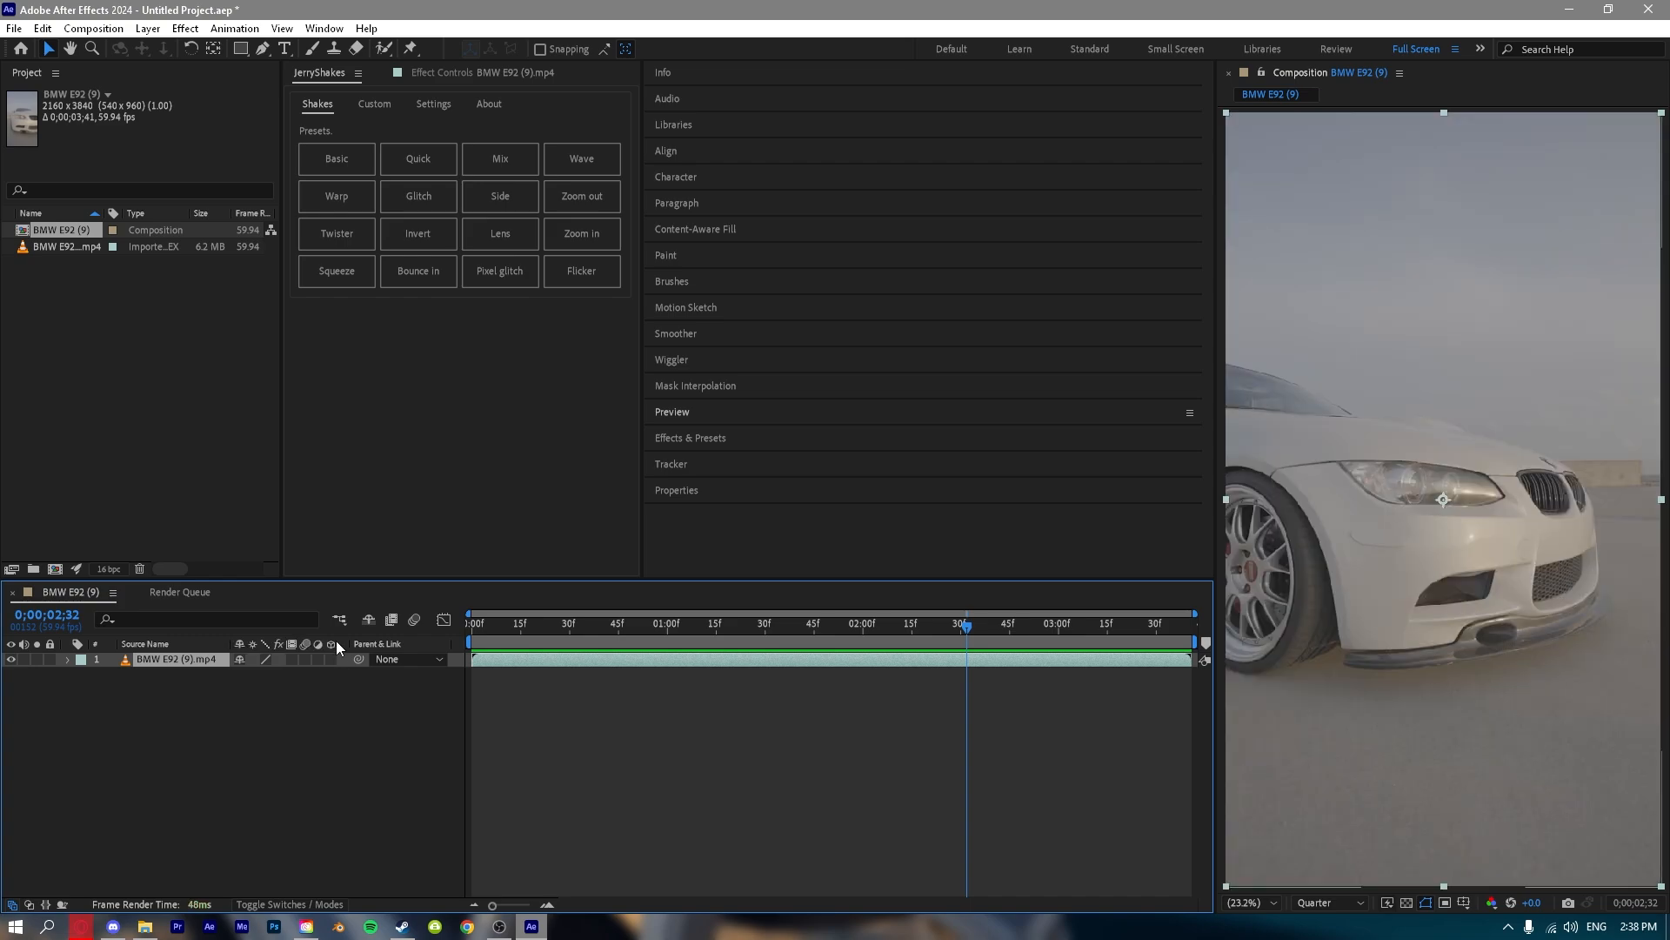
Try making the BMW E92 (9).mp4 layer 3D and rotating it in 3D space at two different times.
left_click(330, 659)
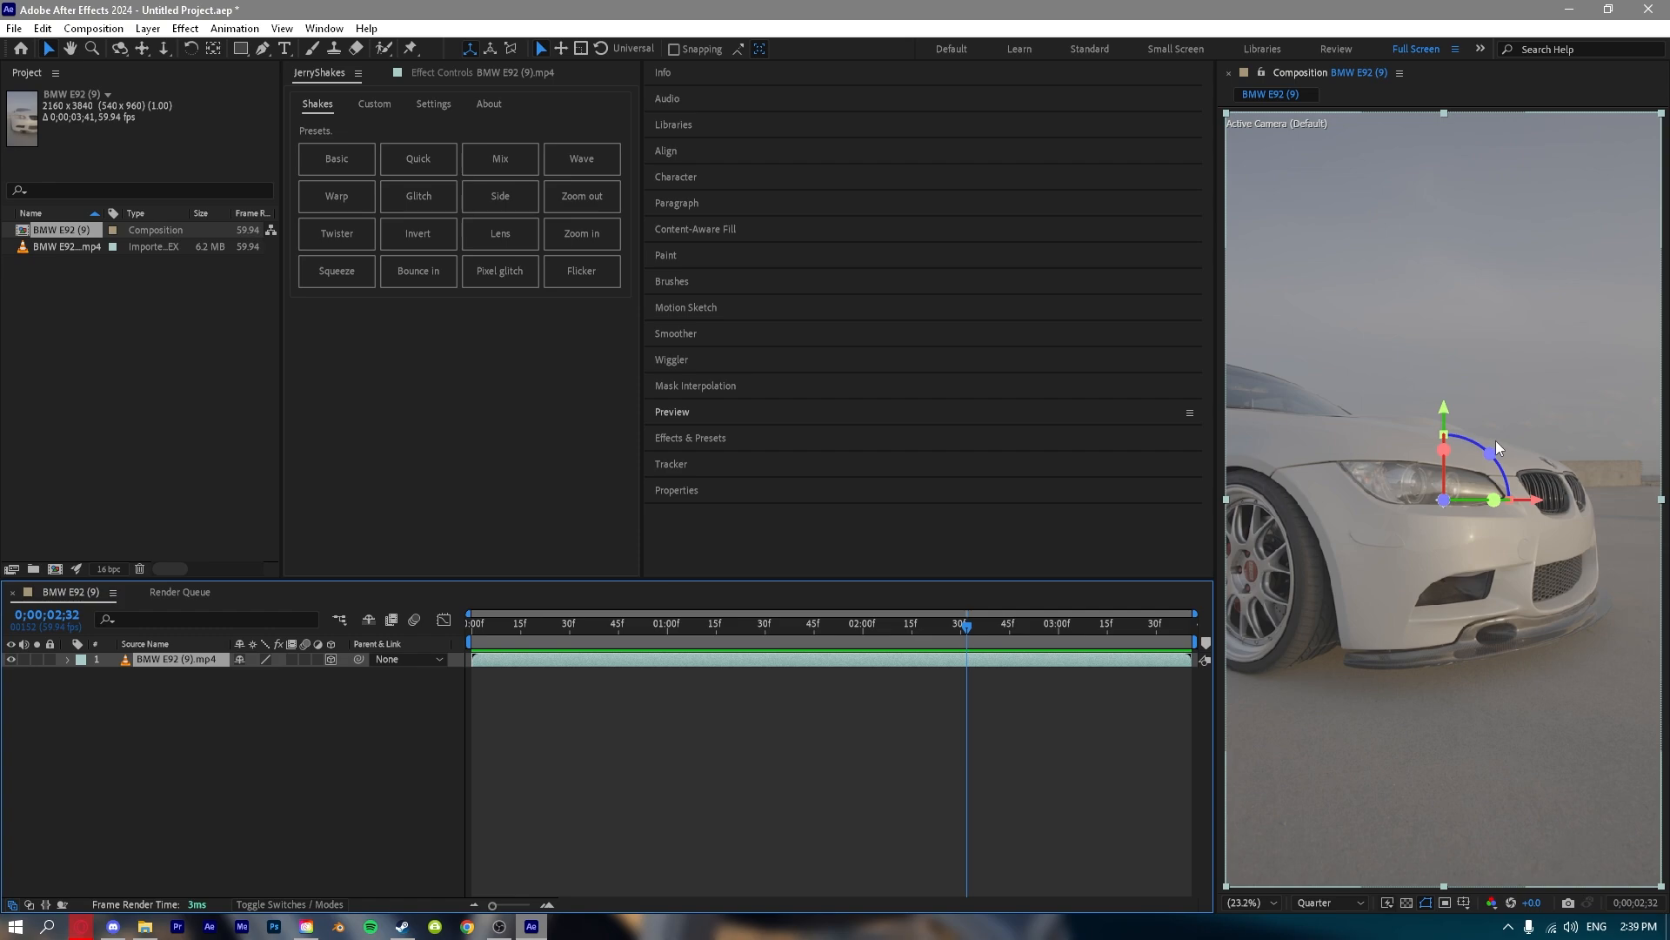
left_click_drag(1494, 500, 1462, 474)
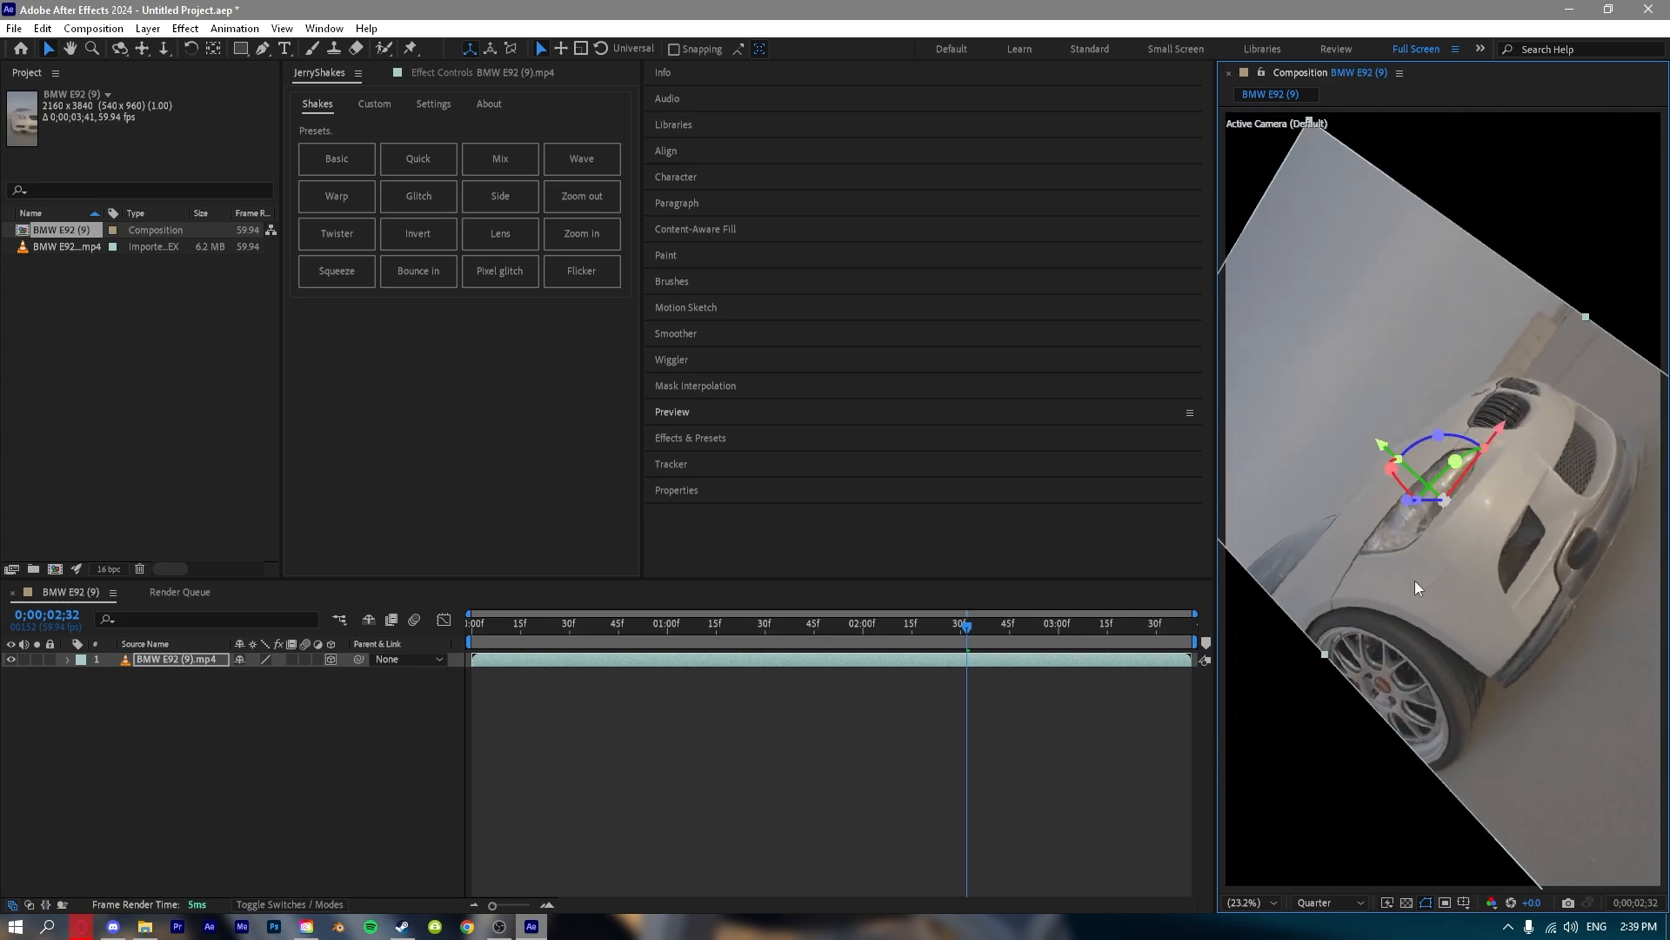
left_click_drag(966, 622, 690, 642)
left_click_drag(1456, 461, 1399, 489)
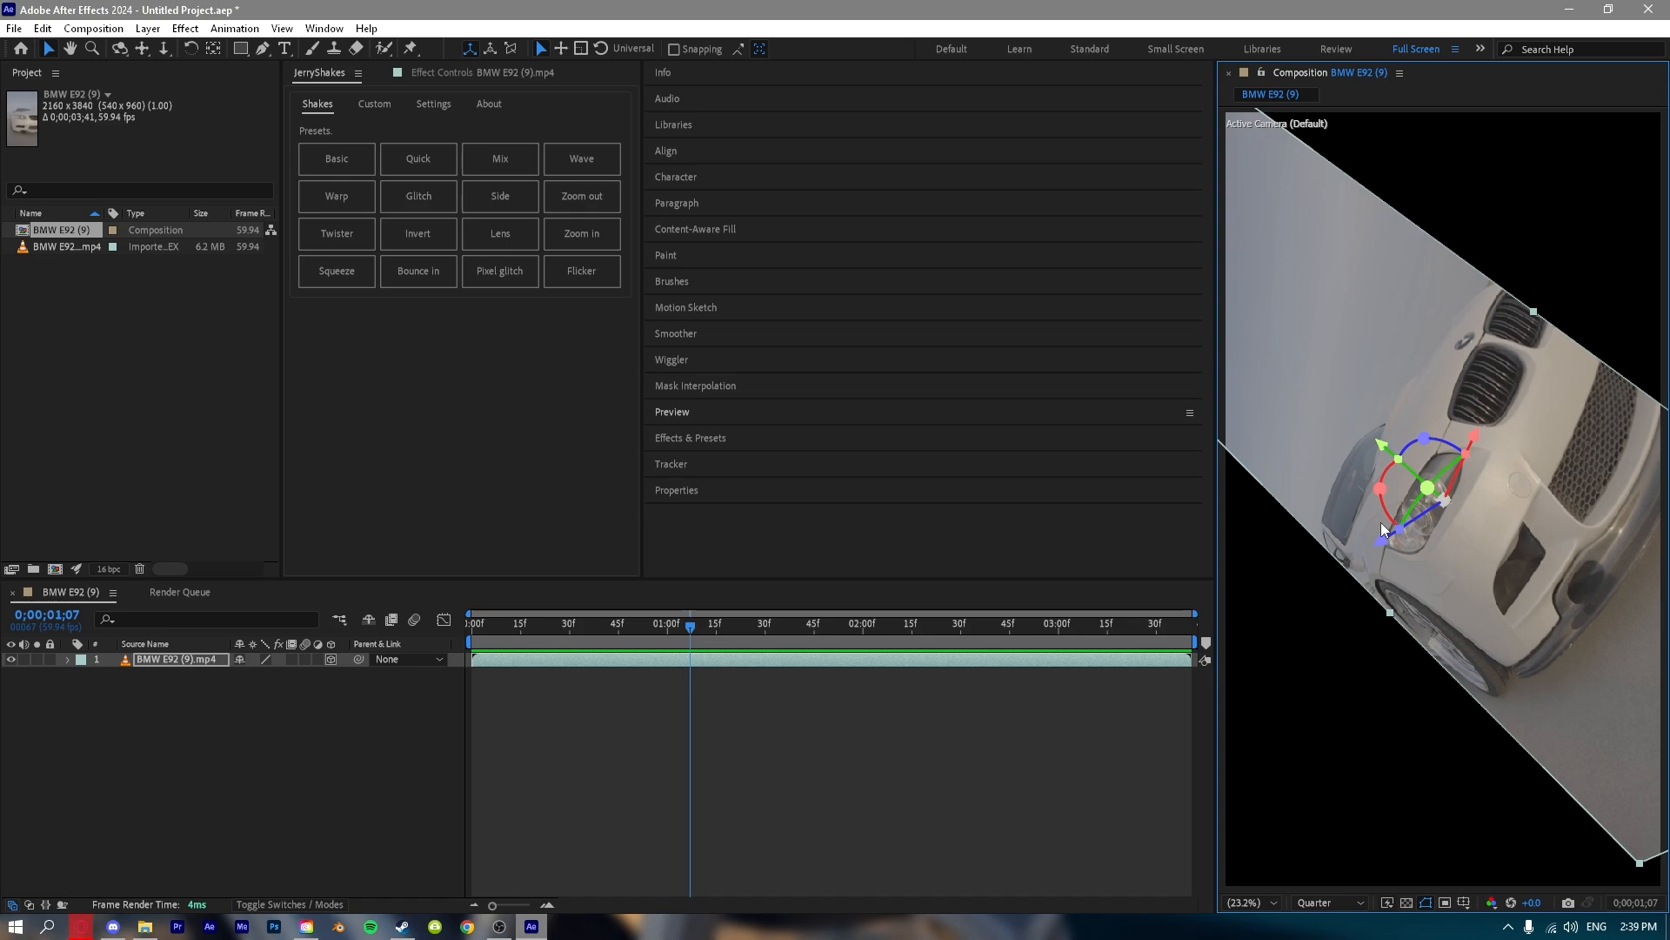
key("space")
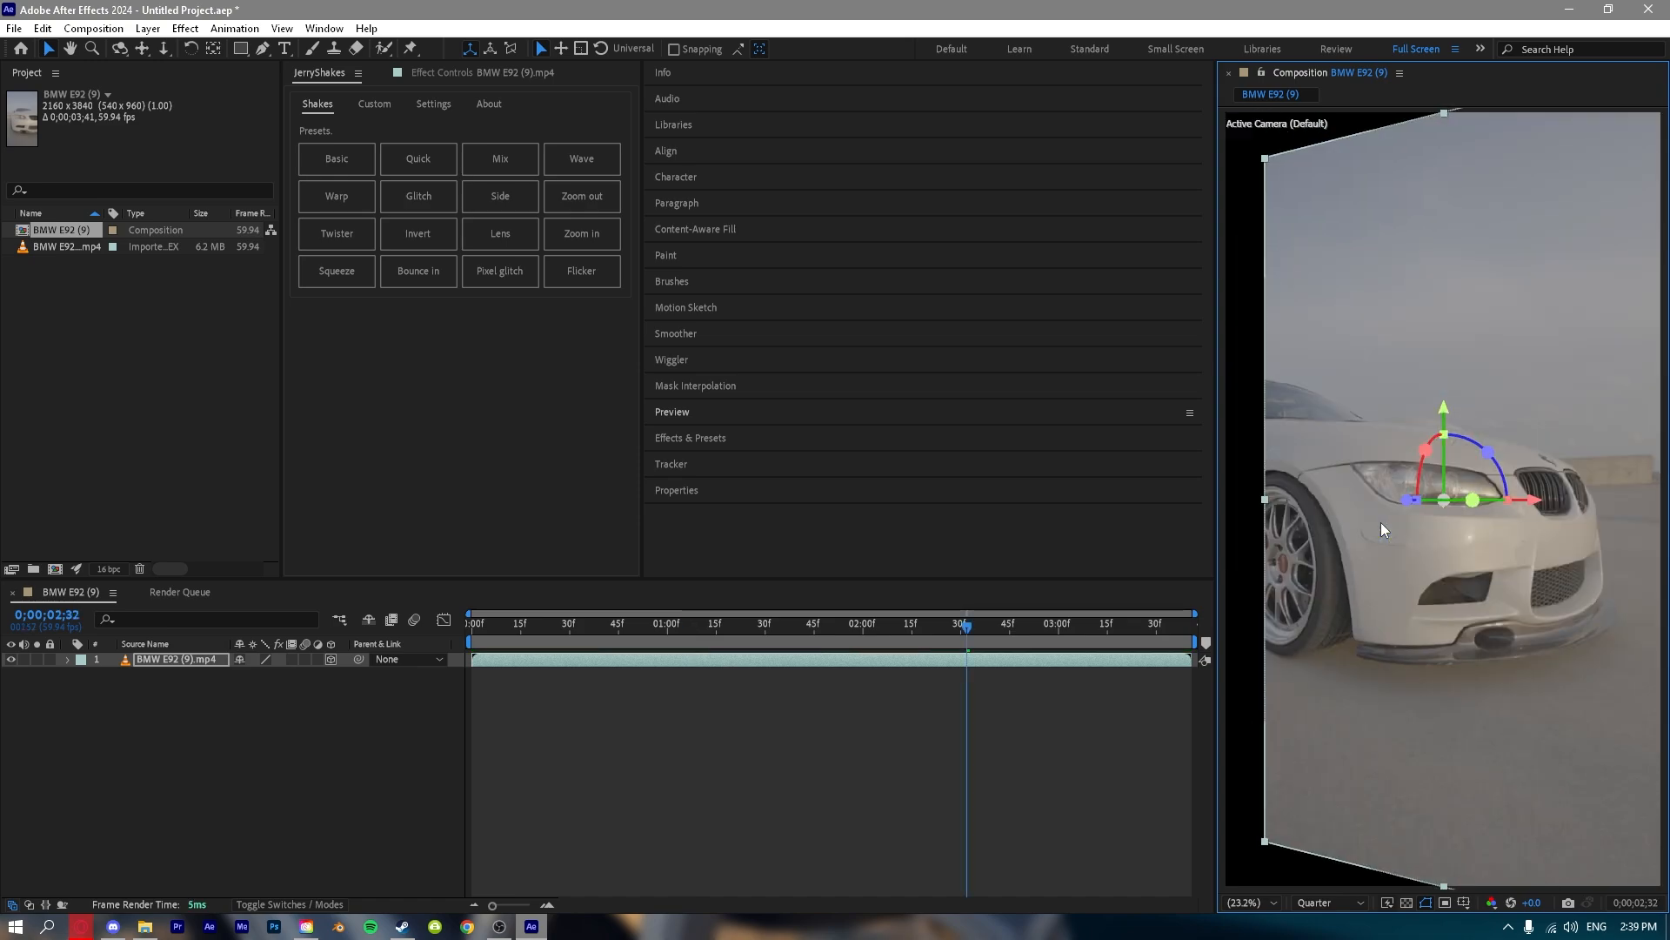
Undo the 3D rotations and the 3D conversion of the layer.
key("ctrl+z")
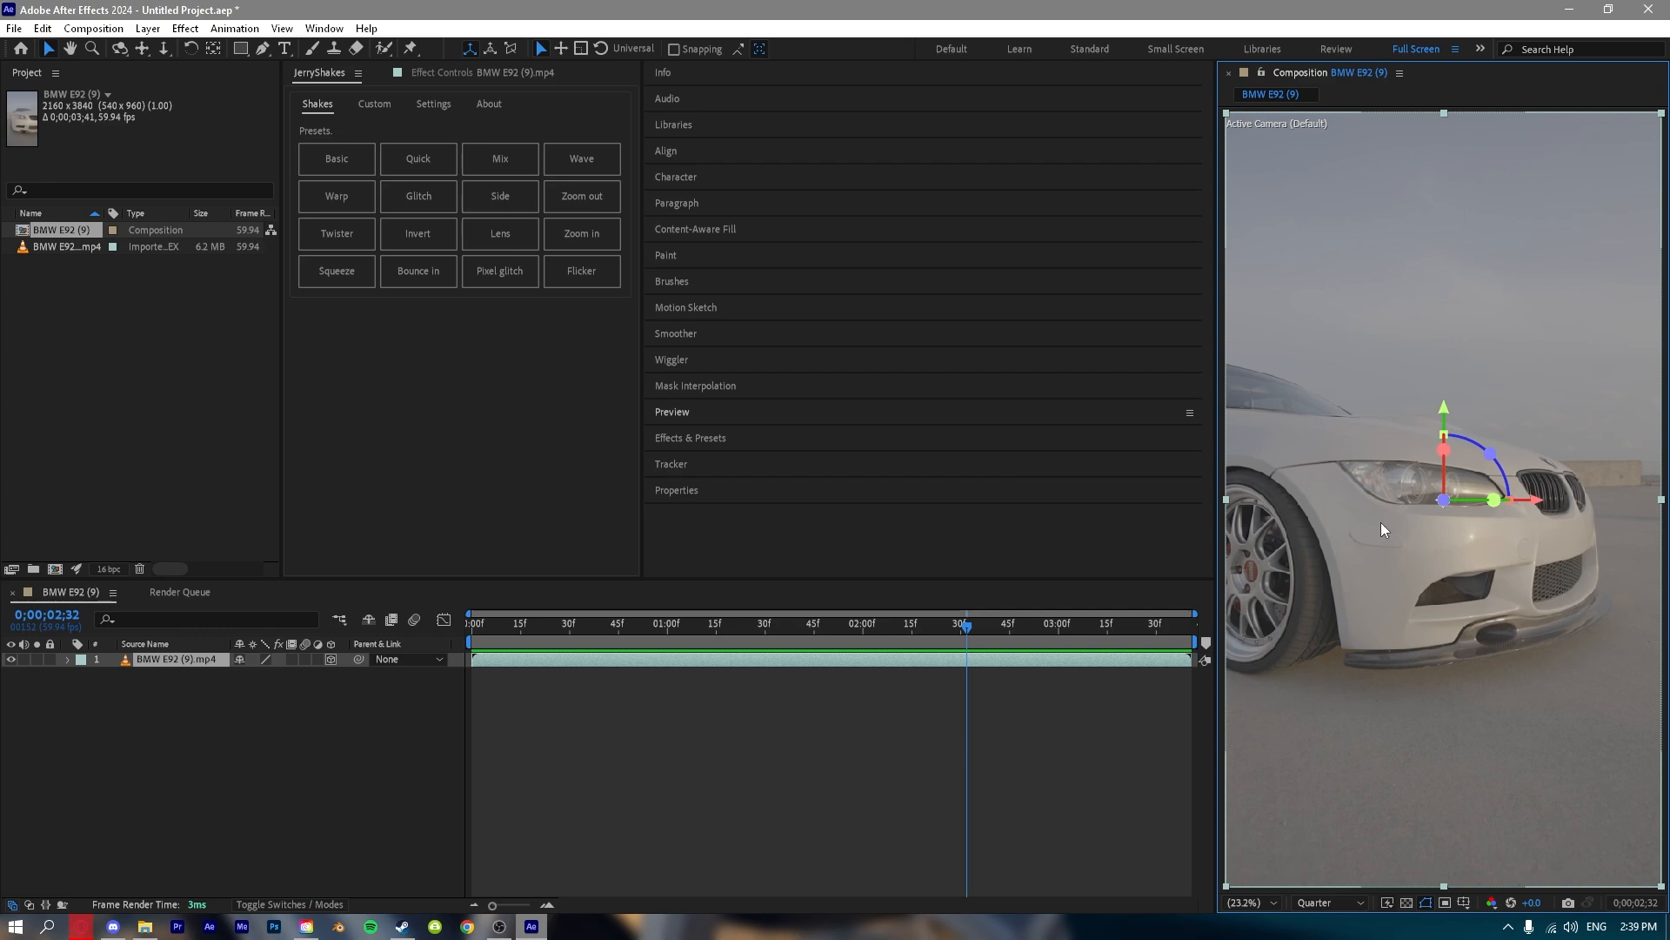
key("ctrl+z")
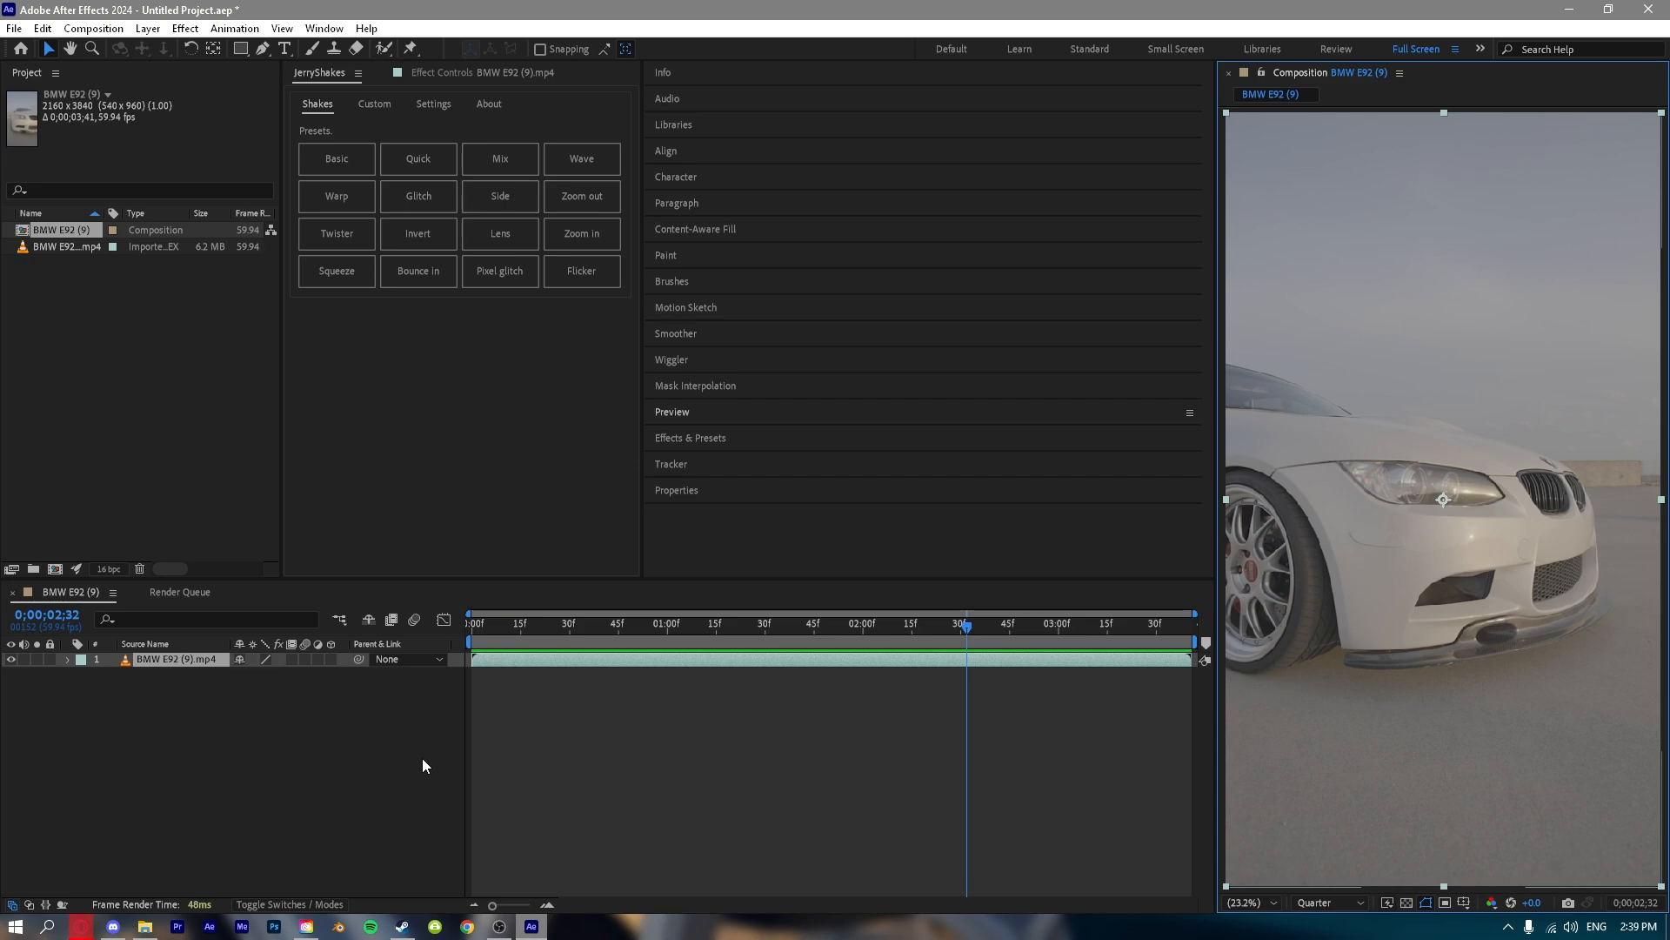
left_click(421, 759)
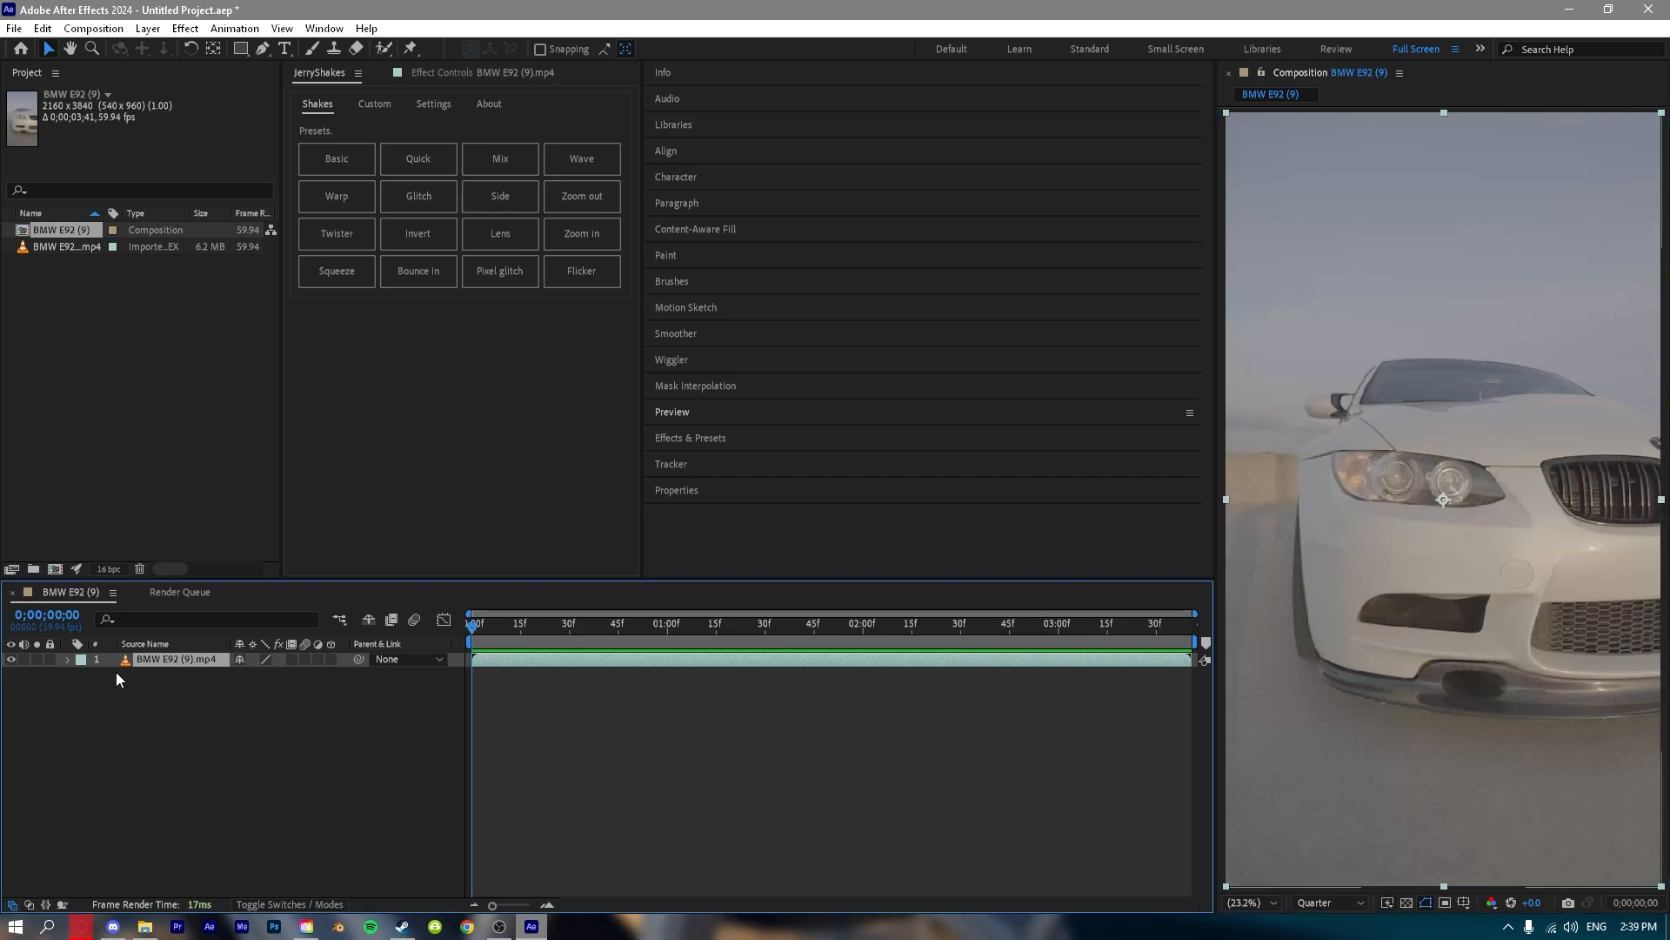
Expand the layer's audio properties and examine its Audio Levels and Waveform at the start of the composition.
left_click(68, 659)
left_click(82, 689)
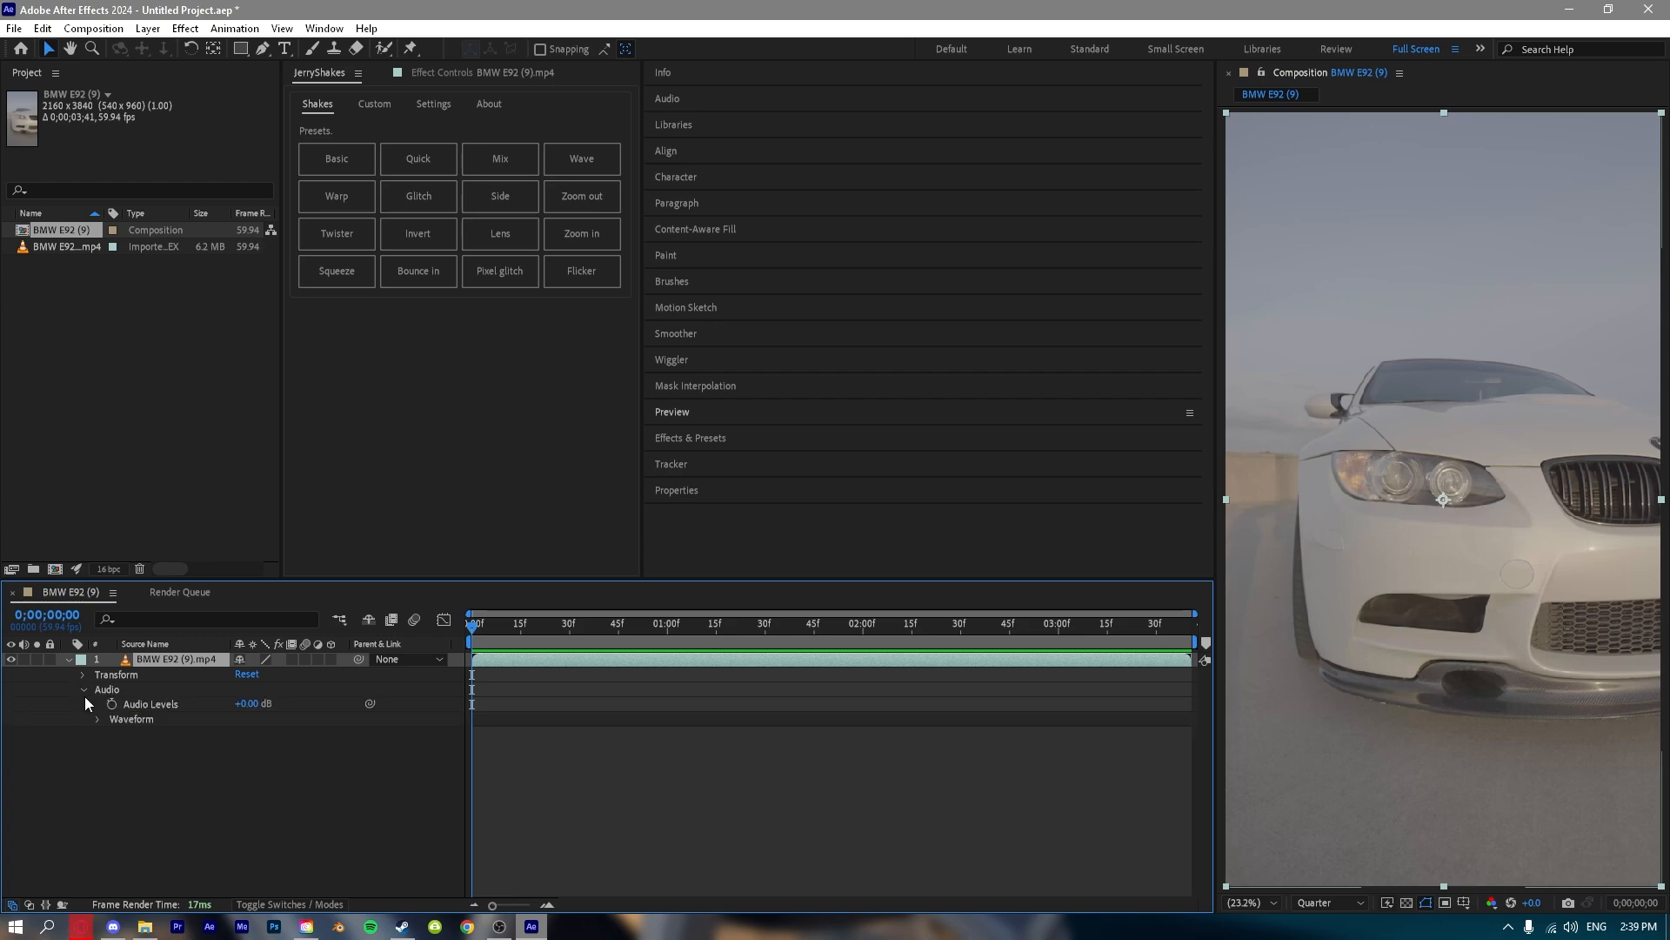
left_click(240, 706)
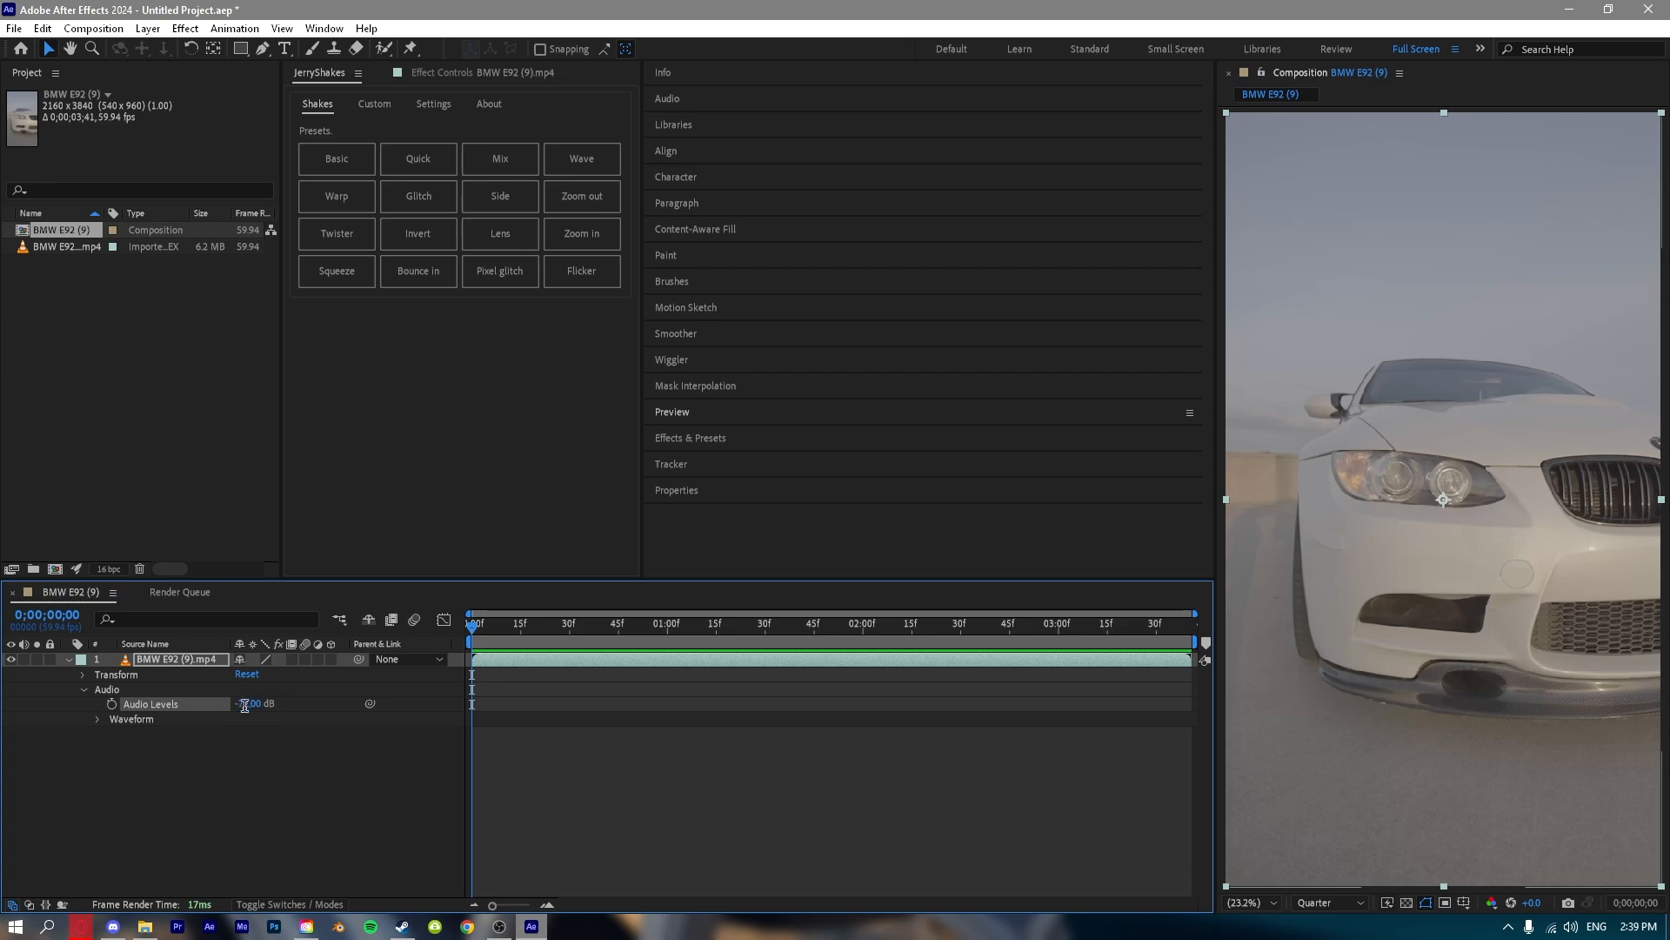
left_click(97, 718)
left_click(757, 724)
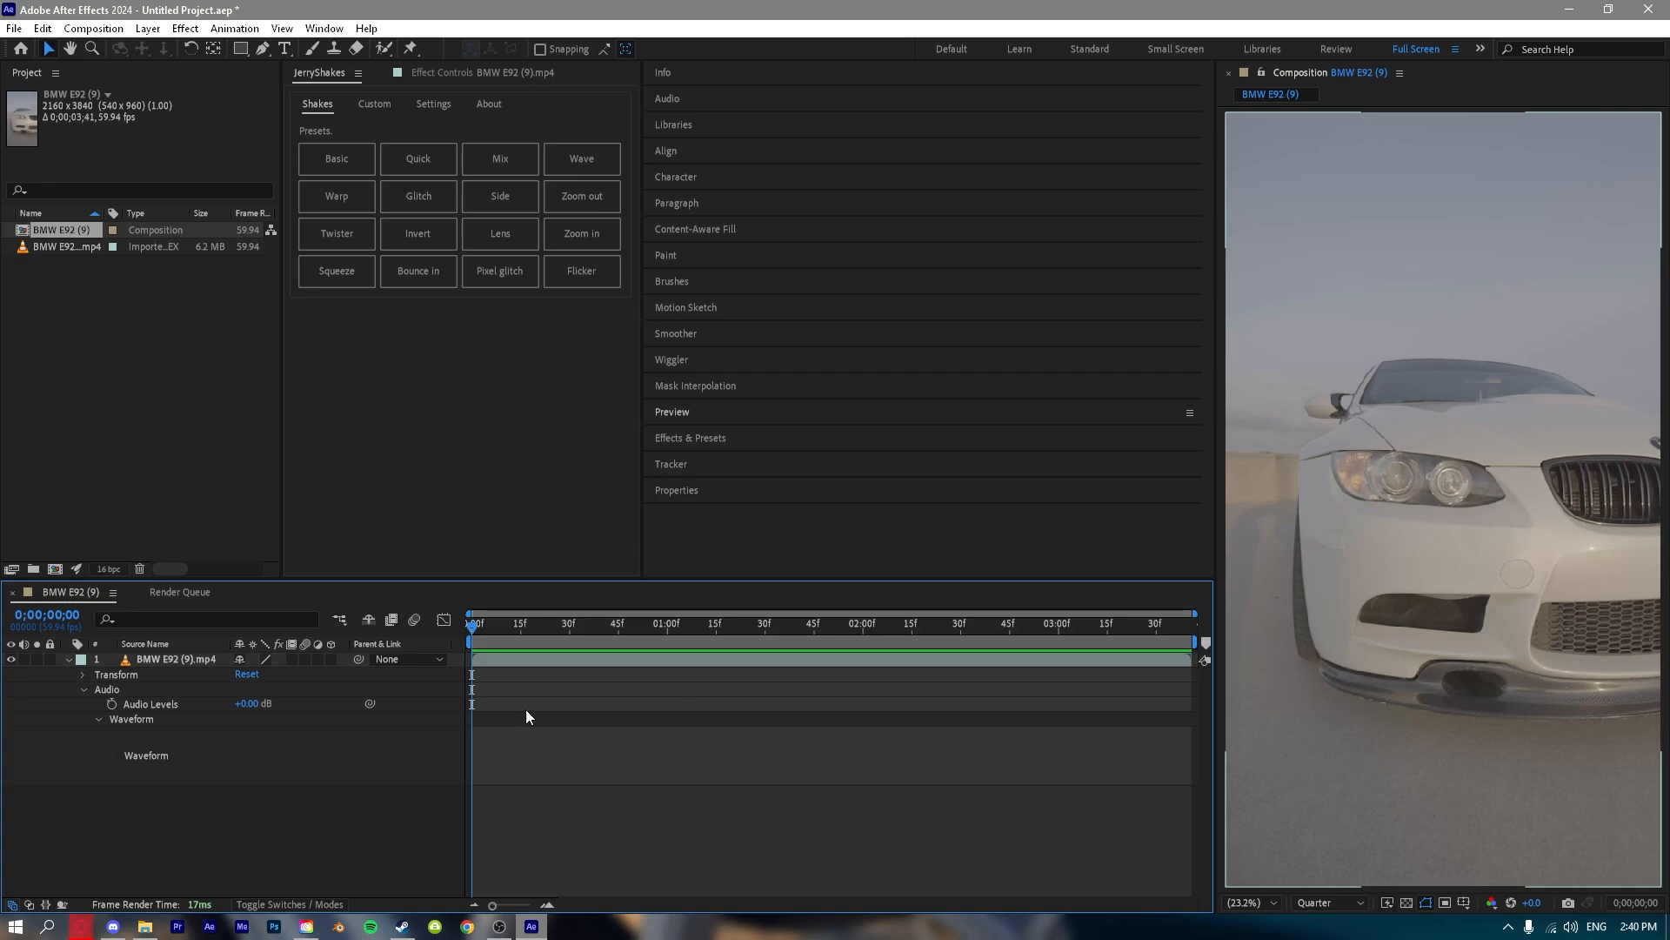
left_click(82, 689)
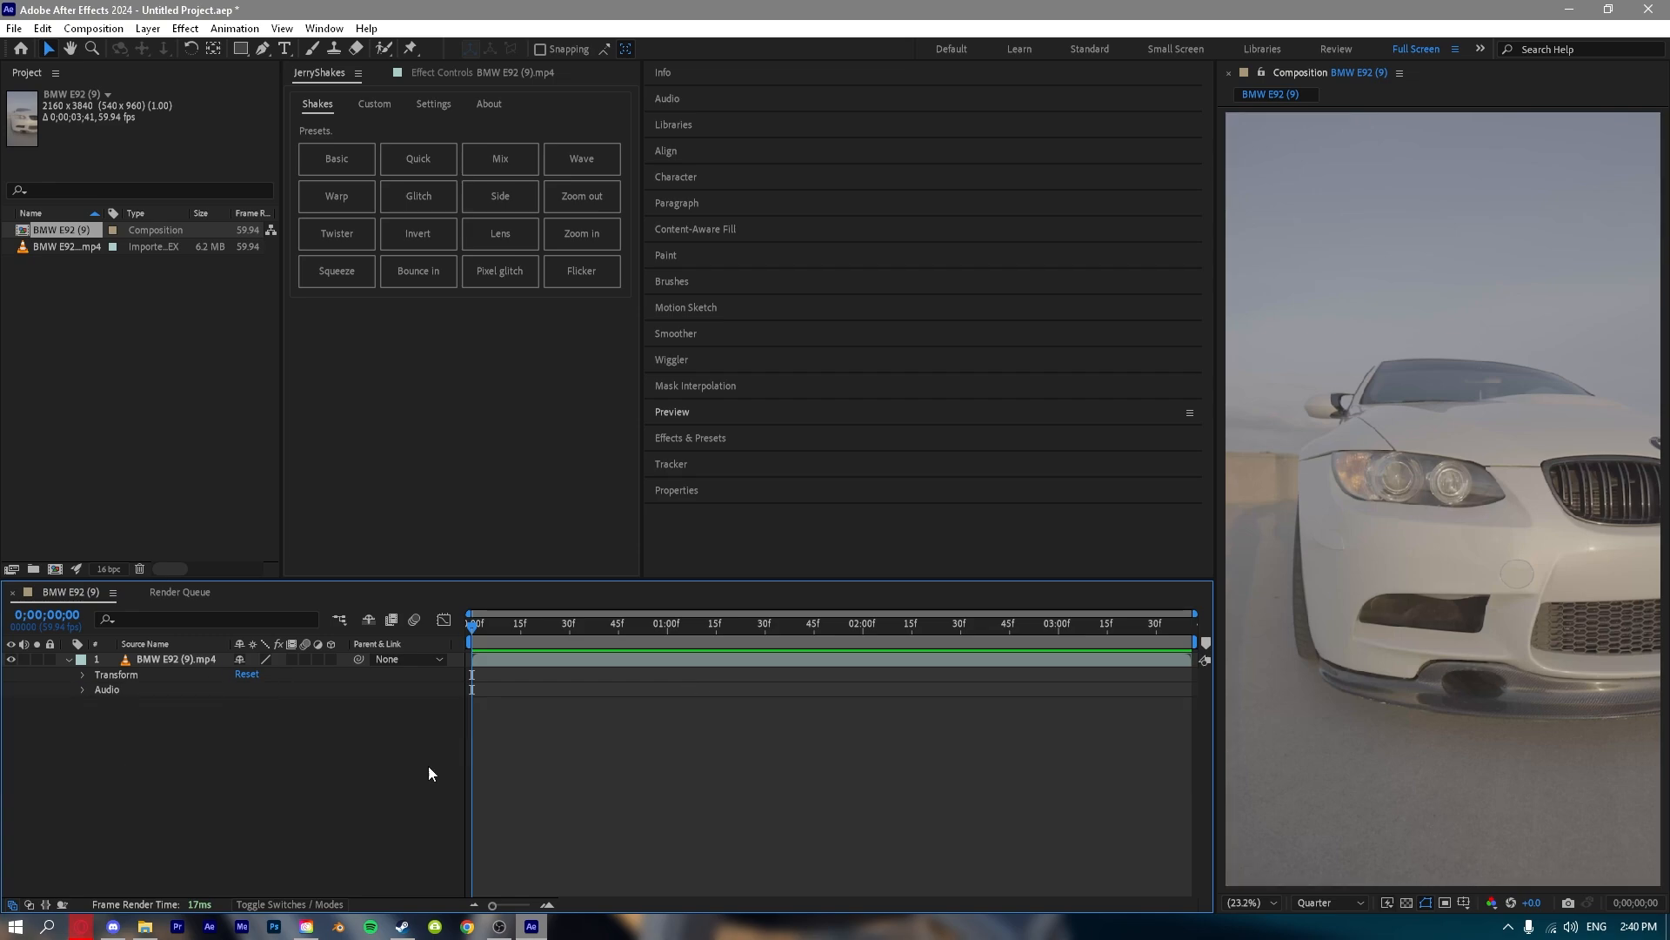
left_click(83, 689)
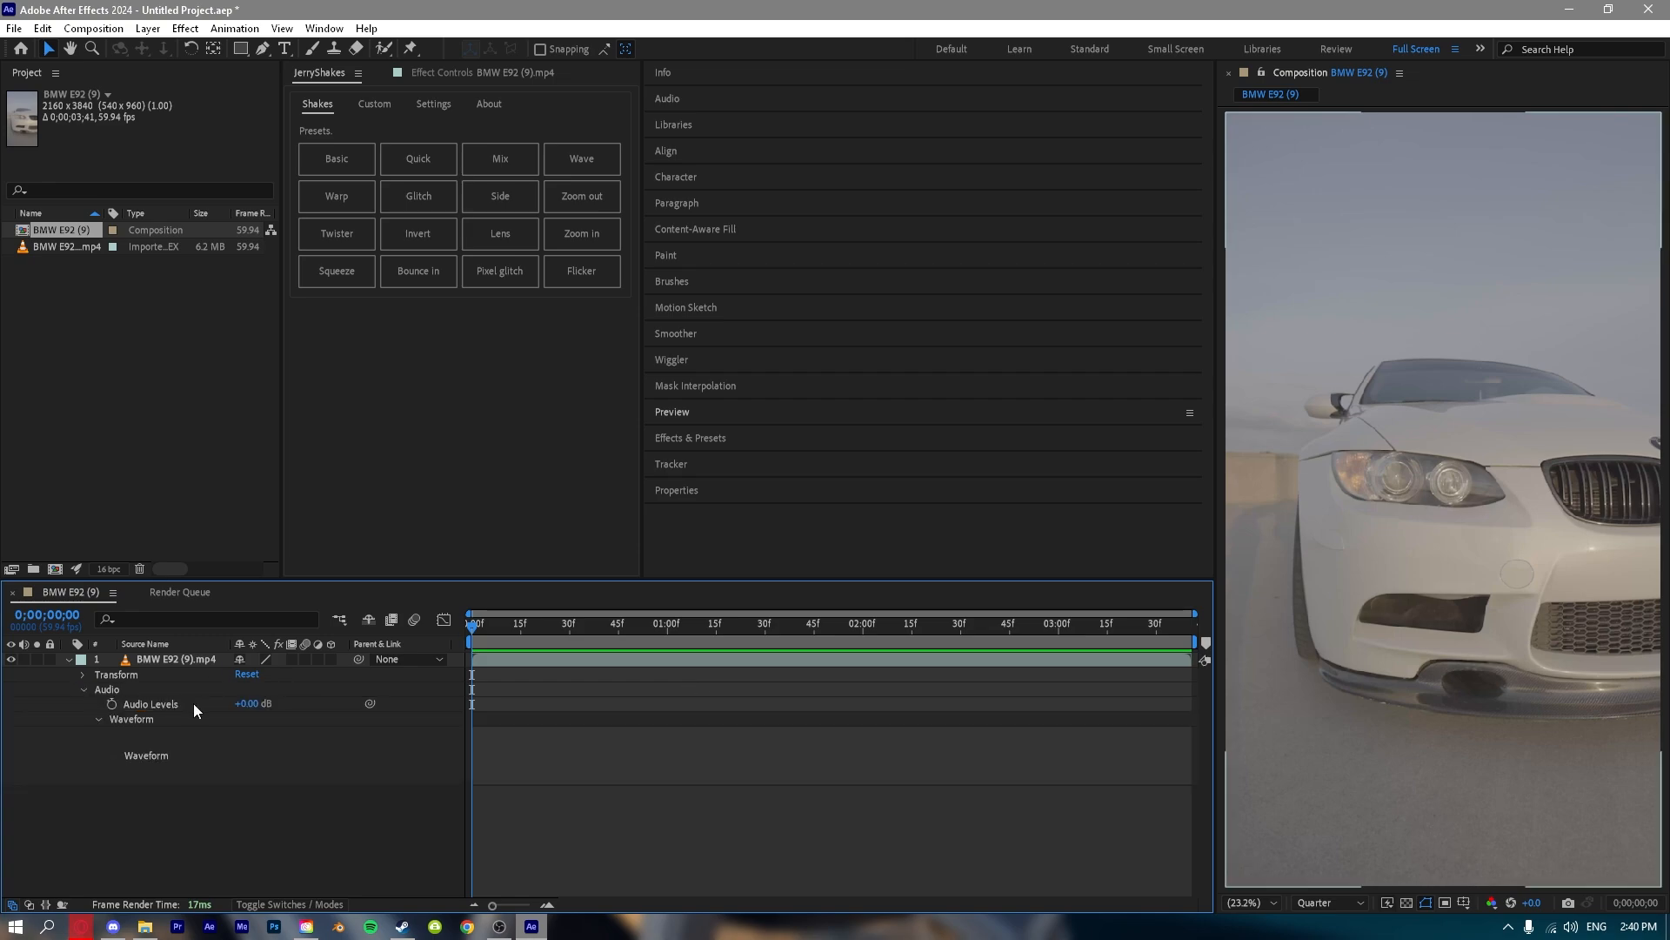
Set the layer's Audio Levels to +5 dB.
left_click(248, 705)
type("5")
key("Return")
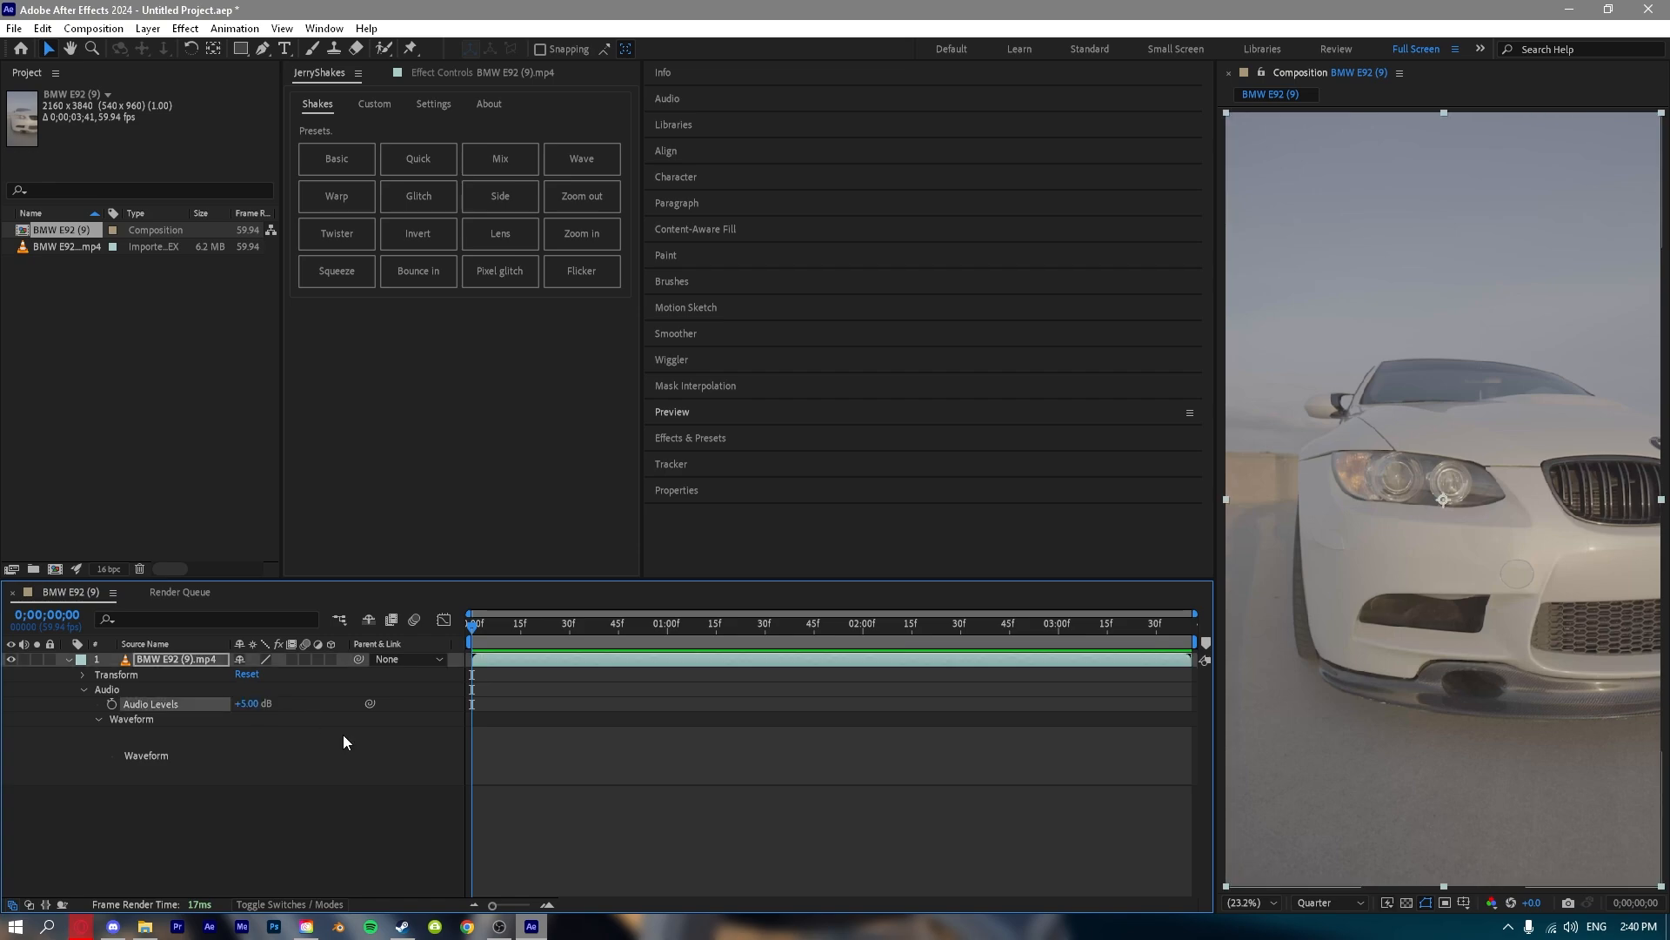
Set the layer's Audio Levels back to 0 dB and deselect the layer.
left_click(244, 703)
type("0")
key("Return")
left_click(314, 770)
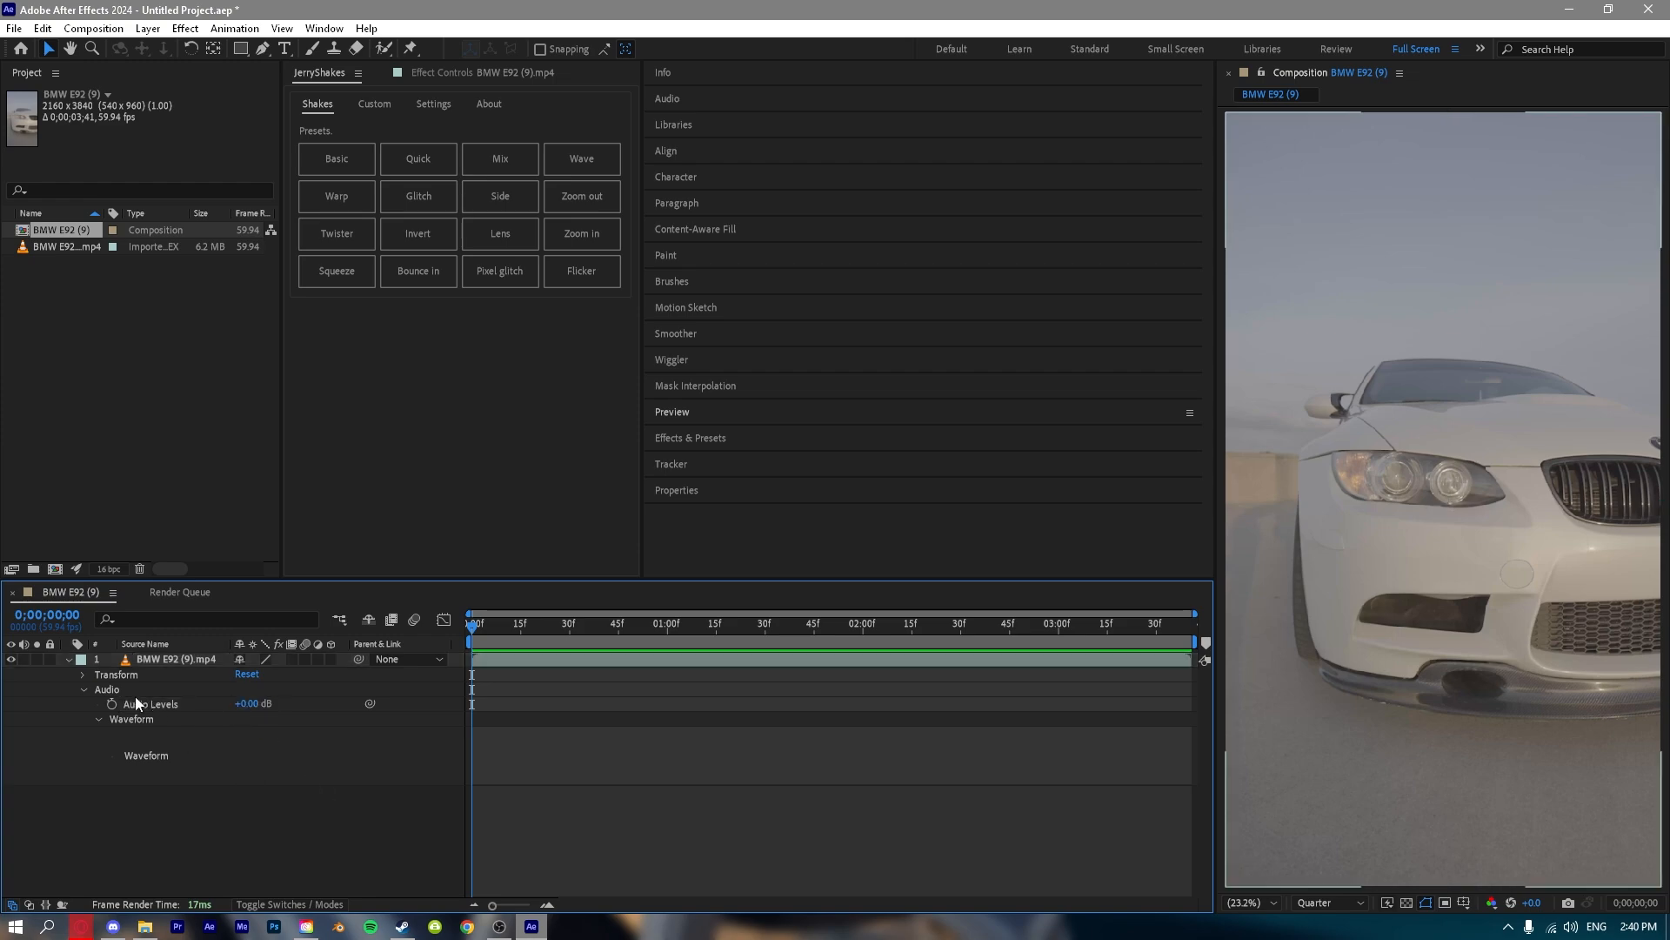
Collapse the audio properties, expand the layer's Transform properties and select Anchor Point.
left_click(84, 690)
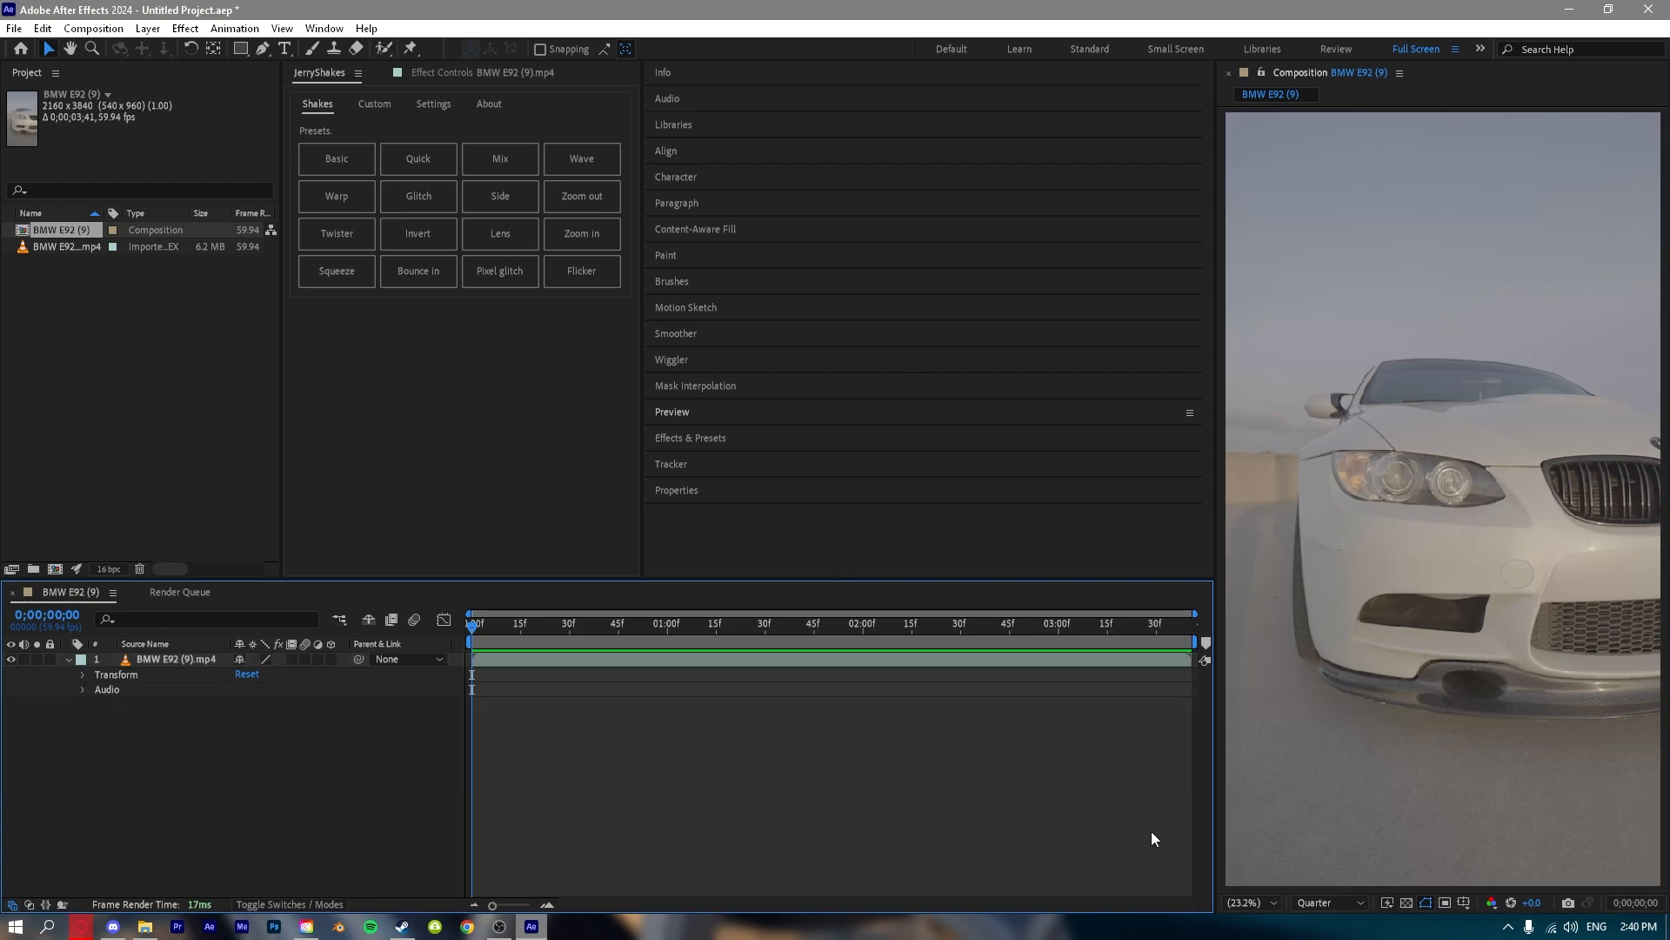
left_click(83, 675)
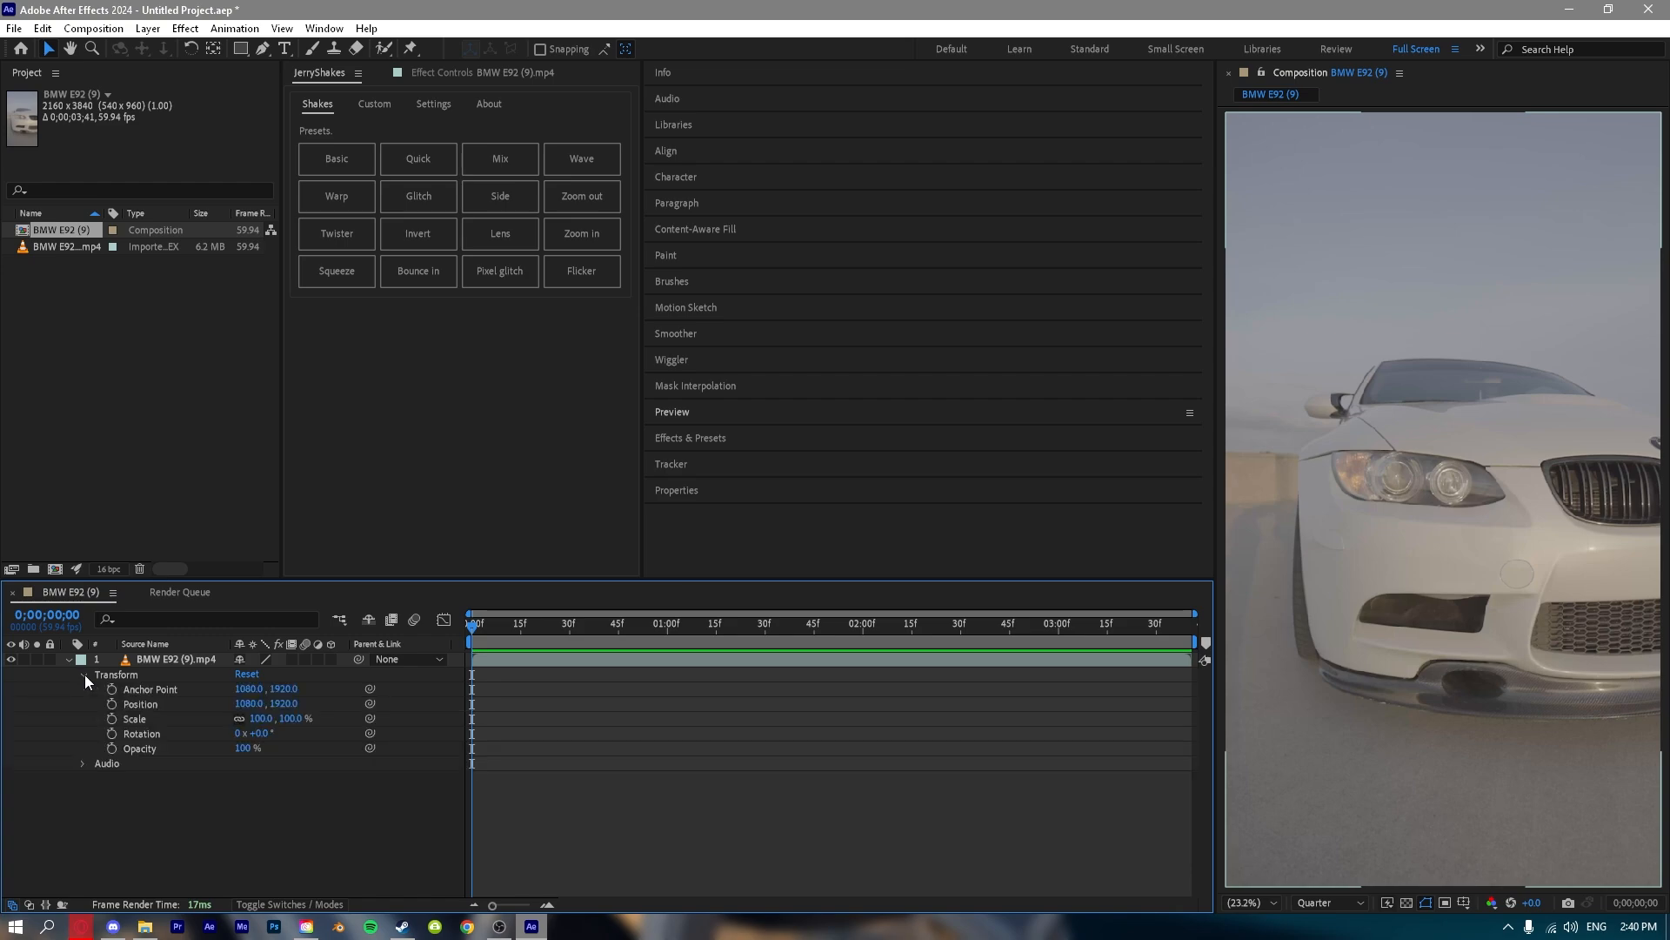
left_click(186, 699)
left_click(184, 694)
left_click(63, 721)
left_click(154, 687)
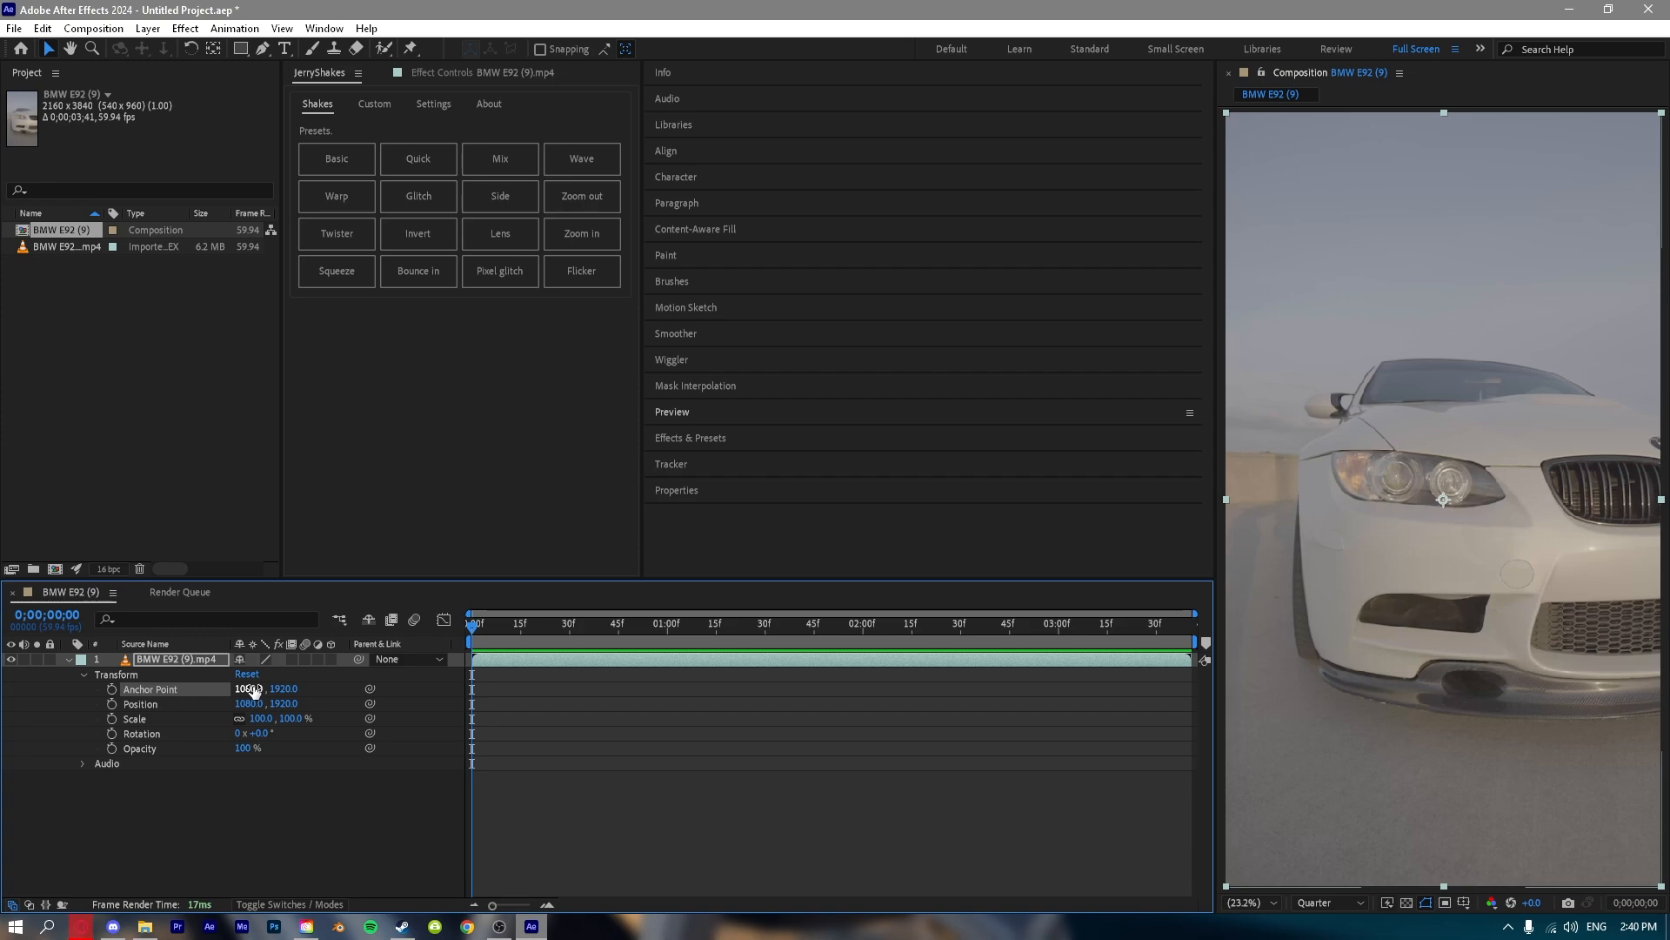
Try shifting the anchor point's X value, undo it, and inspect the anchor point marker up close in the composition view.
left_click_drag(252, 689, 358, 813)
key("ctrl+z")
scroll(1403, 493, "up", 8)
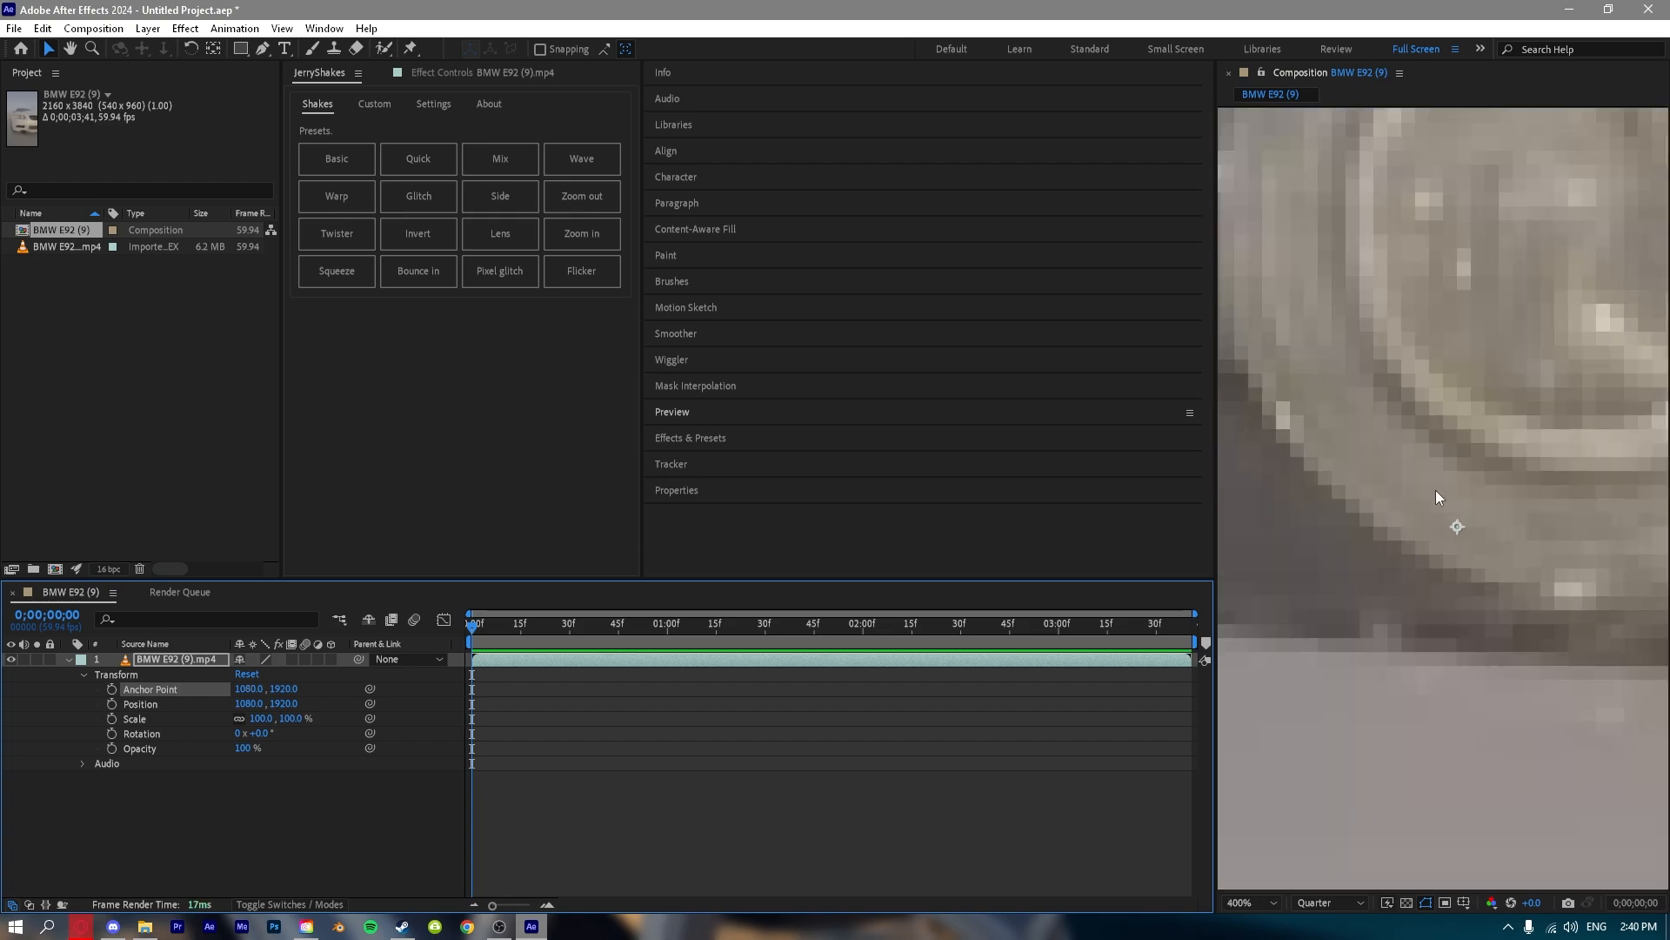
scroll(1484, 554, "down", 8)
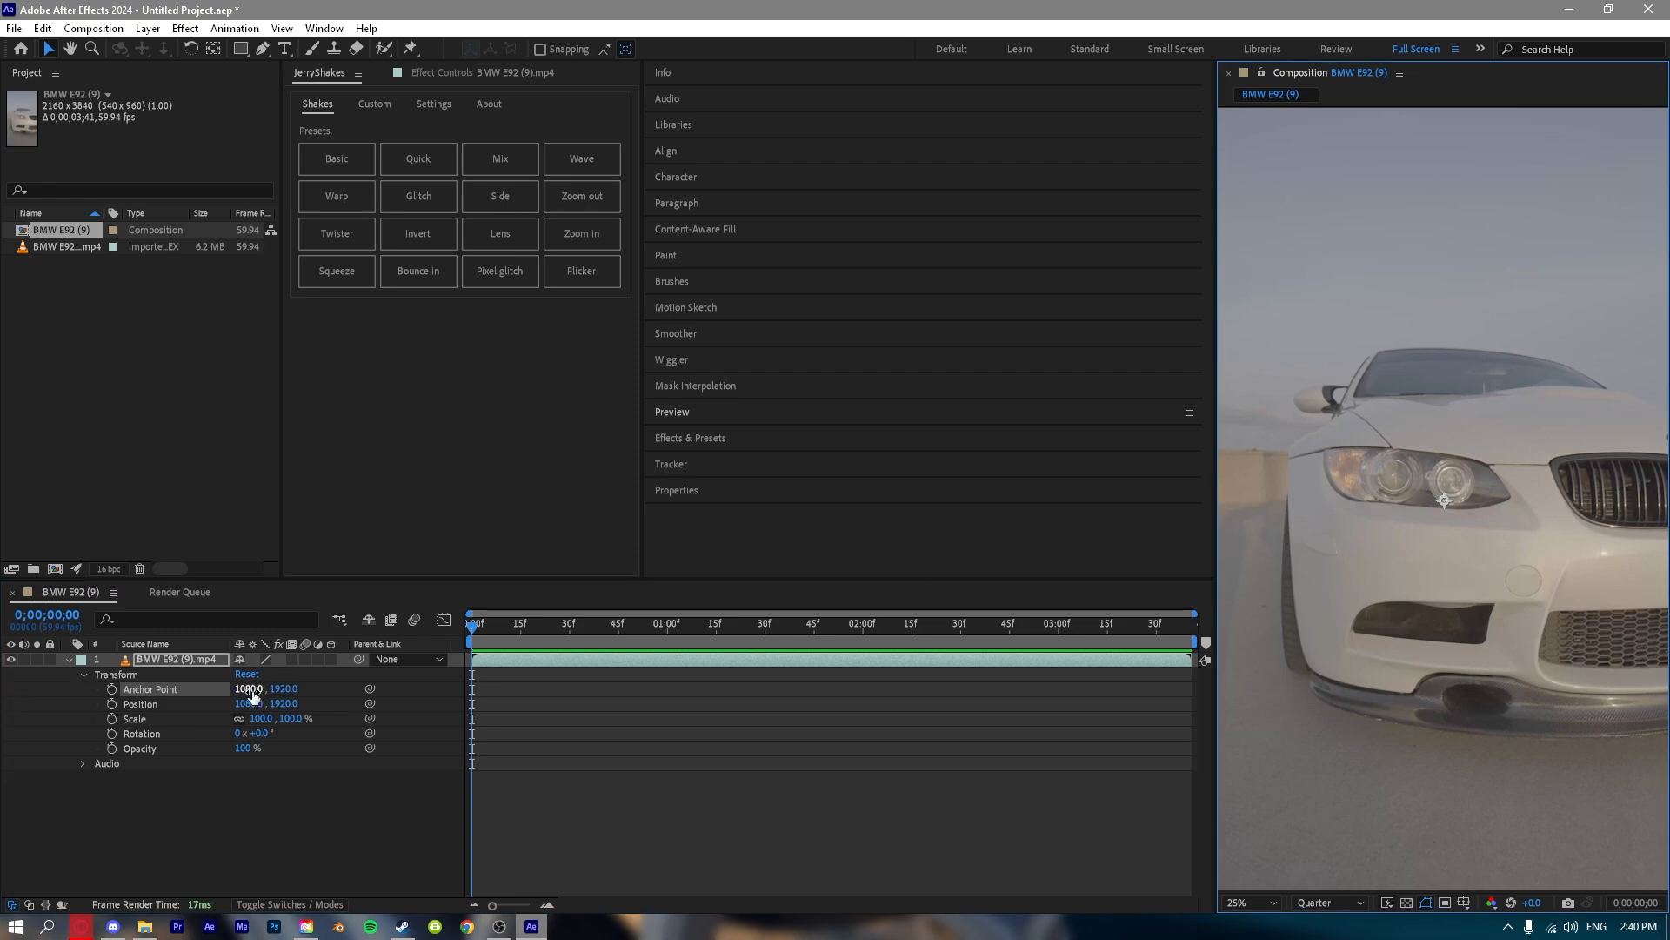
Try shifting the anchor point to about 1782, 3021, and restore it to 1080, 1920.
left_click_drag(250, 688, 1523, 740)
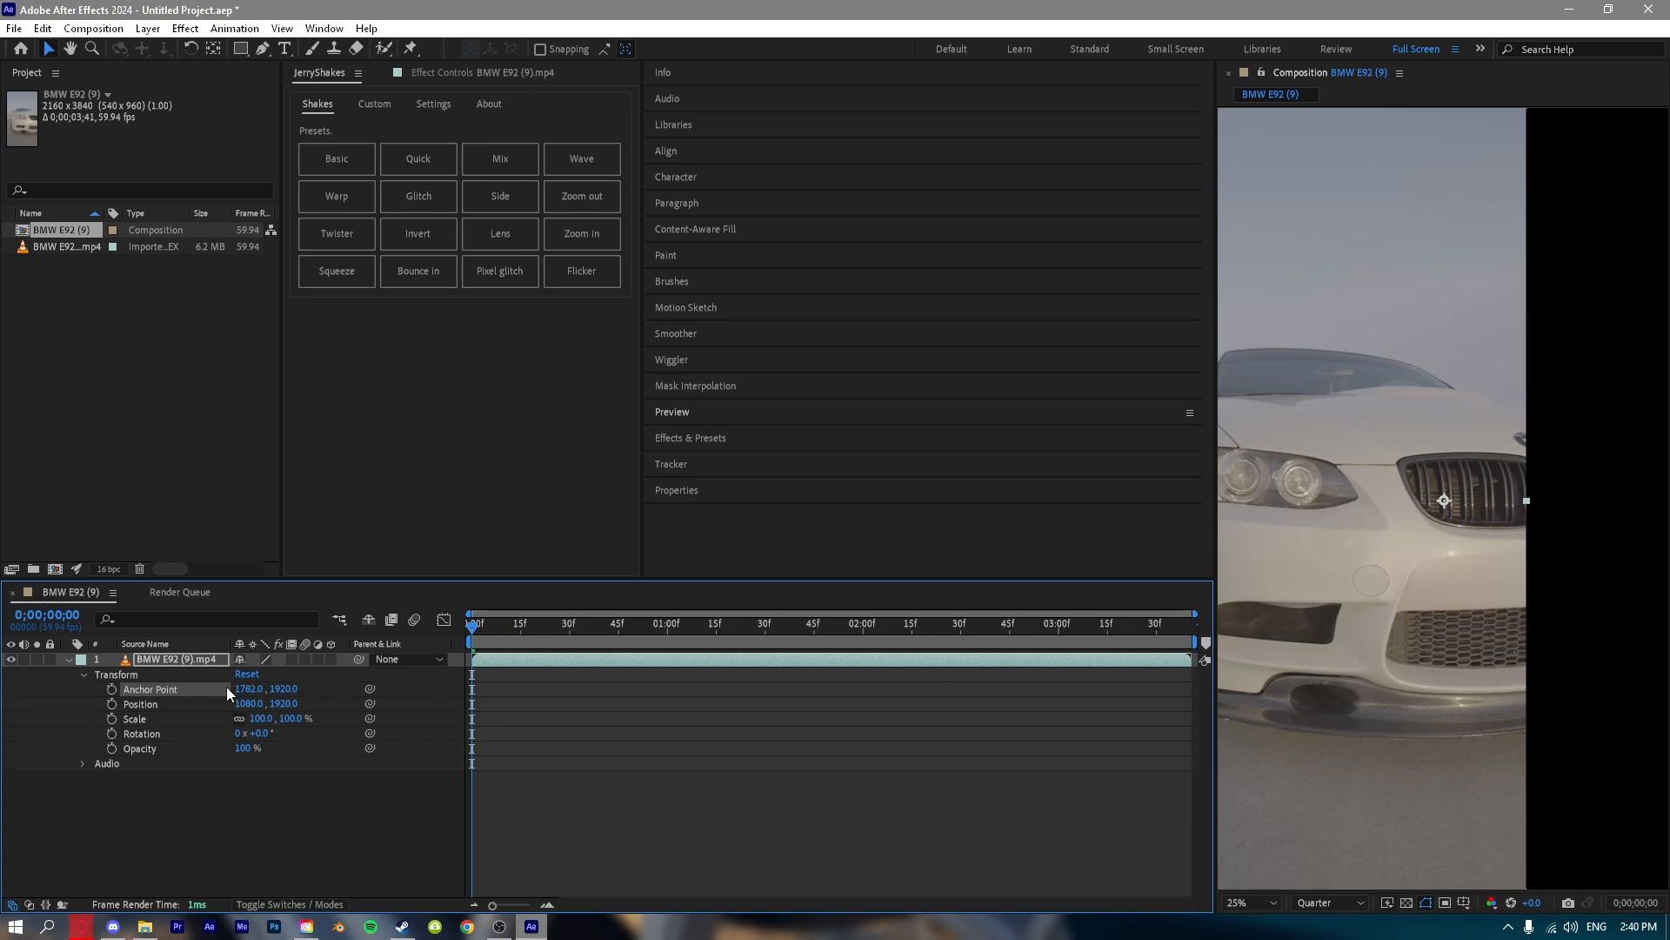
left_click_drag(283, 688, 2, 727)
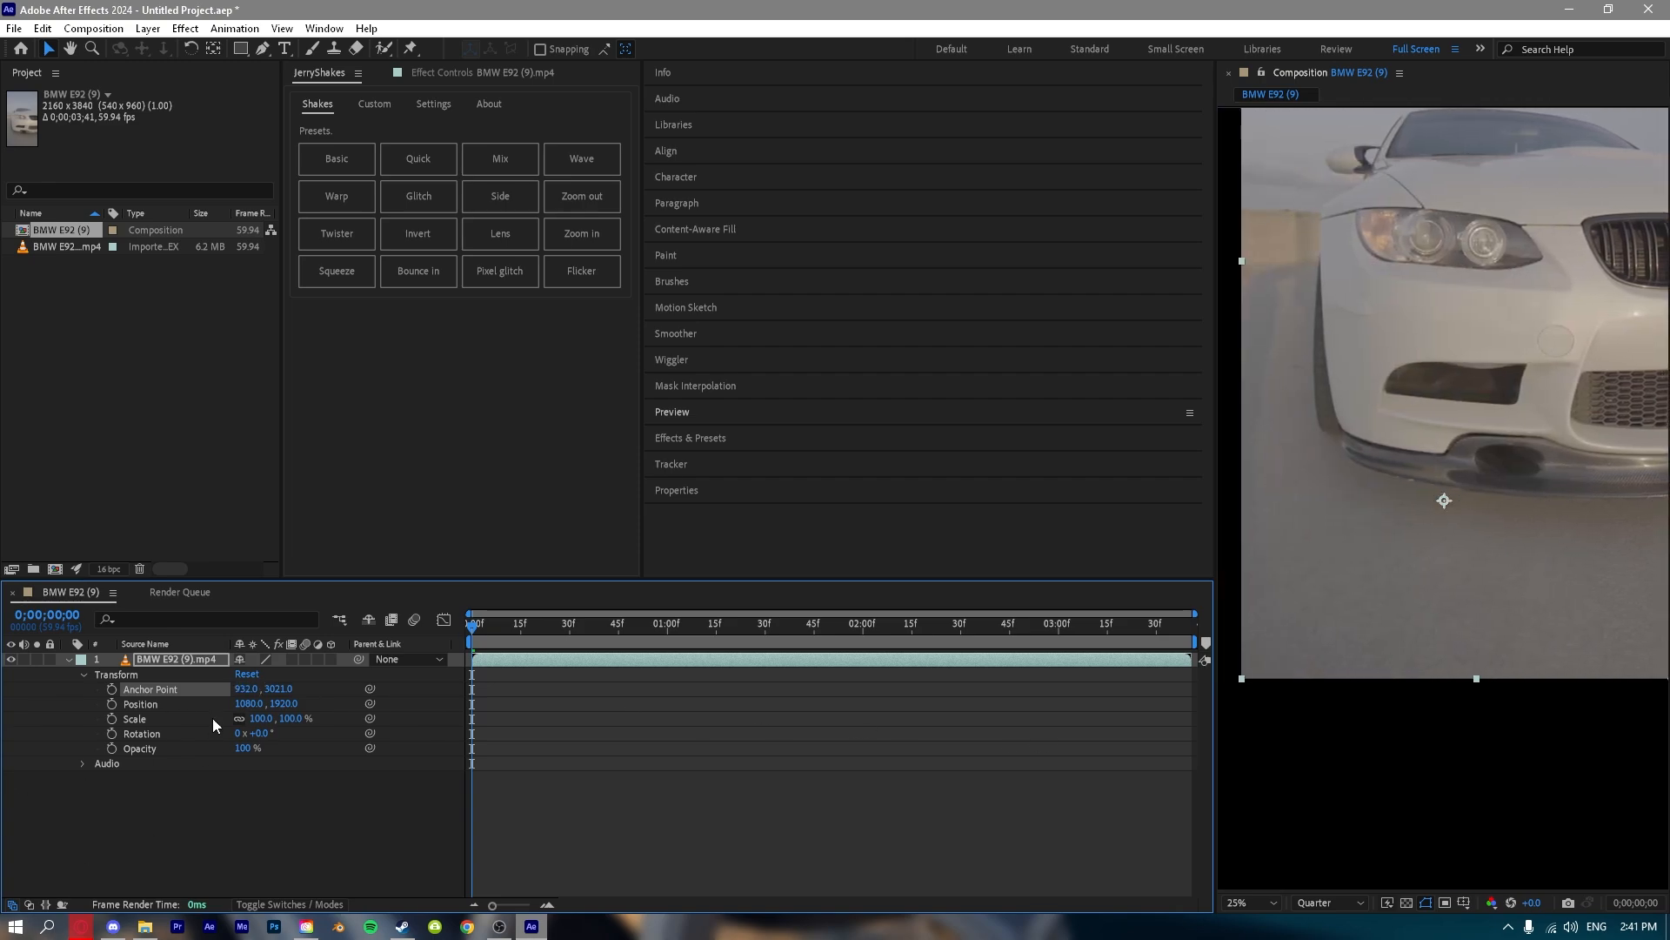
left_click(247, 673)
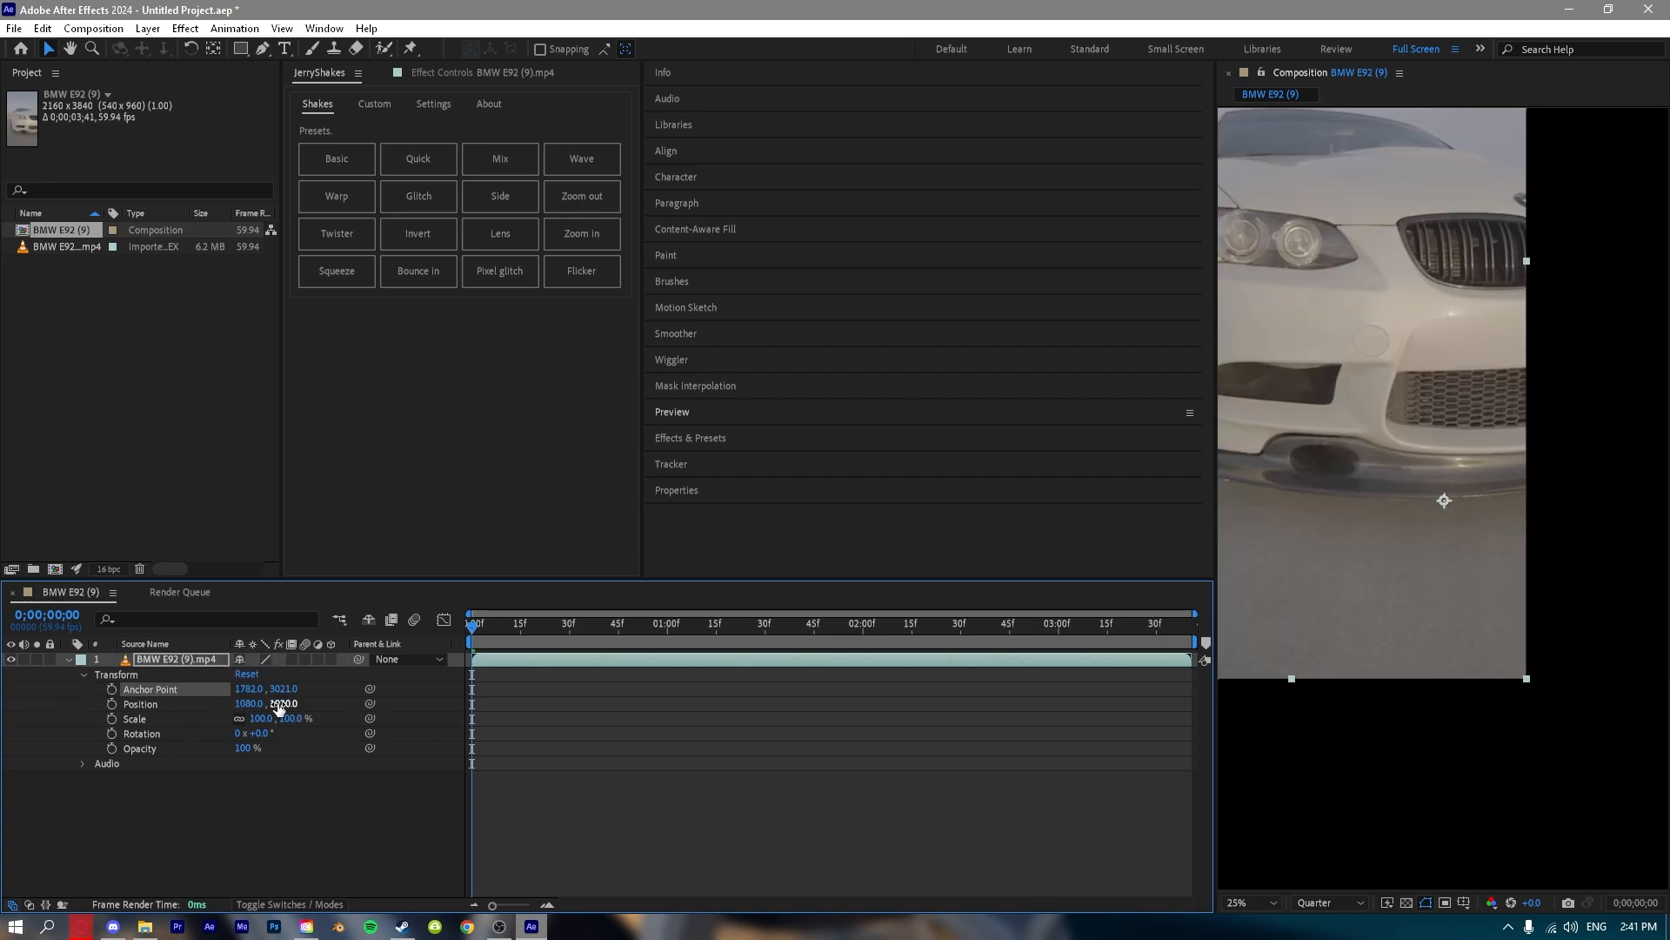
left_click(257, 808)
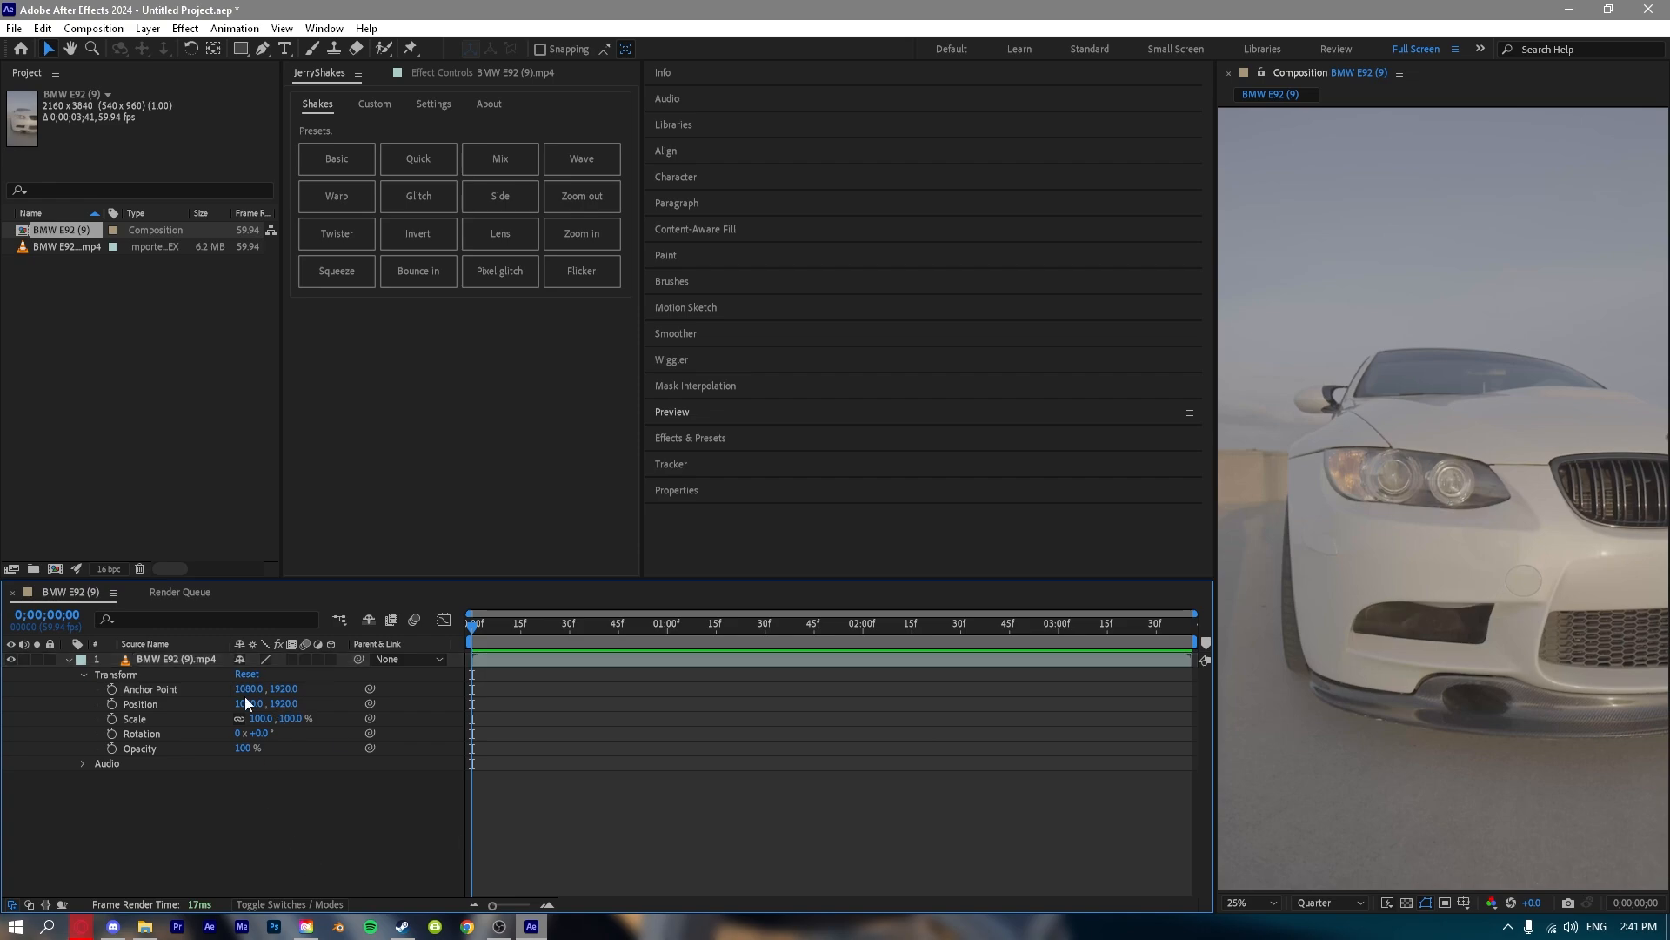
Try an anchor point Y value of about 1718 and a shifted layer position, undoing each change.
left_click_drag(283, 688, 366, 403)
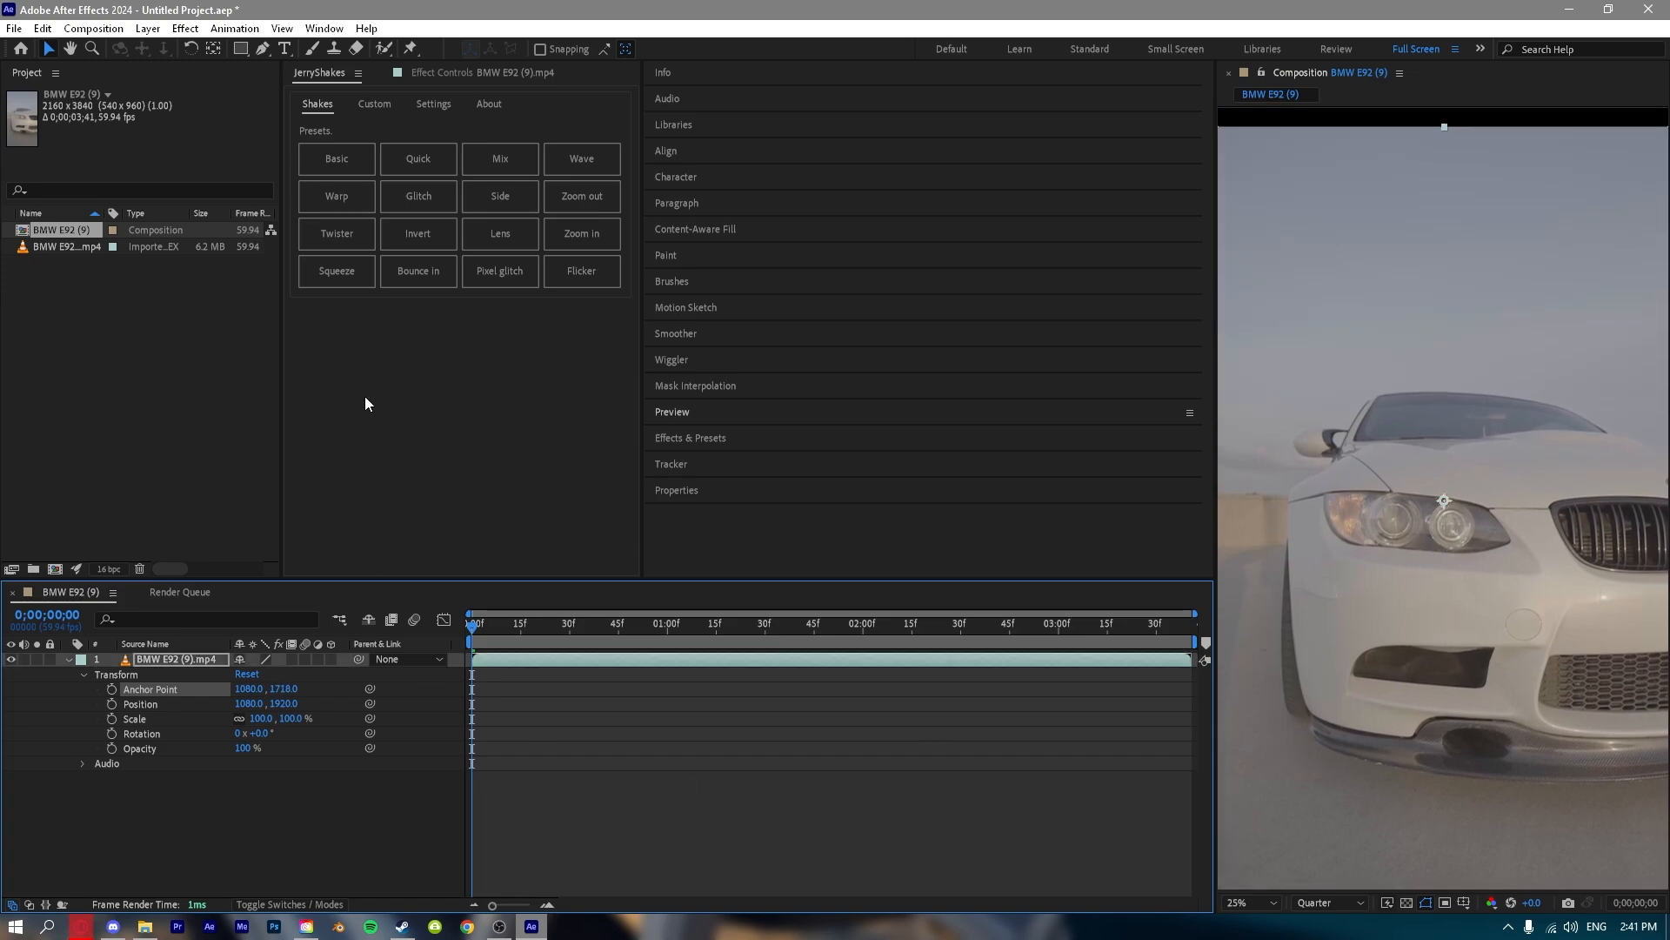
key("ctrl+z")
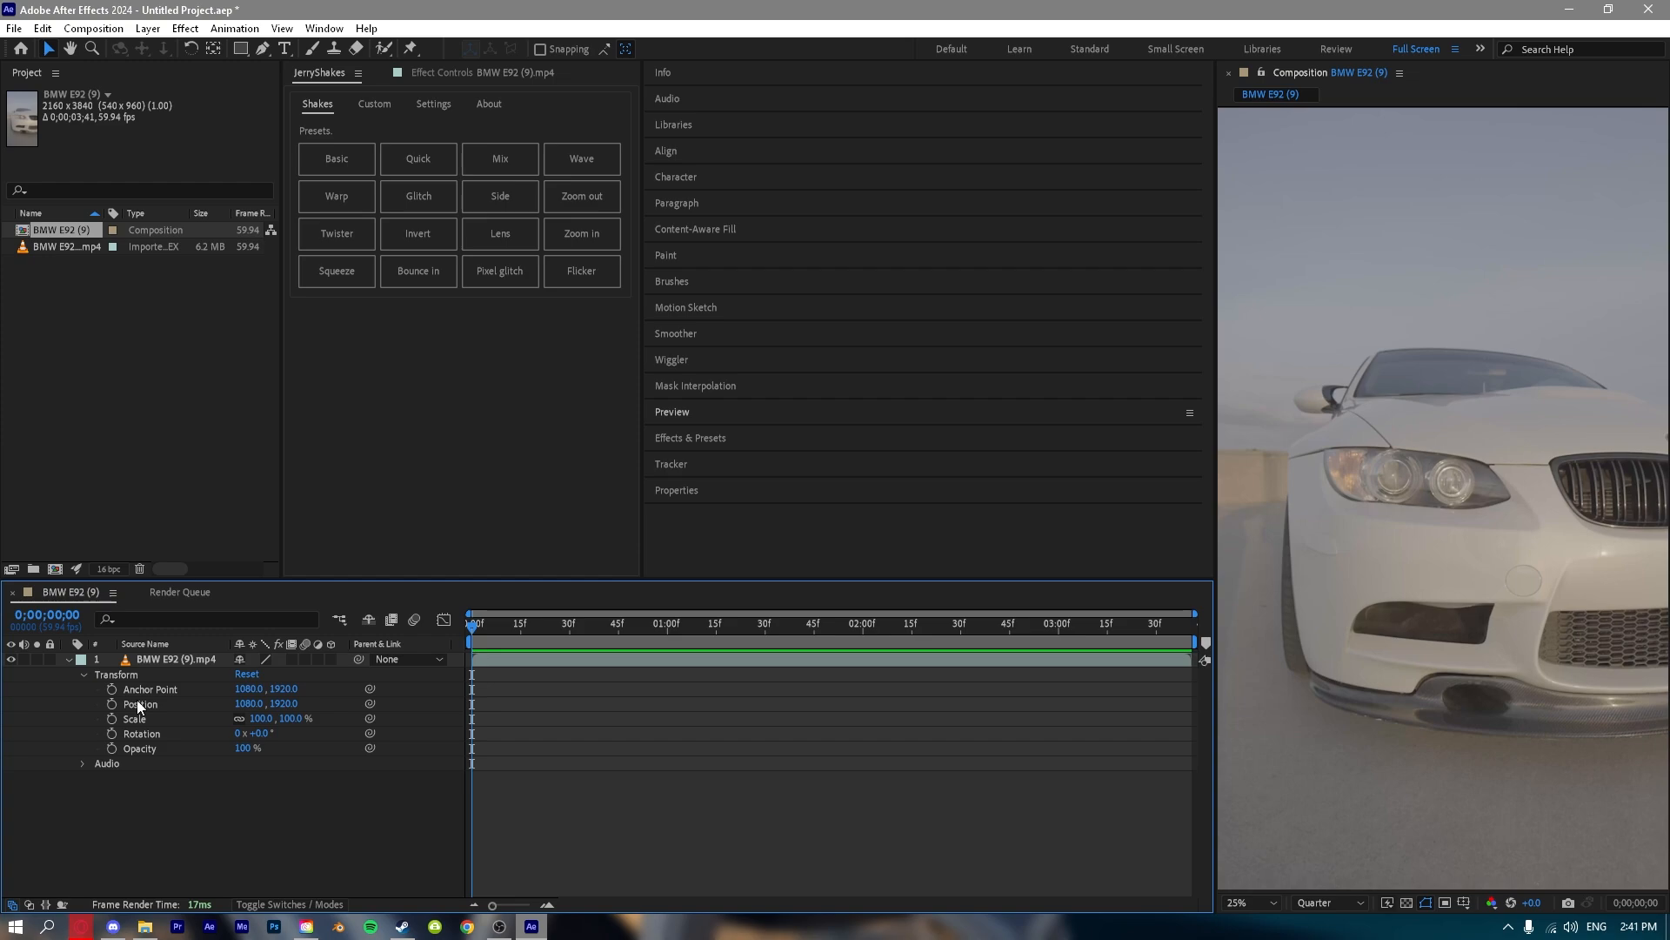
left_click_drag(264, 702, 128, 687)
key("ctrl+z")
key("ctrl+z")
Separate the layer's Position into X and Y dimensions and set the X Position to about 1228.
right_click(147, 701)
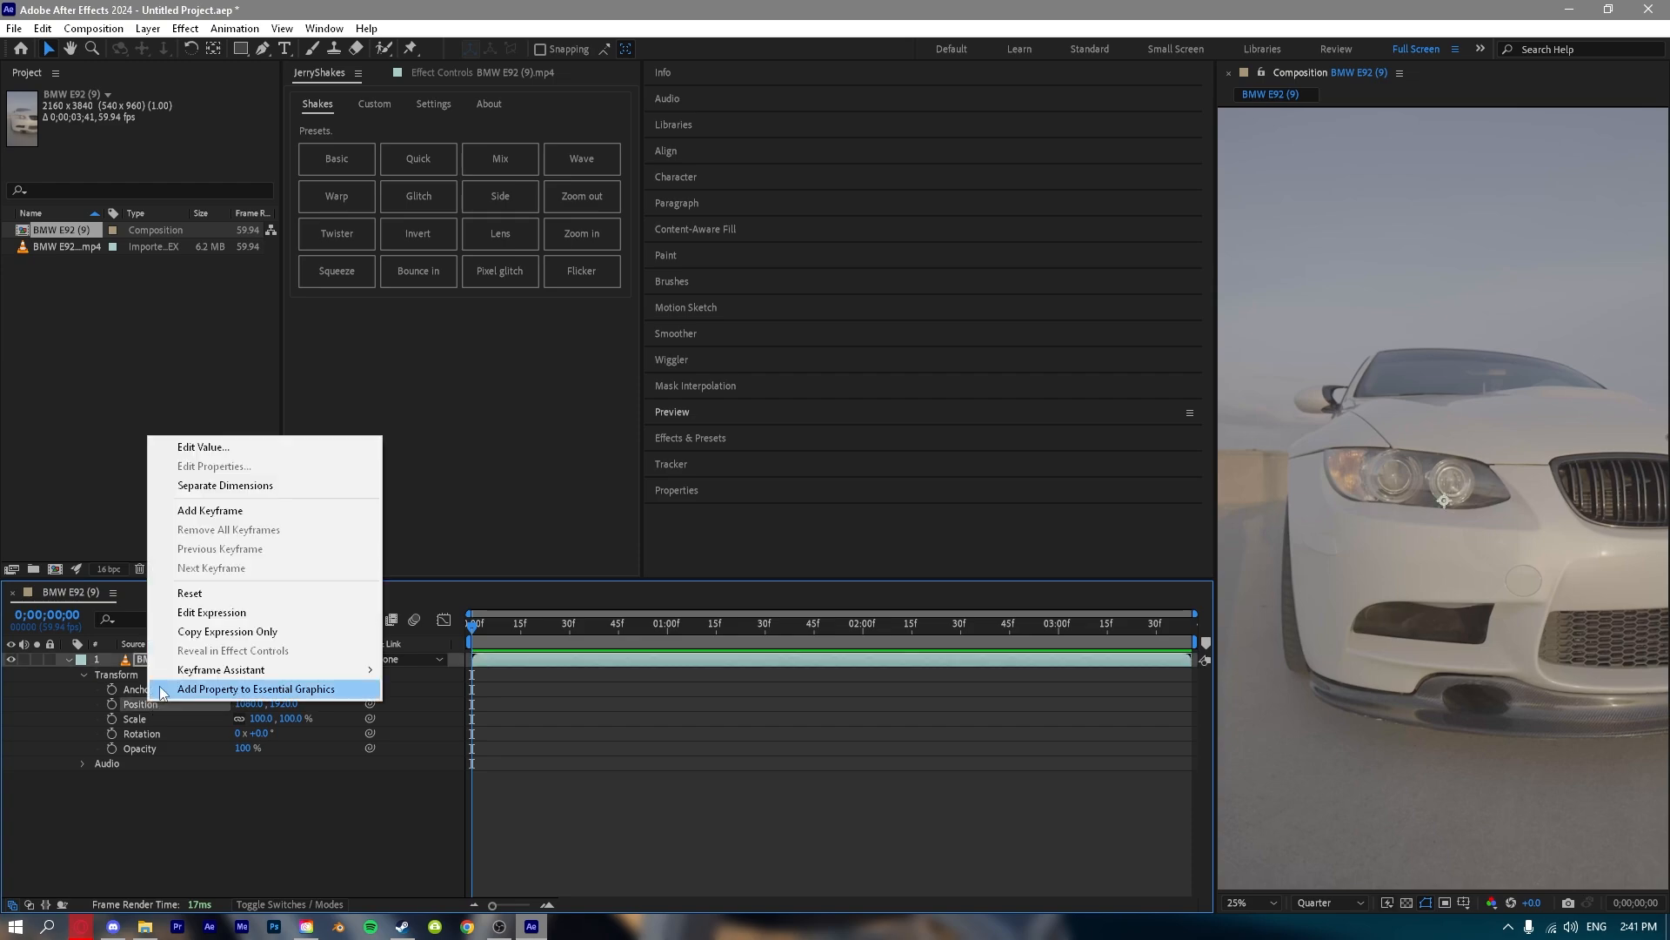
left_click(200, 489)
left_click_drag(249, 702, 419, 758)
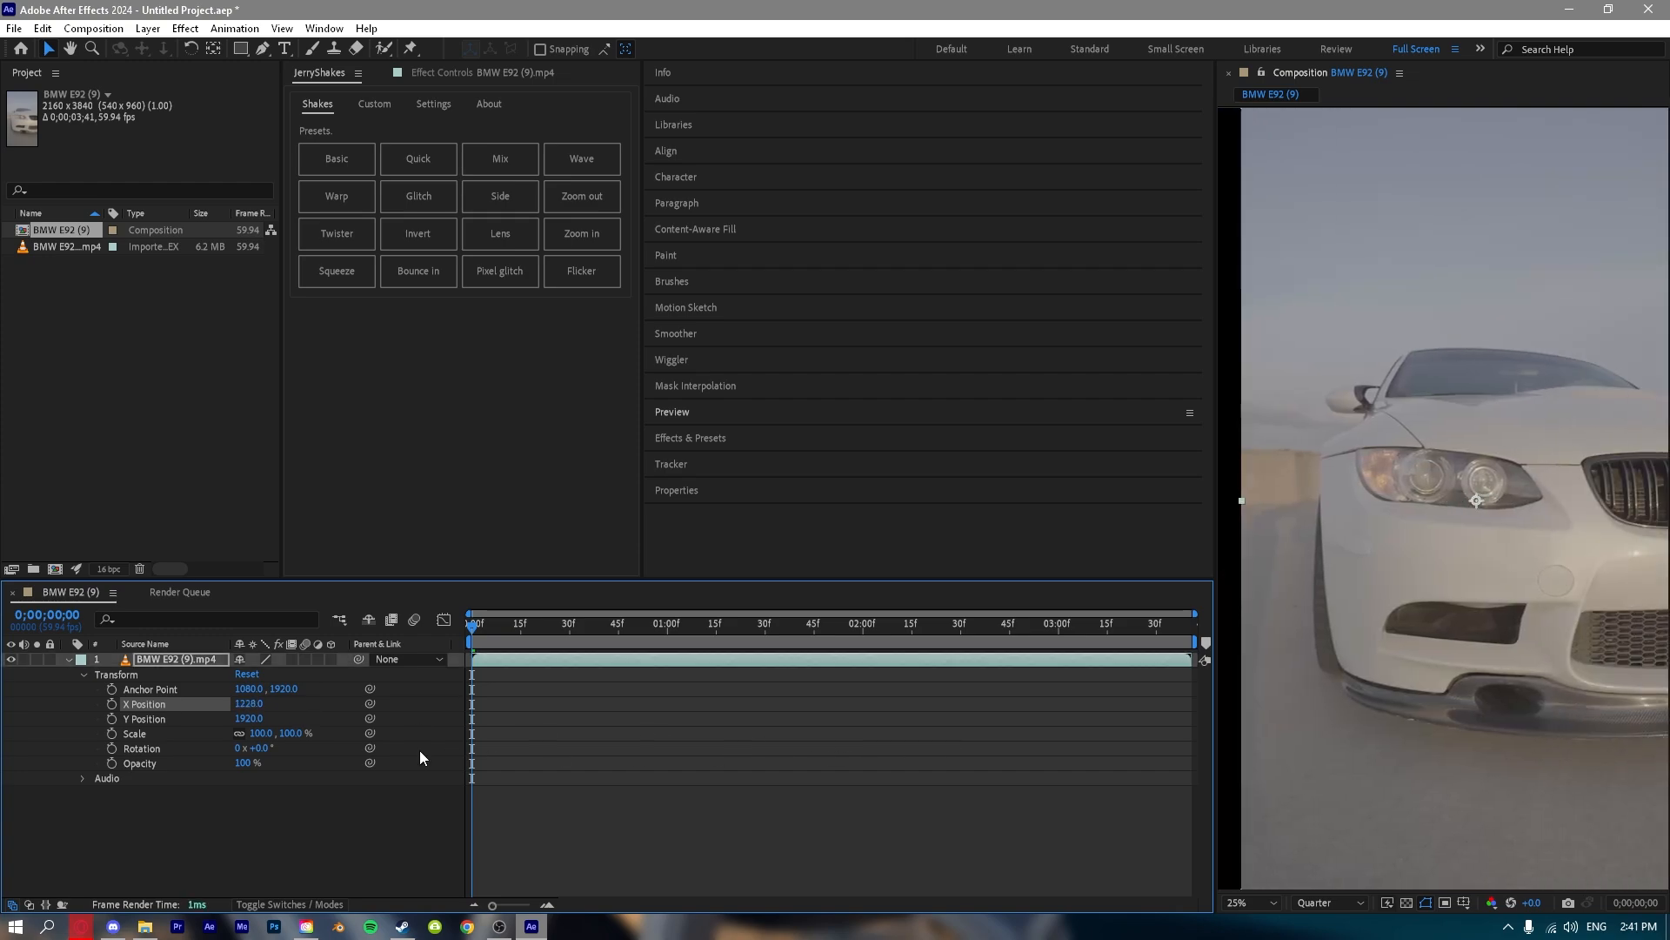
Recombine the layer's separate X and Y Position values into a single Position property at 1080, 1920.
right_click(132, 707)
left_click(203, 493)
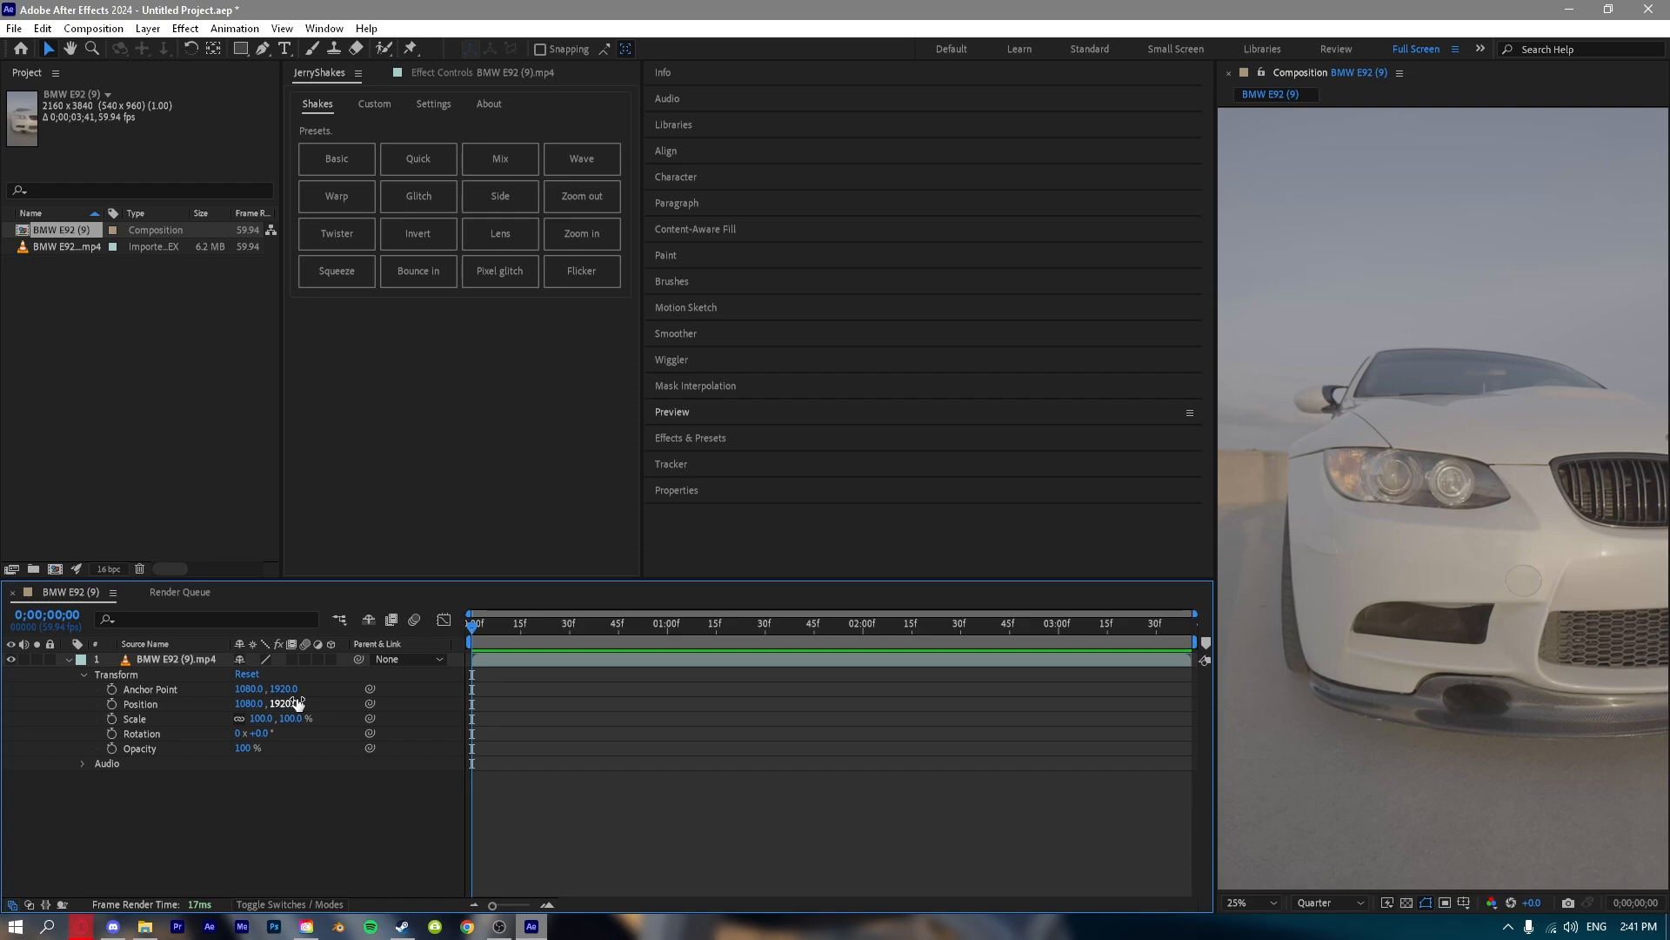
Try different Scale, Rotation and Opacity values on the layer, including a scale of about -89%, and return Scale to 100%.
left_click_drag(294, 718, 168, 754)
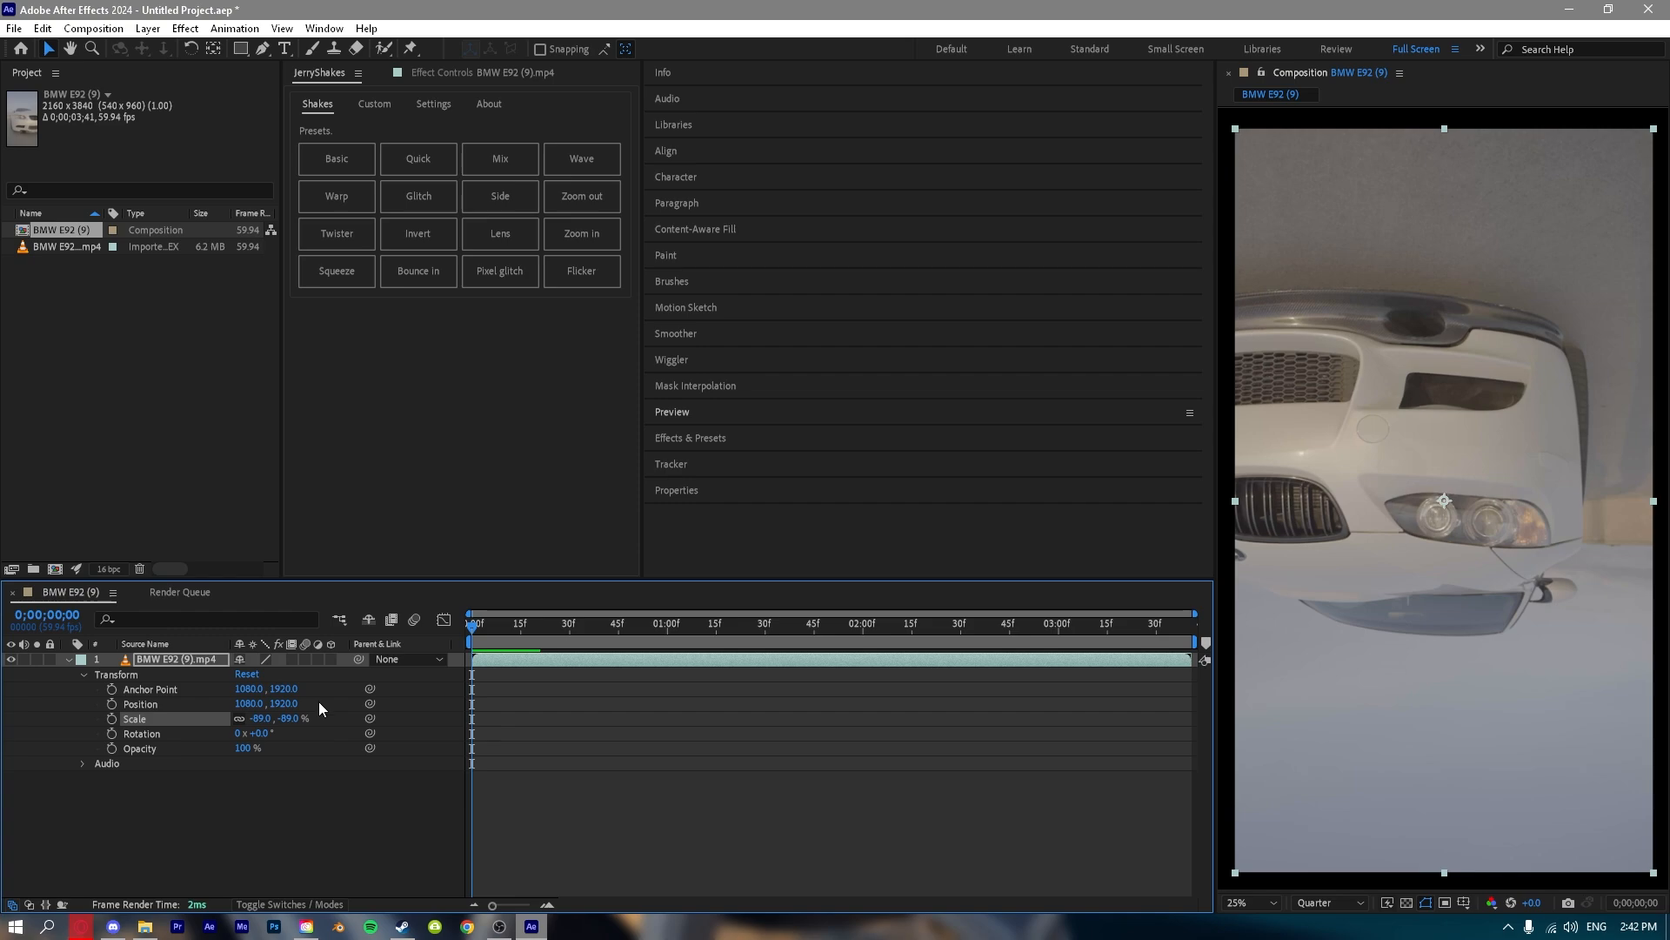
left_click_drag(294, 717, 451, 746)
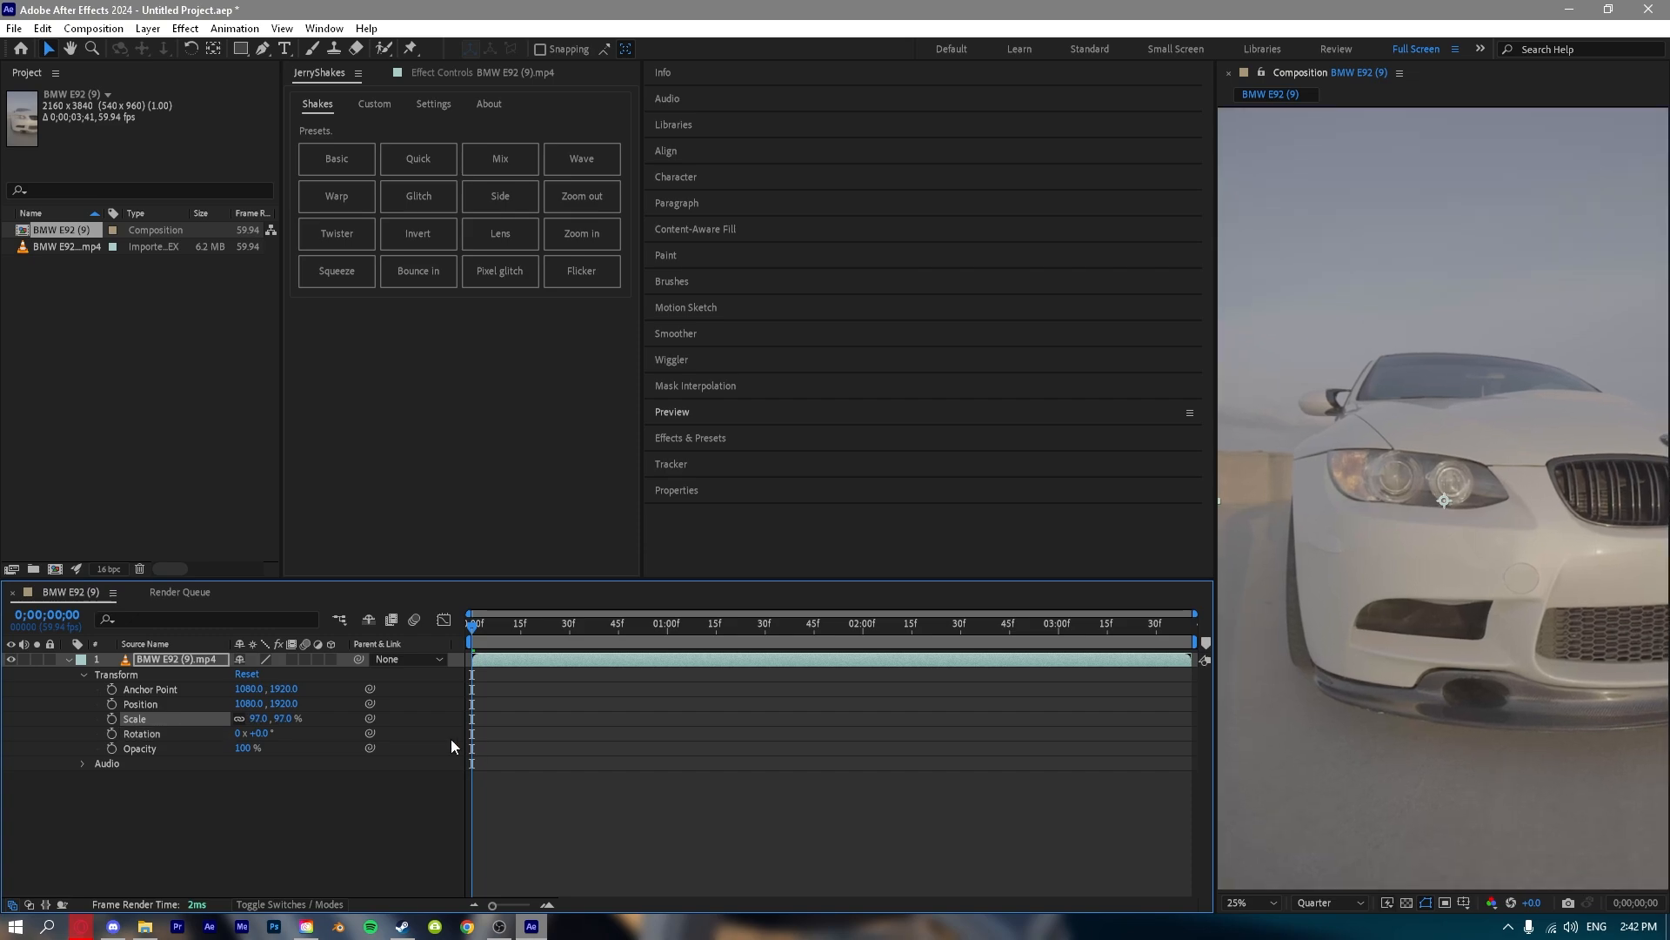
left_click(284, 718)
key("Return")
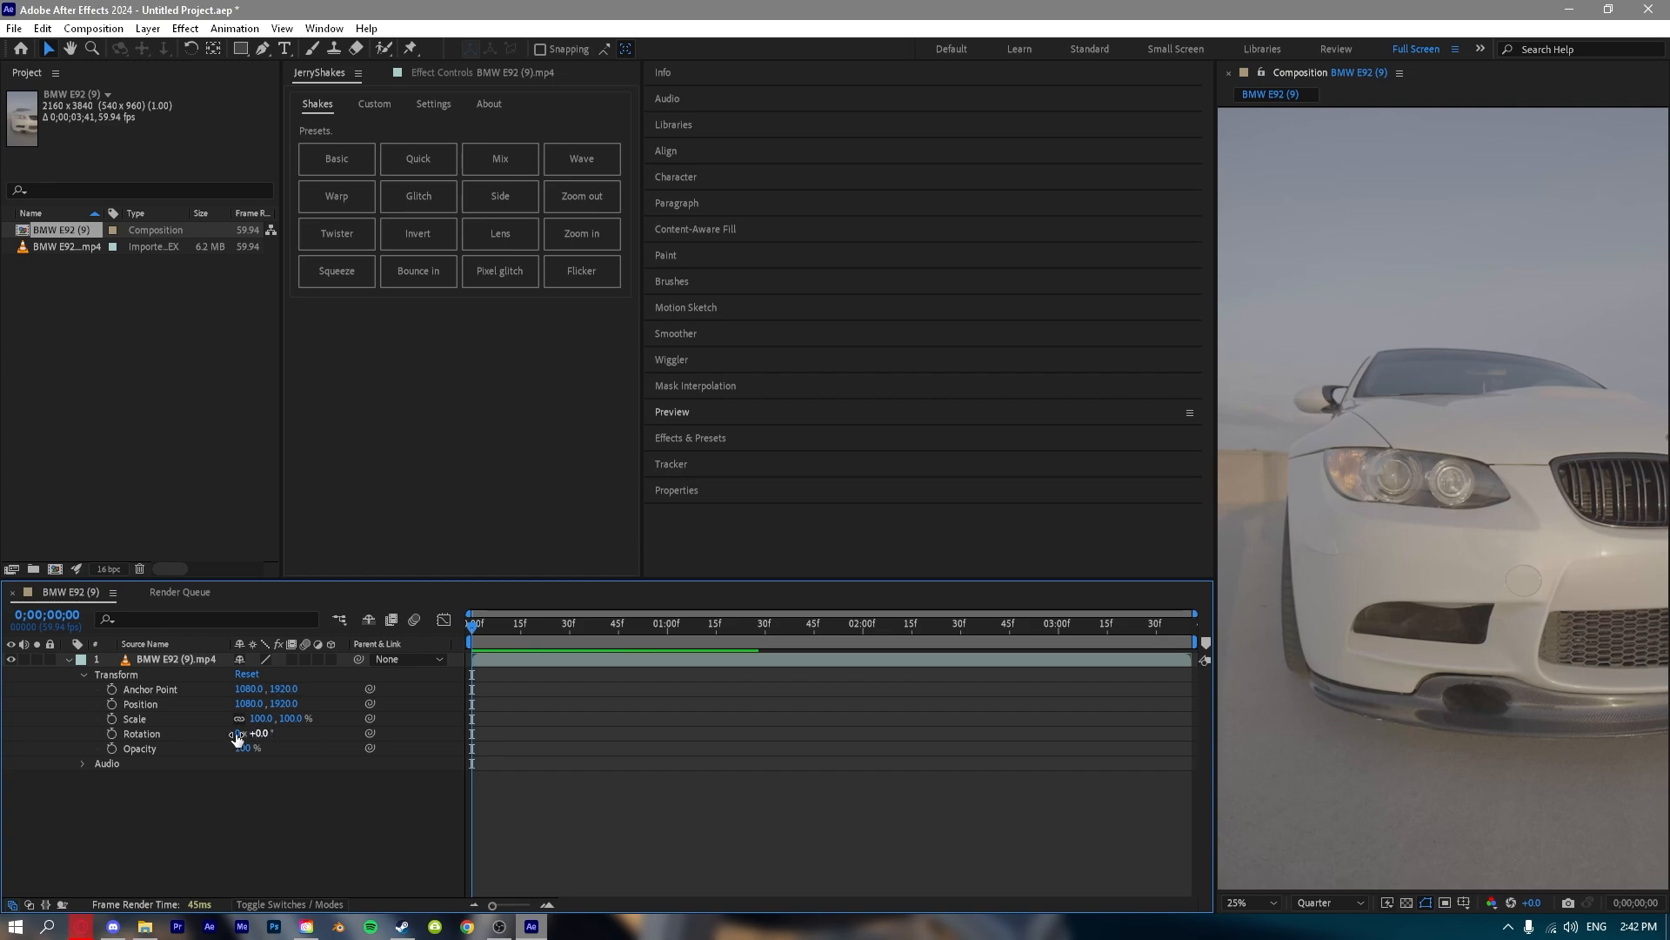
mouse_move(267, 731)
left_mouse_down()
mouse_move(194, 737)
mouse_move(289, 743)
left_mouse_up()
left_click_drag(242, 747, 296, 781)
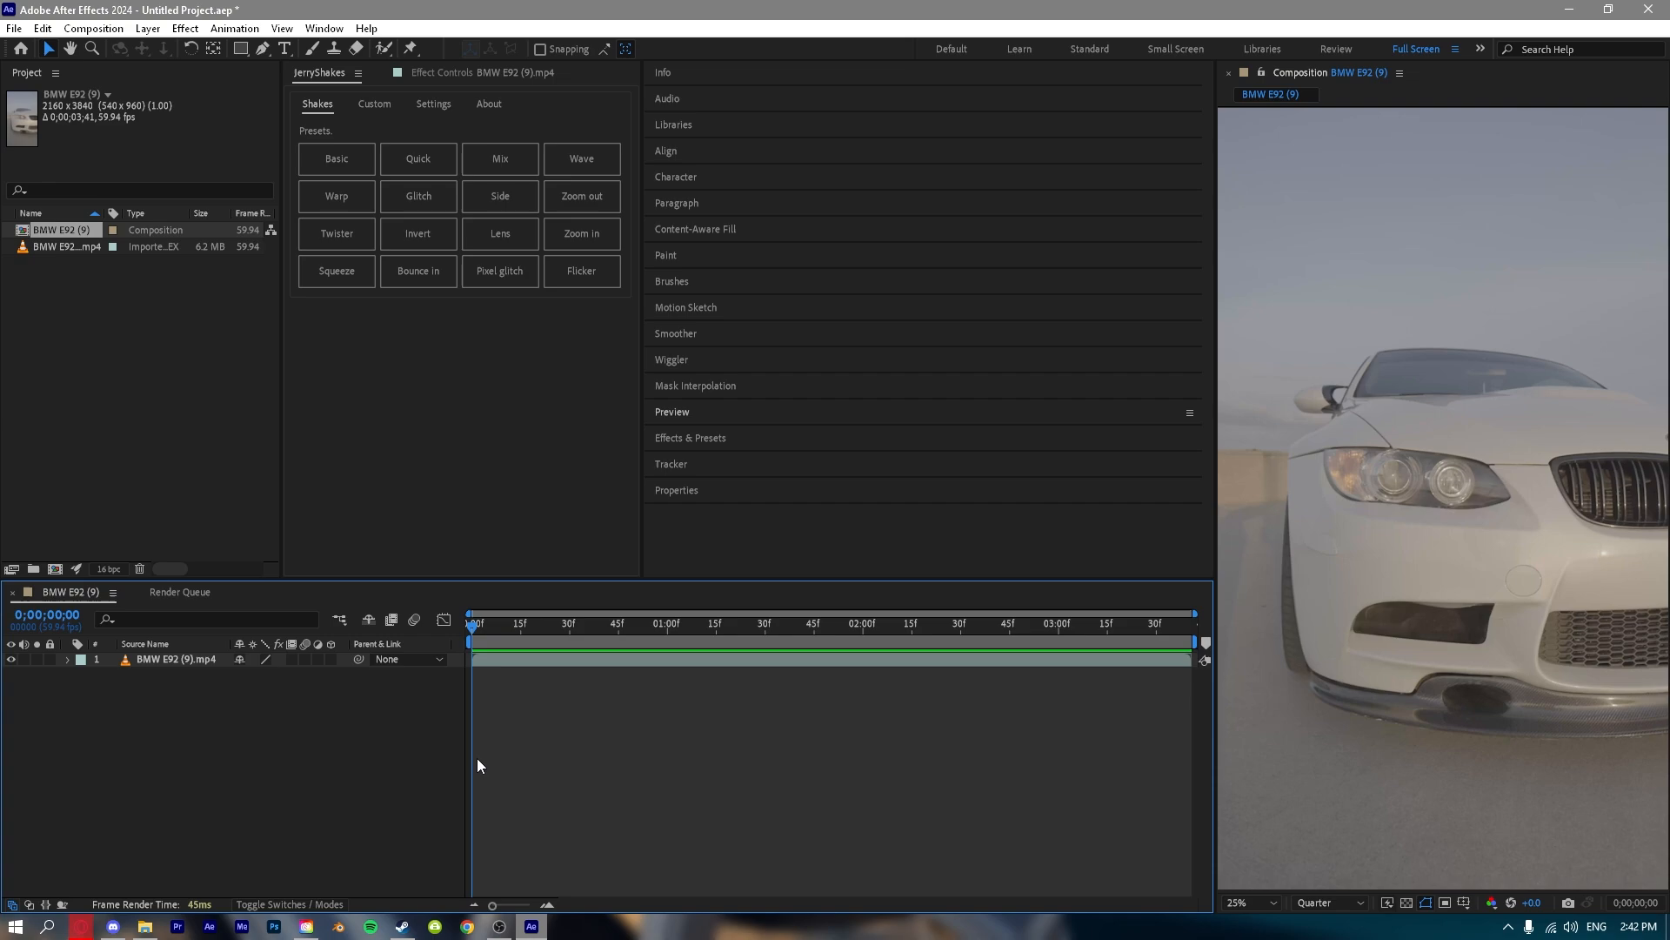
Add BMW E92 (11).mp4 as a layer above the existing clip, start it at about 1;35, and preview the sequence.
left_click(499, 659)
mouse_move(488, 660)
left_mouse_down()
mouse_move(1027, 661)
mouse_move(512, 653)
left_mouse_up()
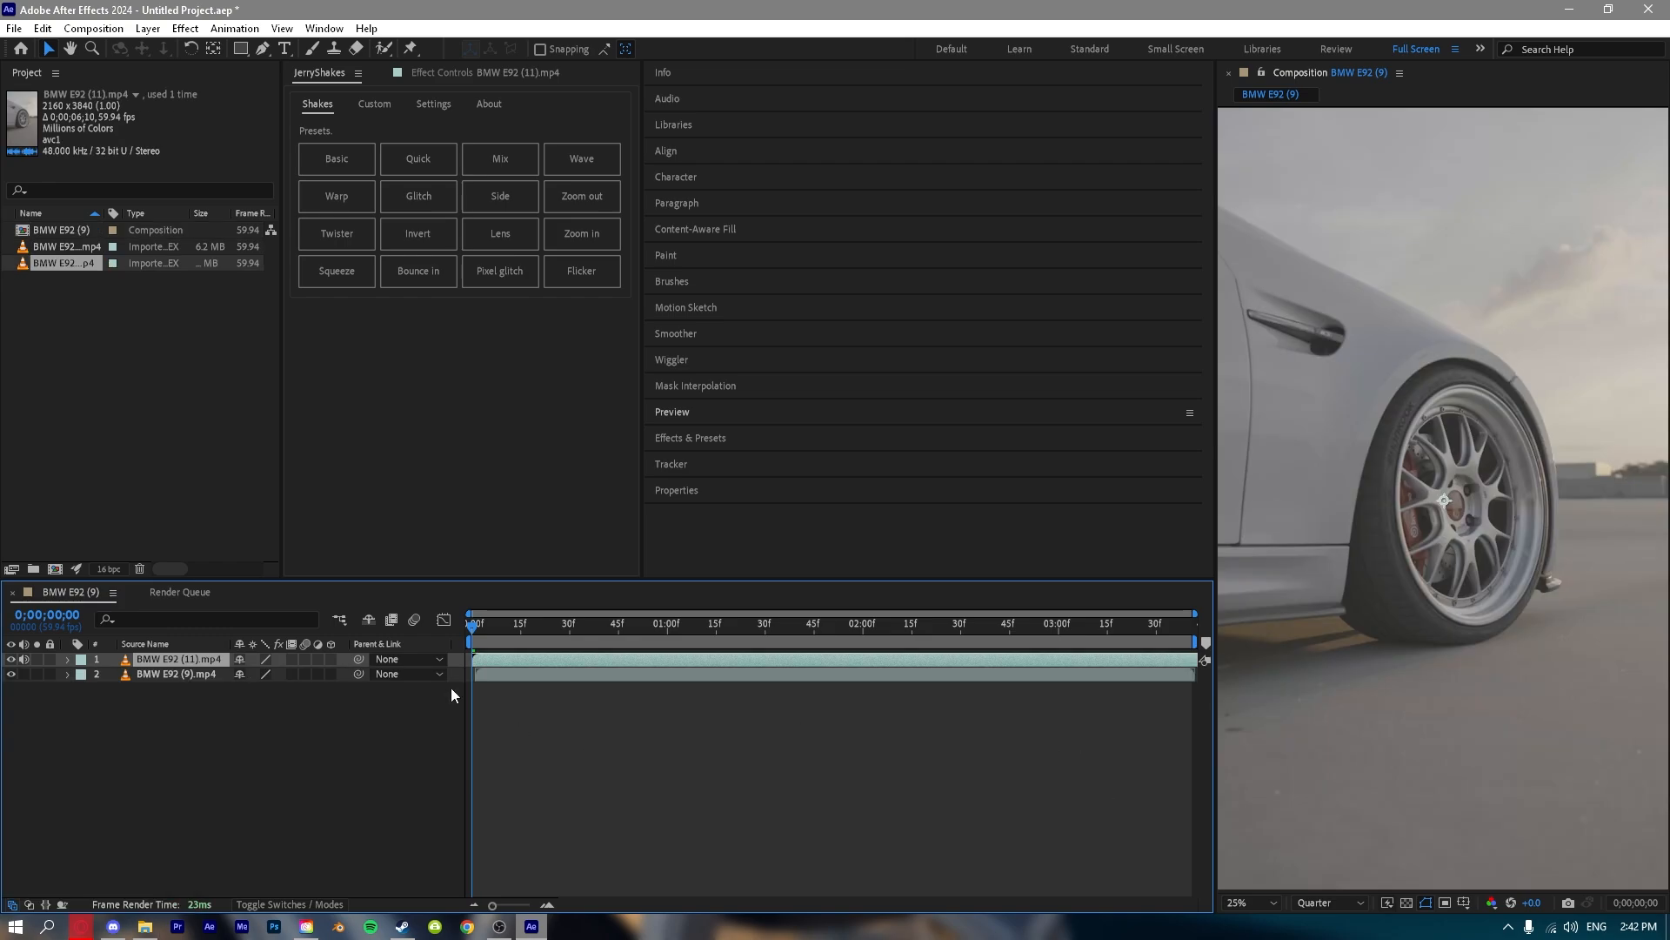
left_click_drag(503, 677, 740, 667)
left_click_drag(536, 659, 823, 639)
key("space")
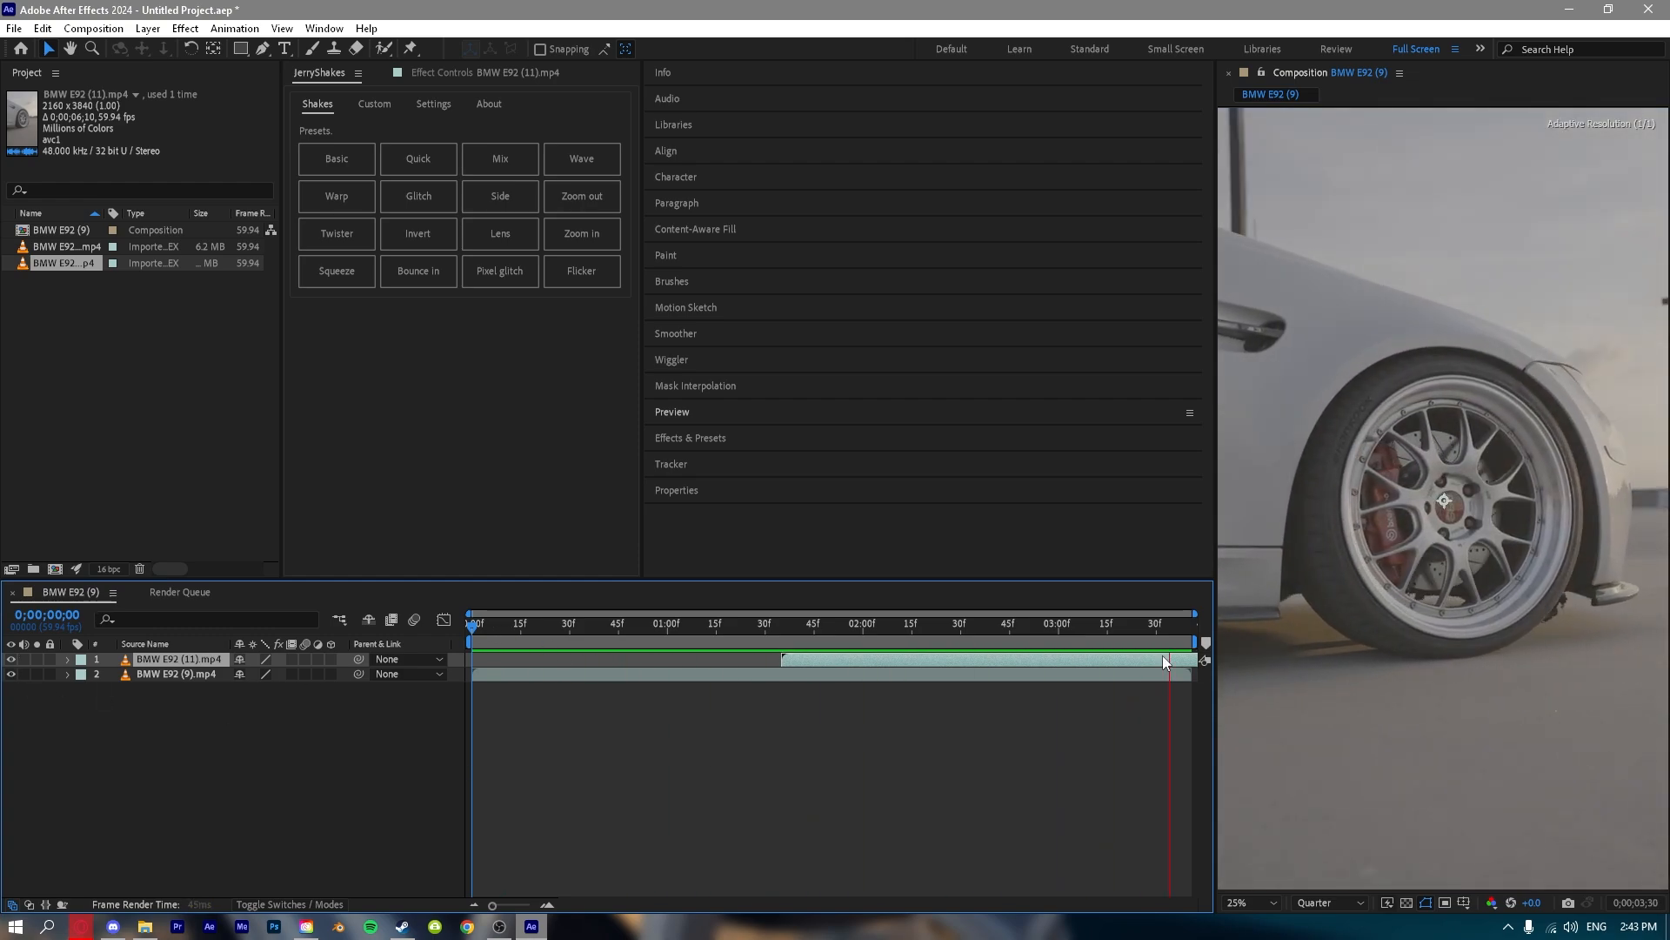
key("ctrl+k")
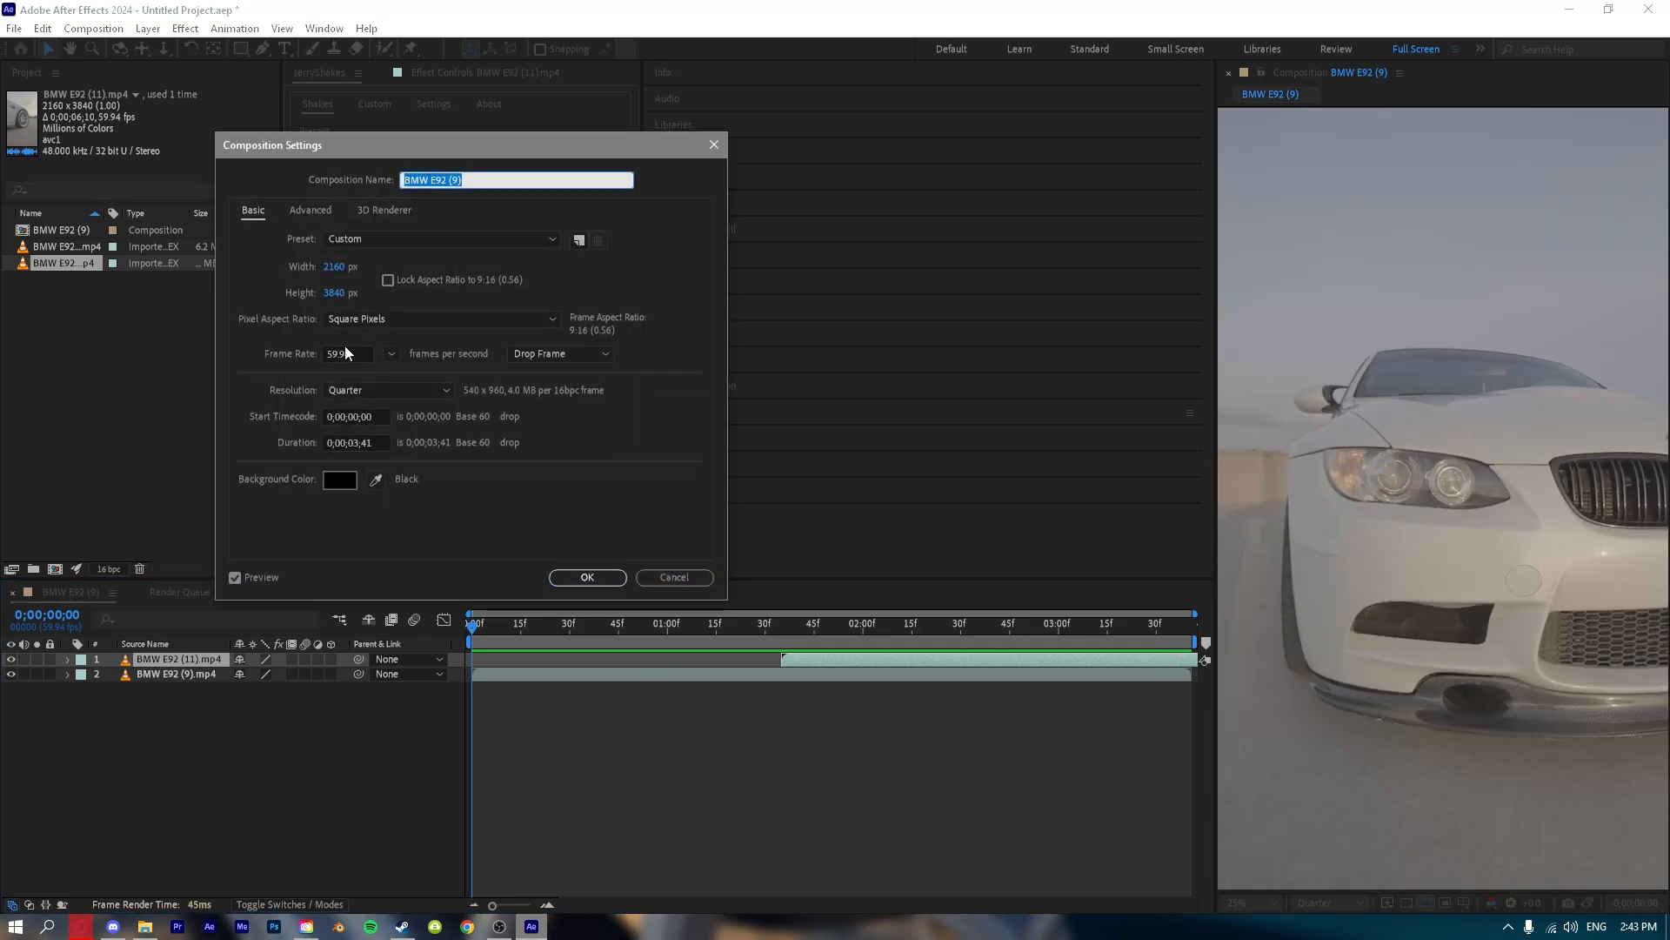
left_click(357, 442)
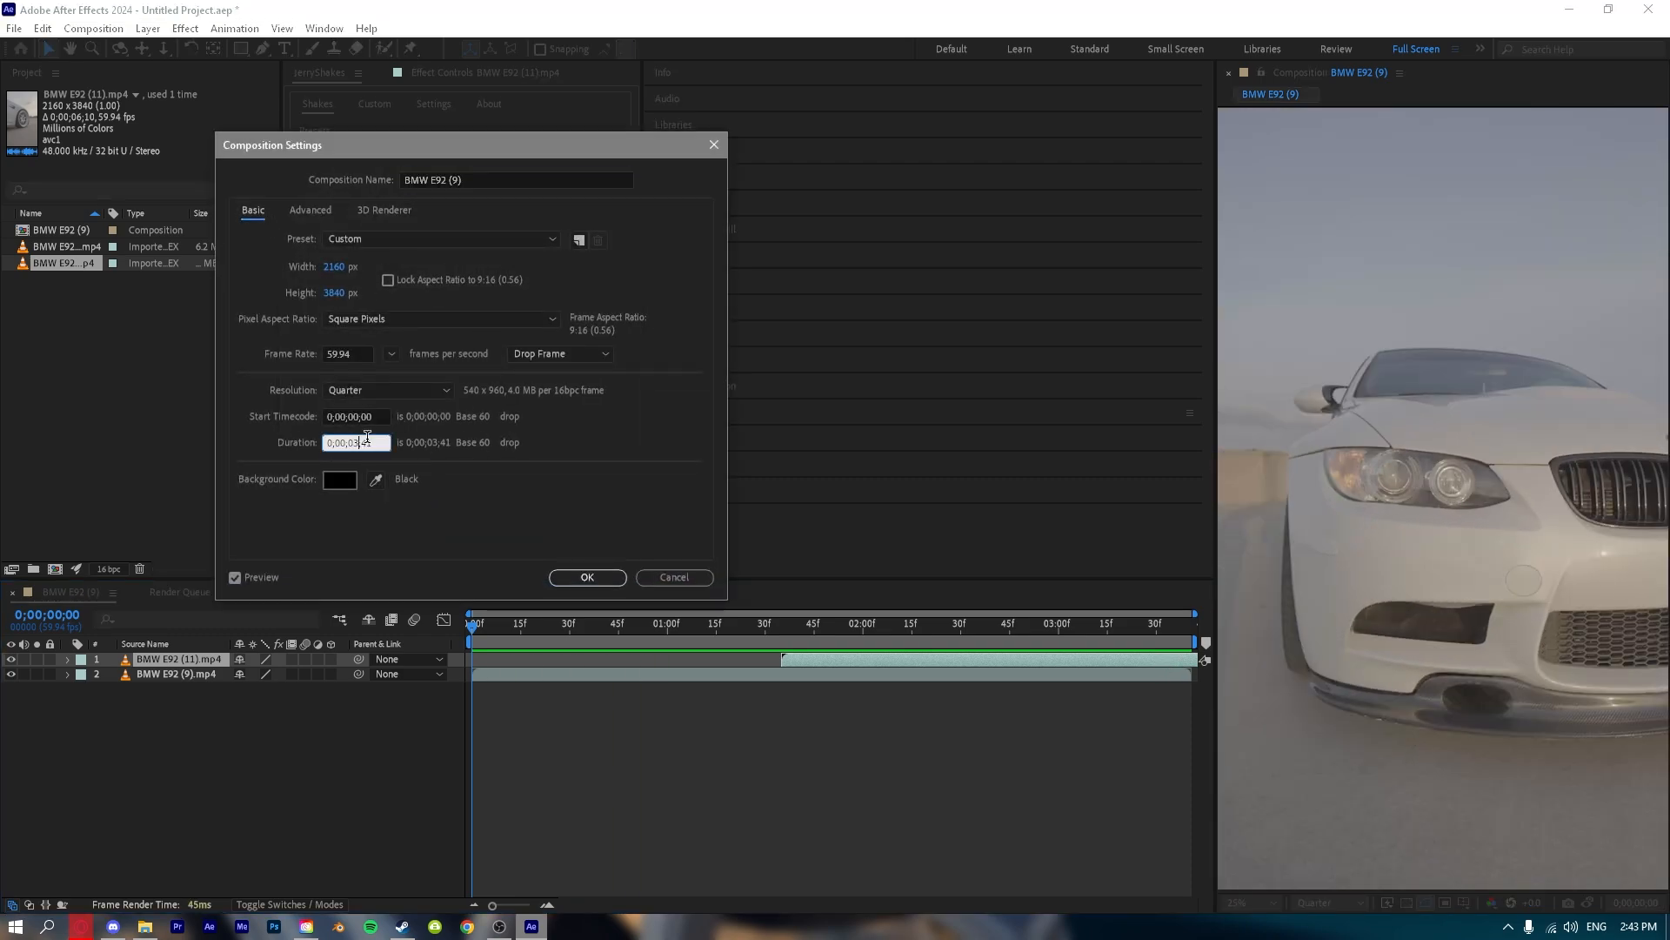
left_click(354, 444)
left_click(586, 577)
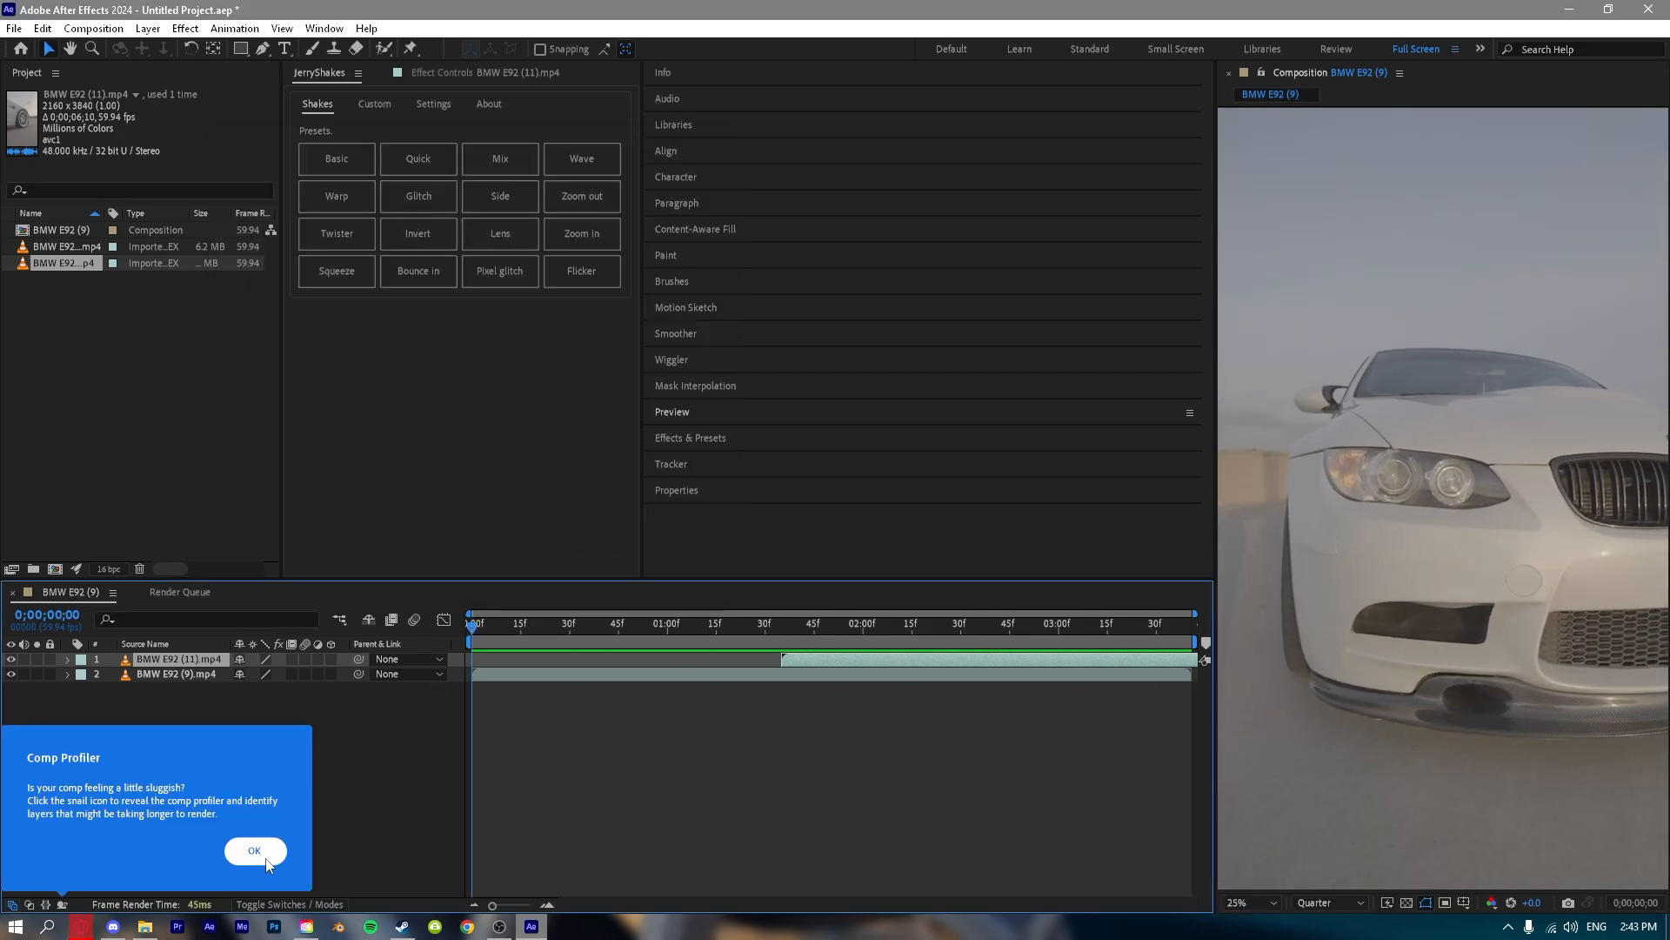
Set the composition's duration to 0;00;33;41.
right_click(359, 733)
left_click(448, 528)
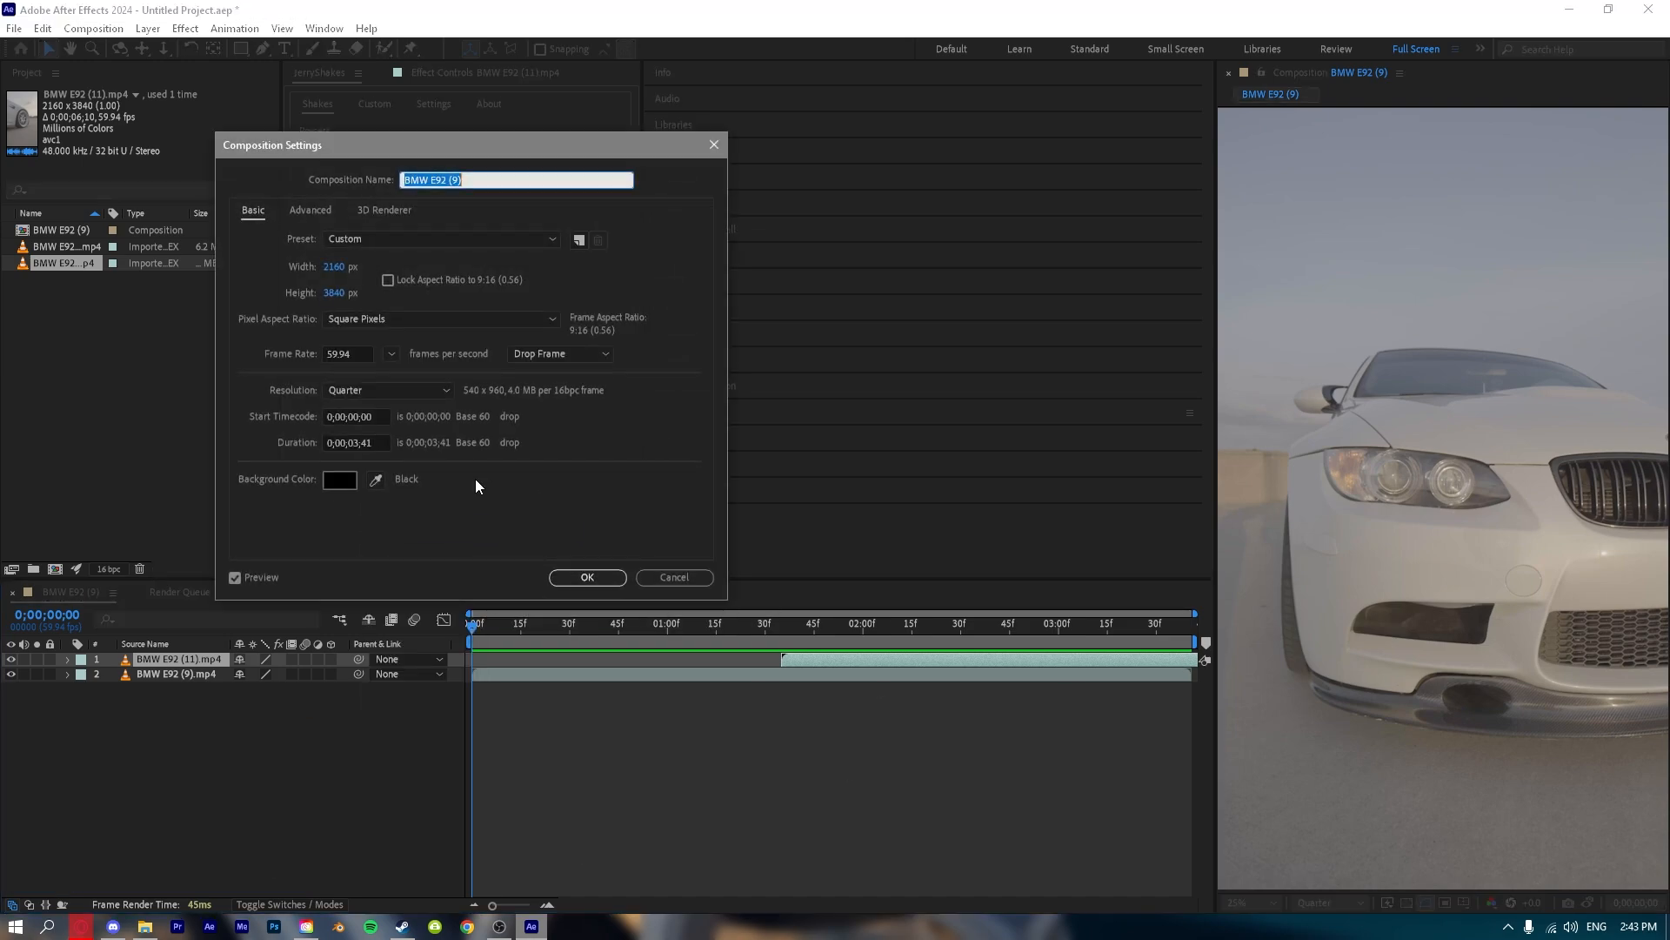
left_click(352, 442)
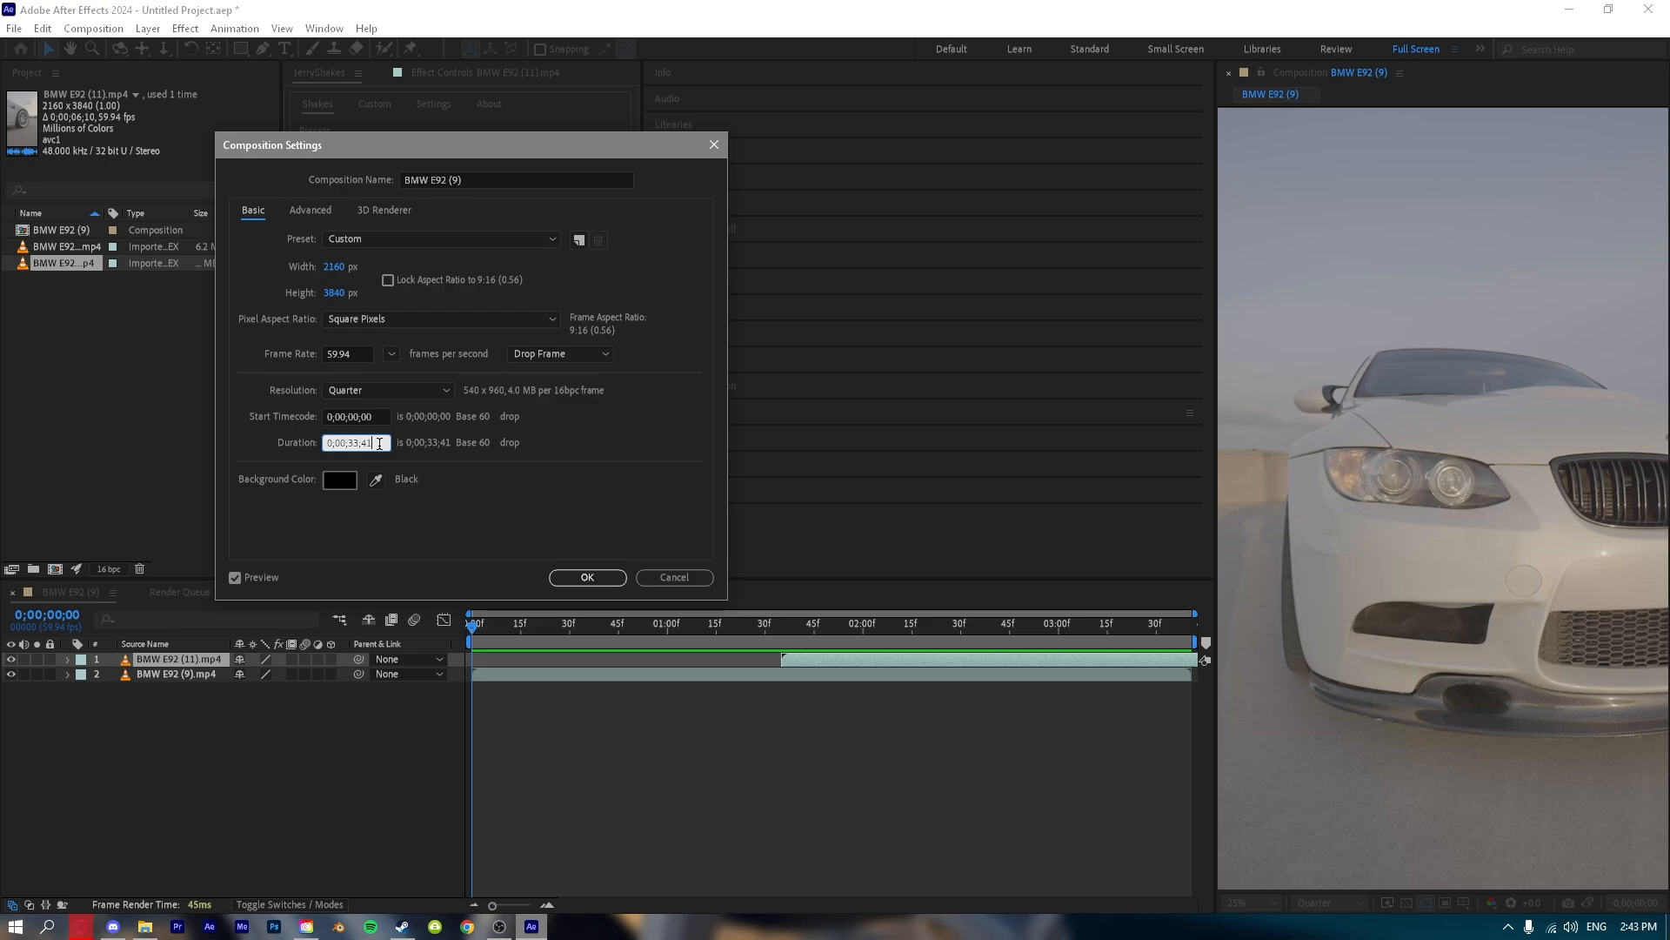
left_click(604, 579)
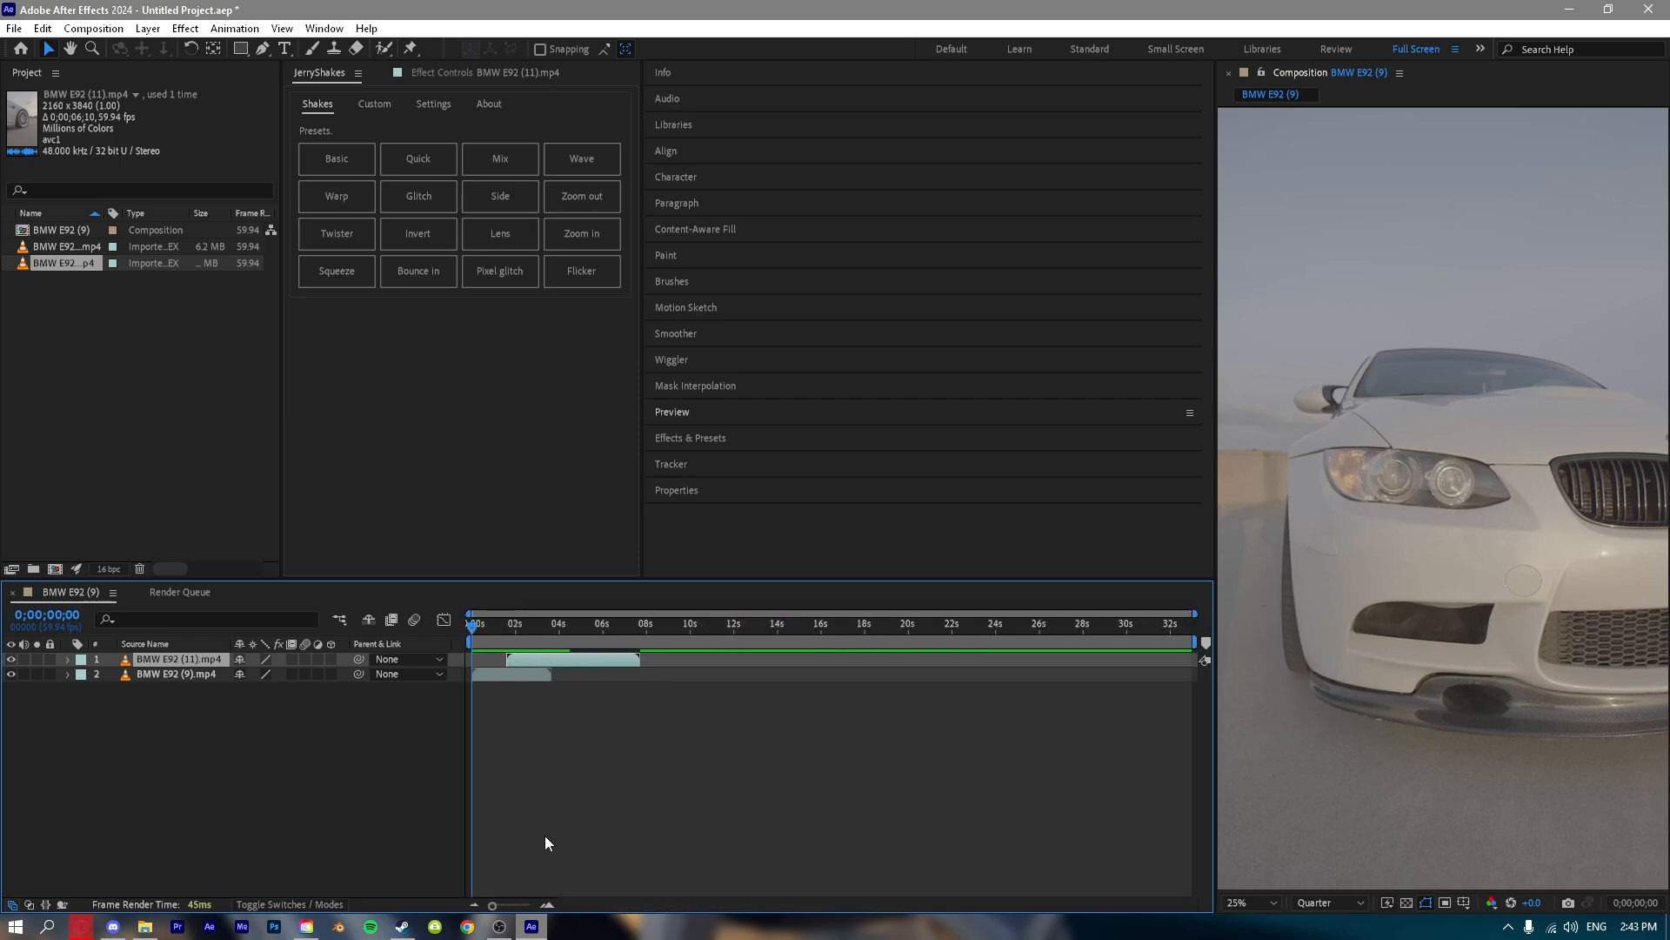
Scrub through the lengthened composition up to about 32 seconds and return the playhead to the start.
mouse_move(493, 905)
left_mouse_down()
mouse_move(508, 909)
mouse_move(485, 907)
left_mouse_up()
mouse_move(531, 929)
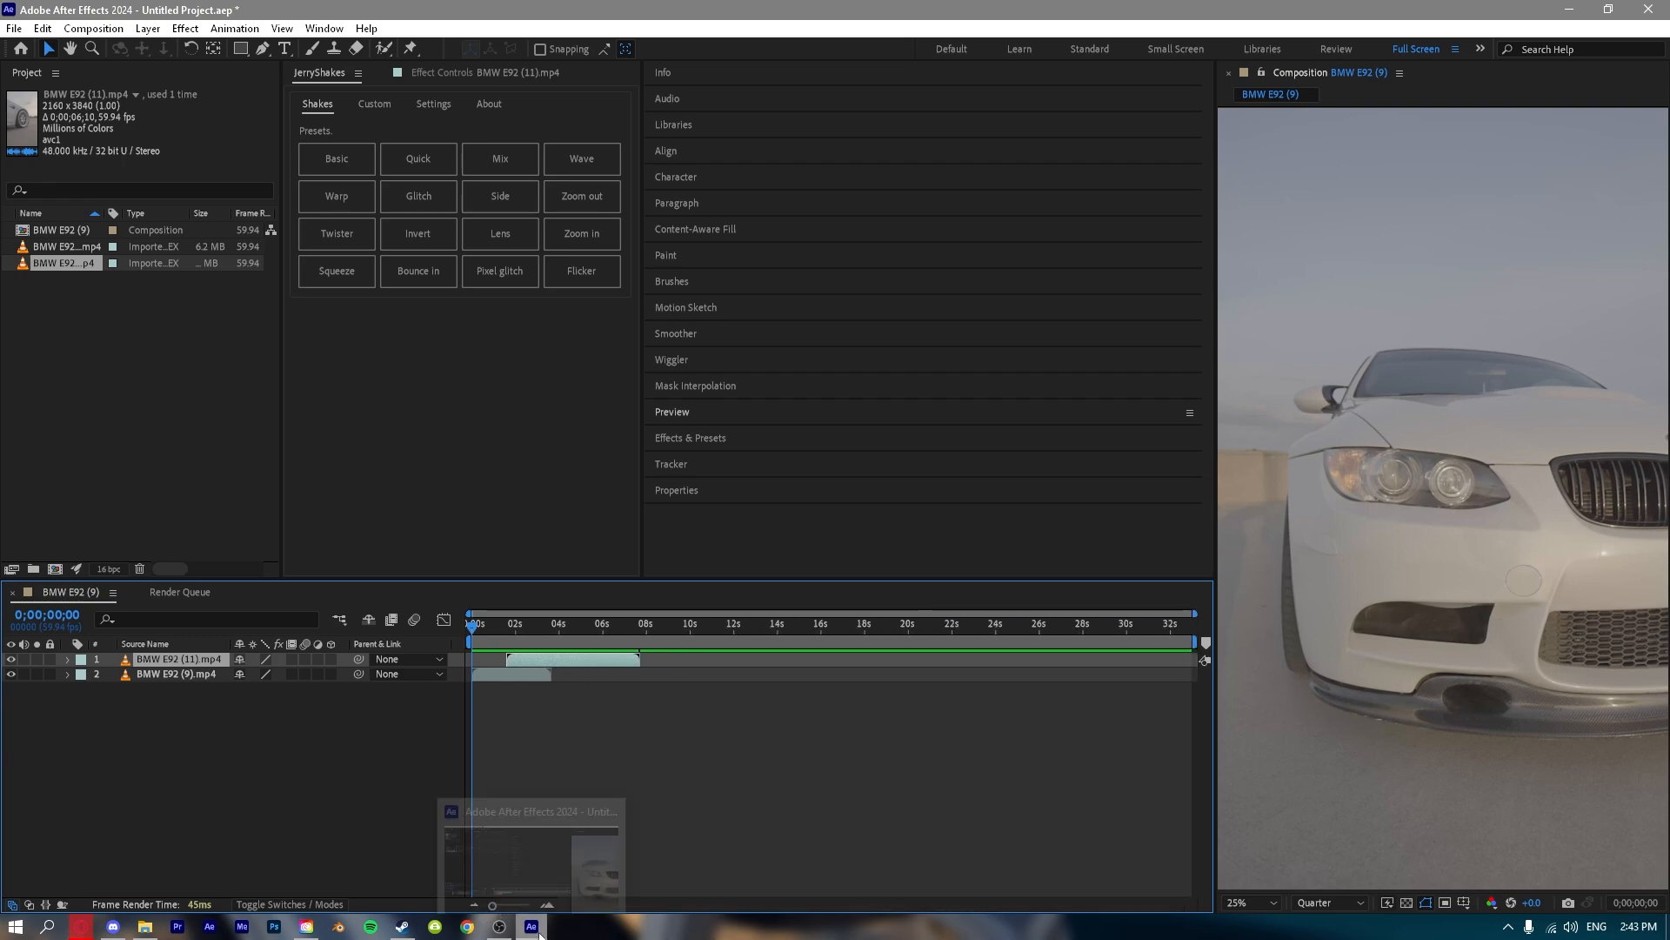
left_click_drag(1056, 633, 1172, 641)
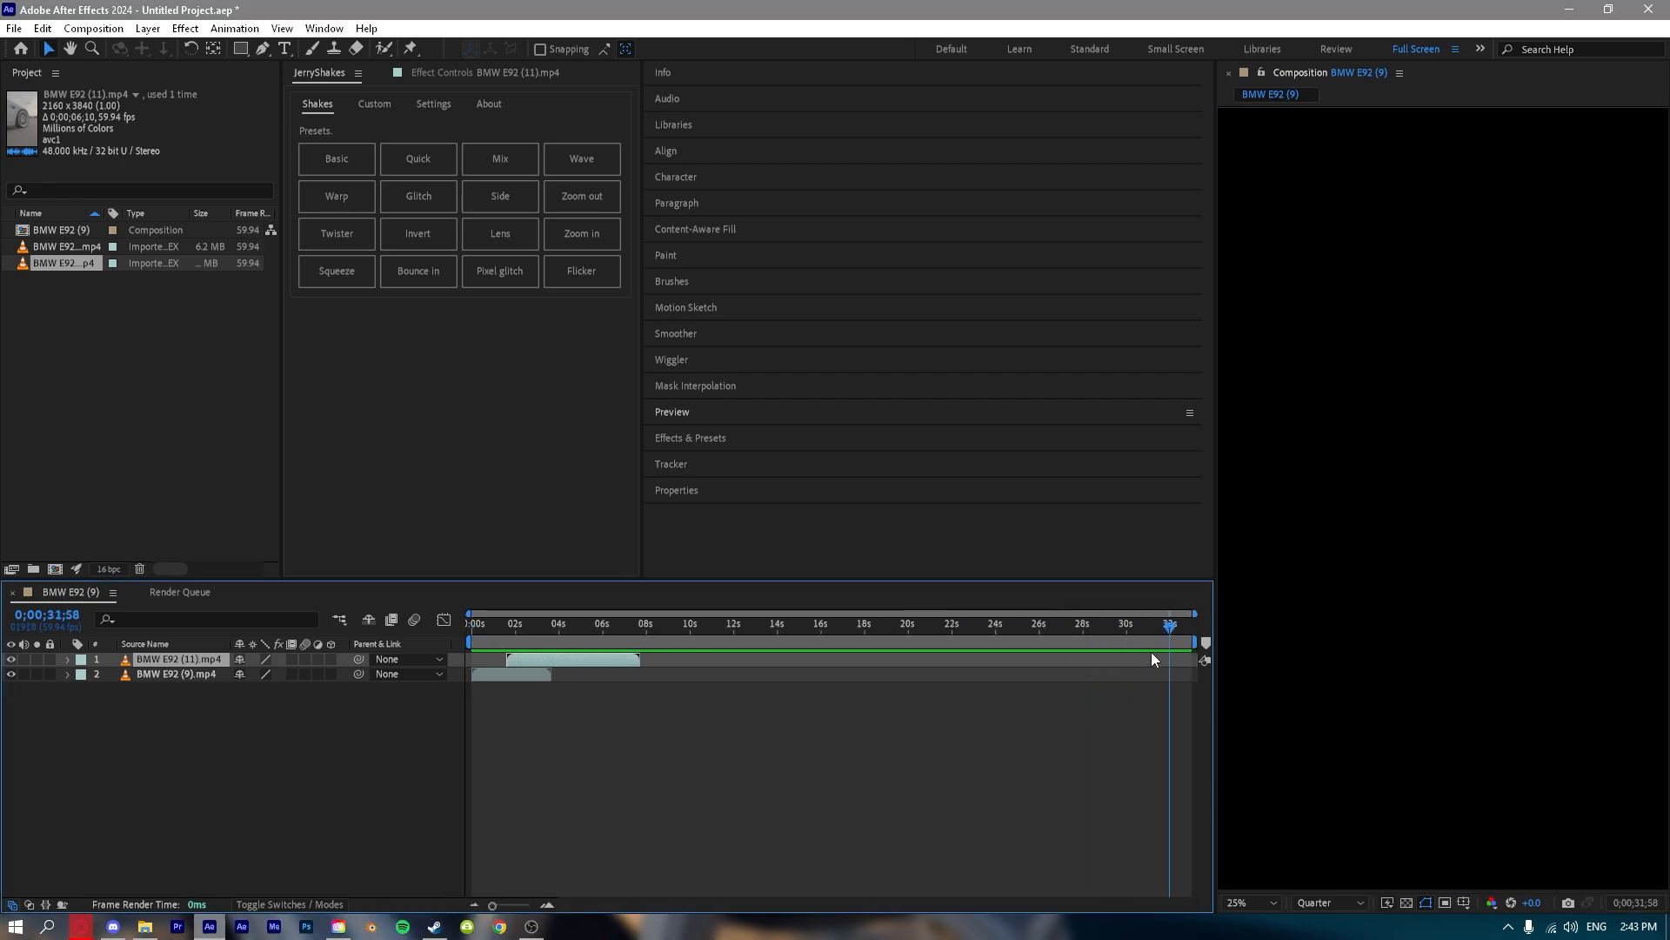
scroll(1168, 640, "up", 10)
left_click_drag(1045, 664, 174, 831)
scroll(722, 760, "down", 10)
left_click_drag(1167, 670, 470, 575)
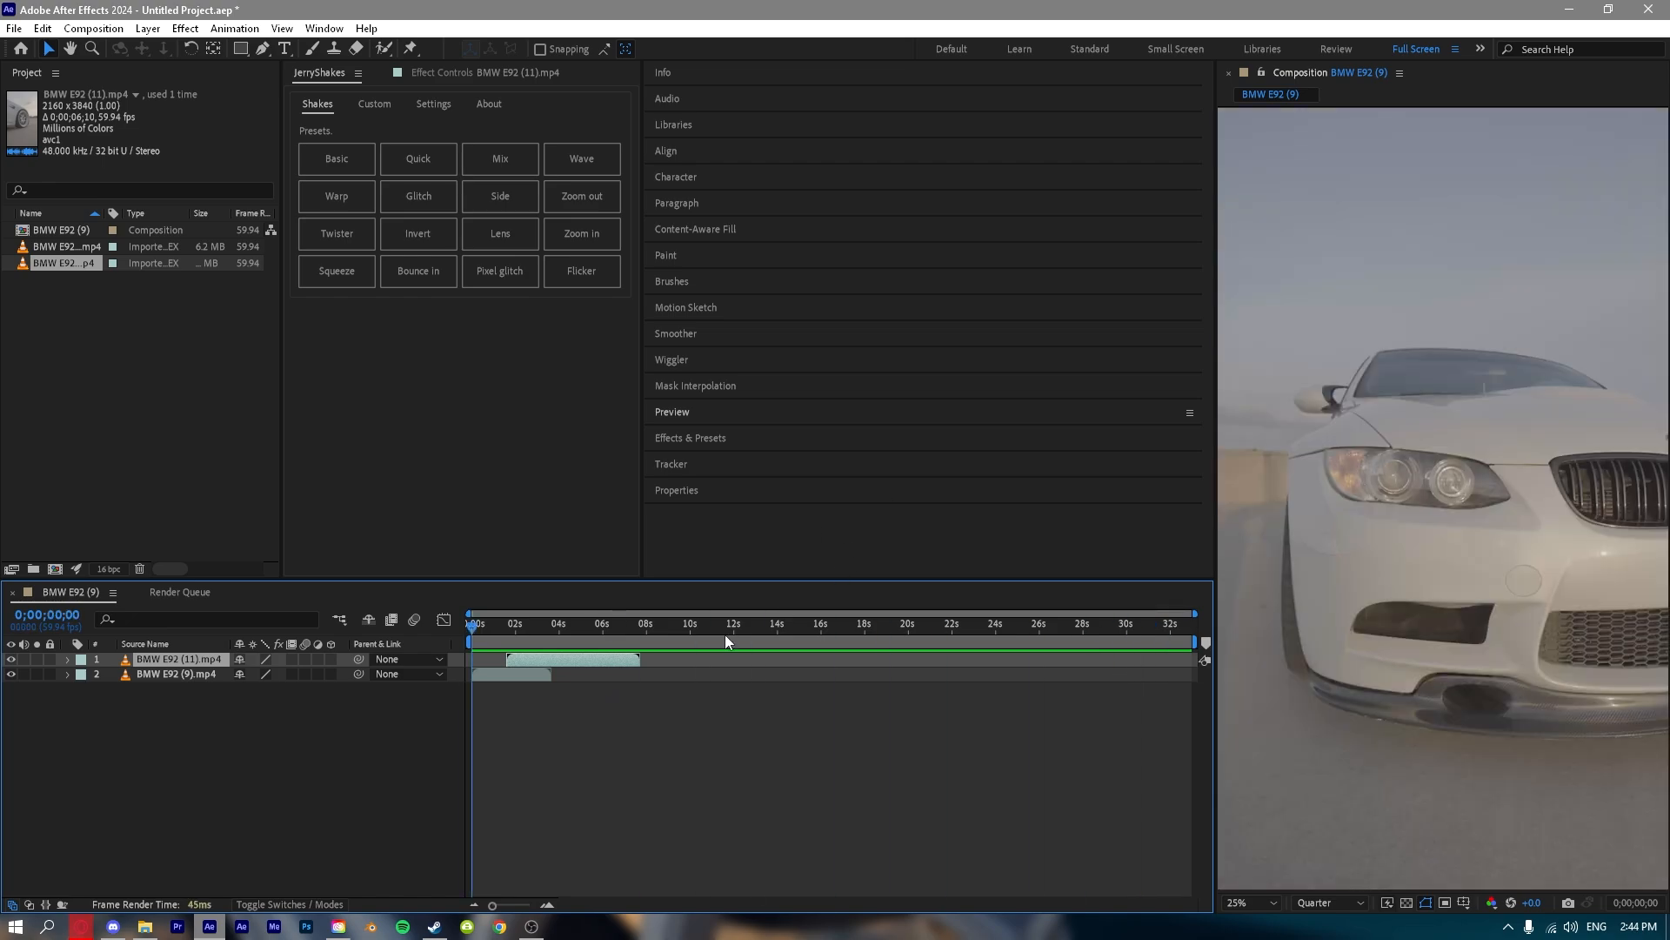
Try ending the work area at about 2.9 seconds, preview it, and return the playhead to the start.
left_click_drag(1196, 642, 532, 666)
left_click_drag(1189, 628, 454, 628)
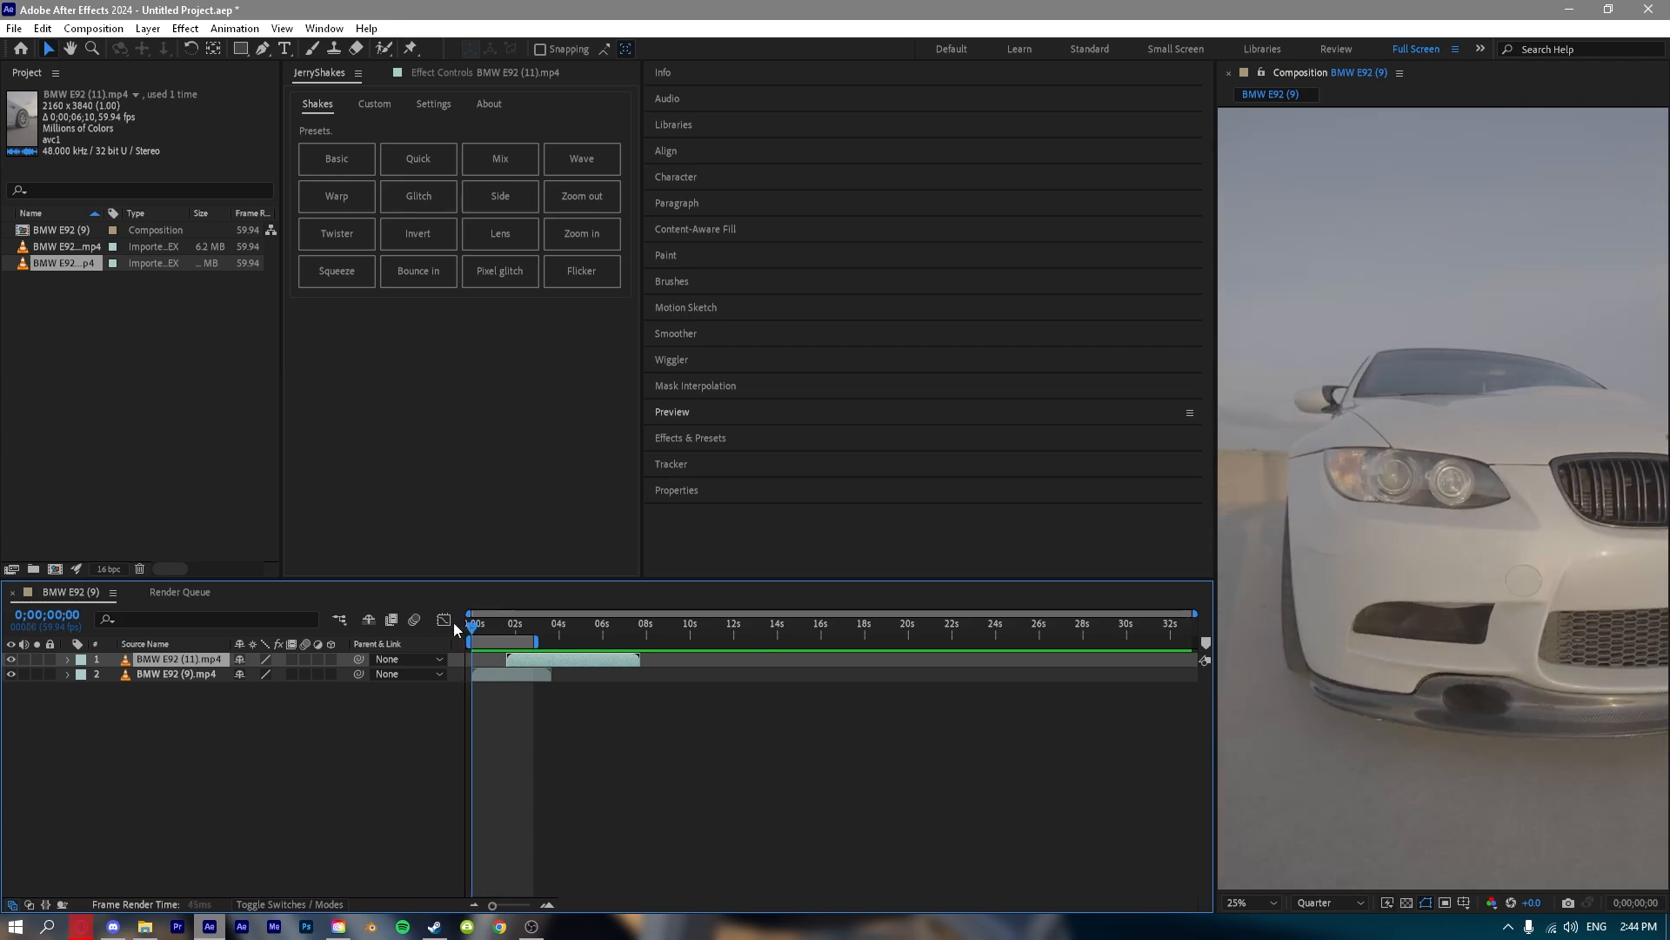
left_click(1192, 629)
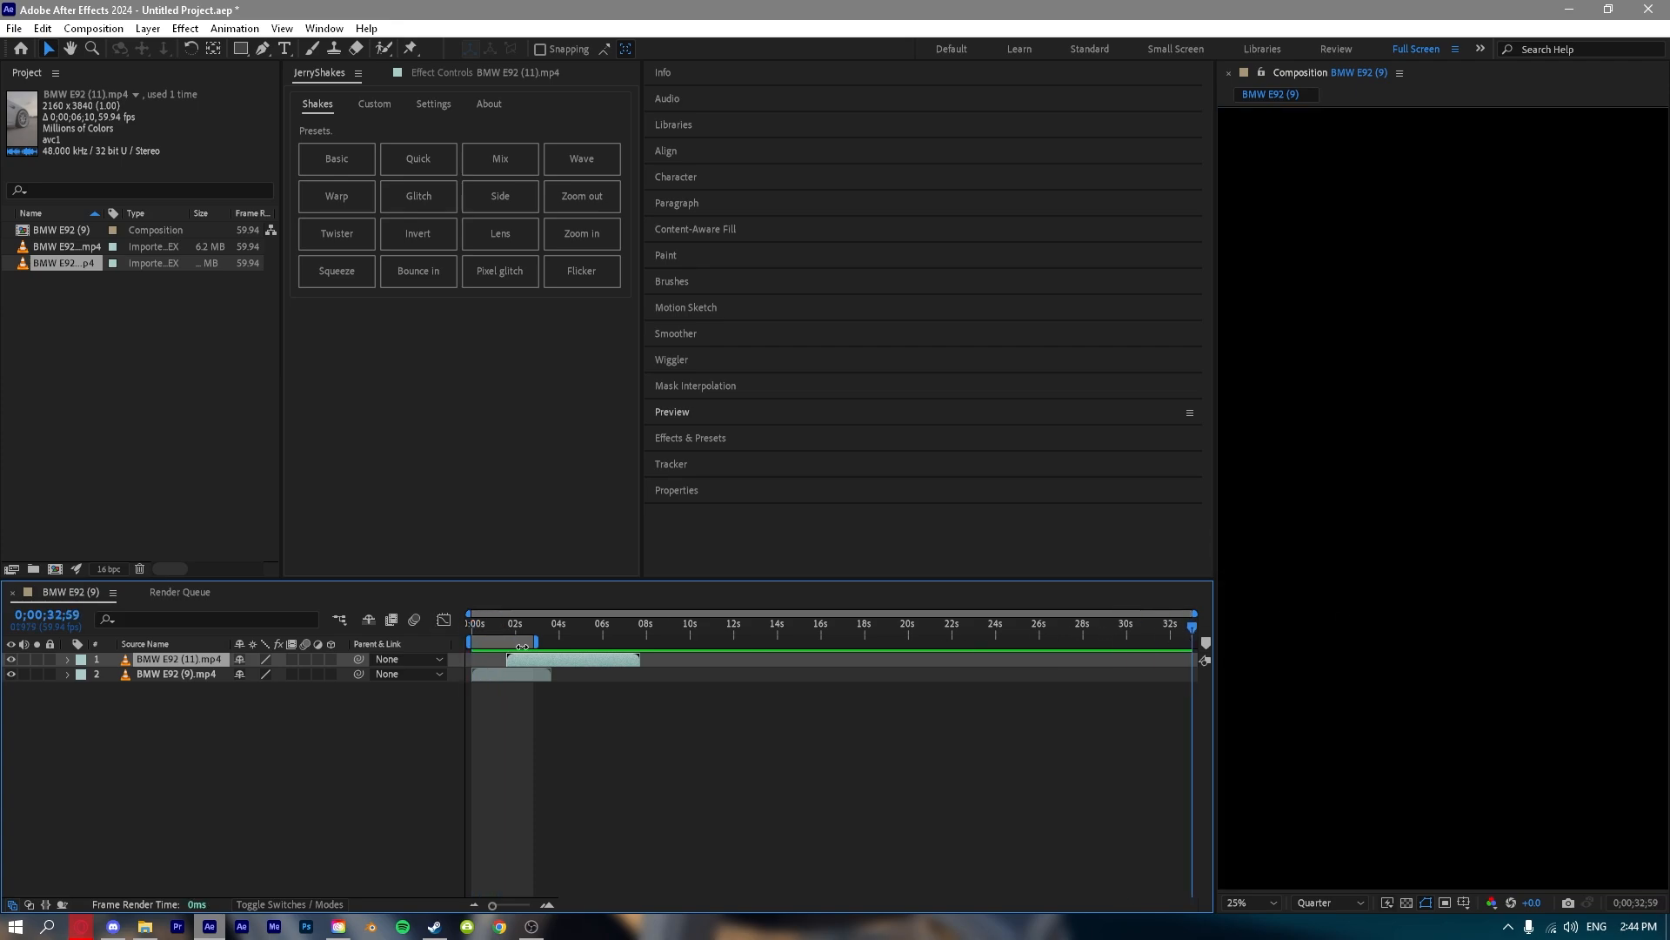
scroll(493, 717, "up", 3)
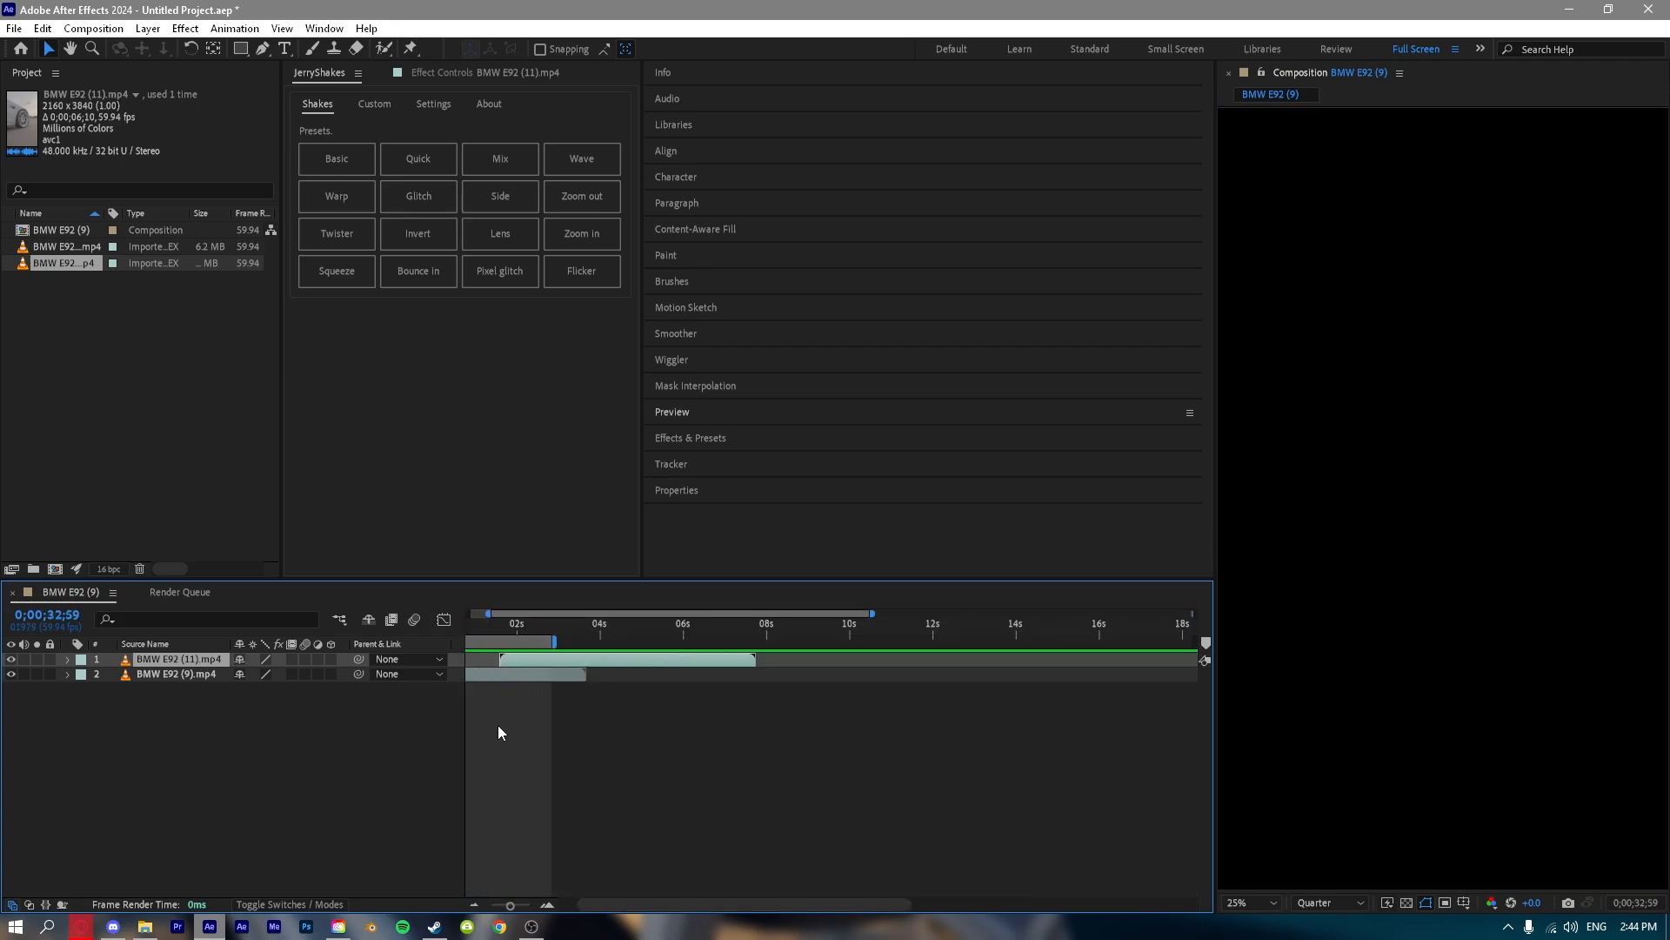
key("space")
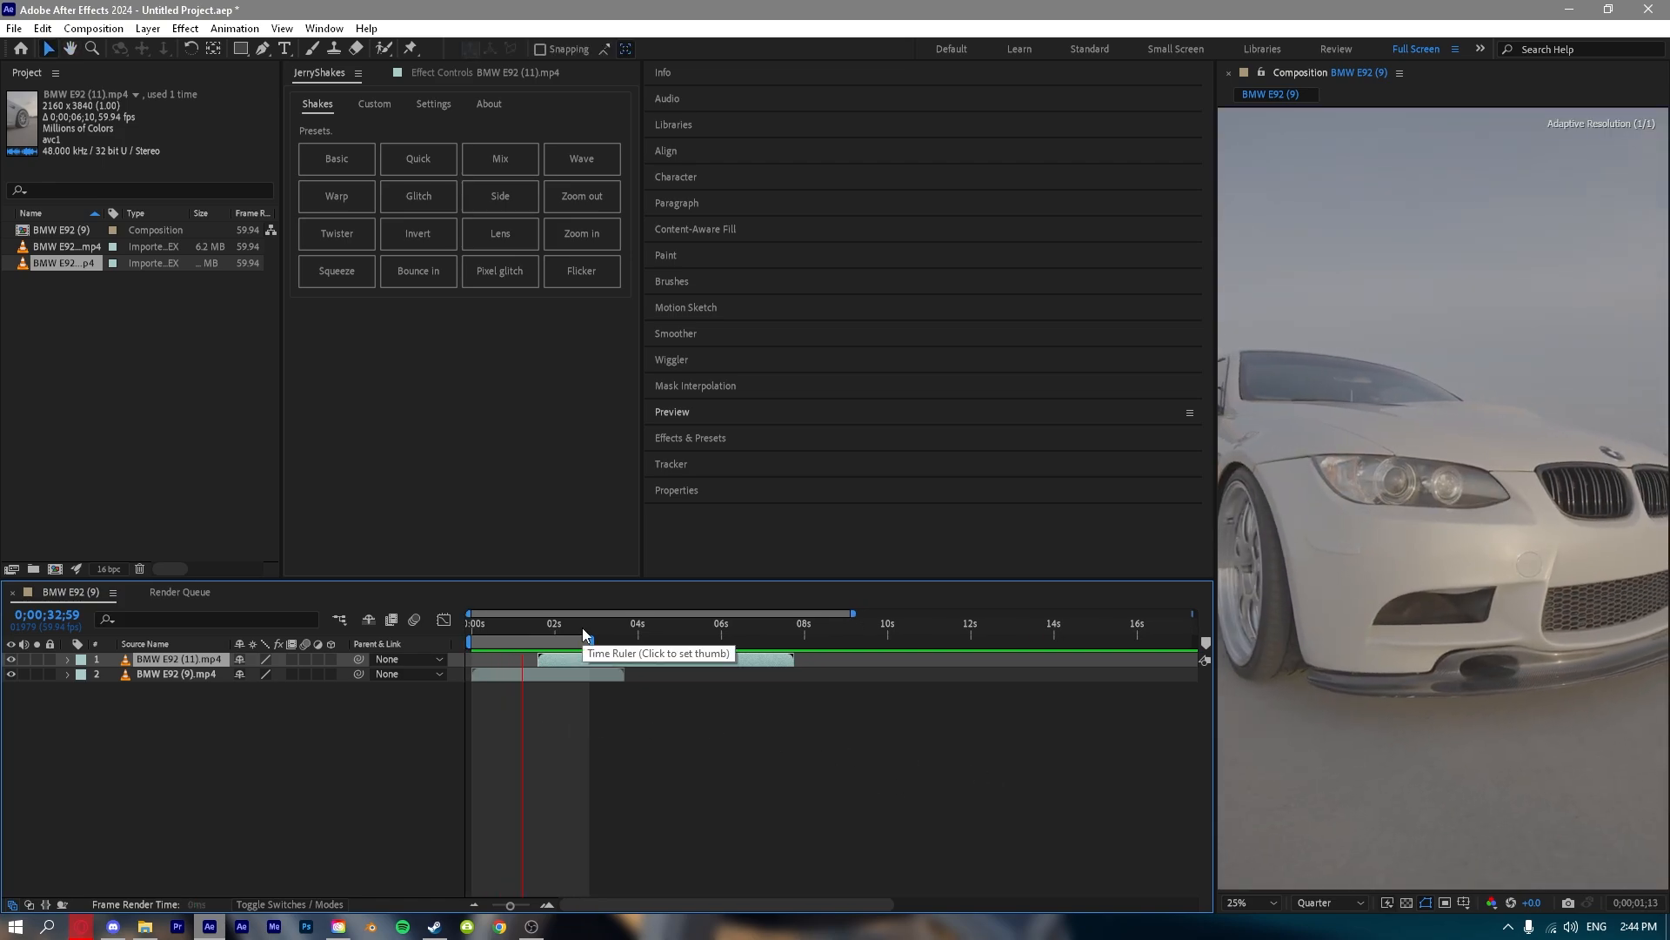
key("space")
left_click_drag(496, 627, 443, 619)
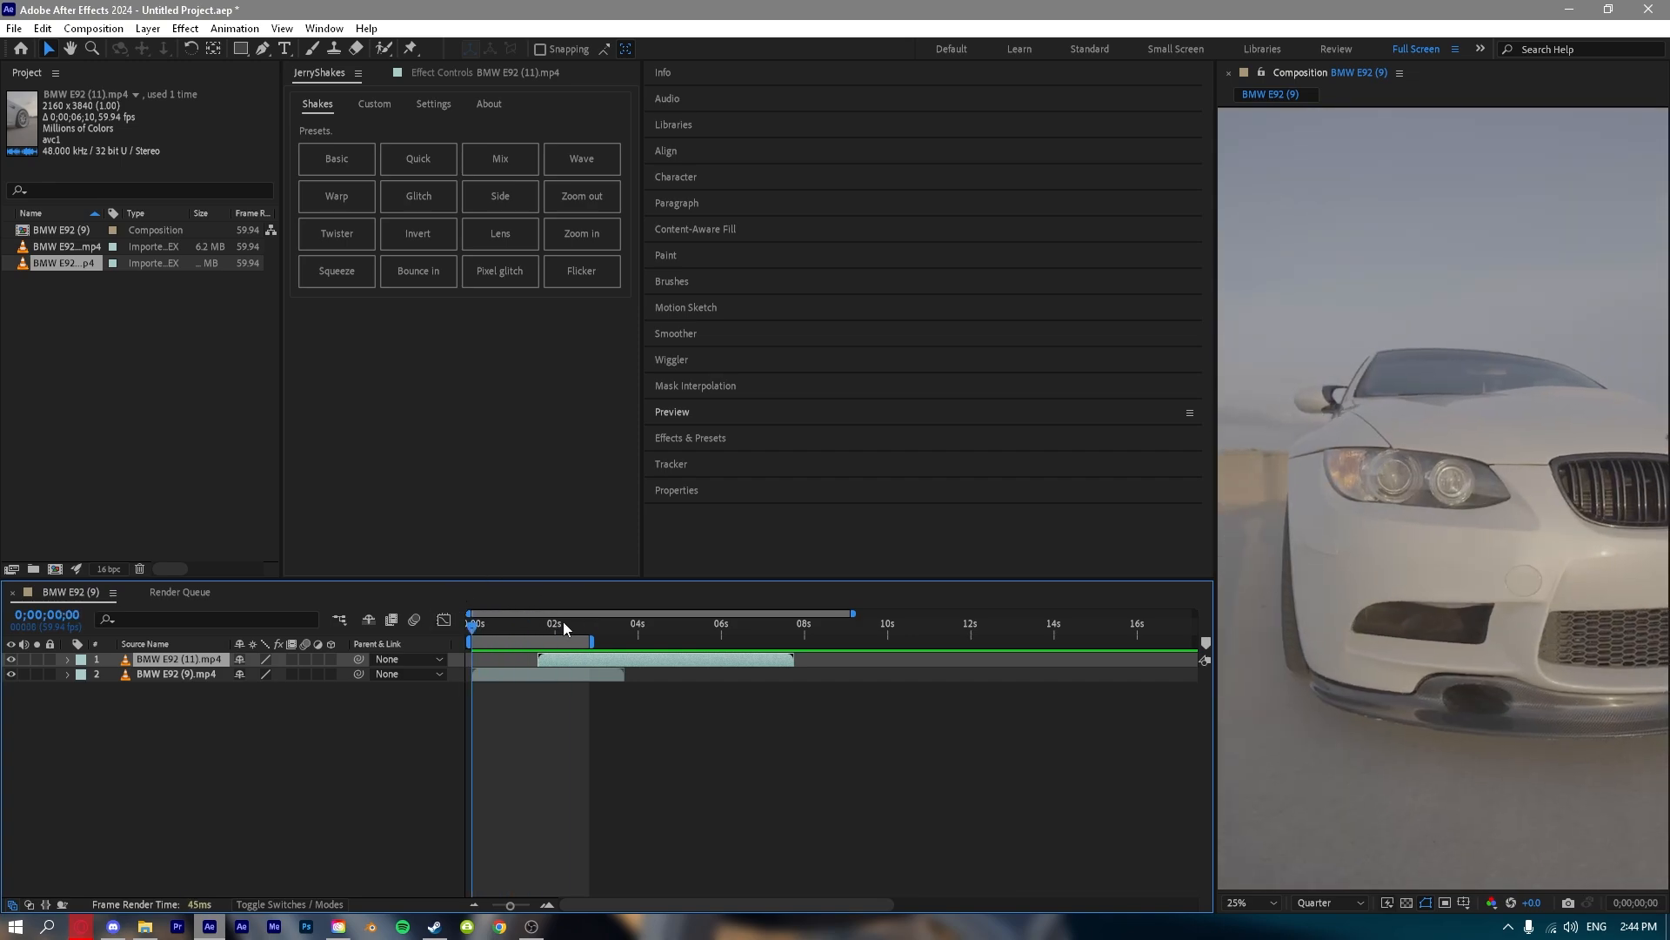
Try work area ends at about 5.8, 2.5 and 6.8 seconds, previewing the composition with the changed ranges.
left_click_drag(592, 642, 713, 639)
key("space")
key("Home")
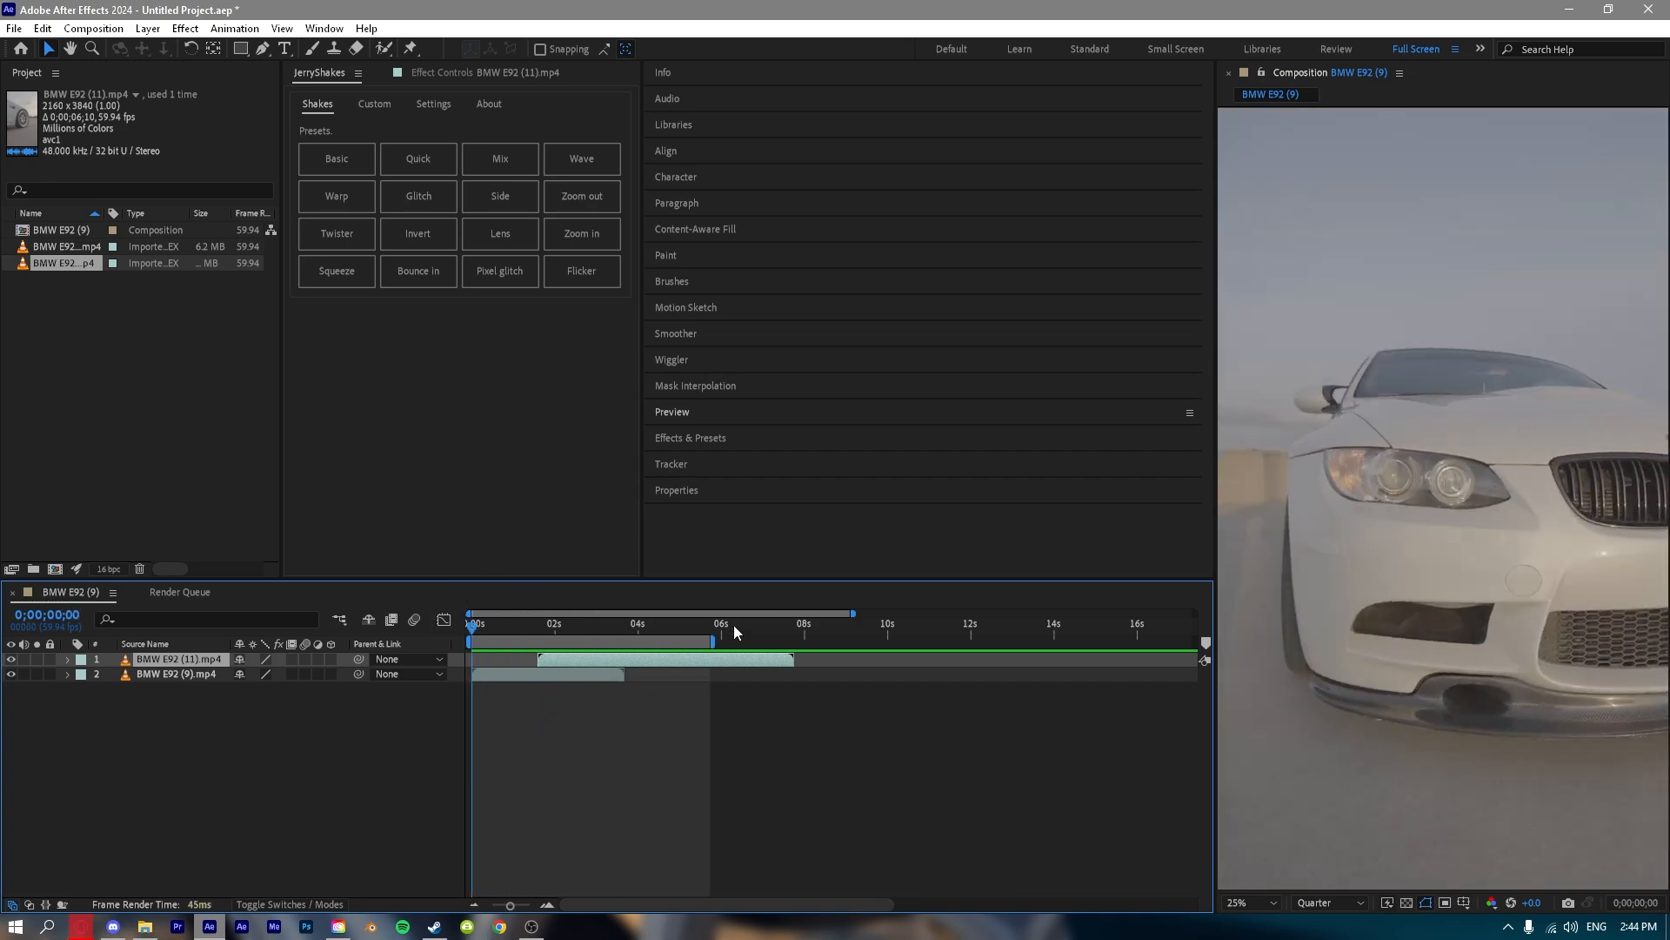
left_click_drag(723, 641, 577, 641)
key("space")
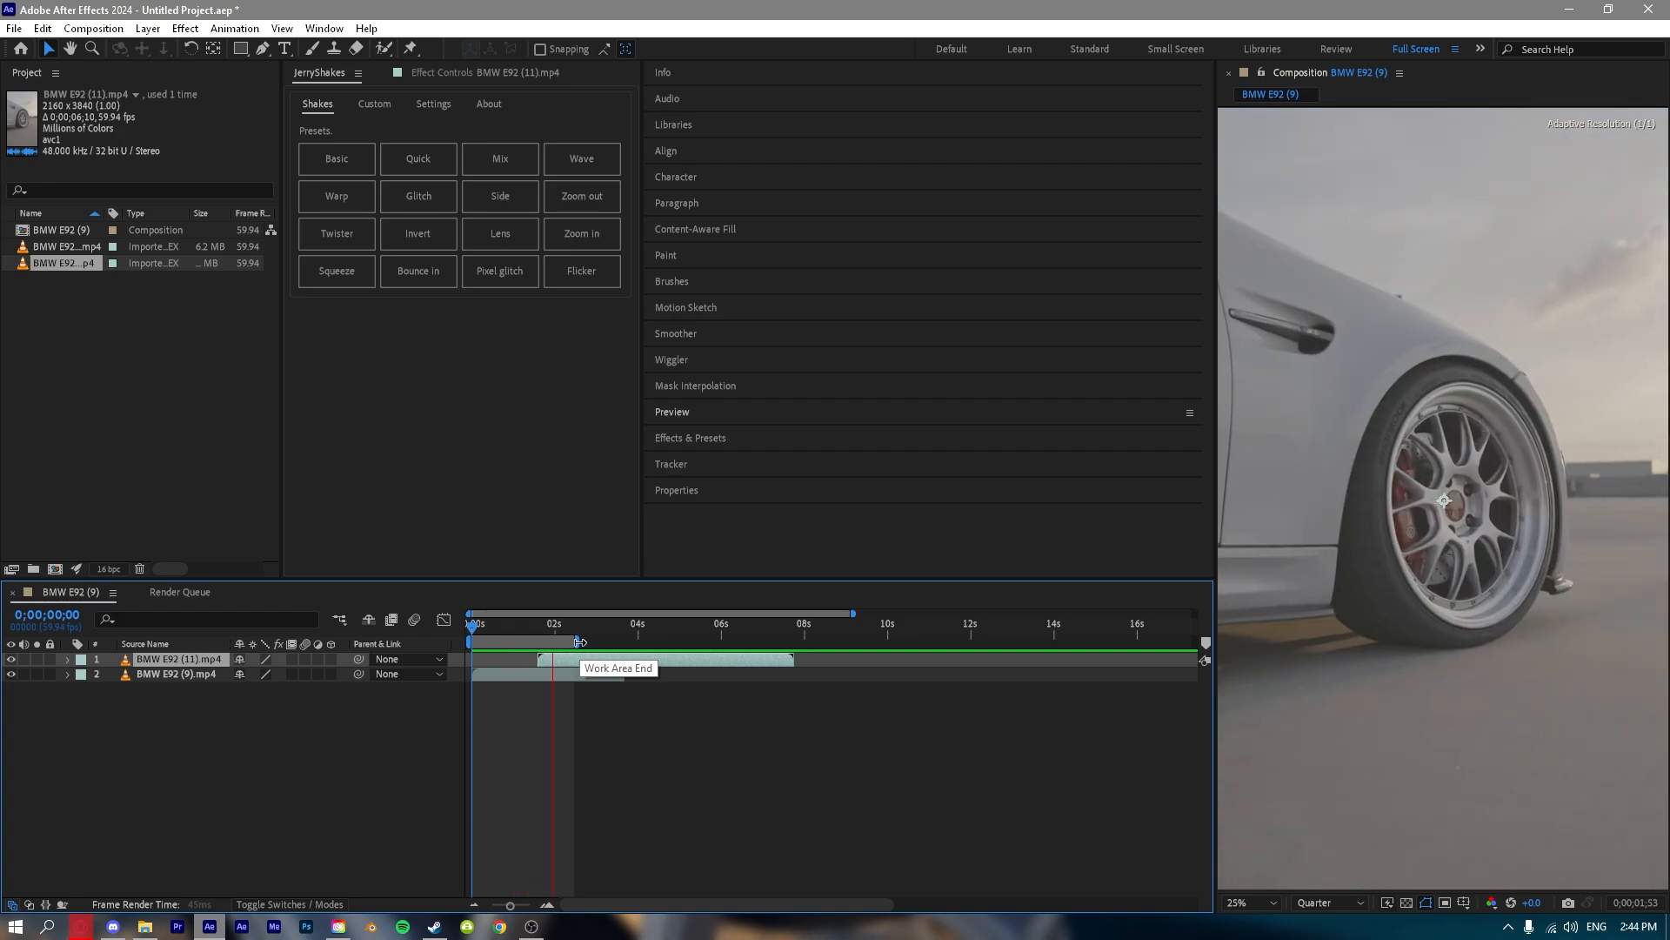
left_click_drag(583, 641, 697, 618)
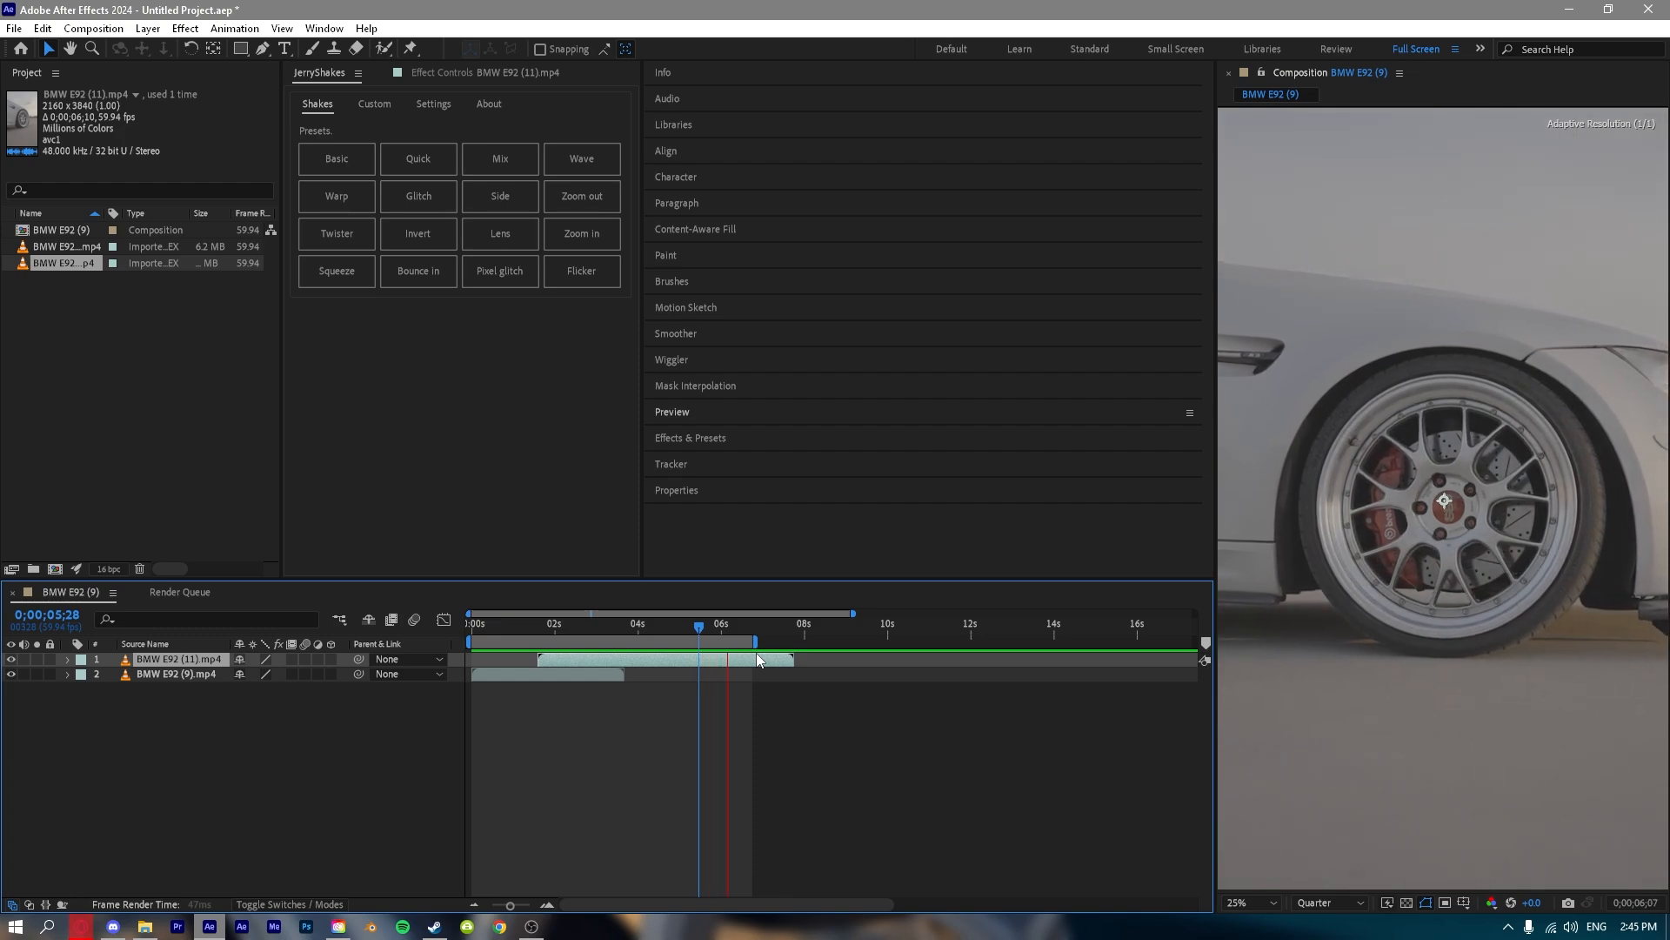
key("space")
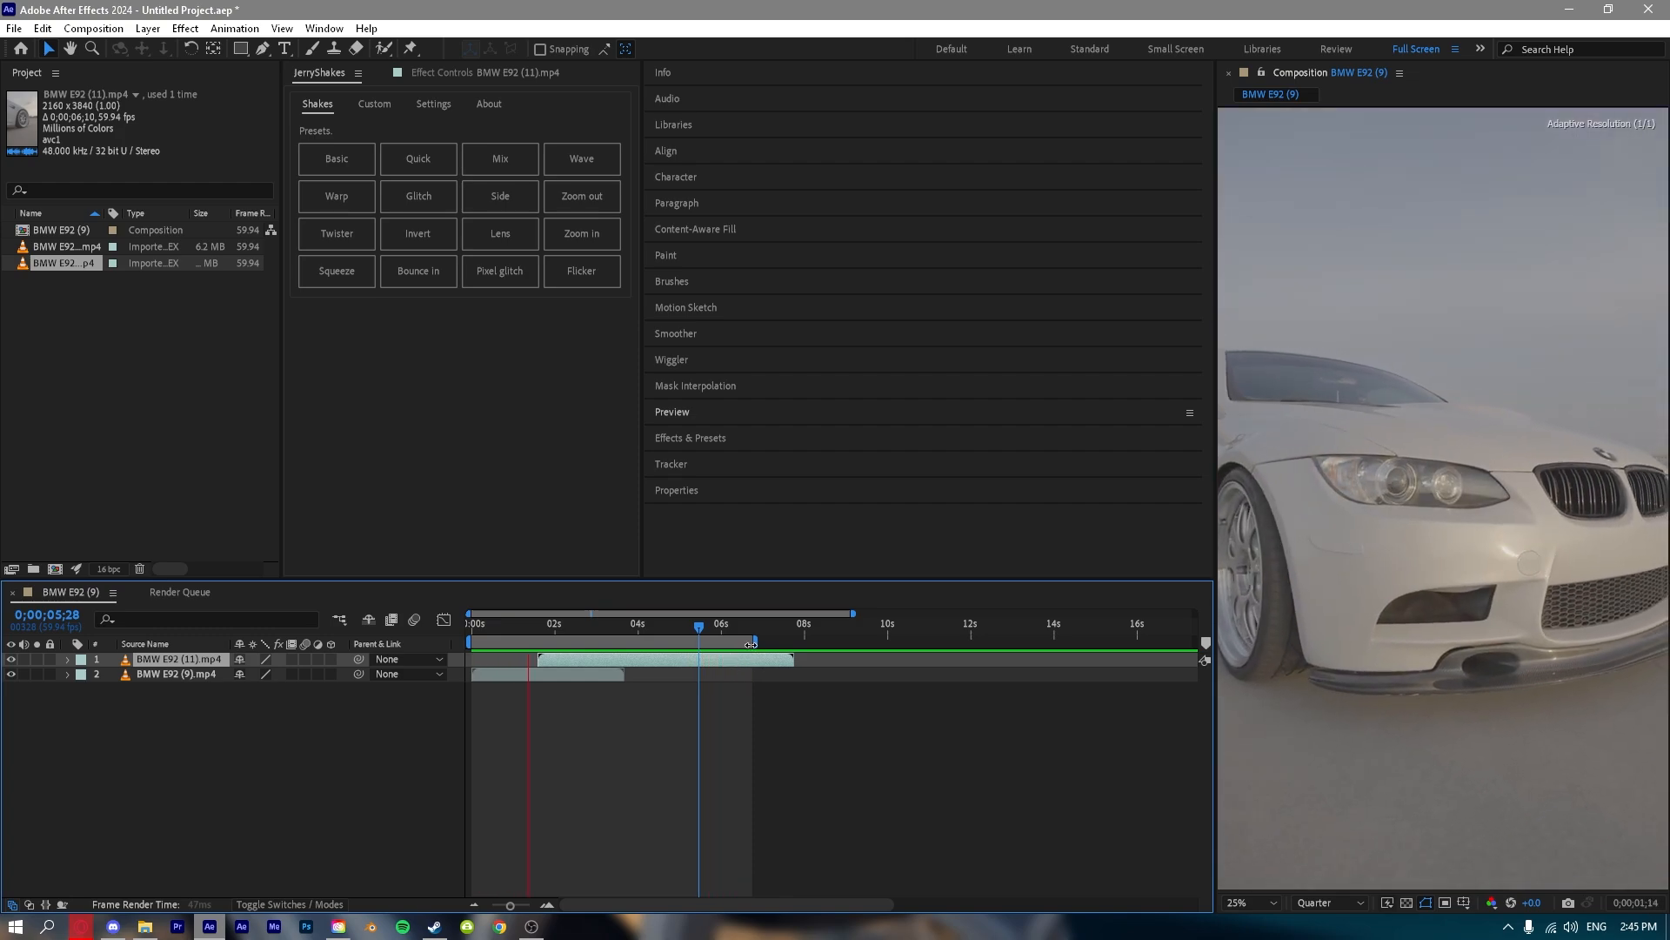
Extend the work area back over the full composition and place a composition marker at 0;00;02;22.
scroll(753, 697, "down", 2)
mouse_move(624, 643)
left_mouse_down()
mouse_move(1132, 658)
mouse_move(507, 651)
mouse_move(1195, 648)
mouse_move(520, 642)
left_mouse_up()
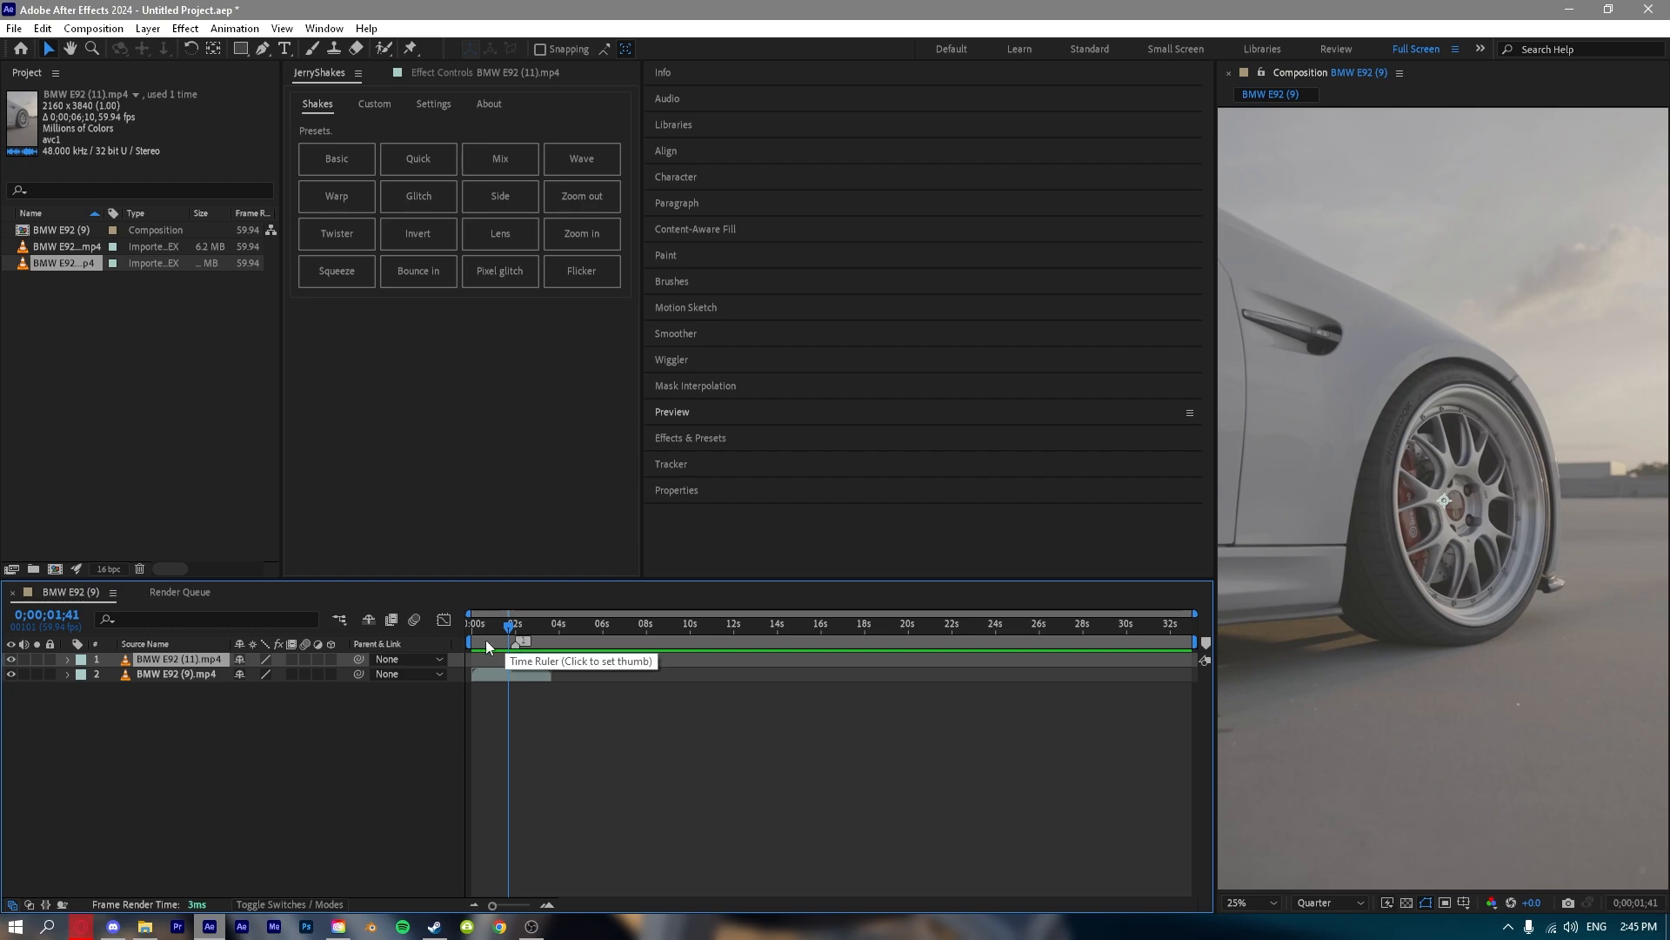
scroll(496, 688, "up", 5)
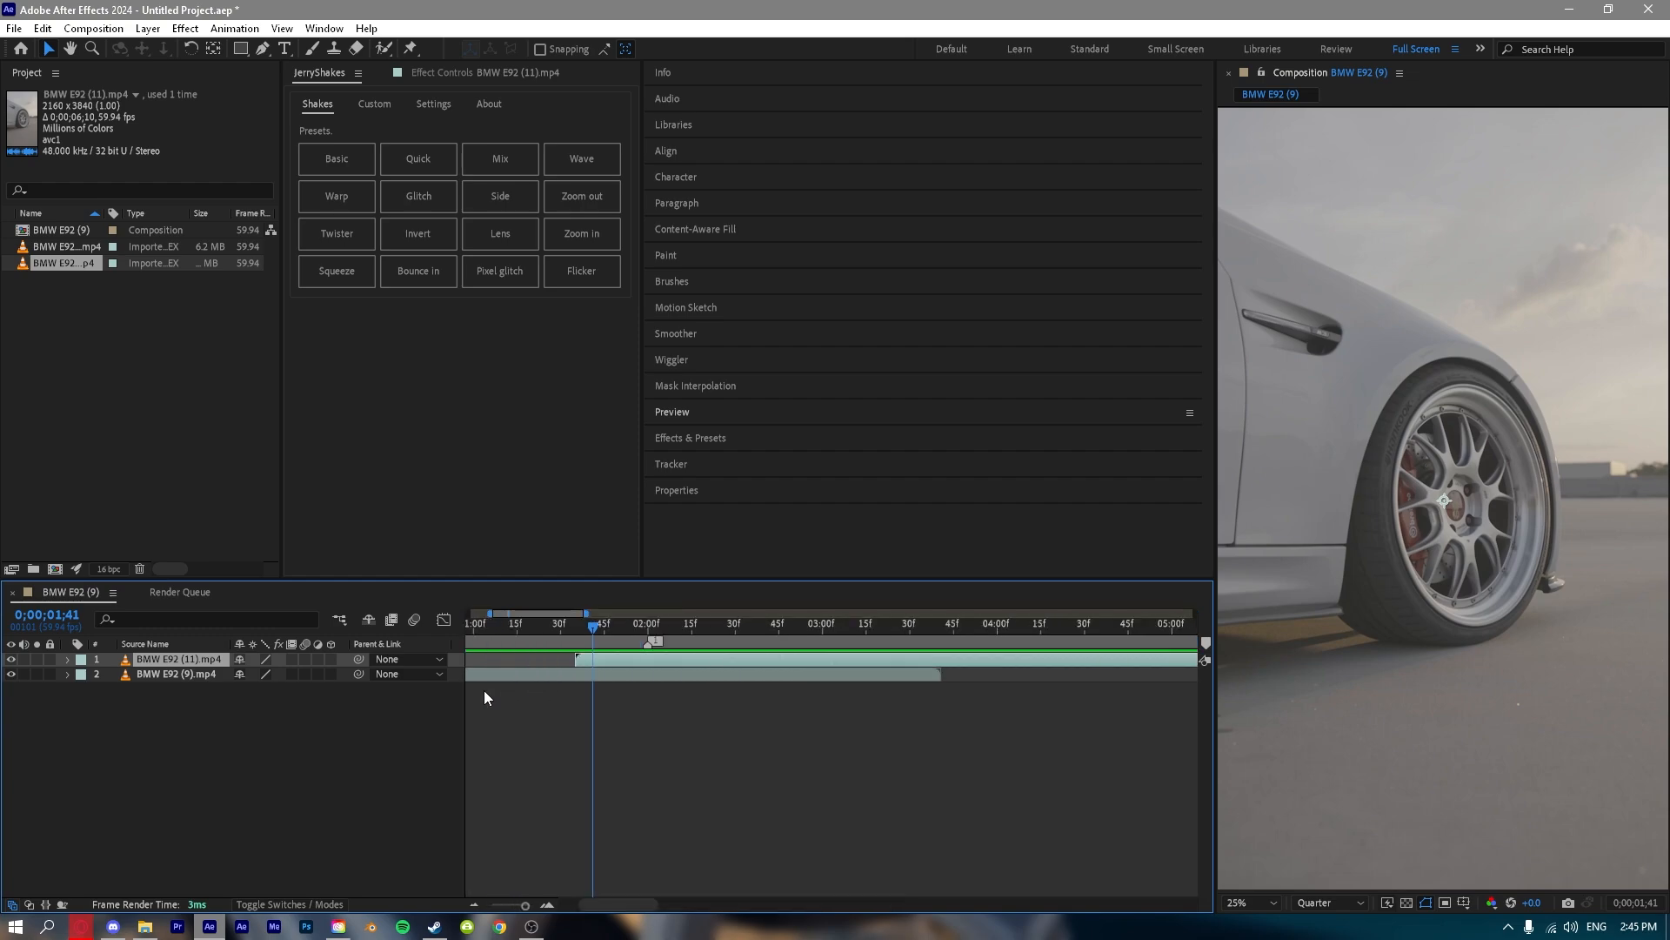
mouse_move(596, 640)
left_mouse_down()
mouse_move(618, 627)
mouse_move(709, 629)
mouse_move(715, 645)
left_mouse_up()
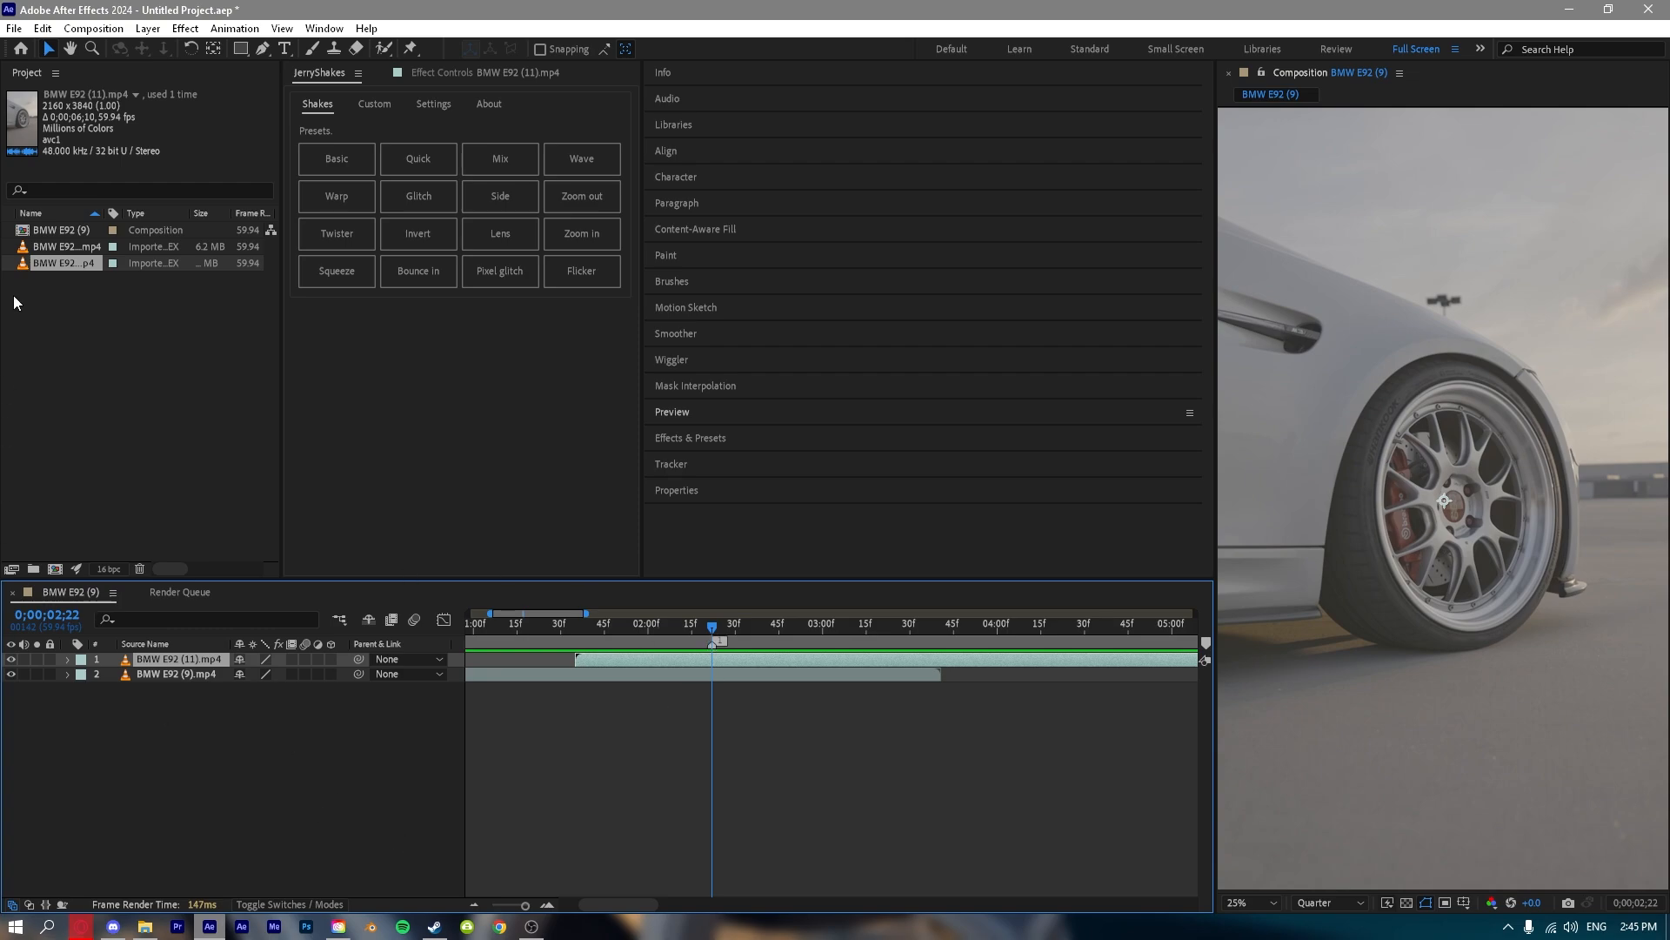
Try starting the BMW E92 (11).mp4 layer at the composition marker and preview the transition between the clips.
mouse_move(603, 663)
left_mouse_down()
mouse_move(752, 664)
mouse_move(653, 633)
left_mouse_up()
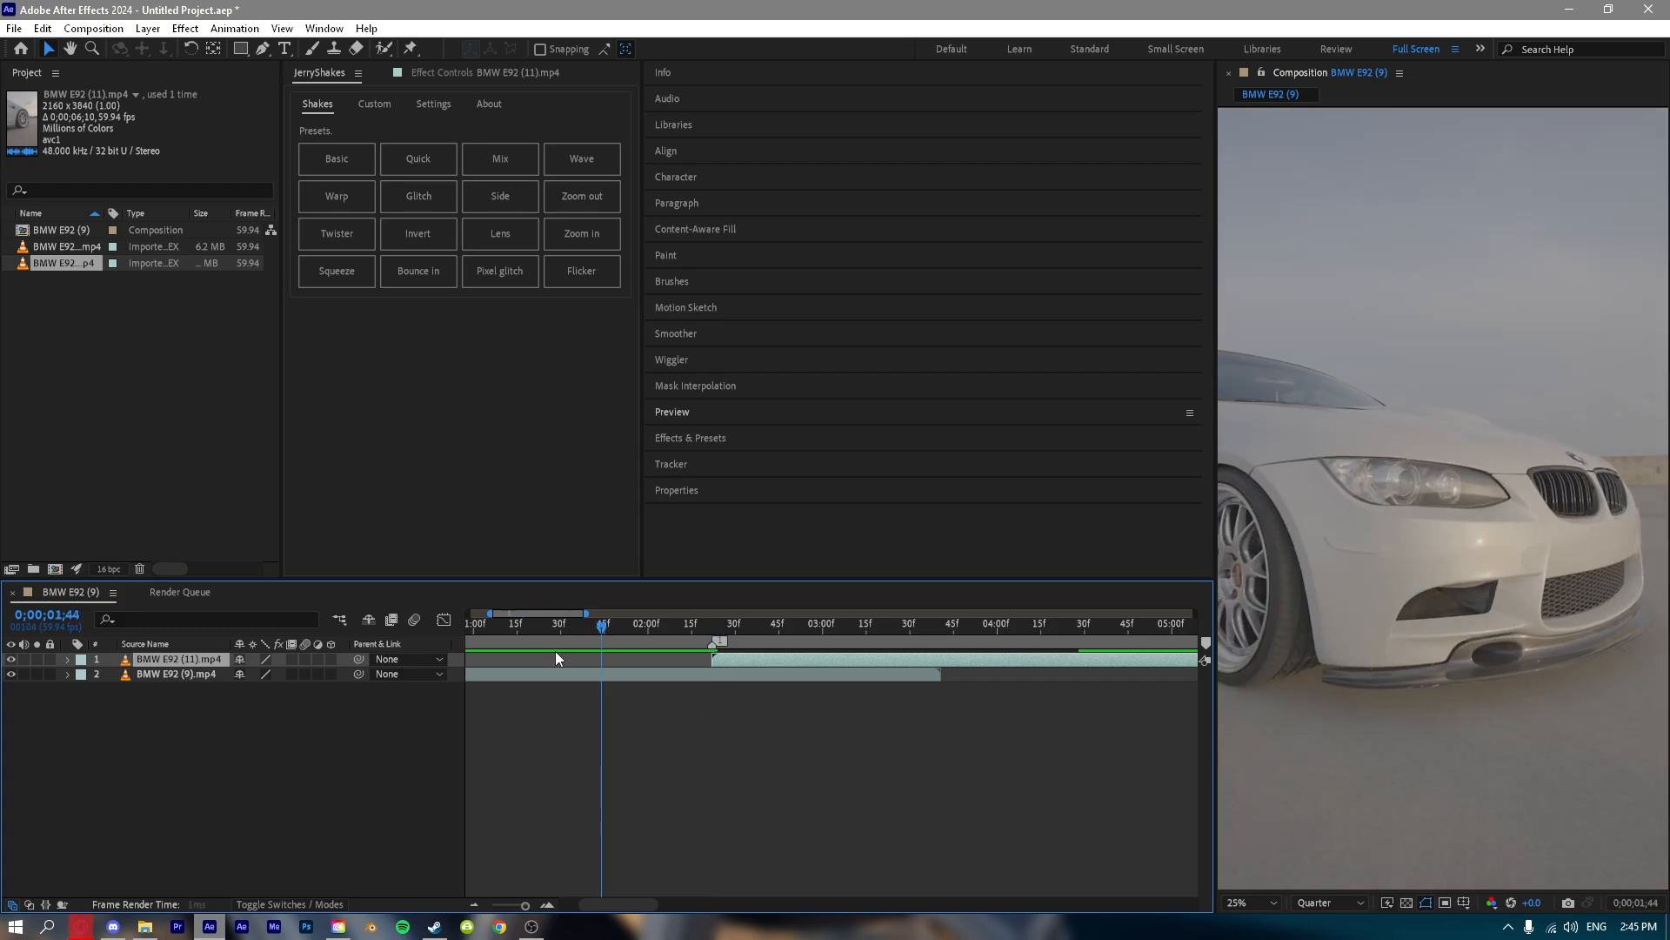
key("space")
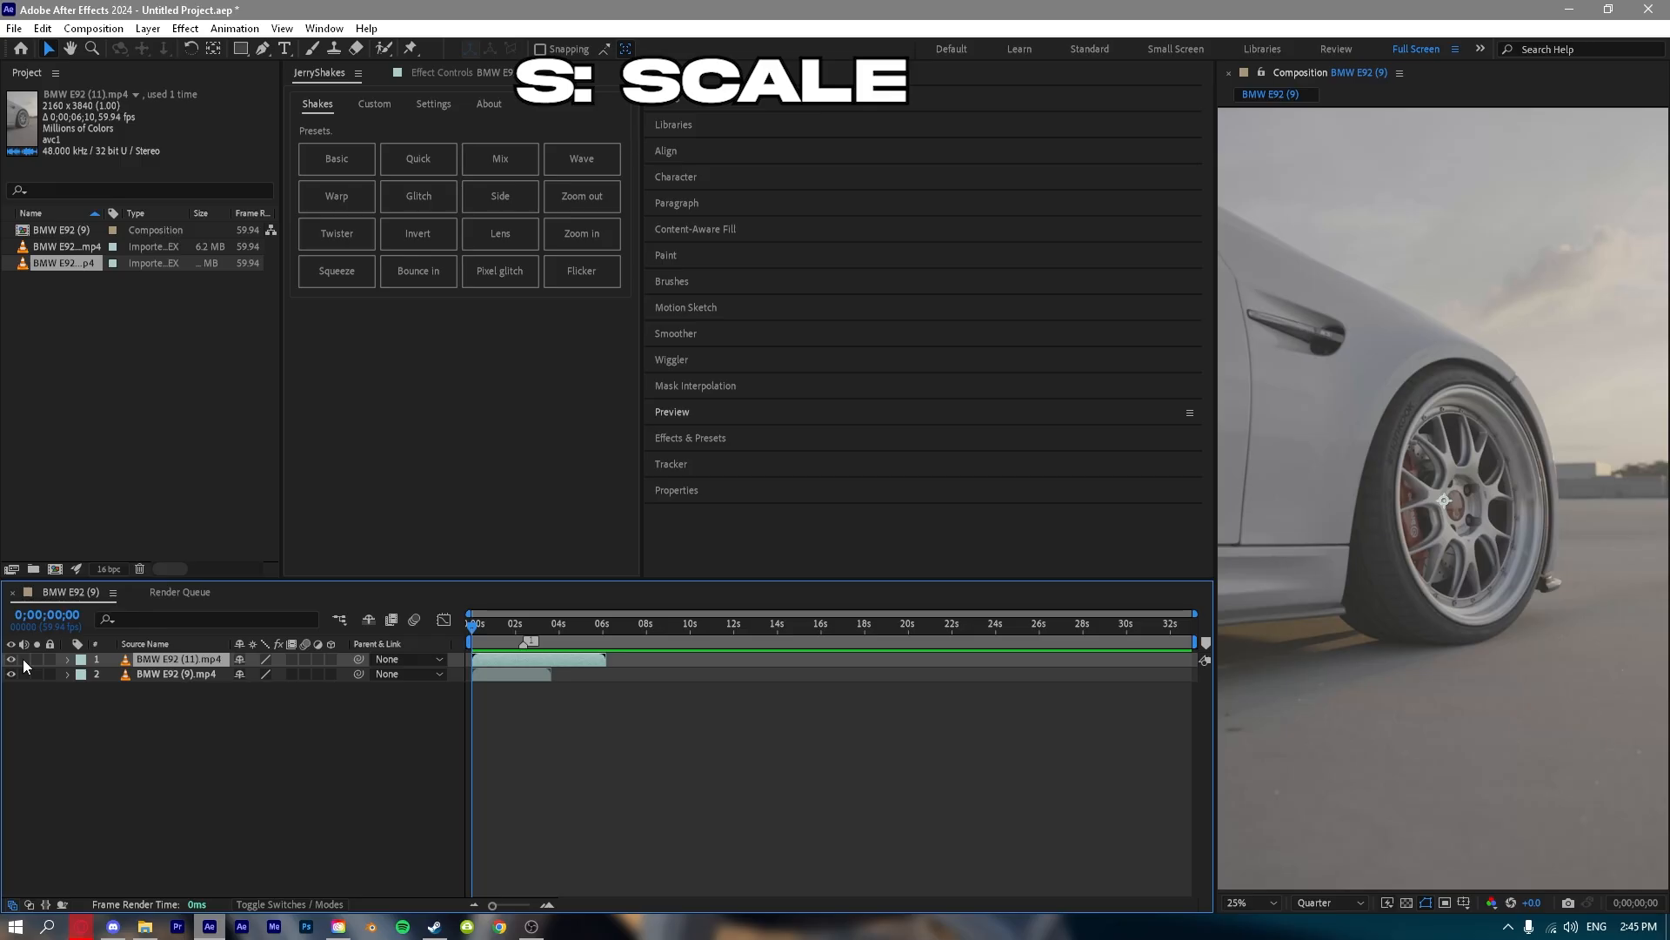
Reveal the Scale property of the BMW E92 (11).mp4 layer and reselect the layer.
key("s")
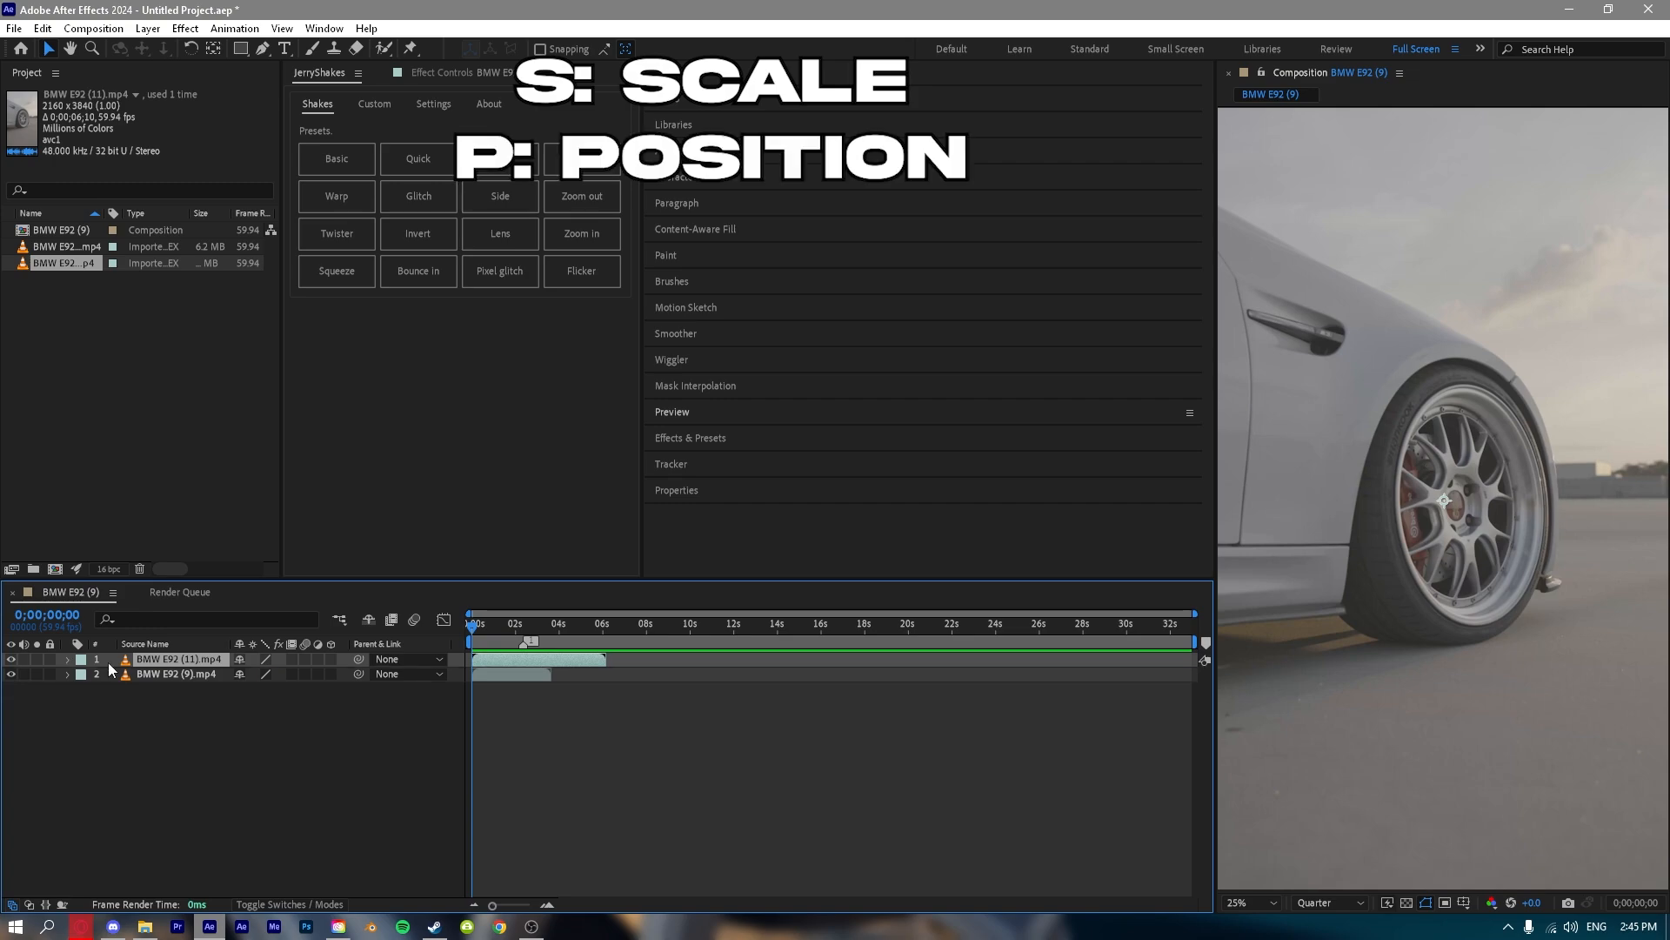
left_click(187, 703)
left_click(166, 659)
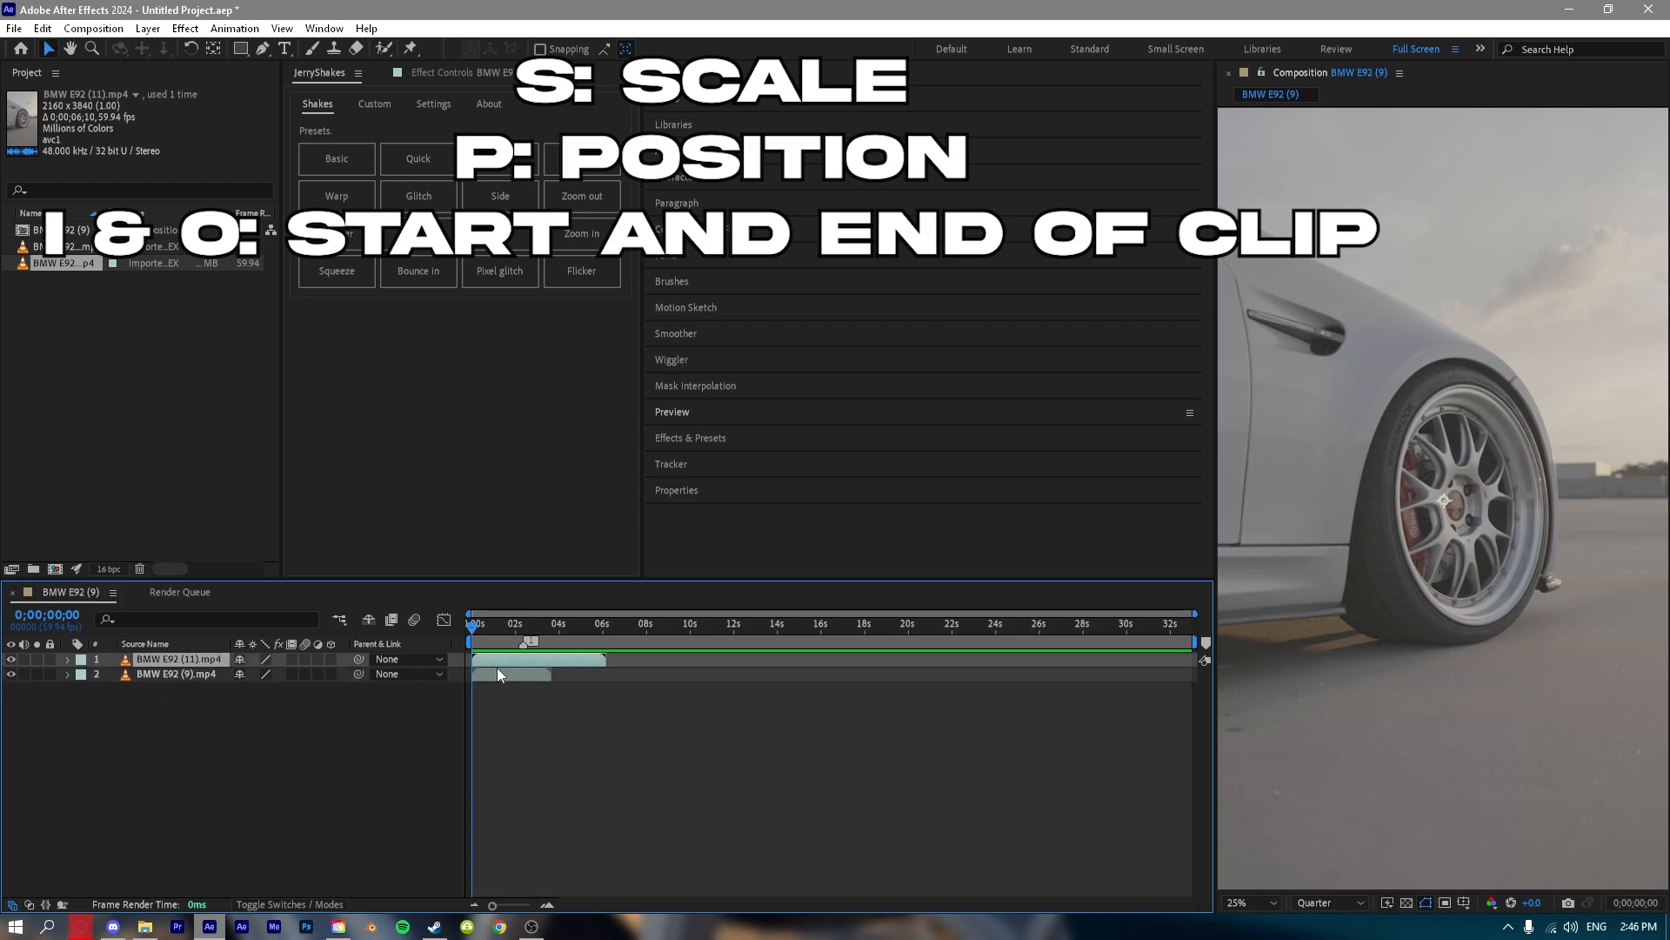
Jump the playhead repeatedly between the out point and in point of the BMW E92 (11).mp4 layer, finishing at its start.
key("o")
key("i")
key("o")
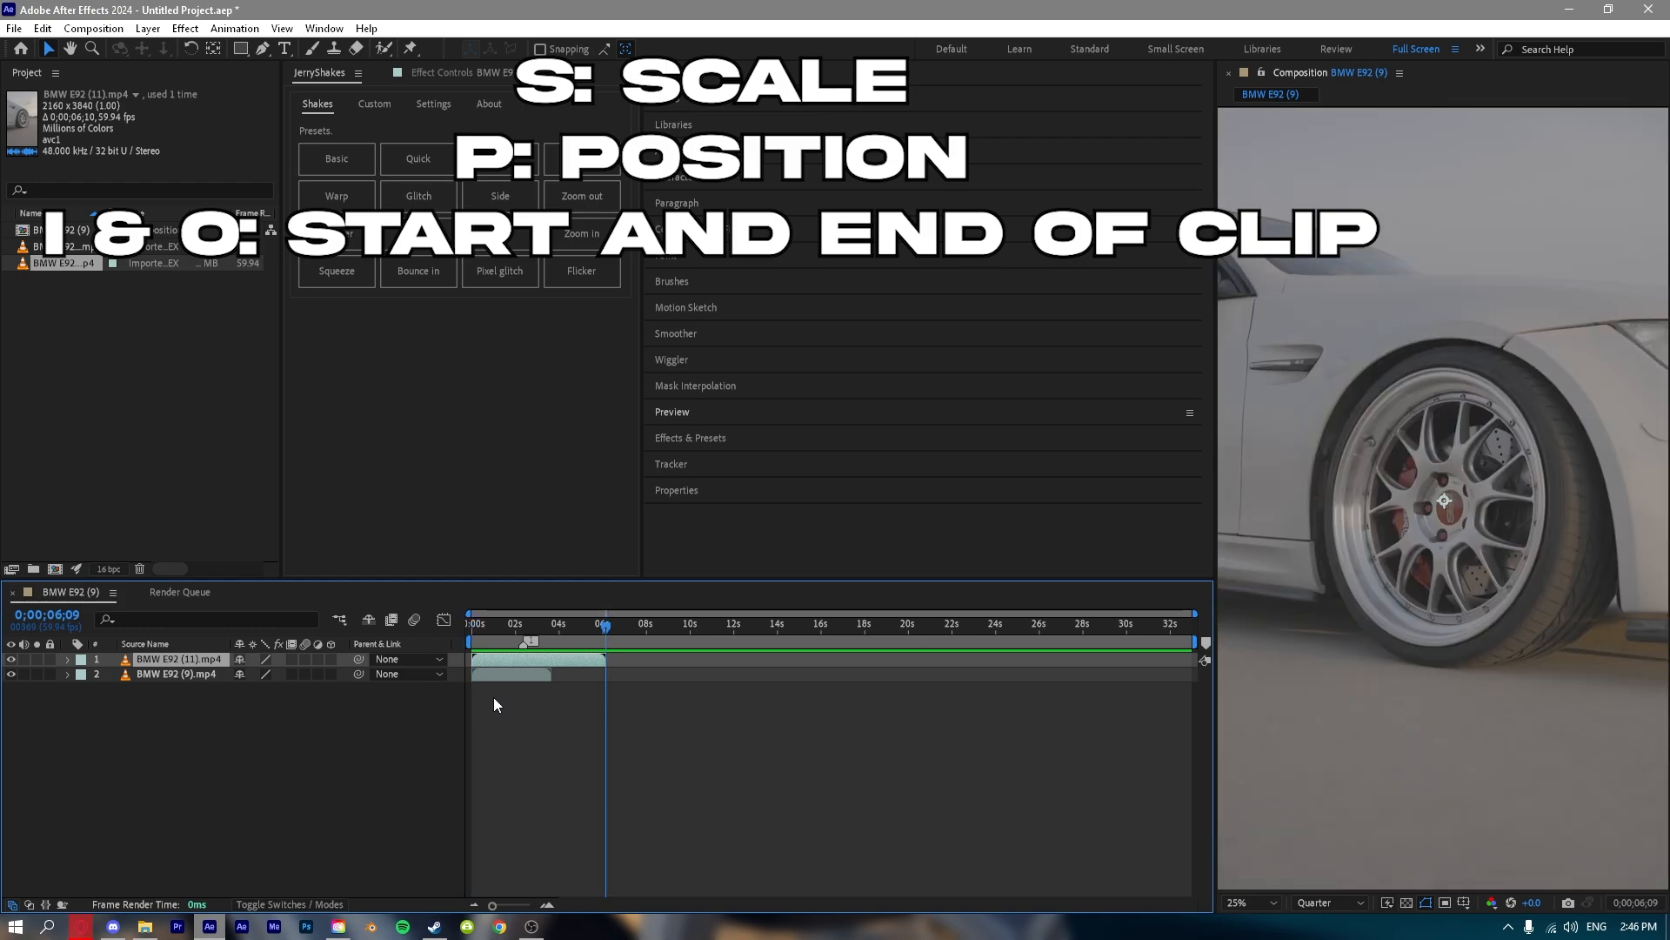
key("i")
key("o")
key("i")
key("o")
key("i")
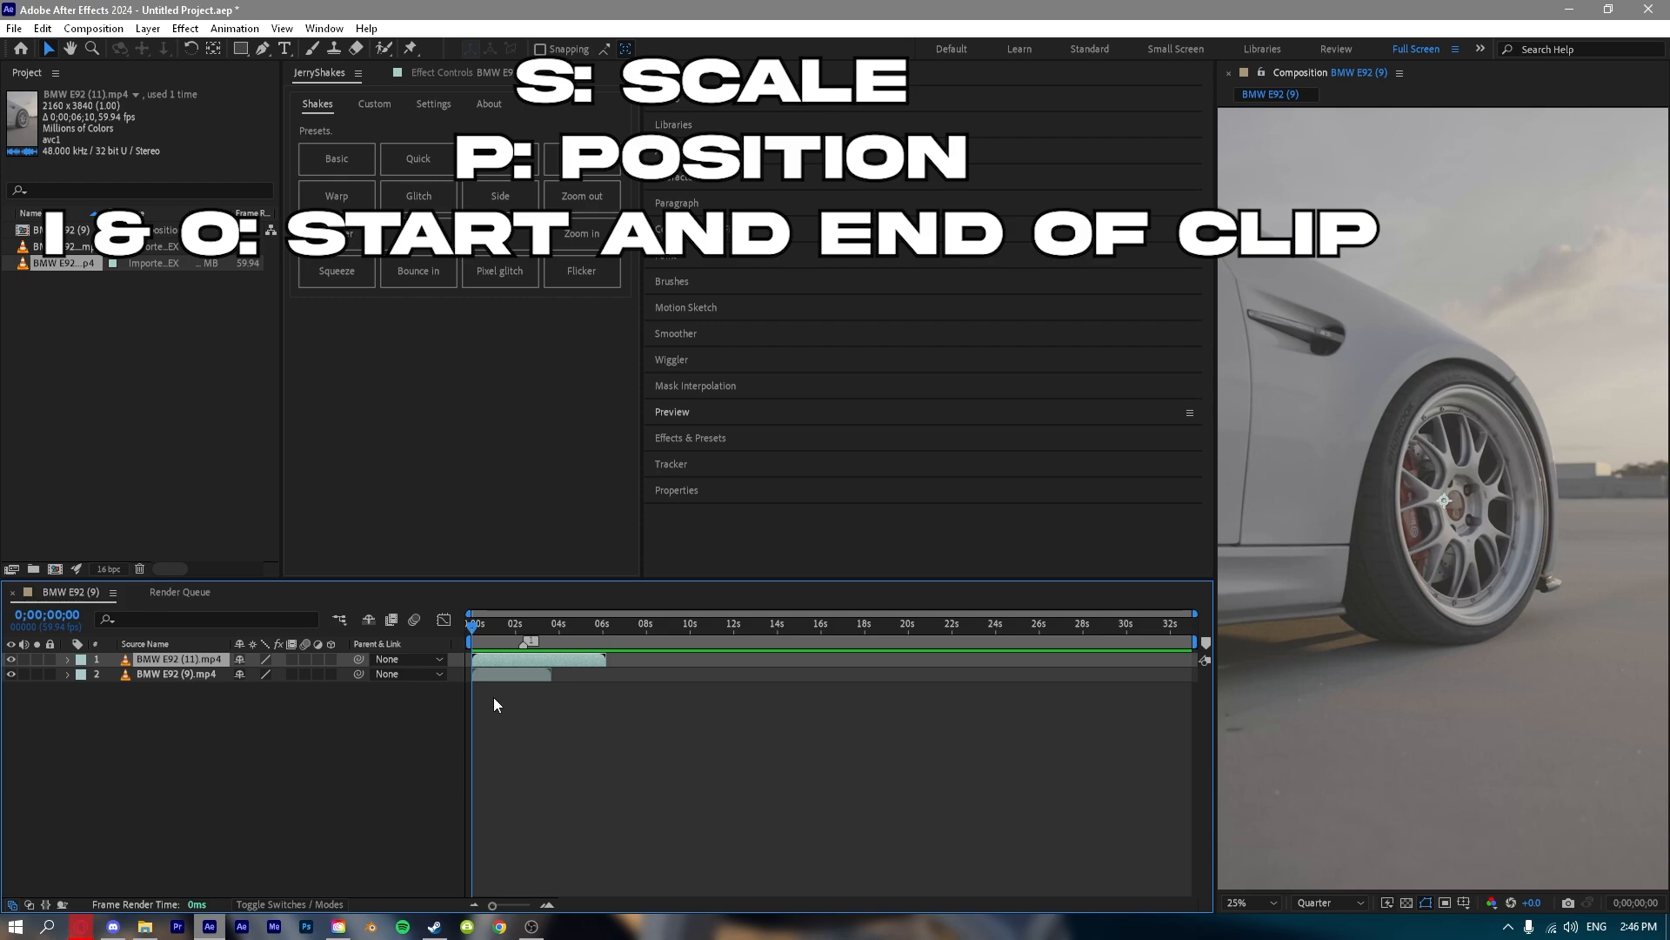
Split the BMW E92 (11).mp4 layer at 0;00;02;03.
left_click(520, 621)
scroll(513, 698, "up", 2)
left_click_drag(504, 697, 626, 715)
scroll(498, 717, "up", 4)
left_click_drag(518, 620, 830, 656)
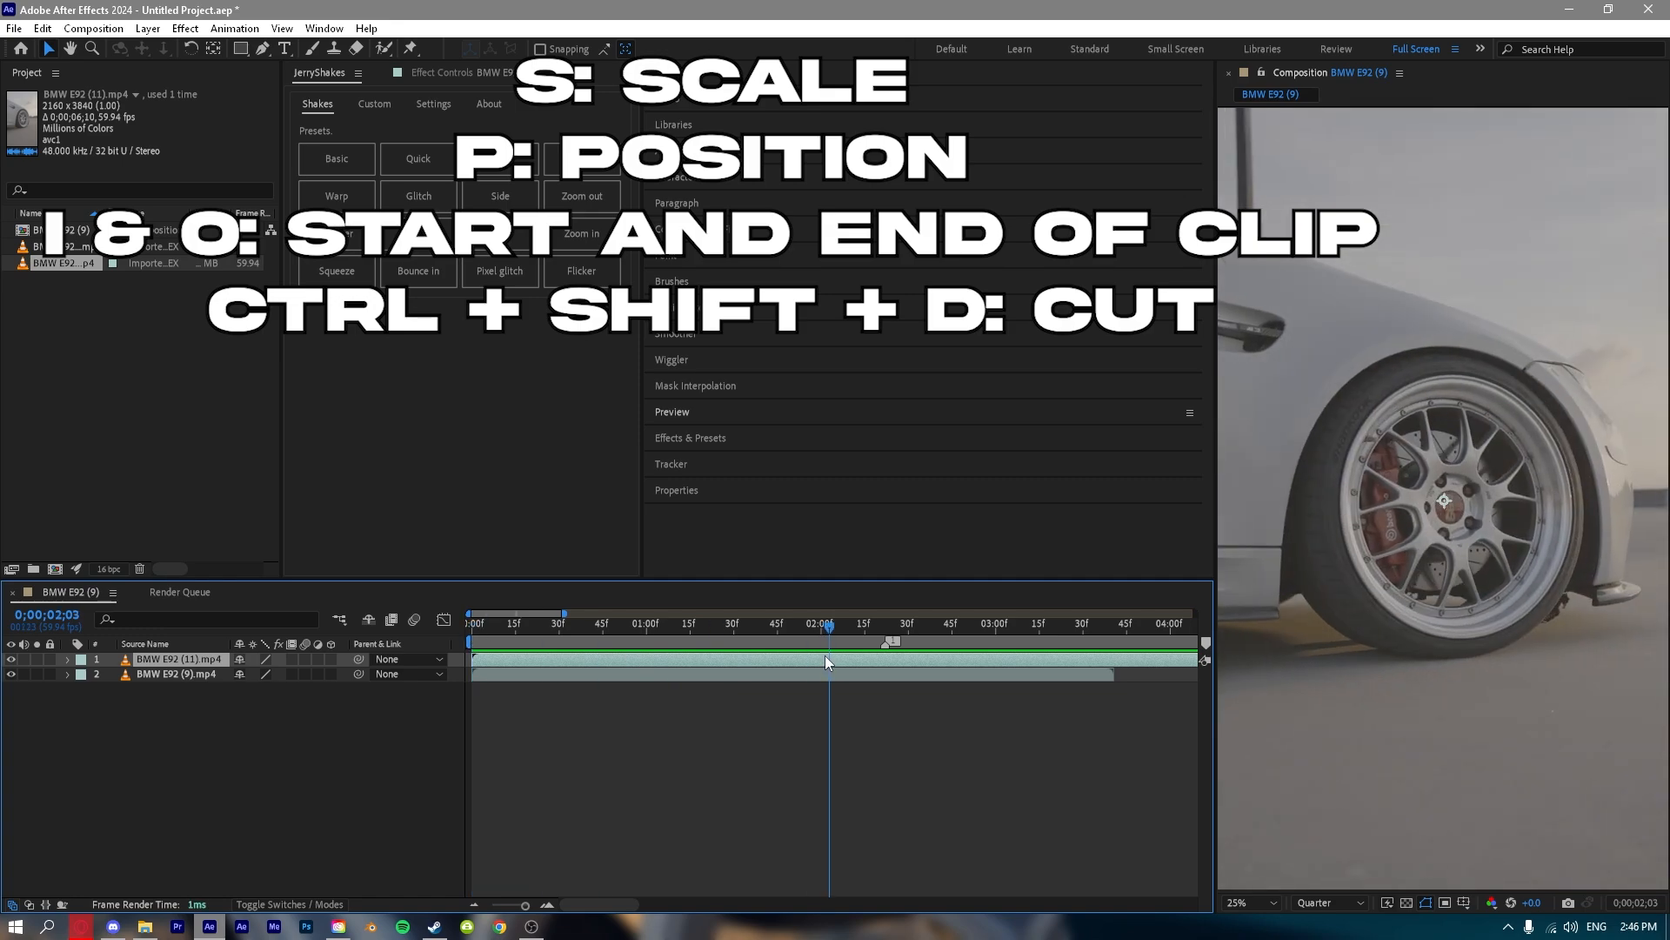
key("ctrl+shift+d")
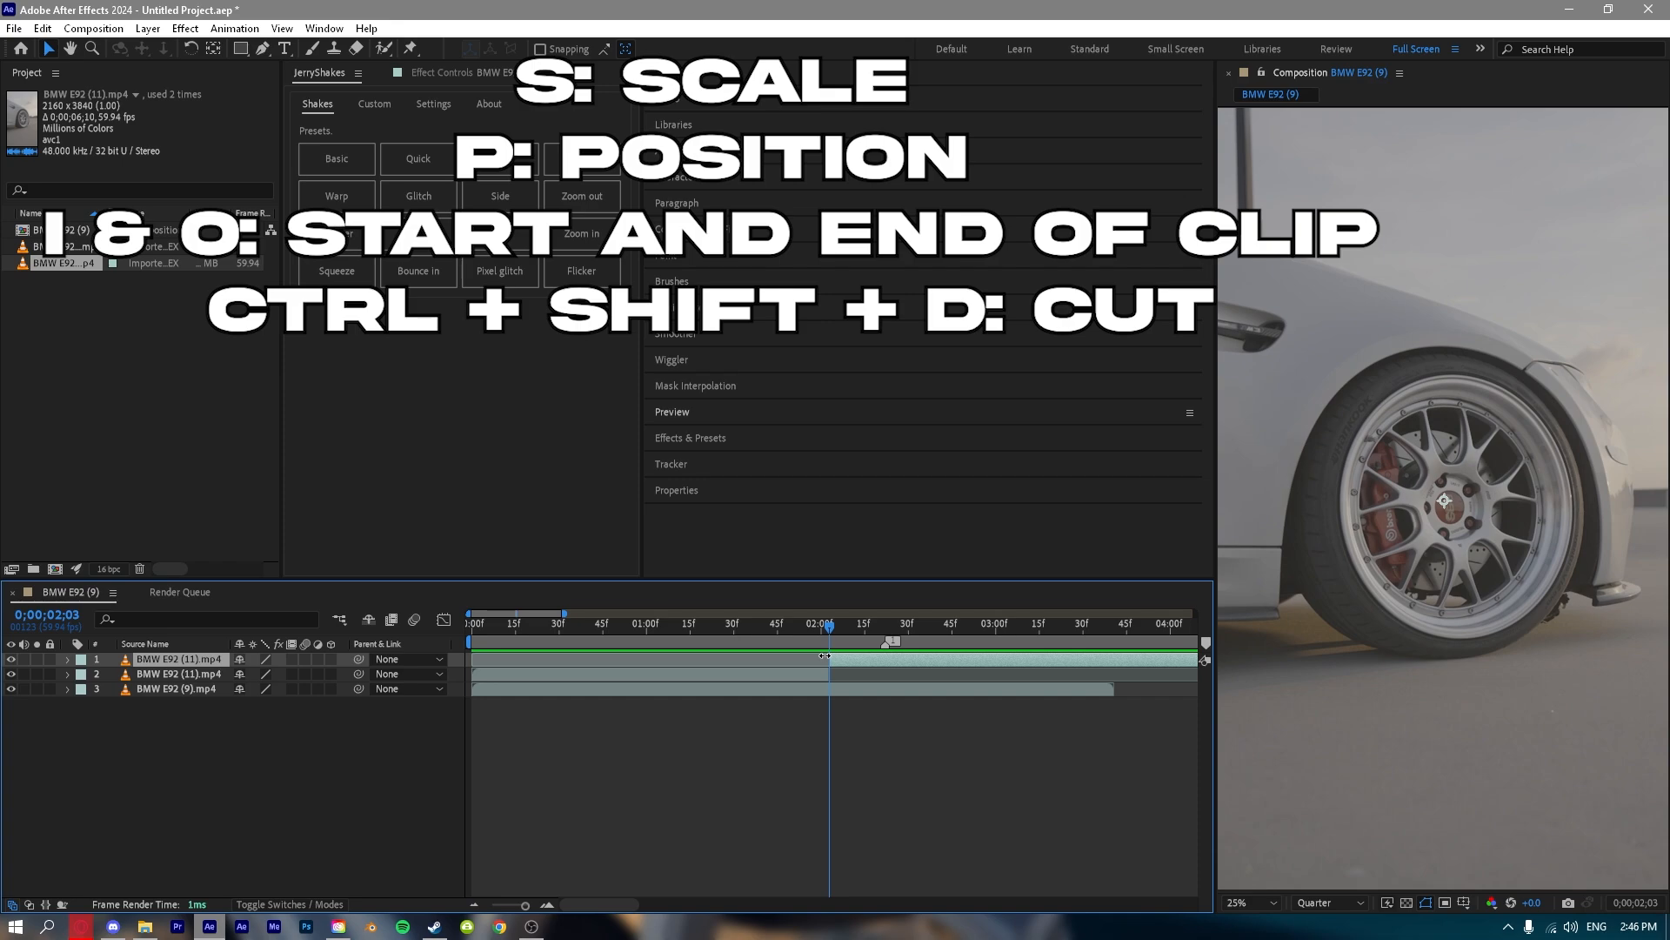
Try deleting the segment of the BMW E92 (11).mp4 layer before the cut, scrub across the gap, and undo the edits.
left_click(688, 673)
left_click(625, 618)
left_click_drag(625, 610, 863, 583)
left_click(863, 659)
left_click(795, 675)
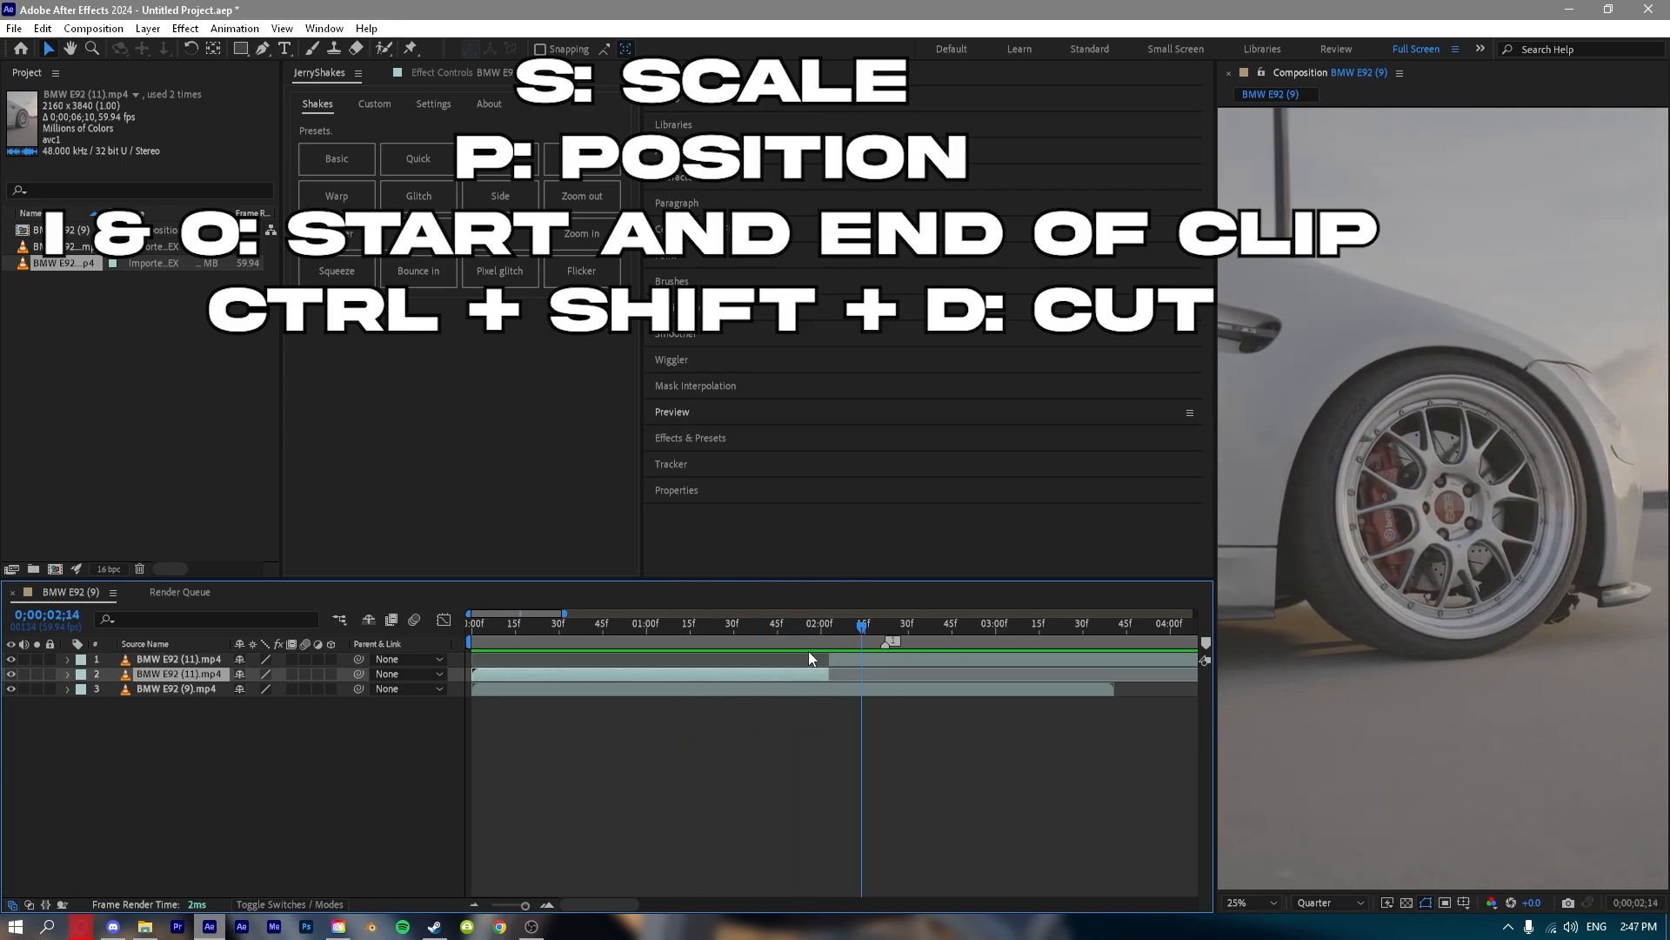
key("BackSpace")
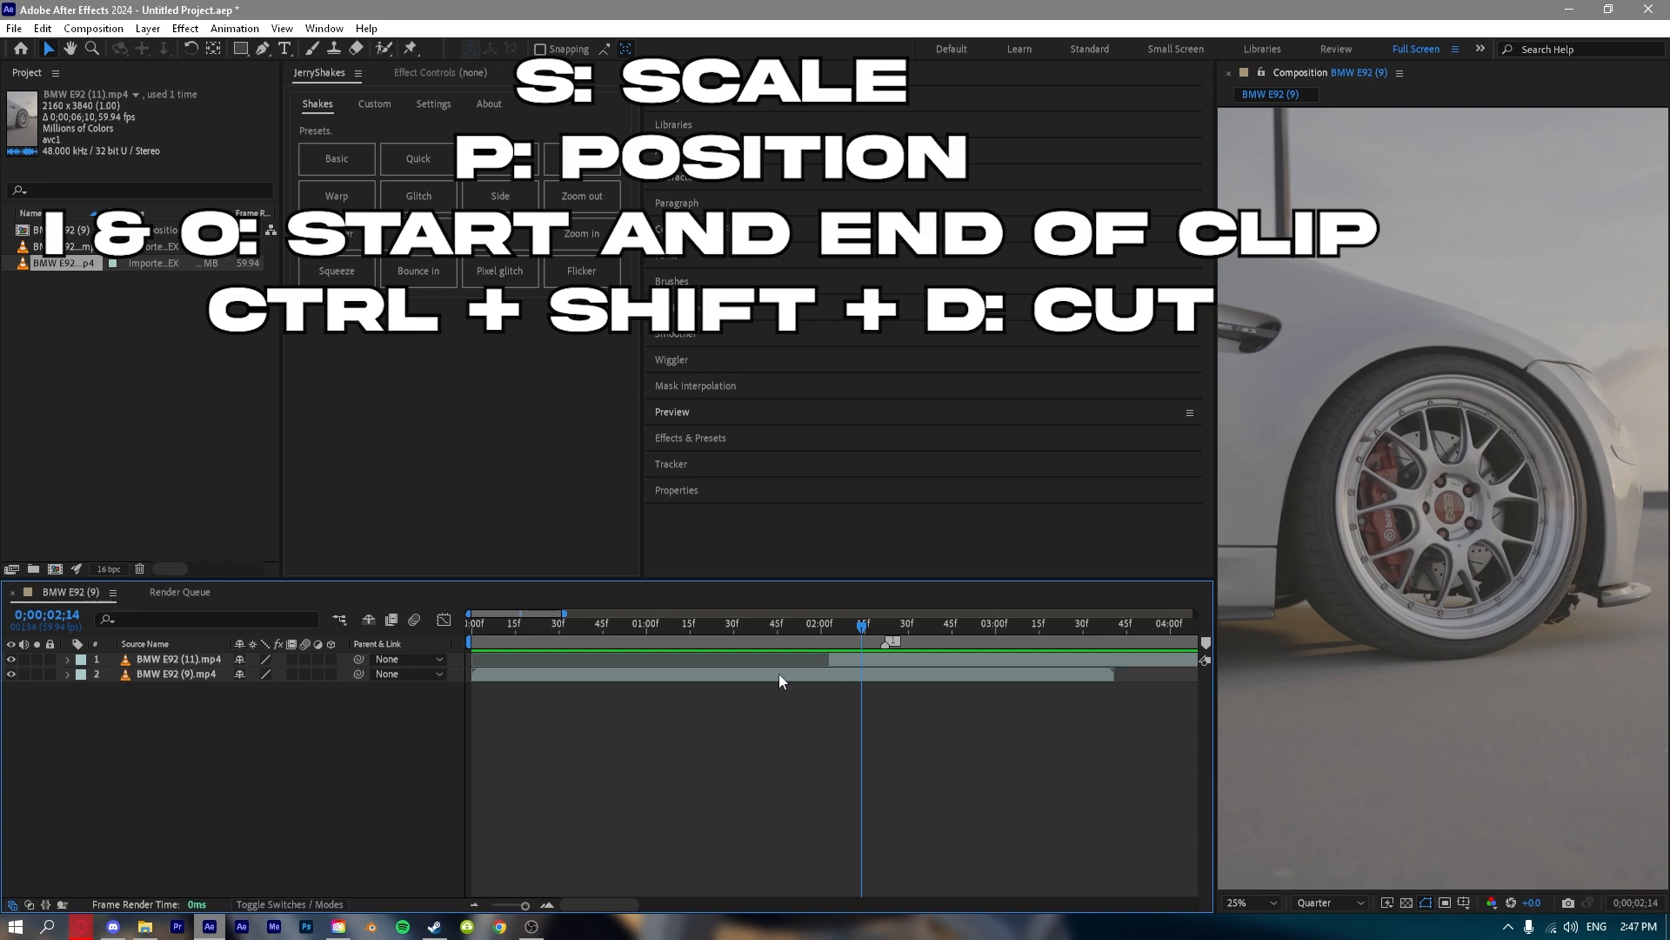
left_click_drag(829, 640, 583, 612)
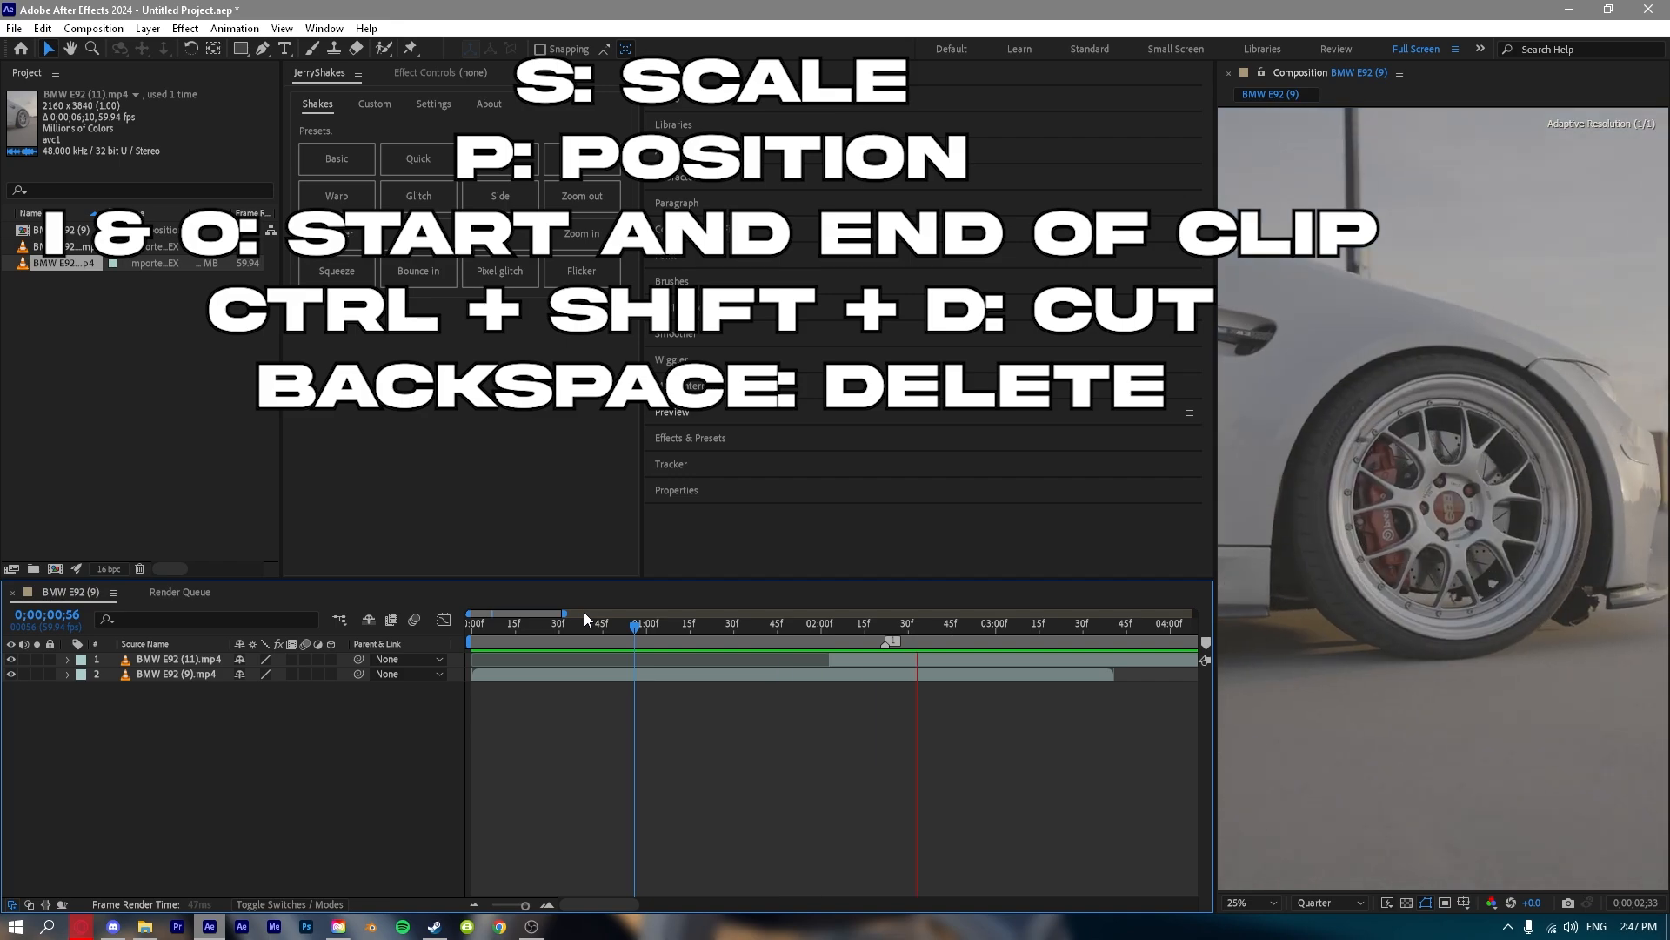
key("ctrl+z")
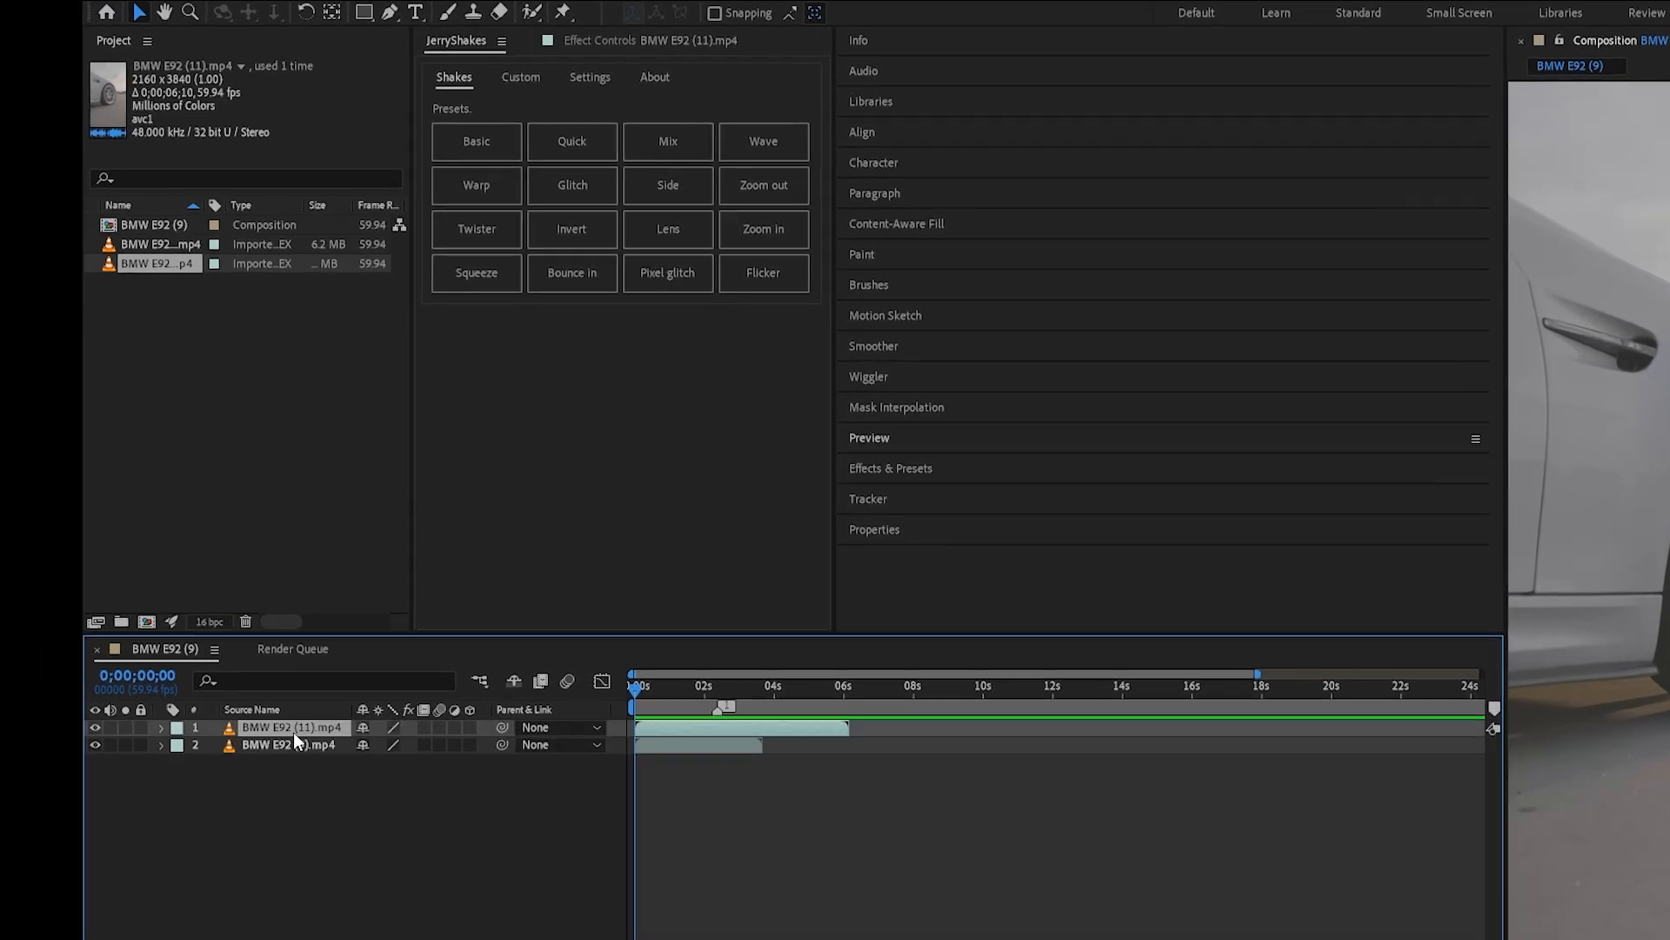
Try enabling time remapping on the BMW E92 (11).mp4 layer.
right_click(172, 659)
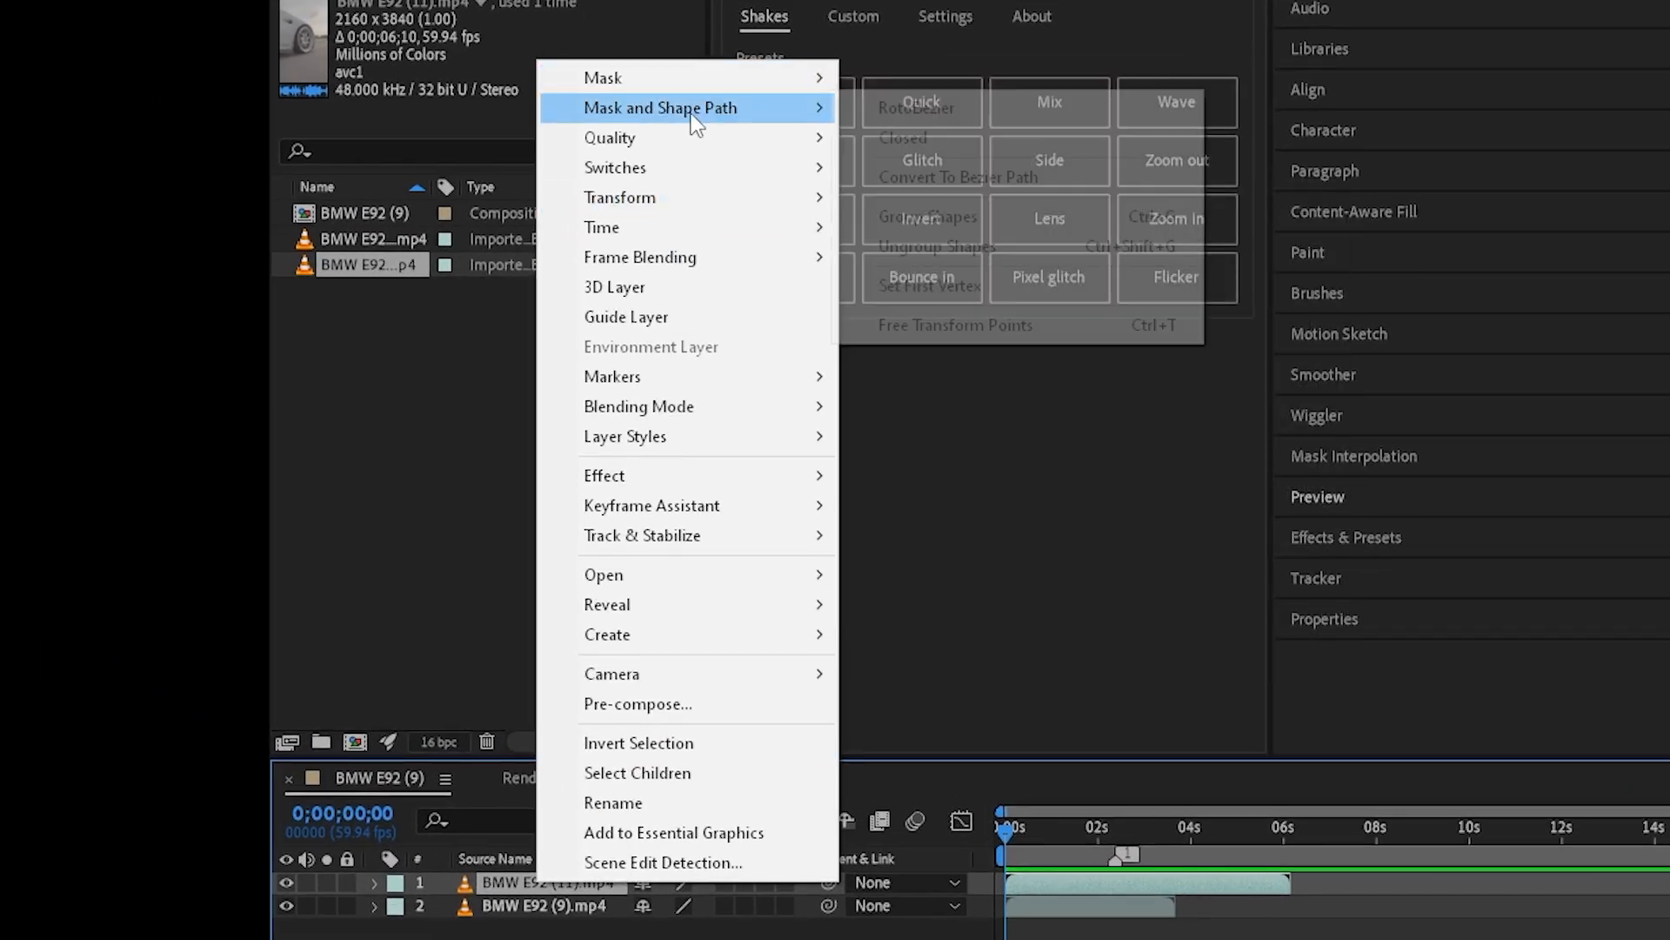
mouse_move(566, 599)
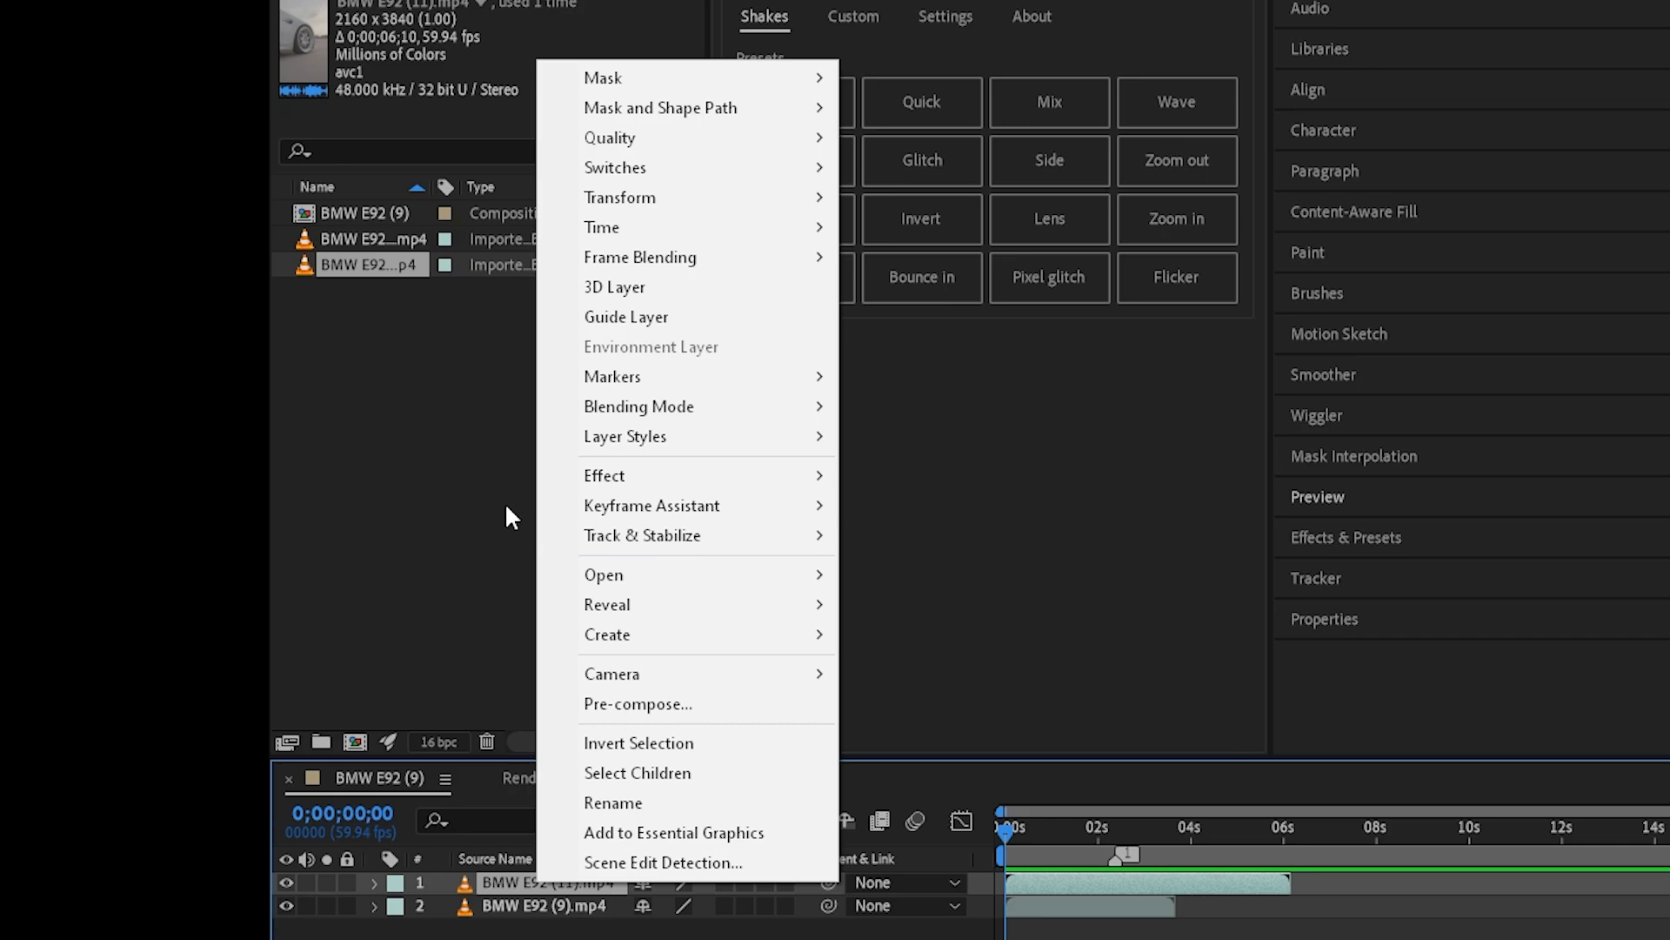
mouse_move(698, 228)
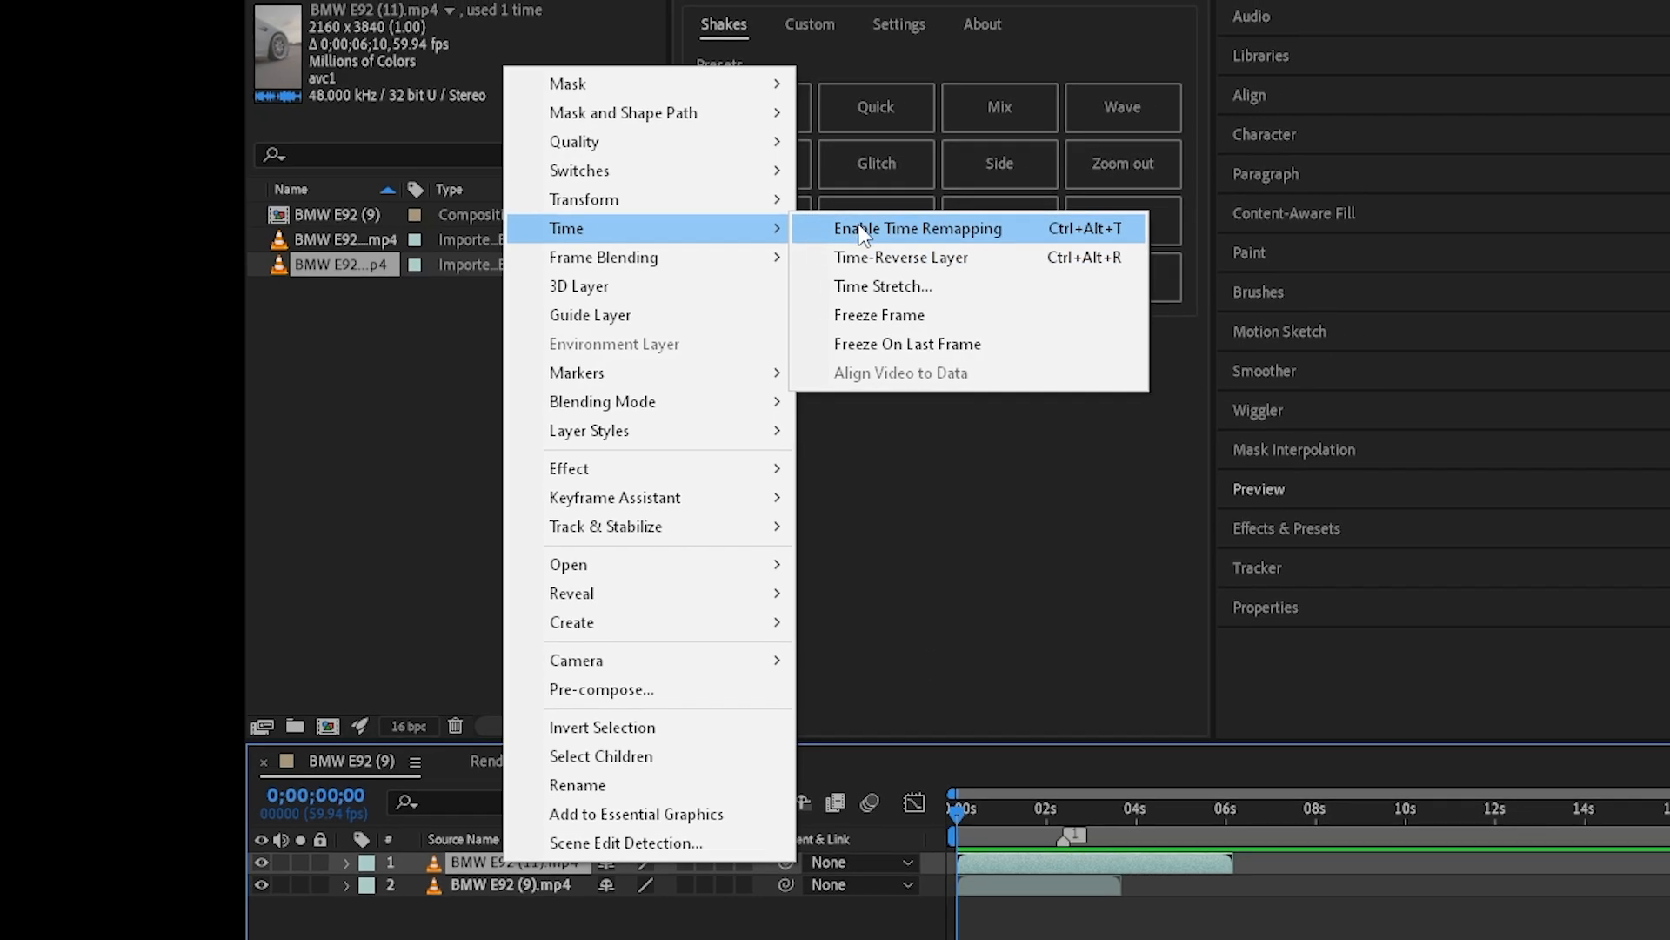
left_click(861, 228)
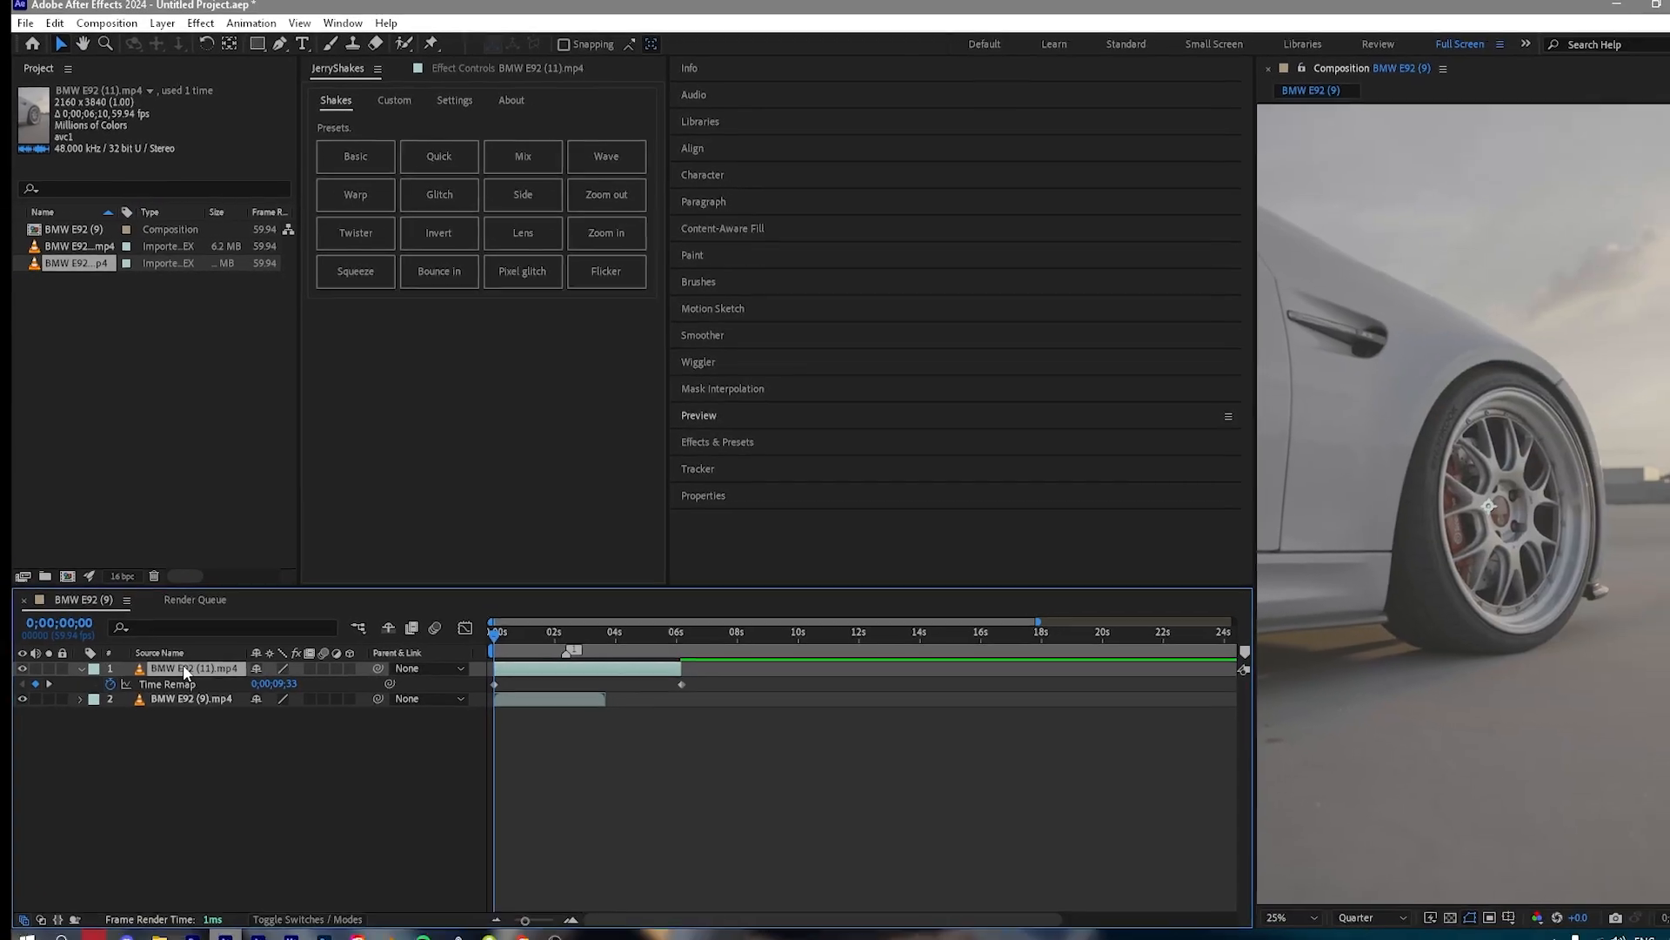
key("u")
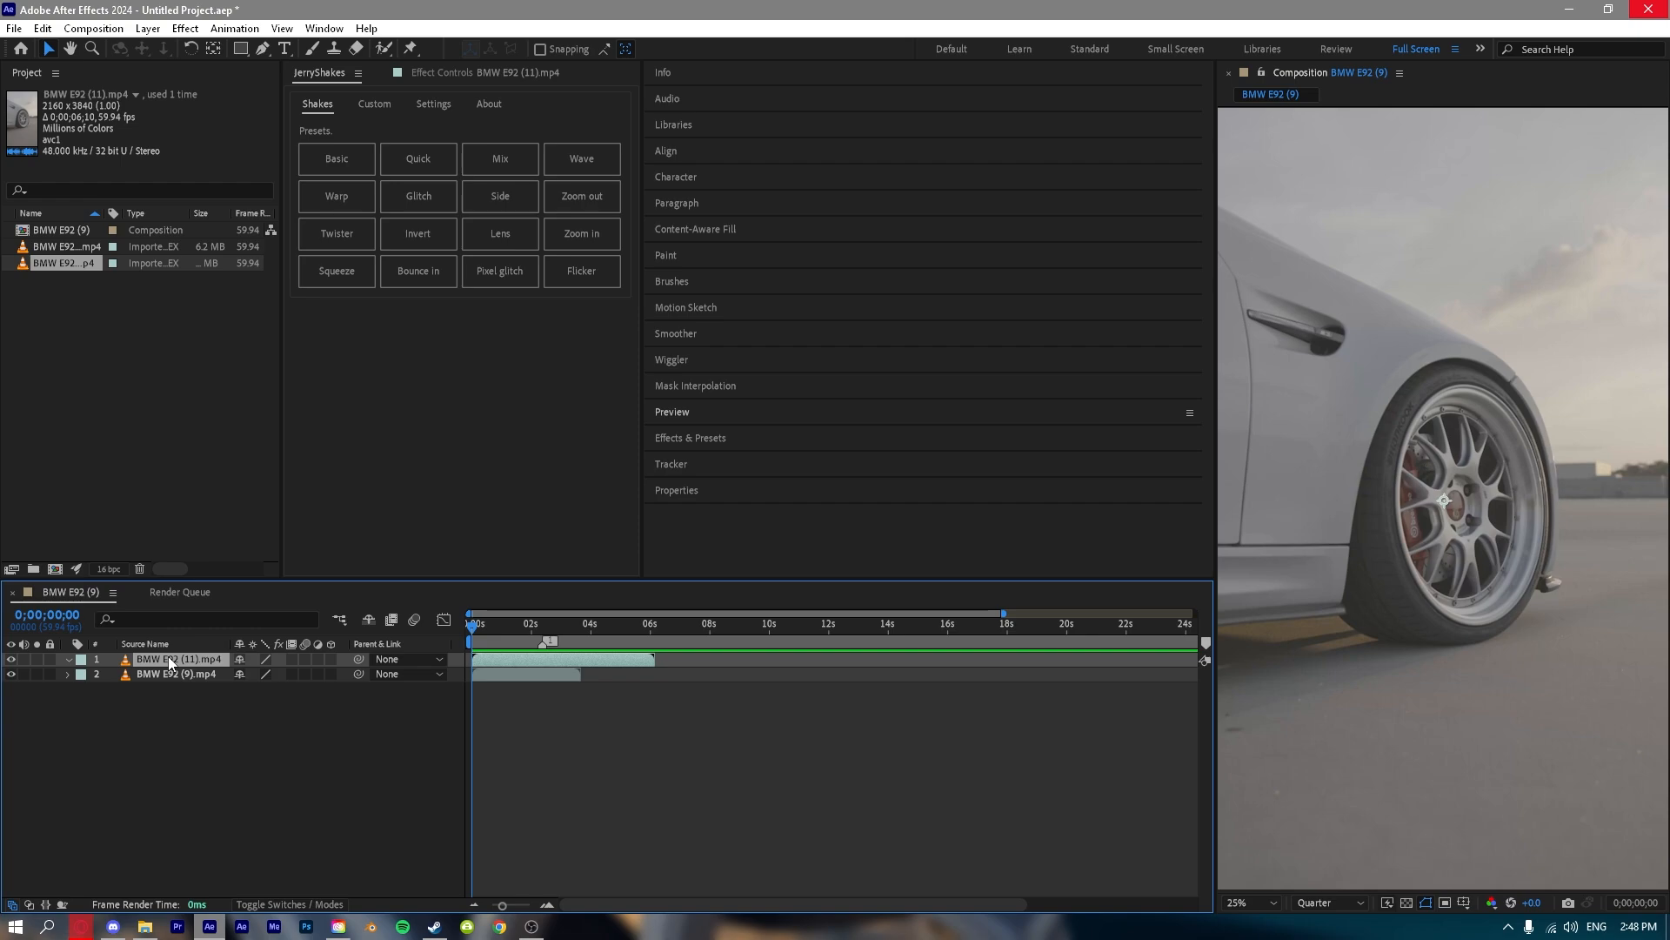
Time-reverse the BMW E92 (11).mp4 layer and reverse it again to restore its original direction.
right_click(170, 656)
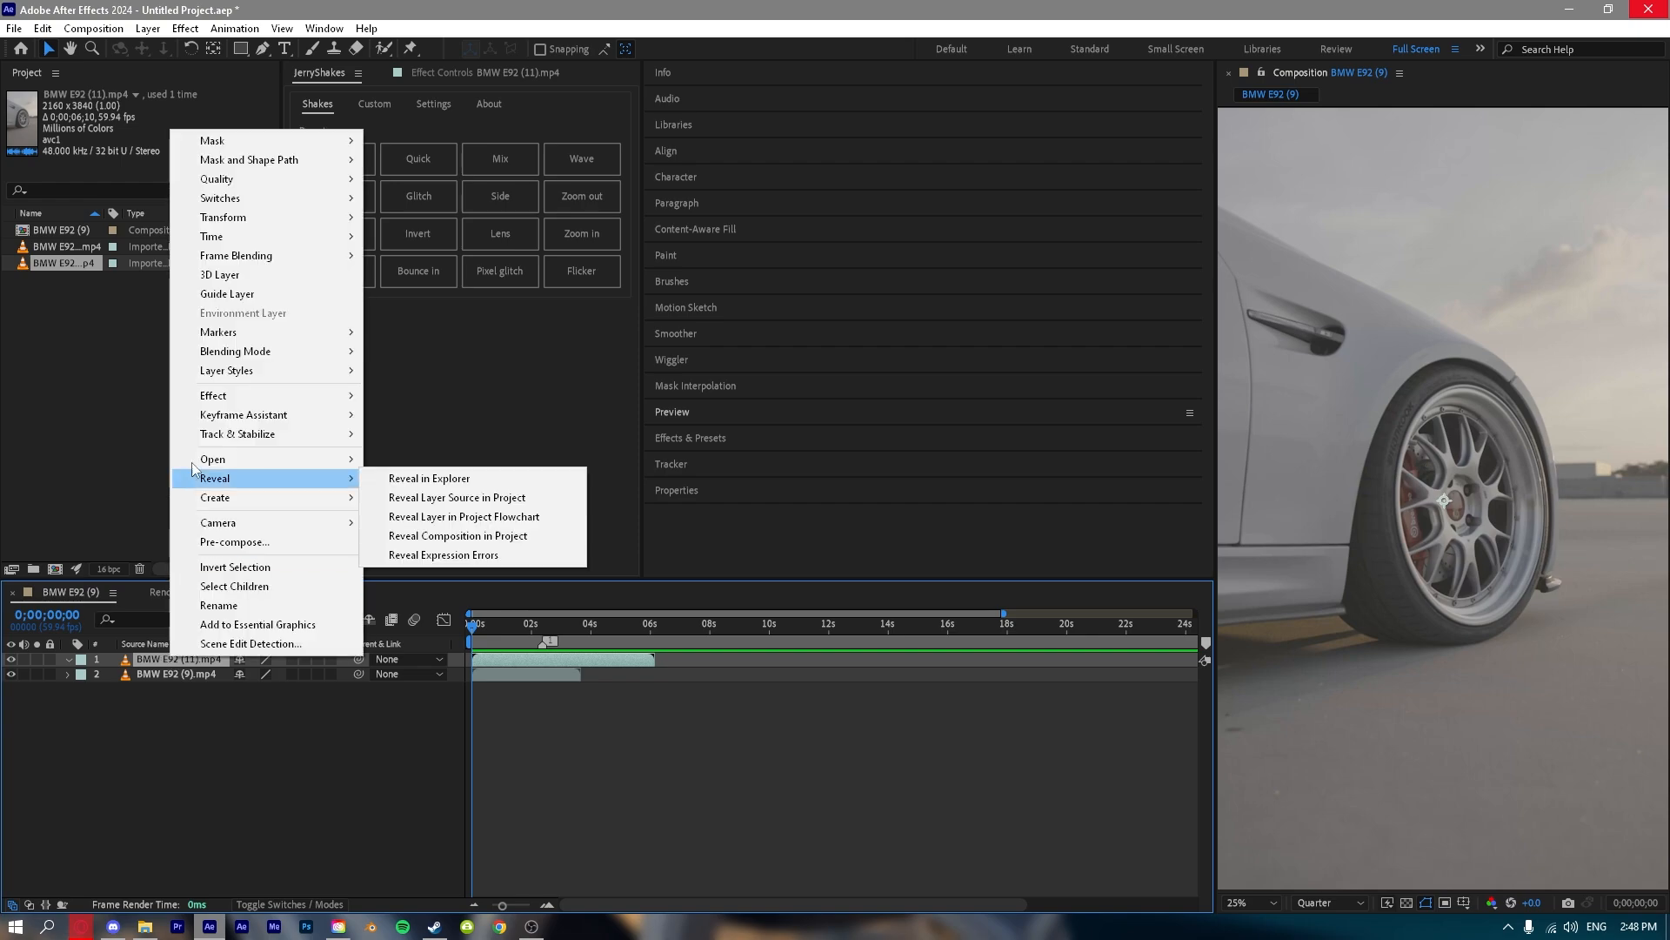
mouse_move(261, 236)
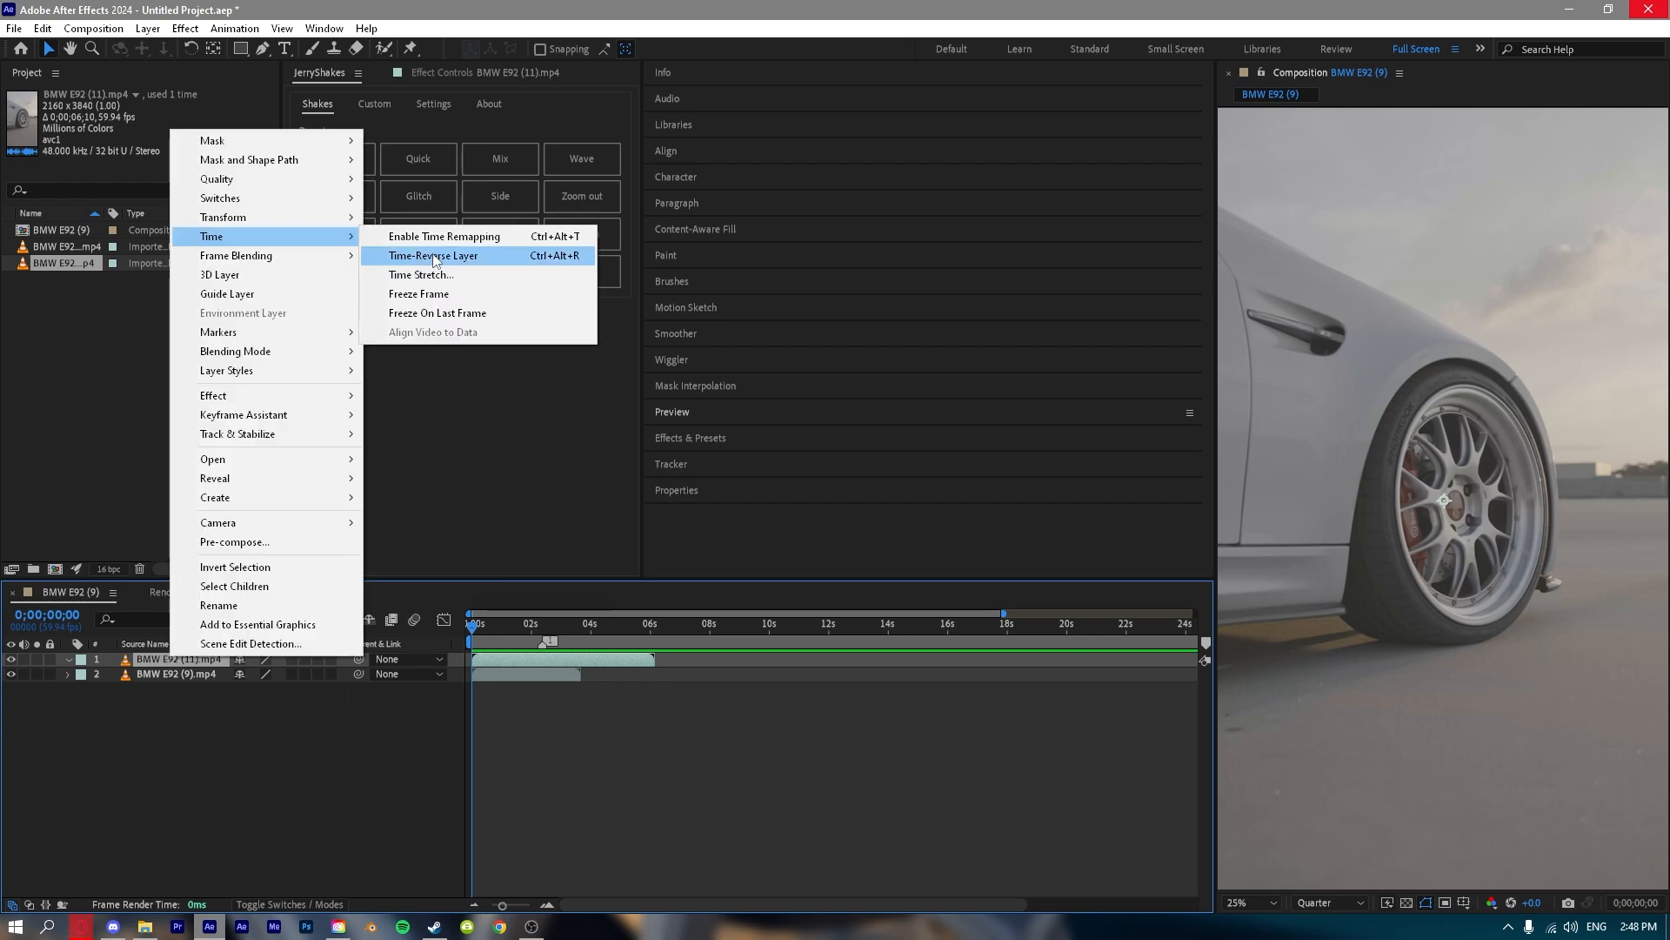
left_click(435, 256)
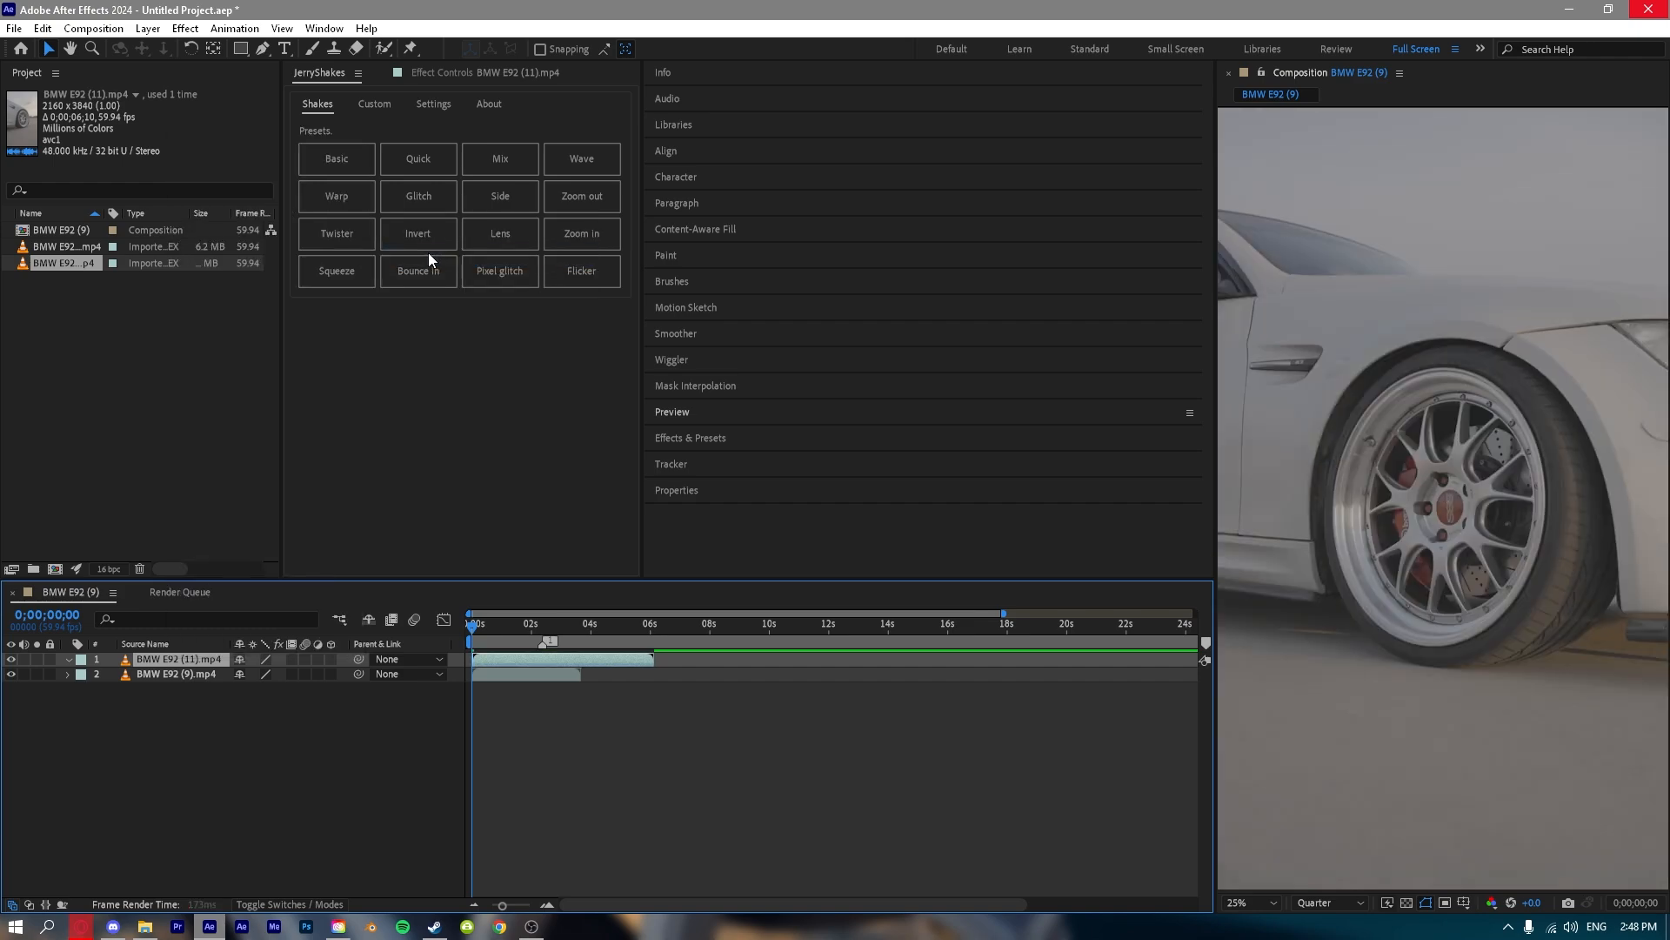
right_click(162, 661)
mouse_move(315, 251)
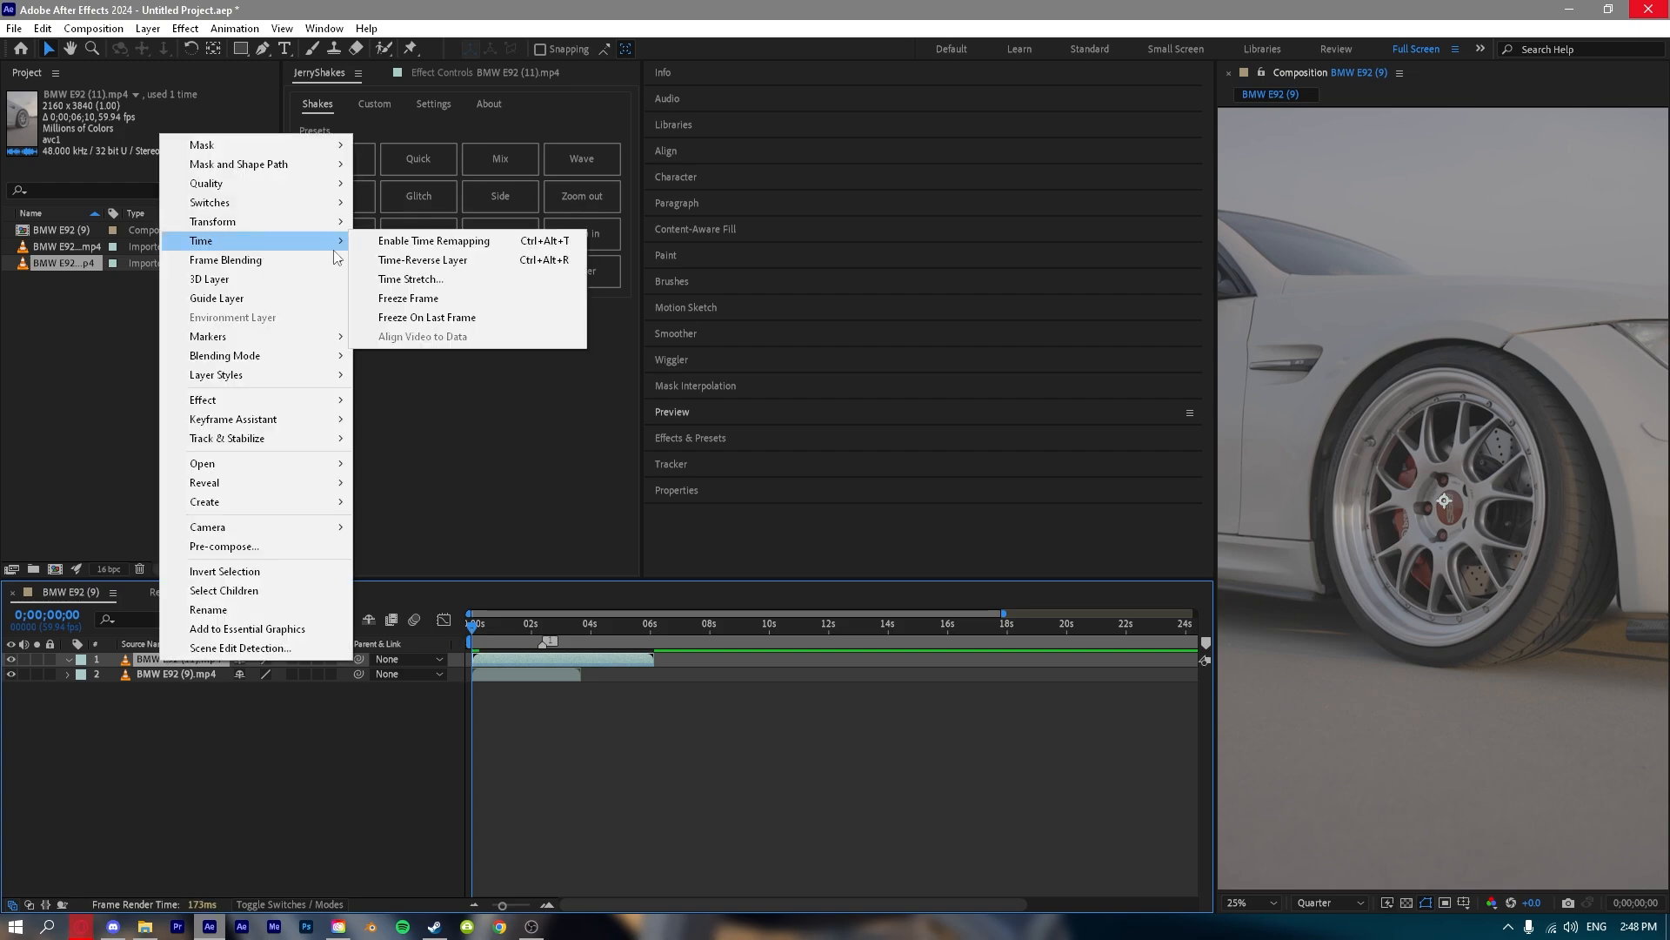
left_click(426, 259)
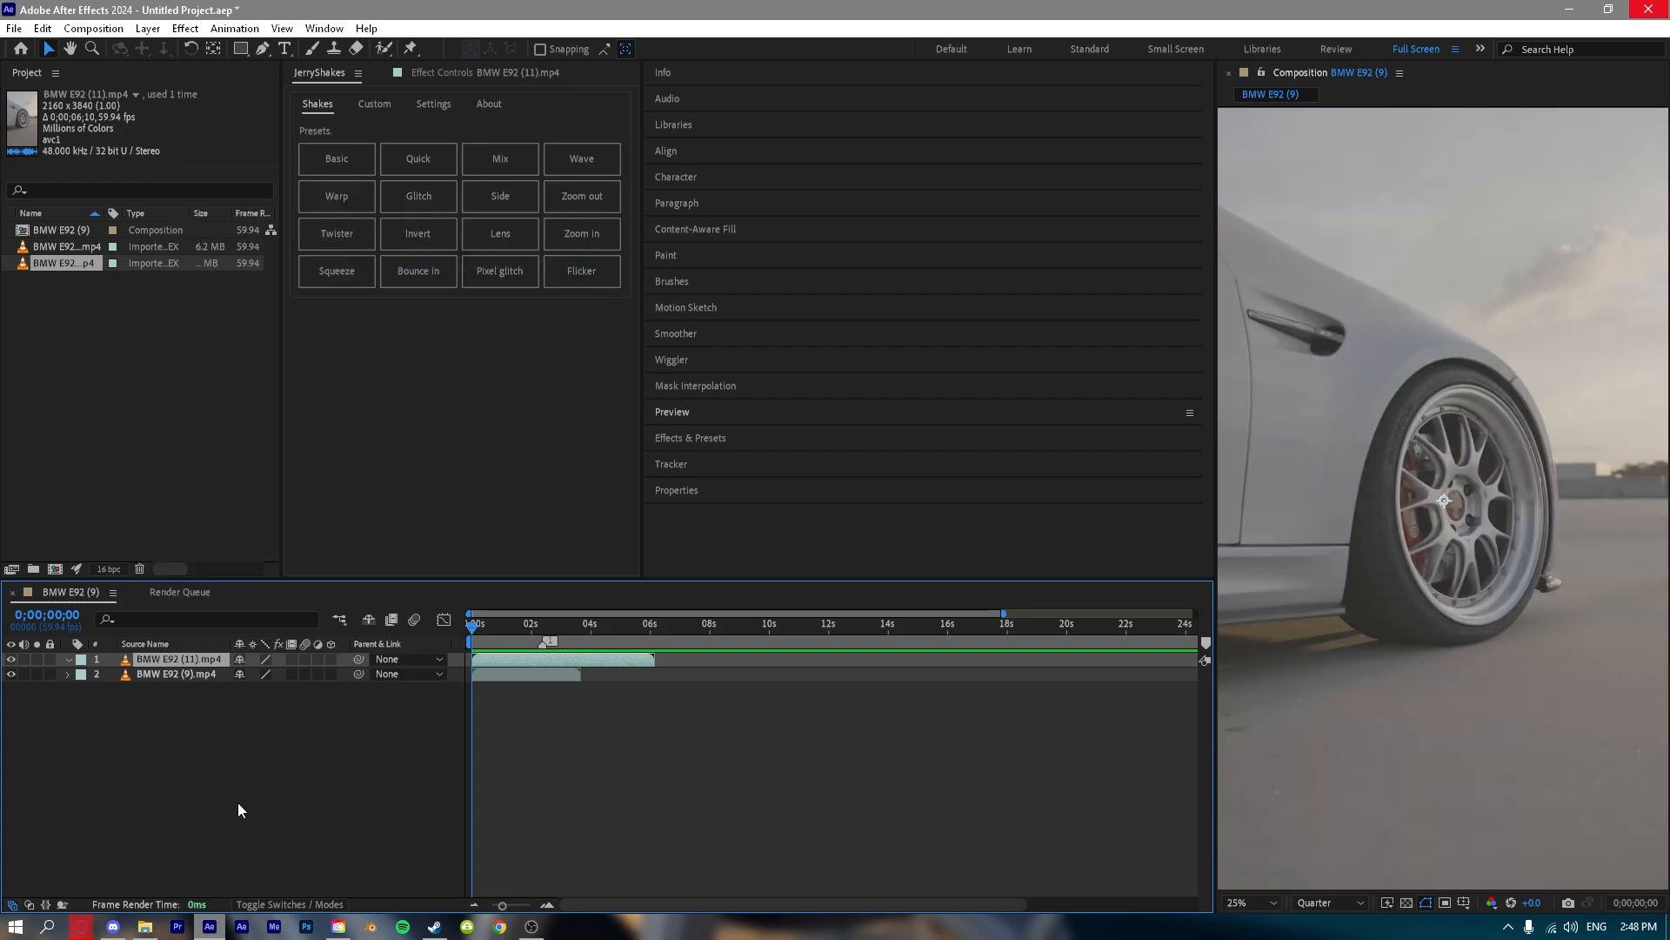
Try stretch factors of 50, 200 and 100 for the BMW E92 (11).mp4 layer and apply a Time Stretch of 90.
right_click(207, 661)
right_click(177, 660)
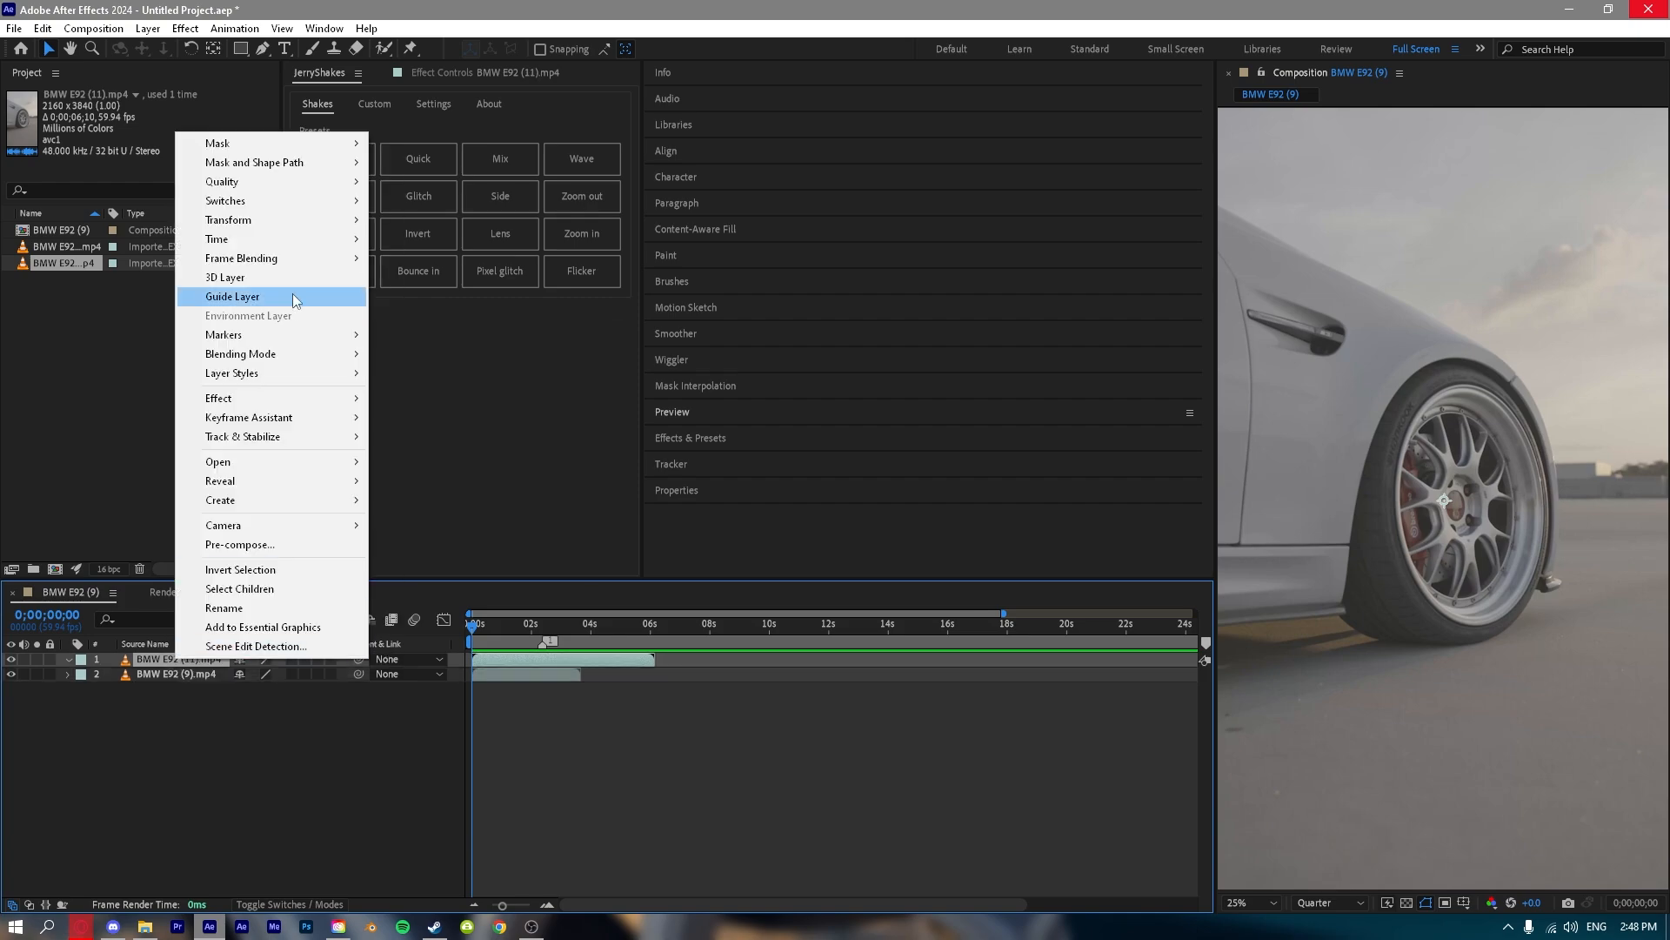
mouse_move(261, 238)
left_click(462, 278)
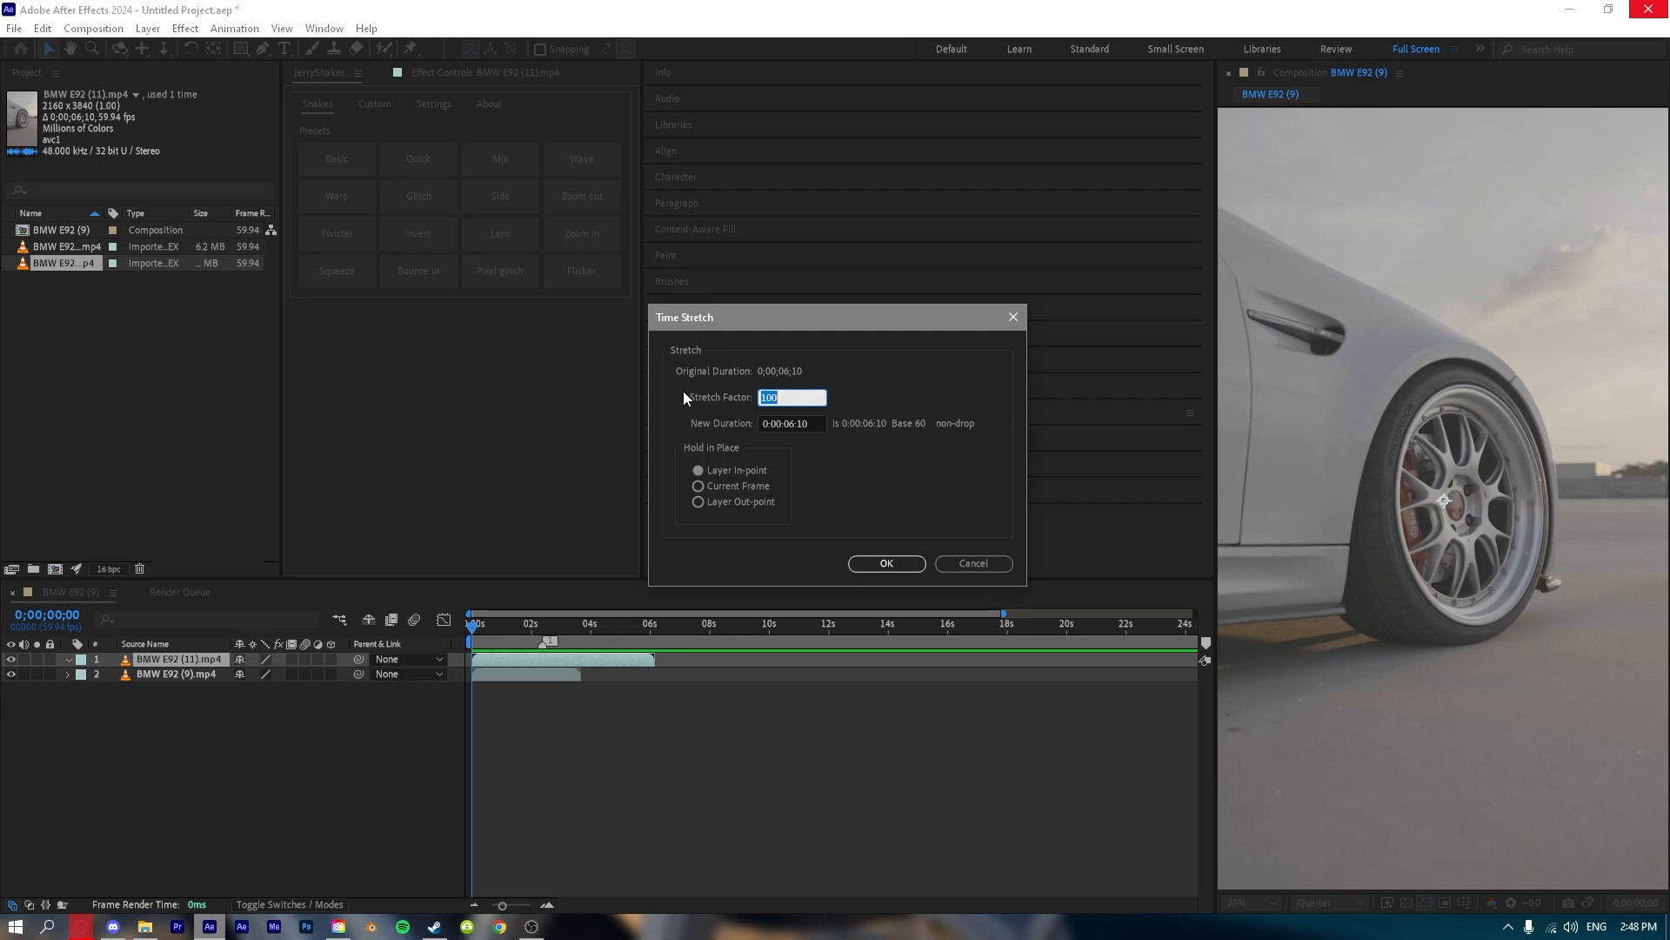
type("50")
key("BackSpace")
key("BackSpace")
type("200")
key("BackSpace")
key("BackSpace")
key("BackSpace")
type("100")
key("BackSpace")
key("BackSpace")
key("BackSpace")
type("90")
left_click(863, 563)
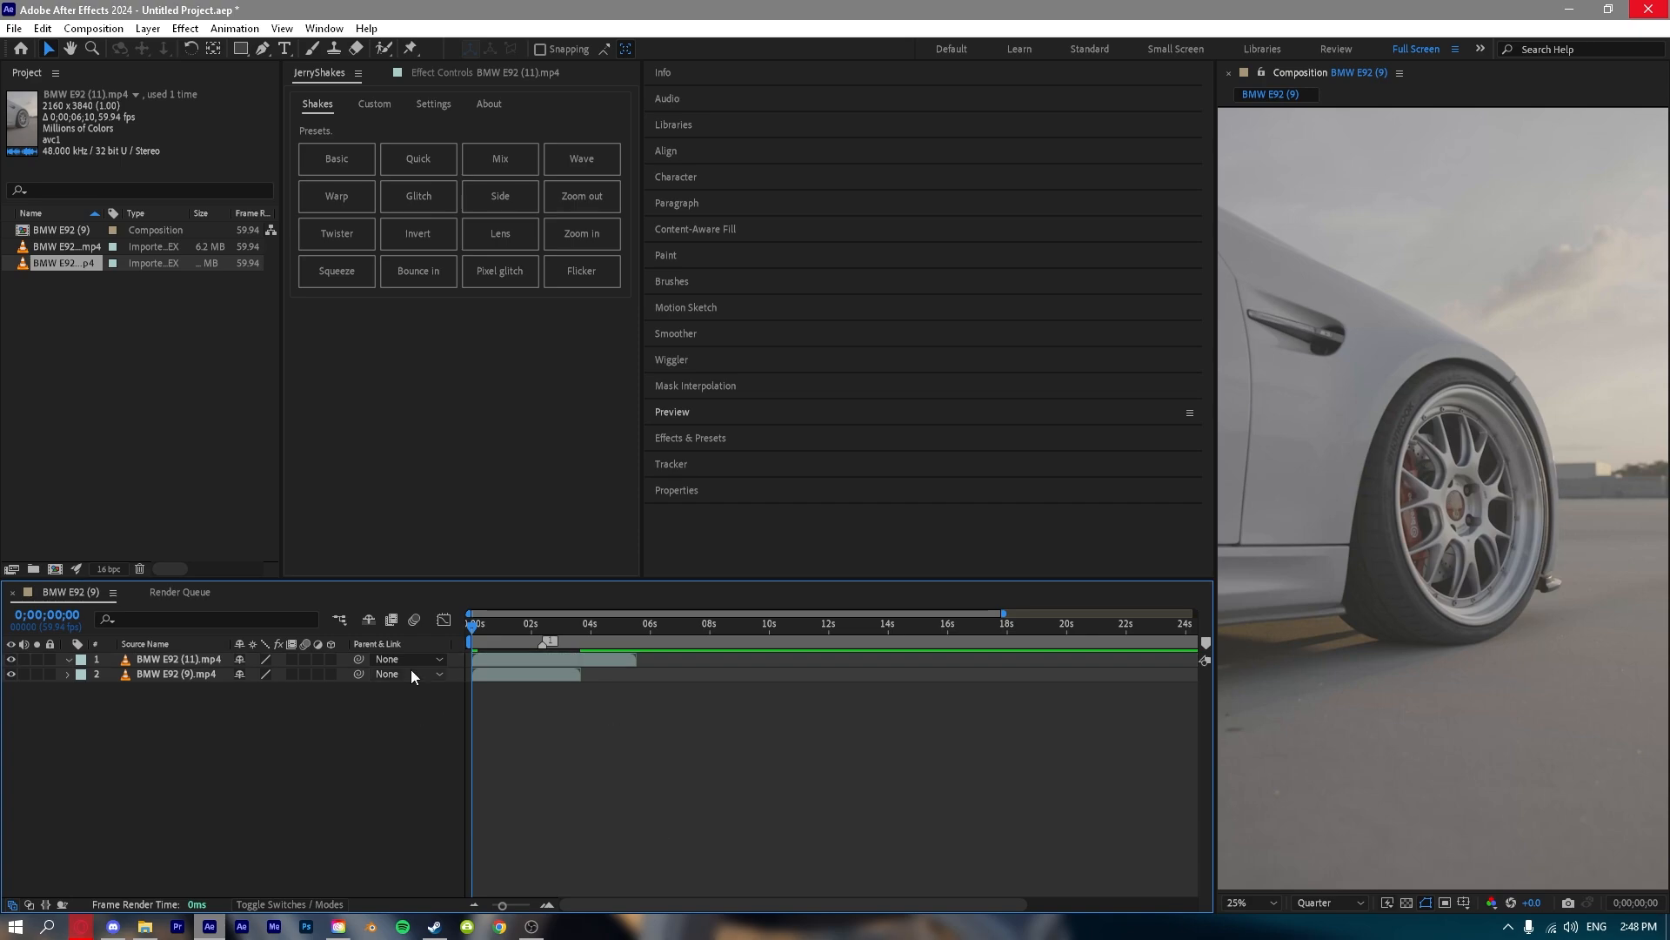
Try a freeze frame at the start of the BMW E92 (11).mp4 layer, scrub through it, and undo the freeze.
right_click(497, 658)
mouse_move(609, 240)
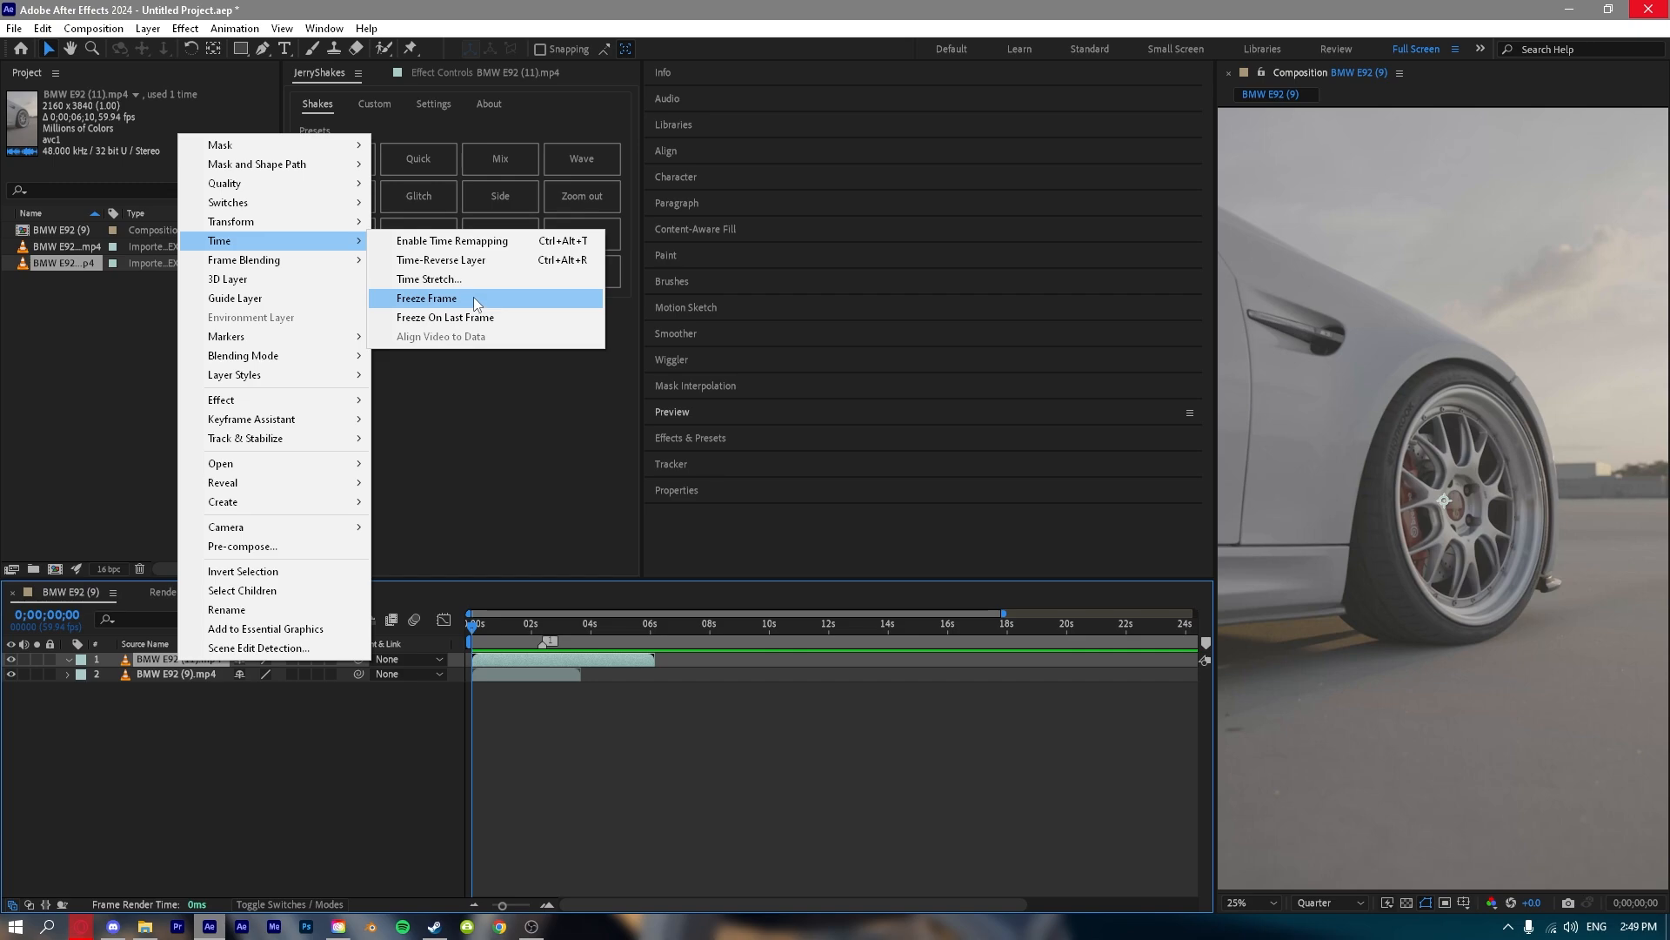
left_click(473, 296)
left_click(543, 624)
left_click_drag(549, 627, 577, 635)
key("ctrl+z")
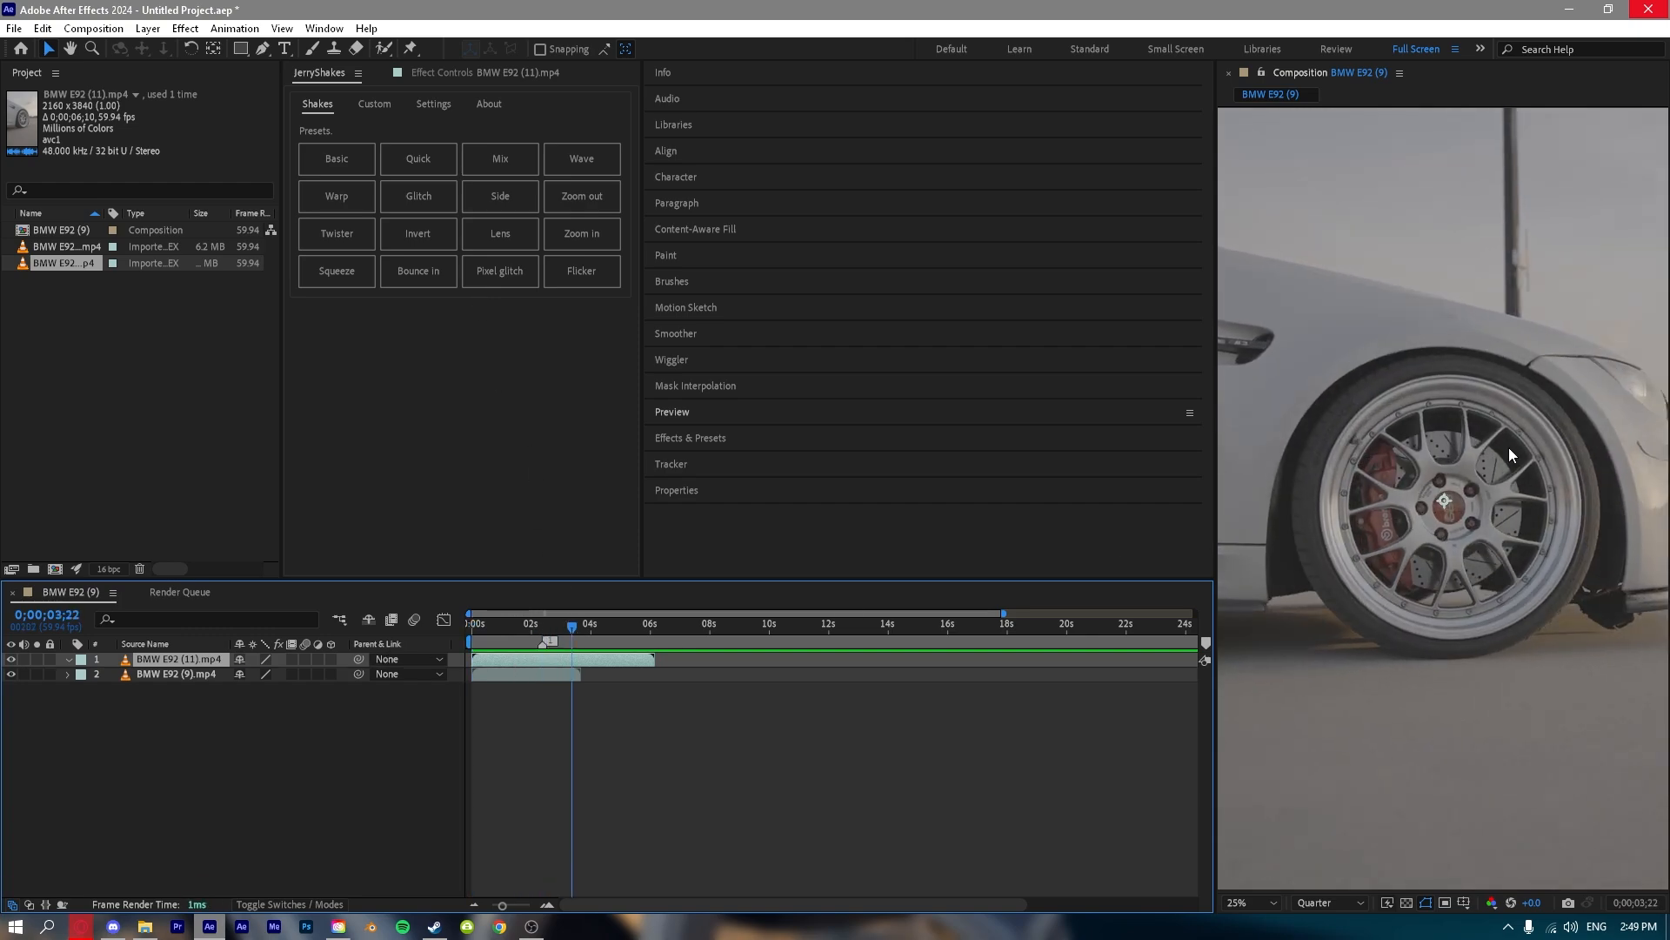
Freeze the BMW E92 (11).mp4 layer on its frame at 0;00;03;22, scrub back to check it, and undo the freeze.
right_click(558, 659)
mouse_move(656, 215)
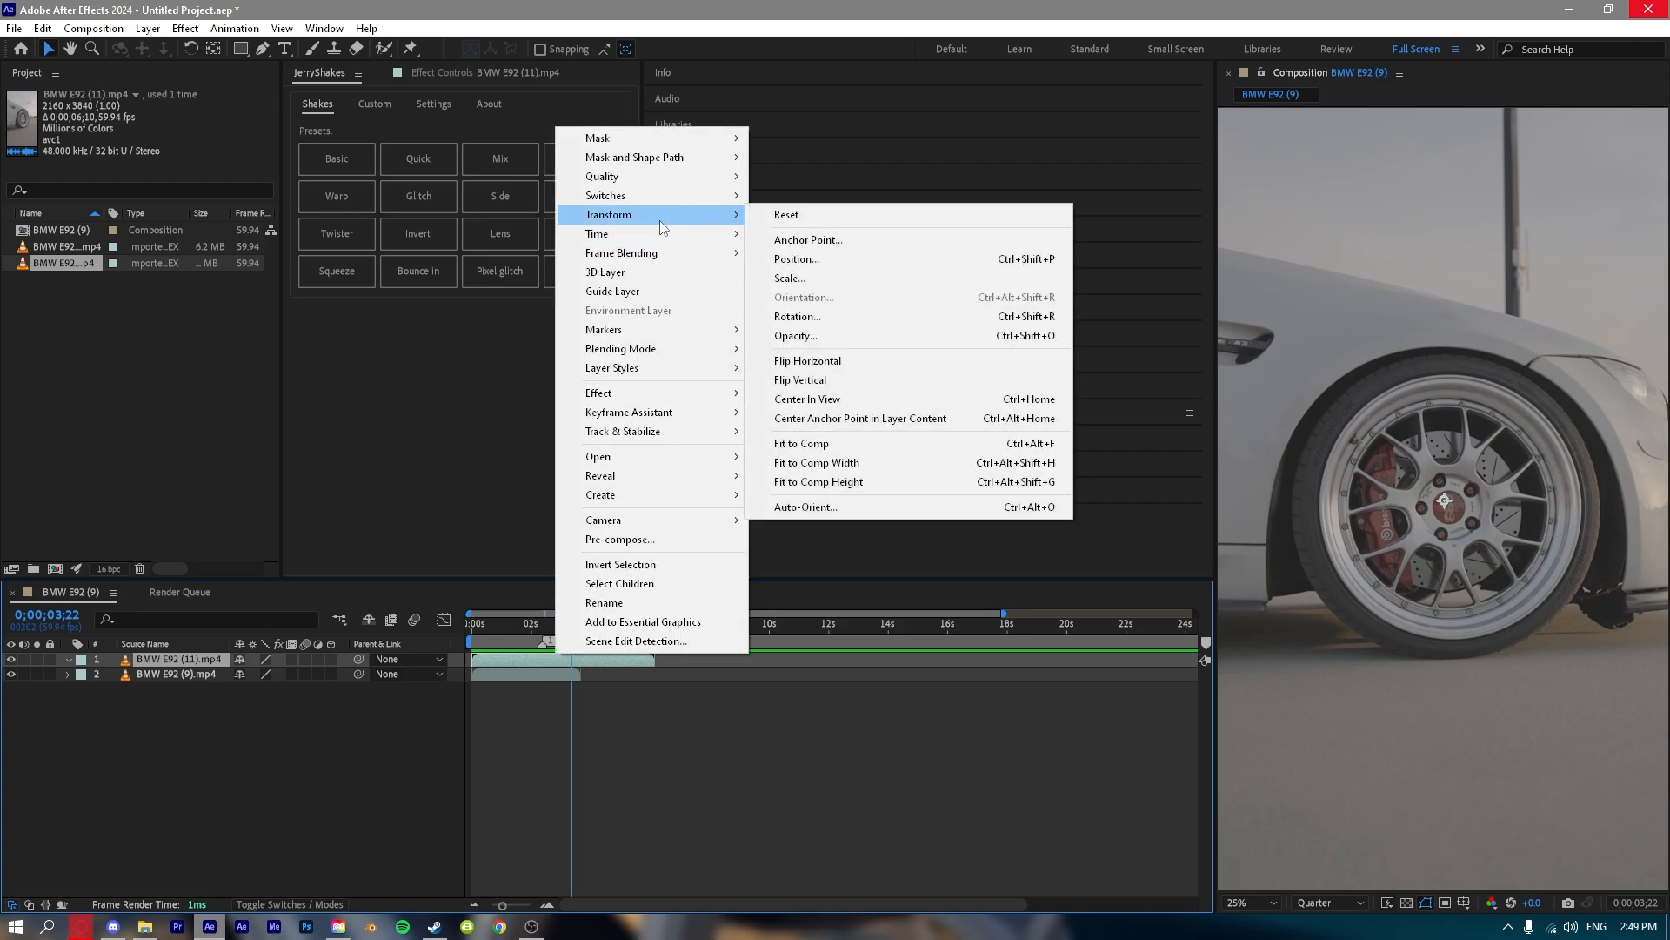
mouse_move(700, 234)
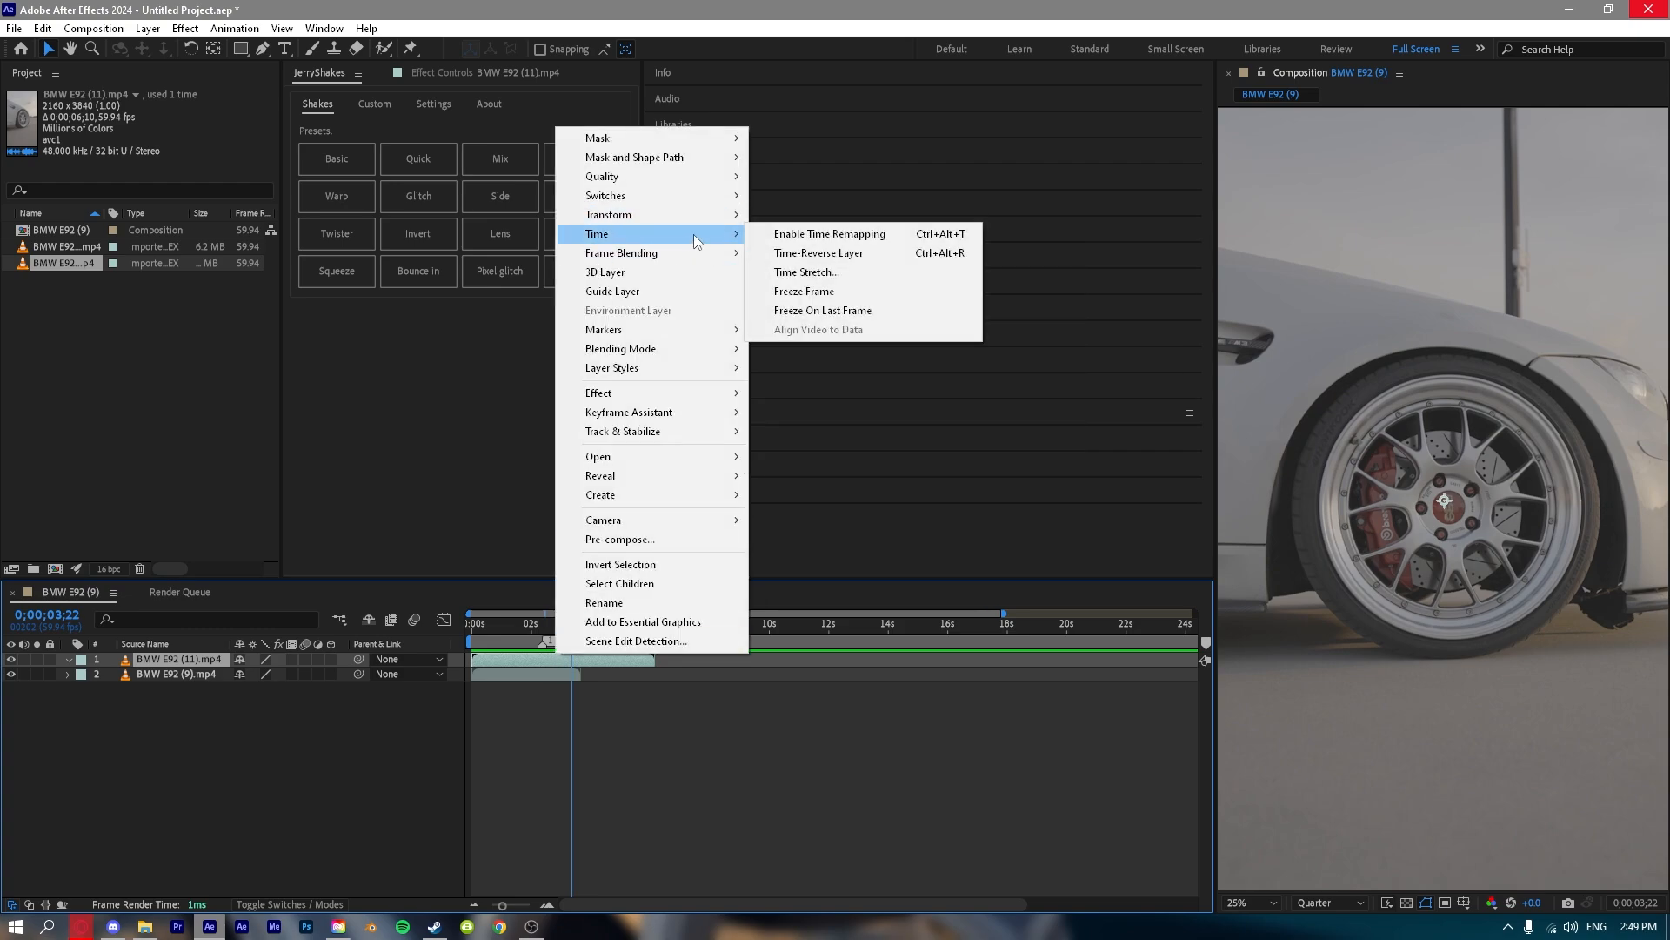
left_click(838, 292)
left_click_drag(571, 625, 527, 645)
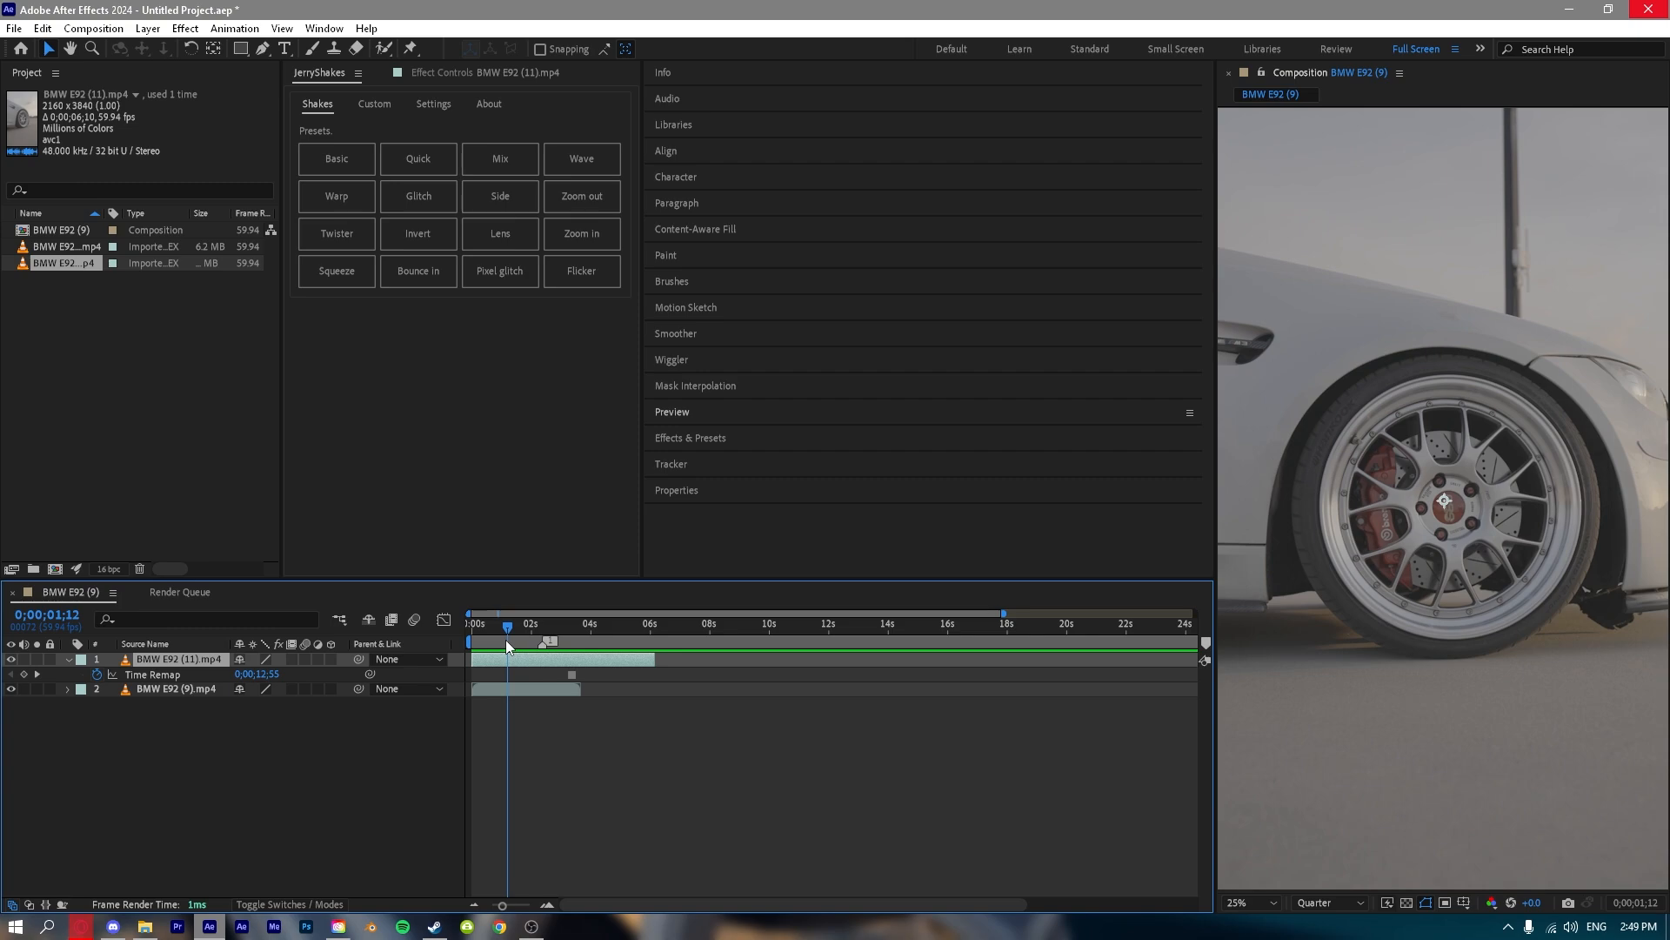
key("ctrl+z")
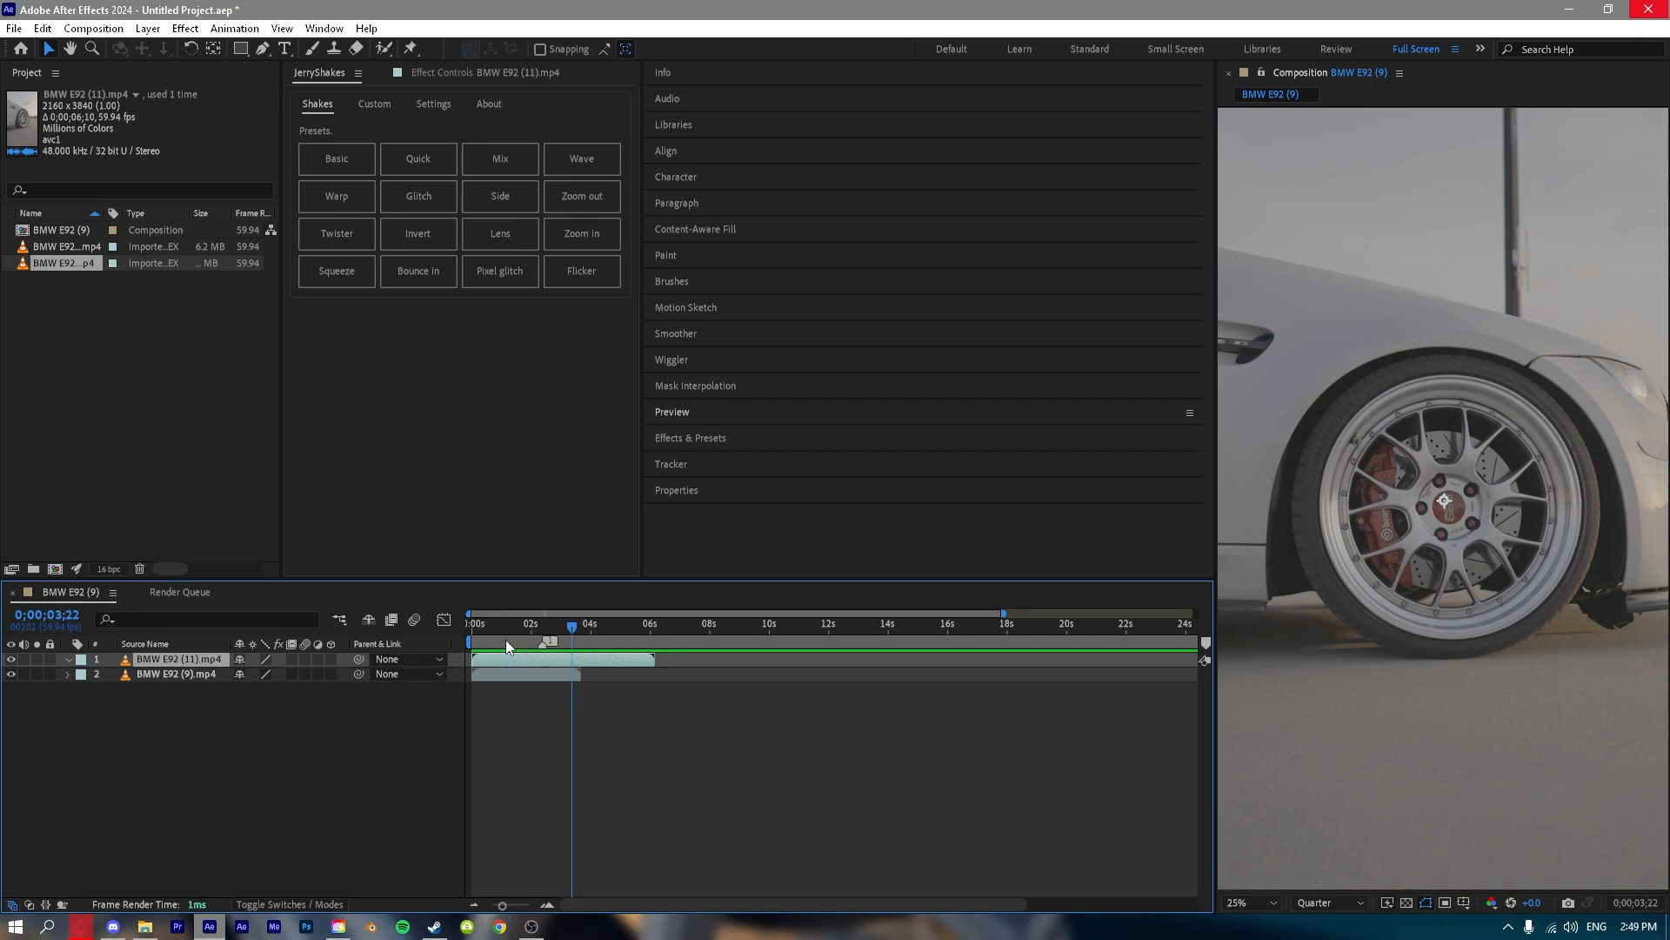
Apply Freeze On Last Frame to the BMW E92 (11).mp4 layer, scrub forward to 0;00;20;25, and undo it.
right_click(180, 663)
mouse_move(261, 237)
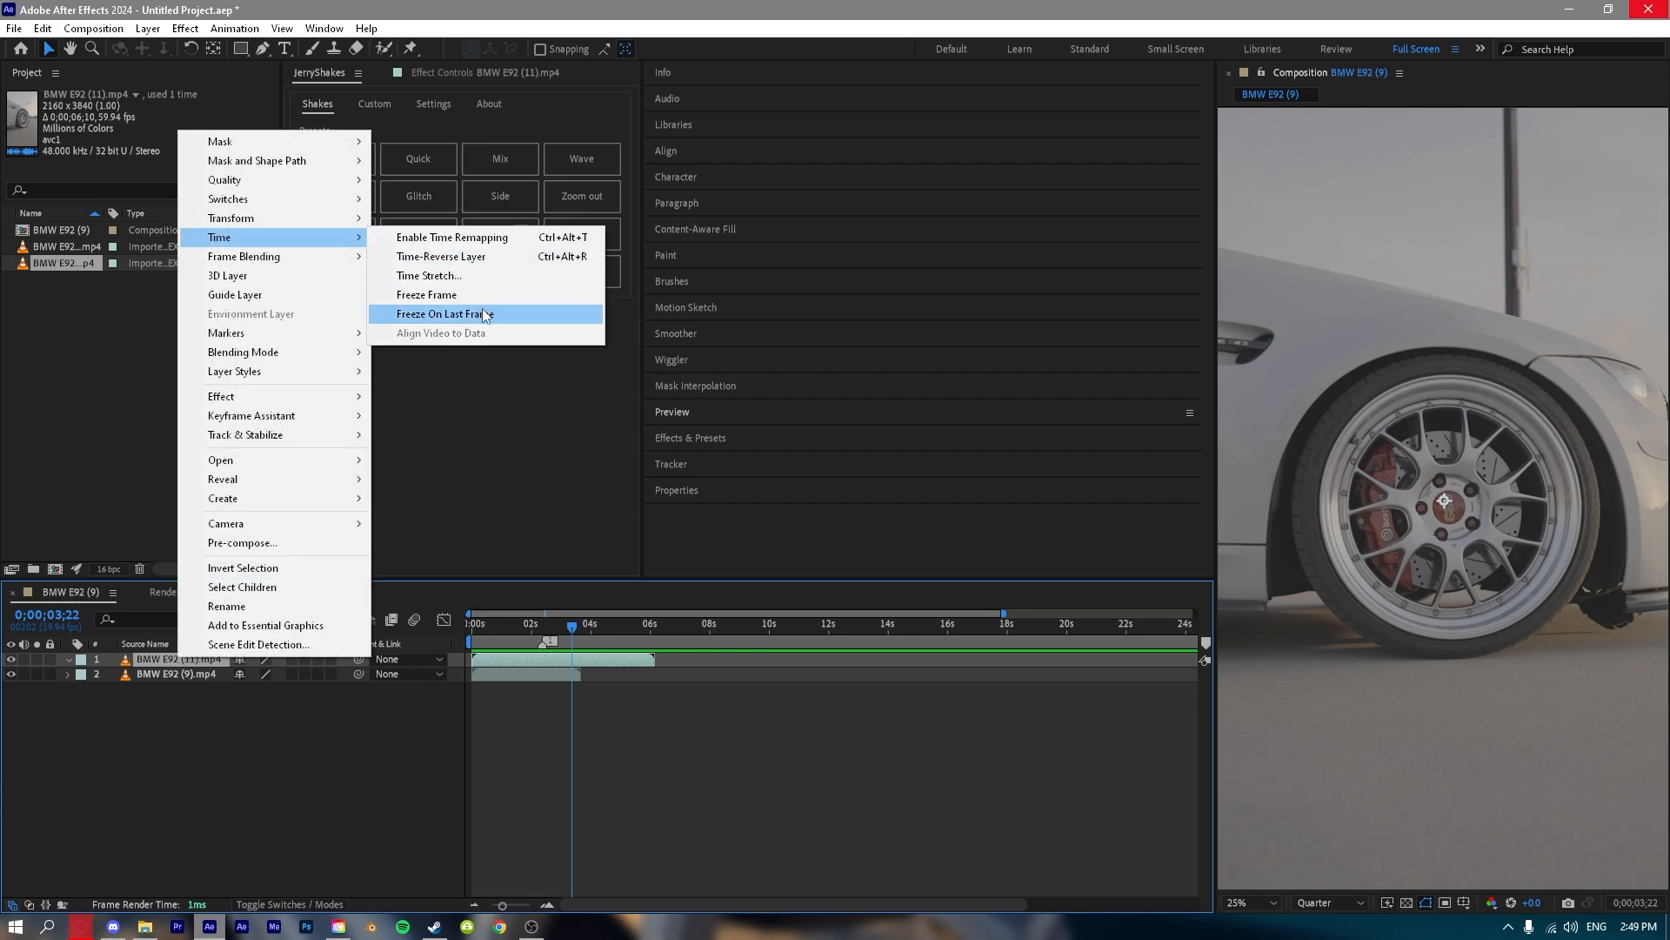
left_click(484, 314)
left_click(577, 632)
left_click_drag(578, 632, 1078, 701)
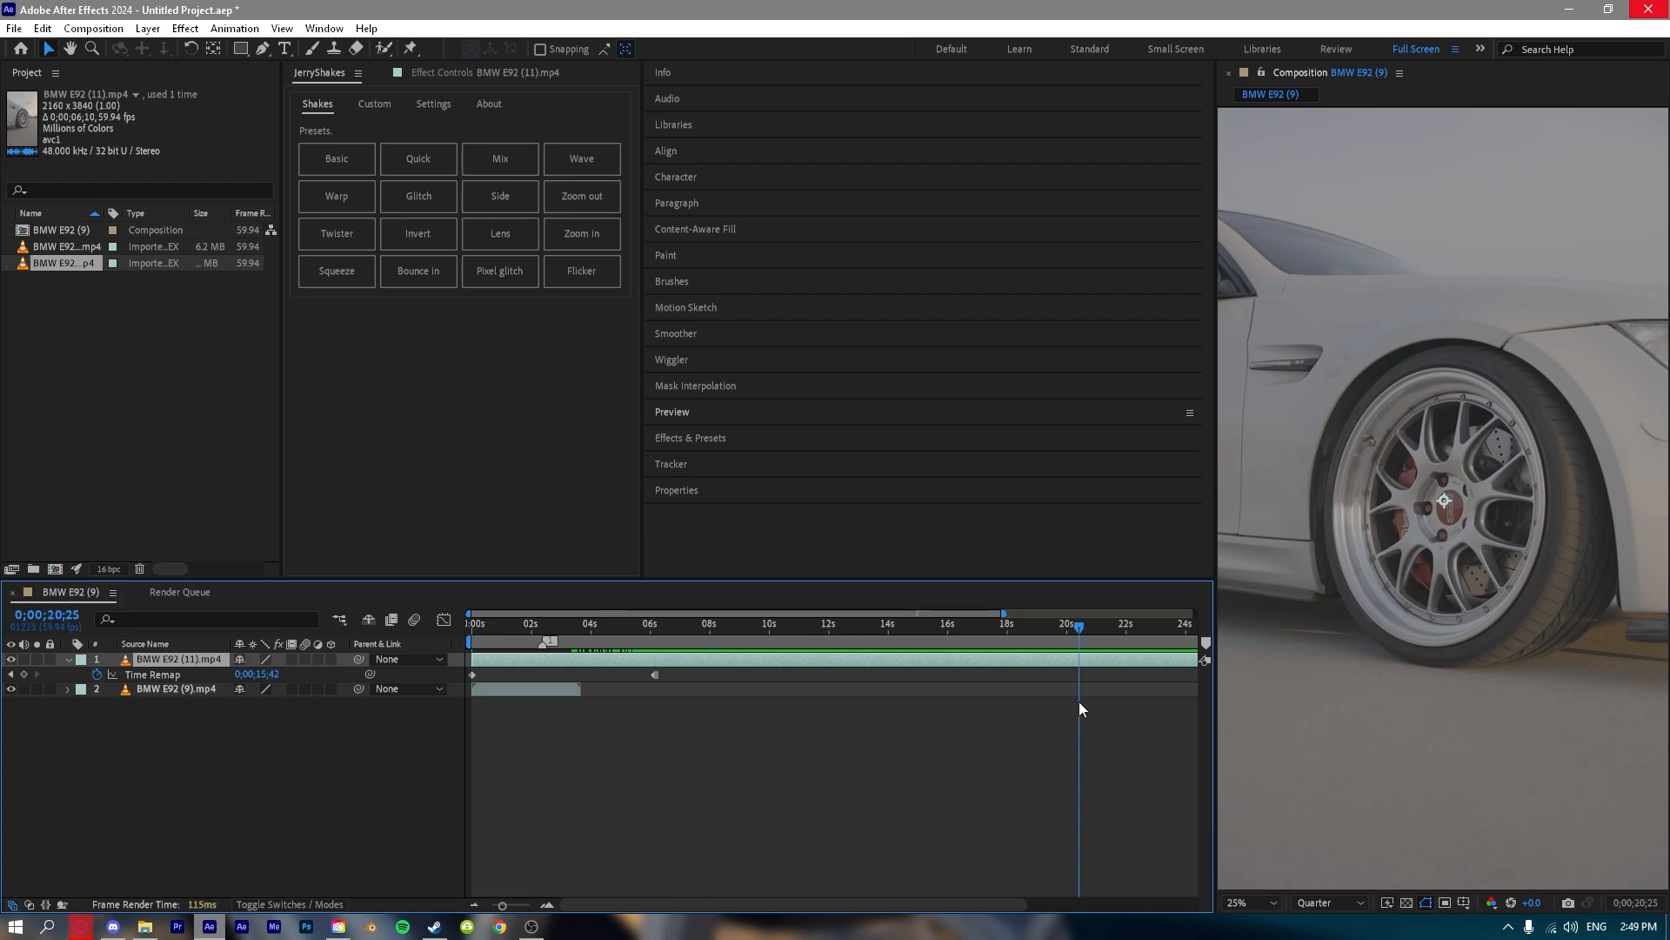
key("ctrl+z")
key("ctrl+z")
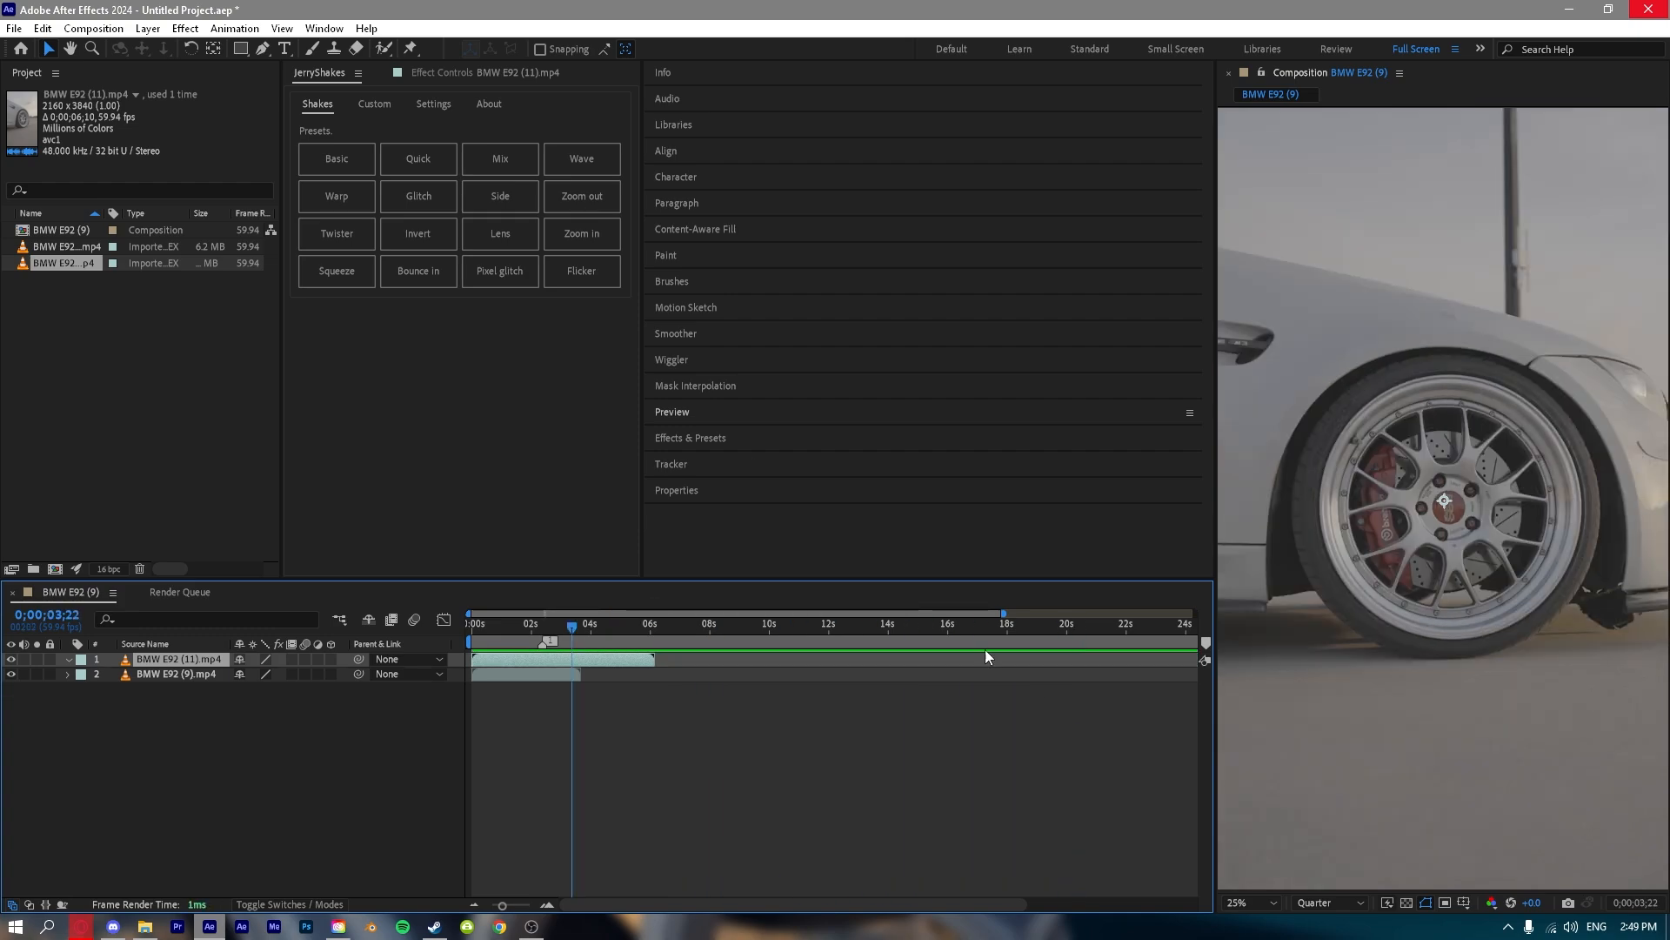
Try switching on frame blending for the BMW E92 (11).mp4 layer.
right_click(174, 658)
mouse_move(294, 255)
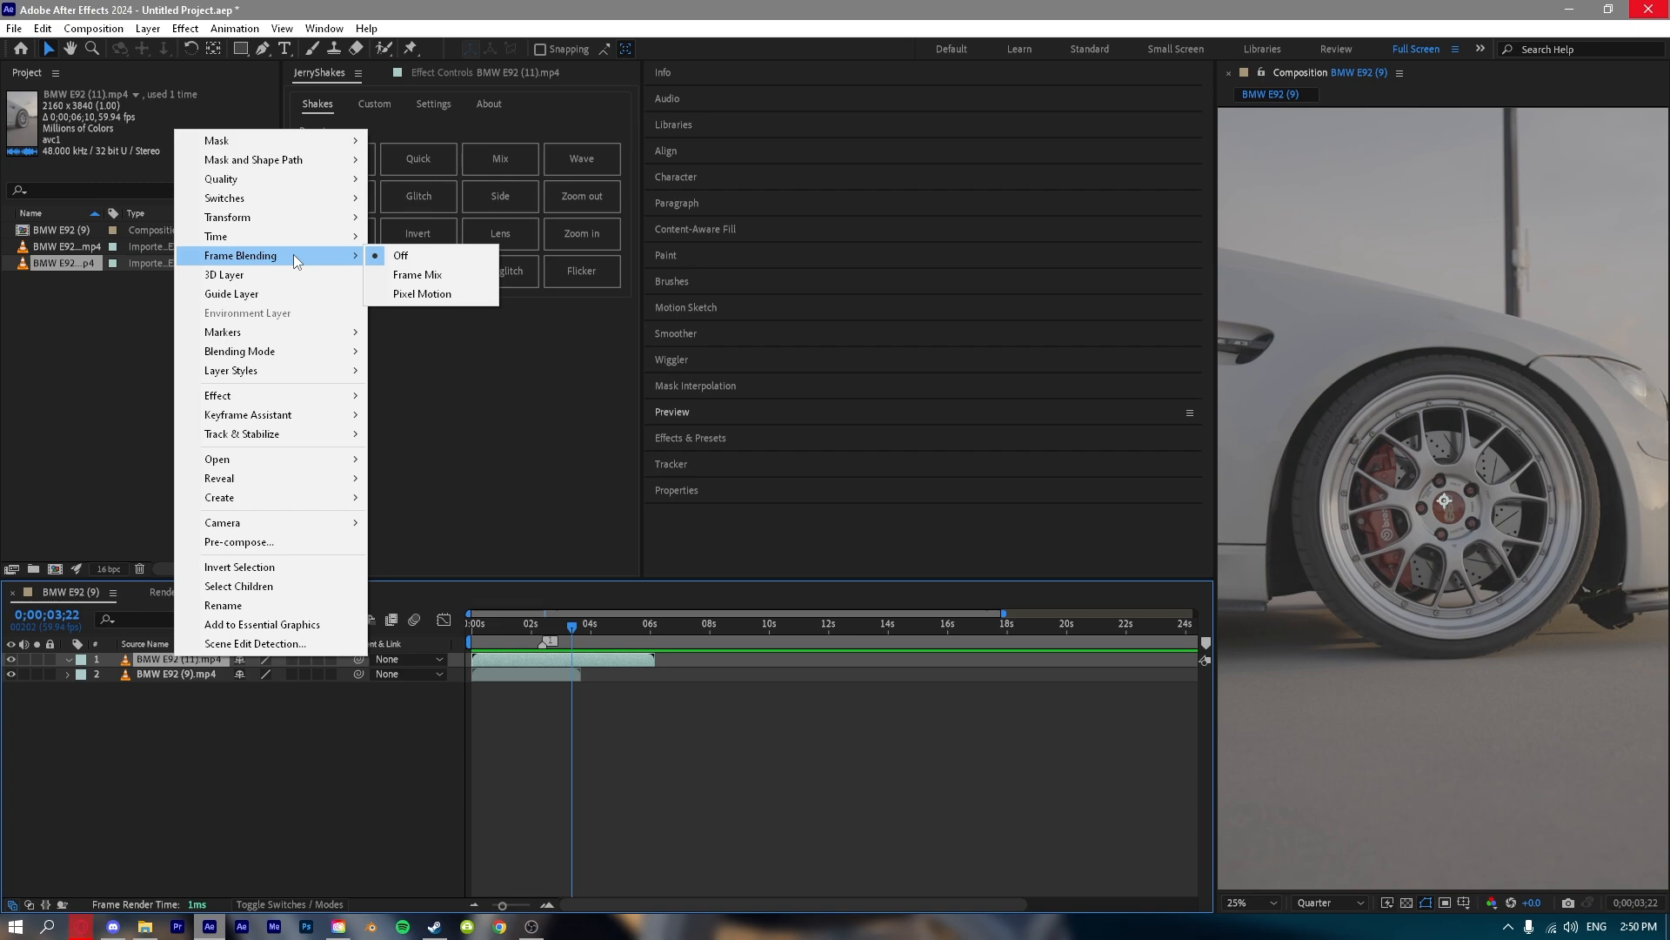
left_click(313, 686)
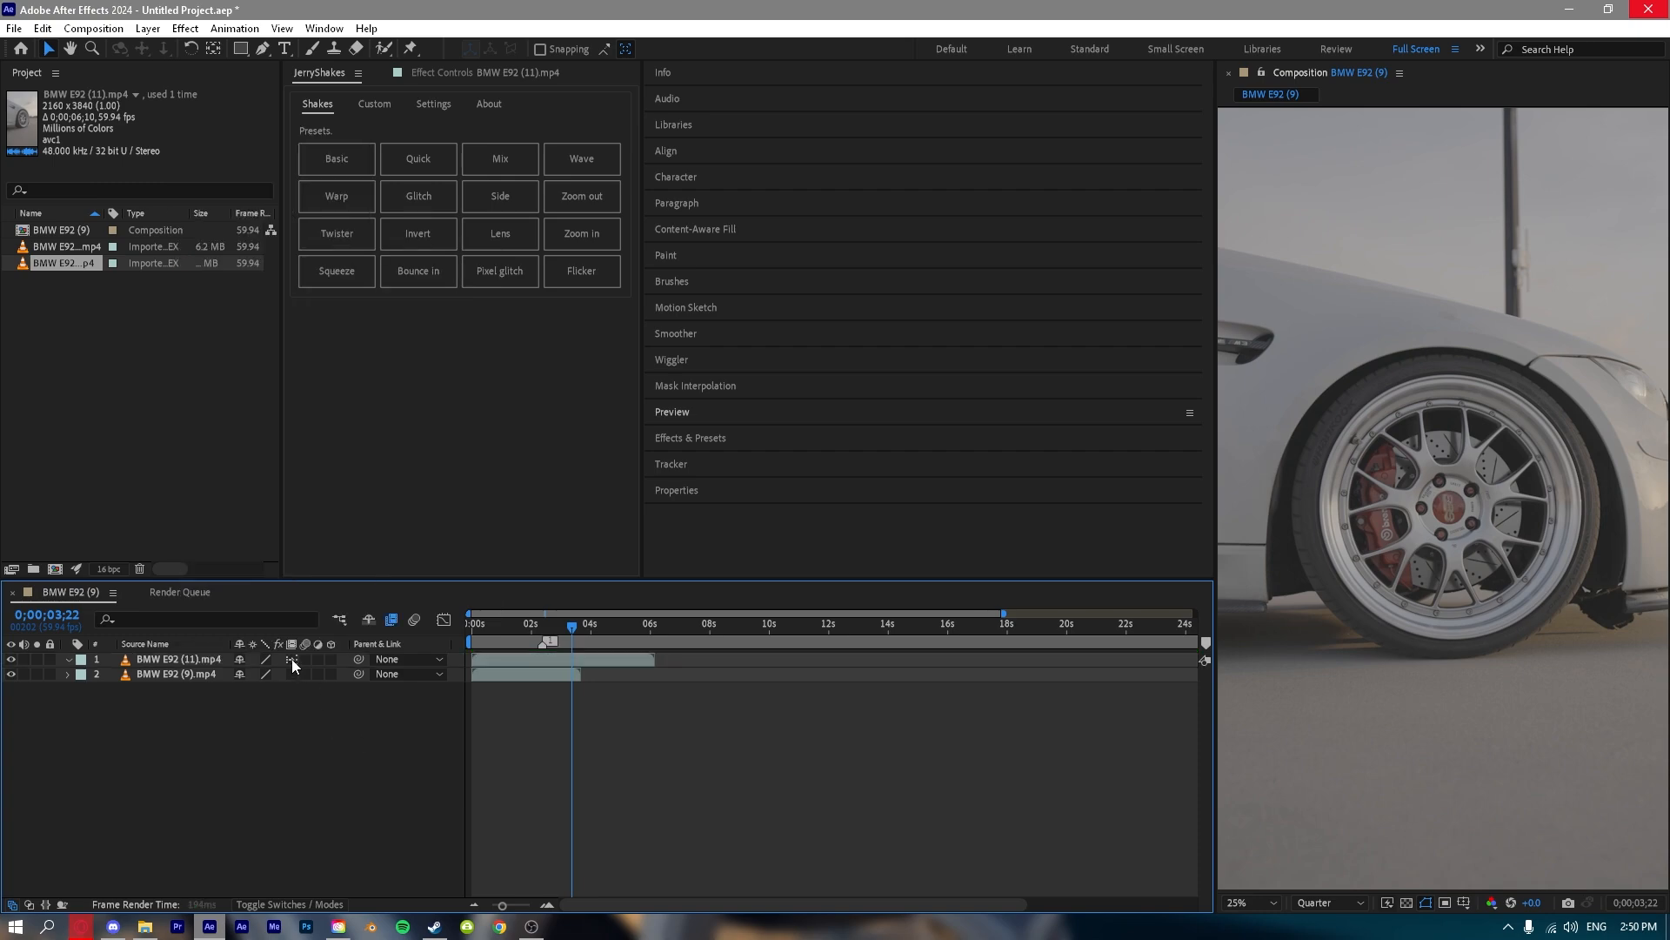
Pre-compose the BMW E92 (11).mp4 layer, moving all attributes into the new composition and matching its duration to the layer's time span.
right_click(174, 657)
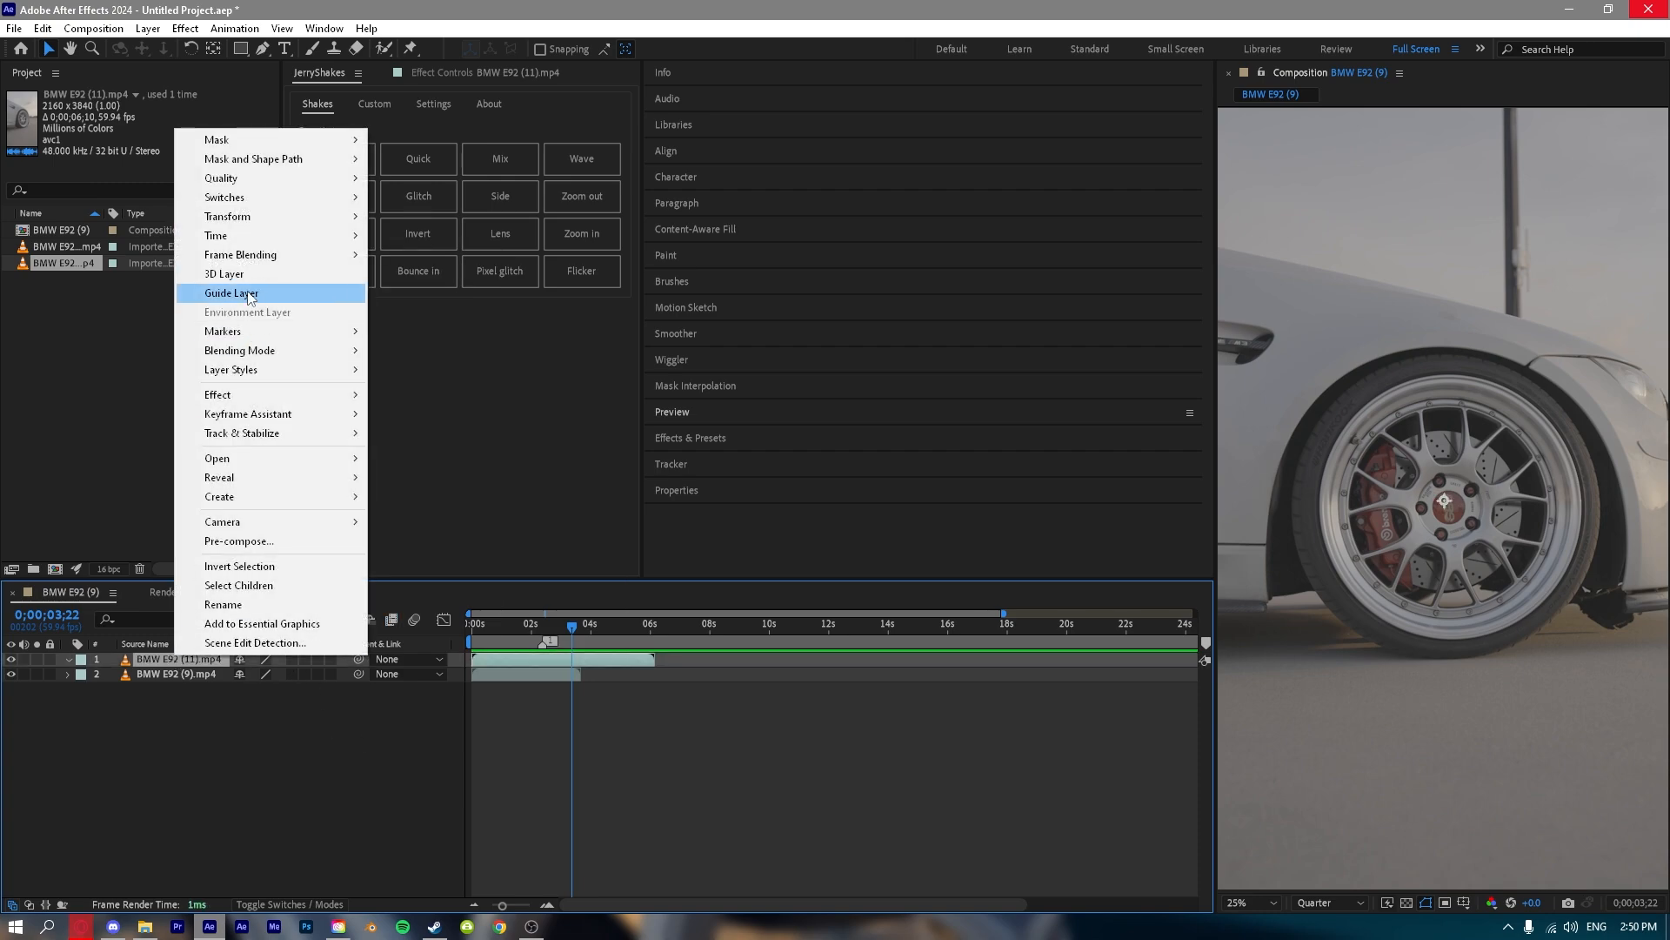
mouse_move(279, 269)
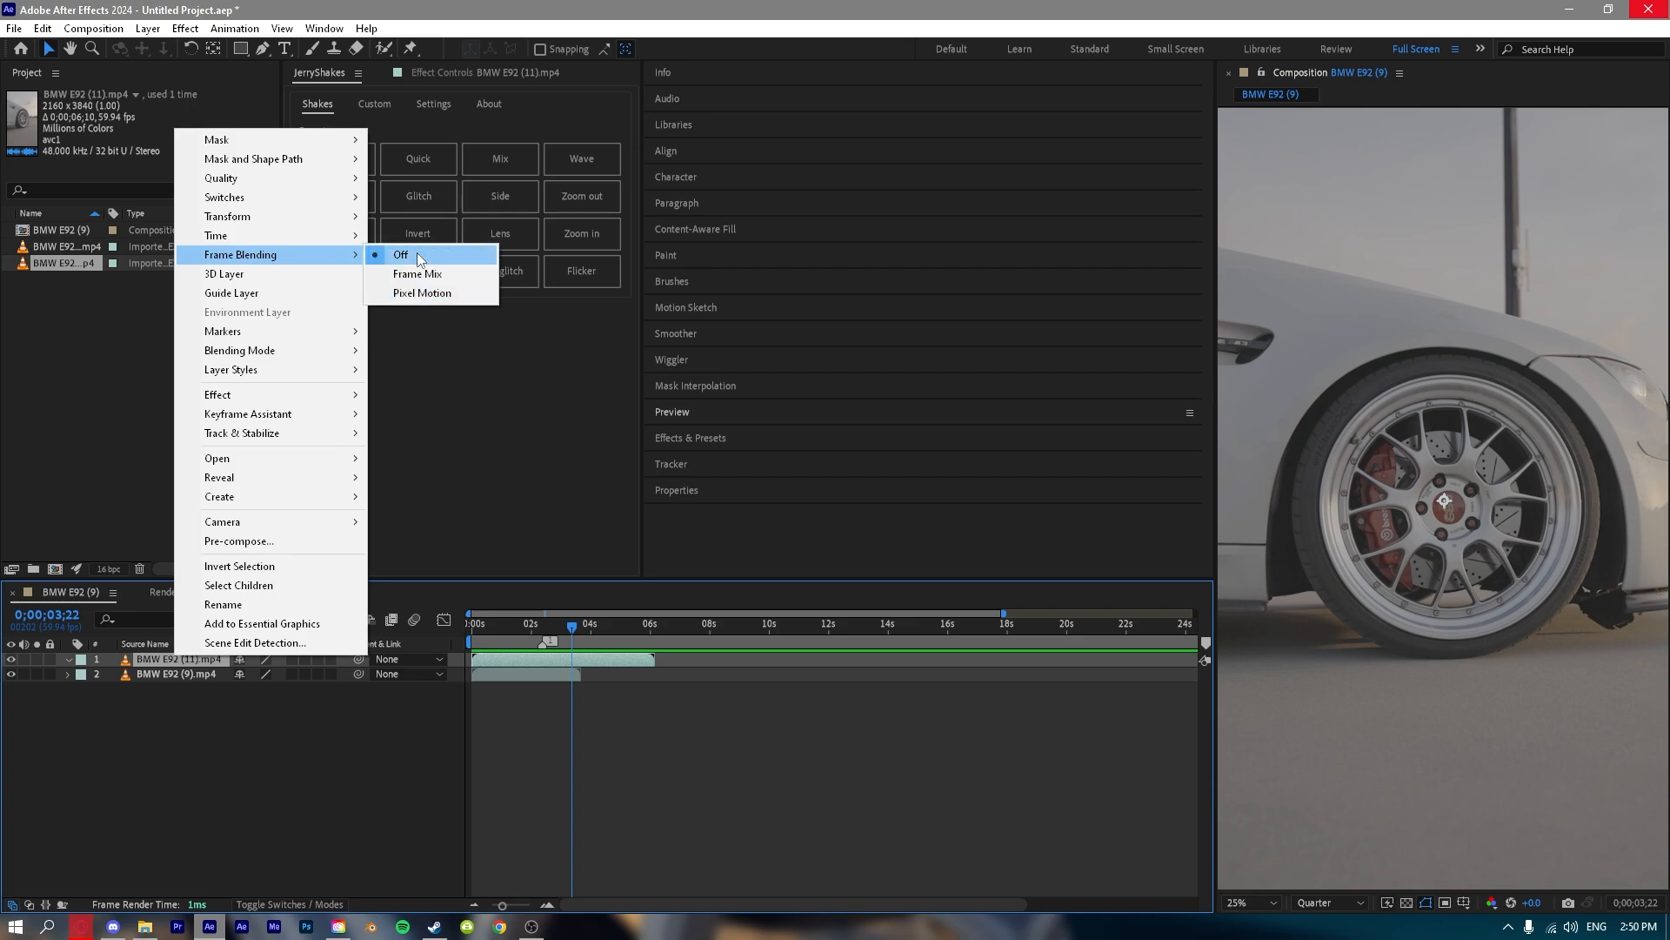
mouse_move(331, 394)
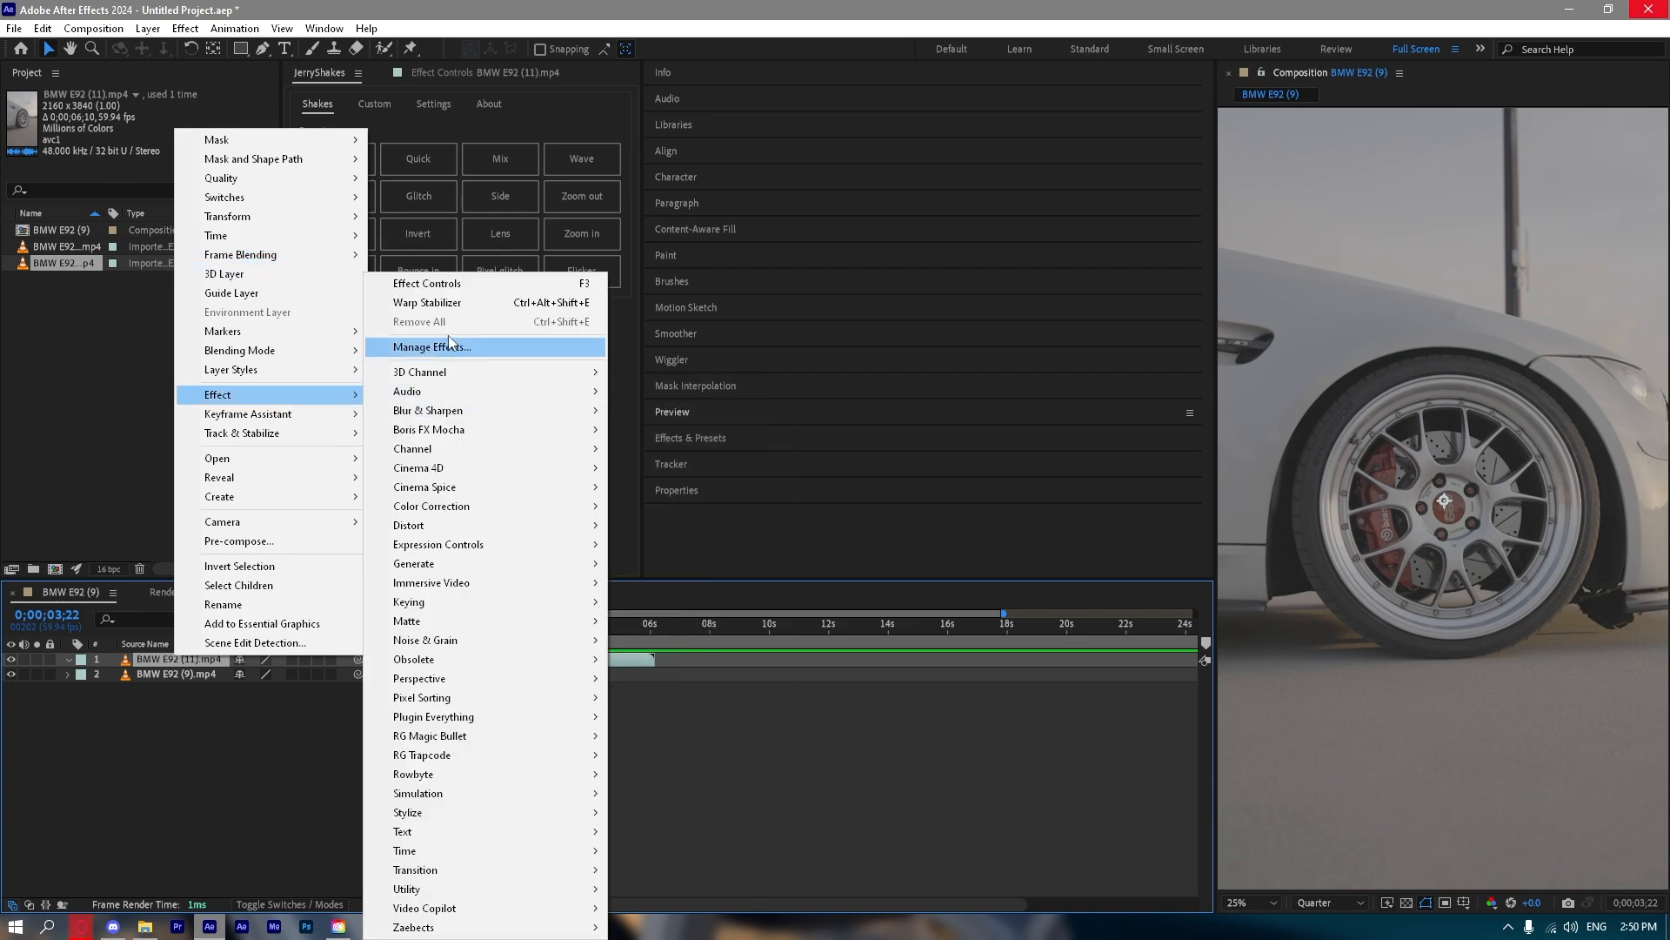
mouse_move(491, 608)
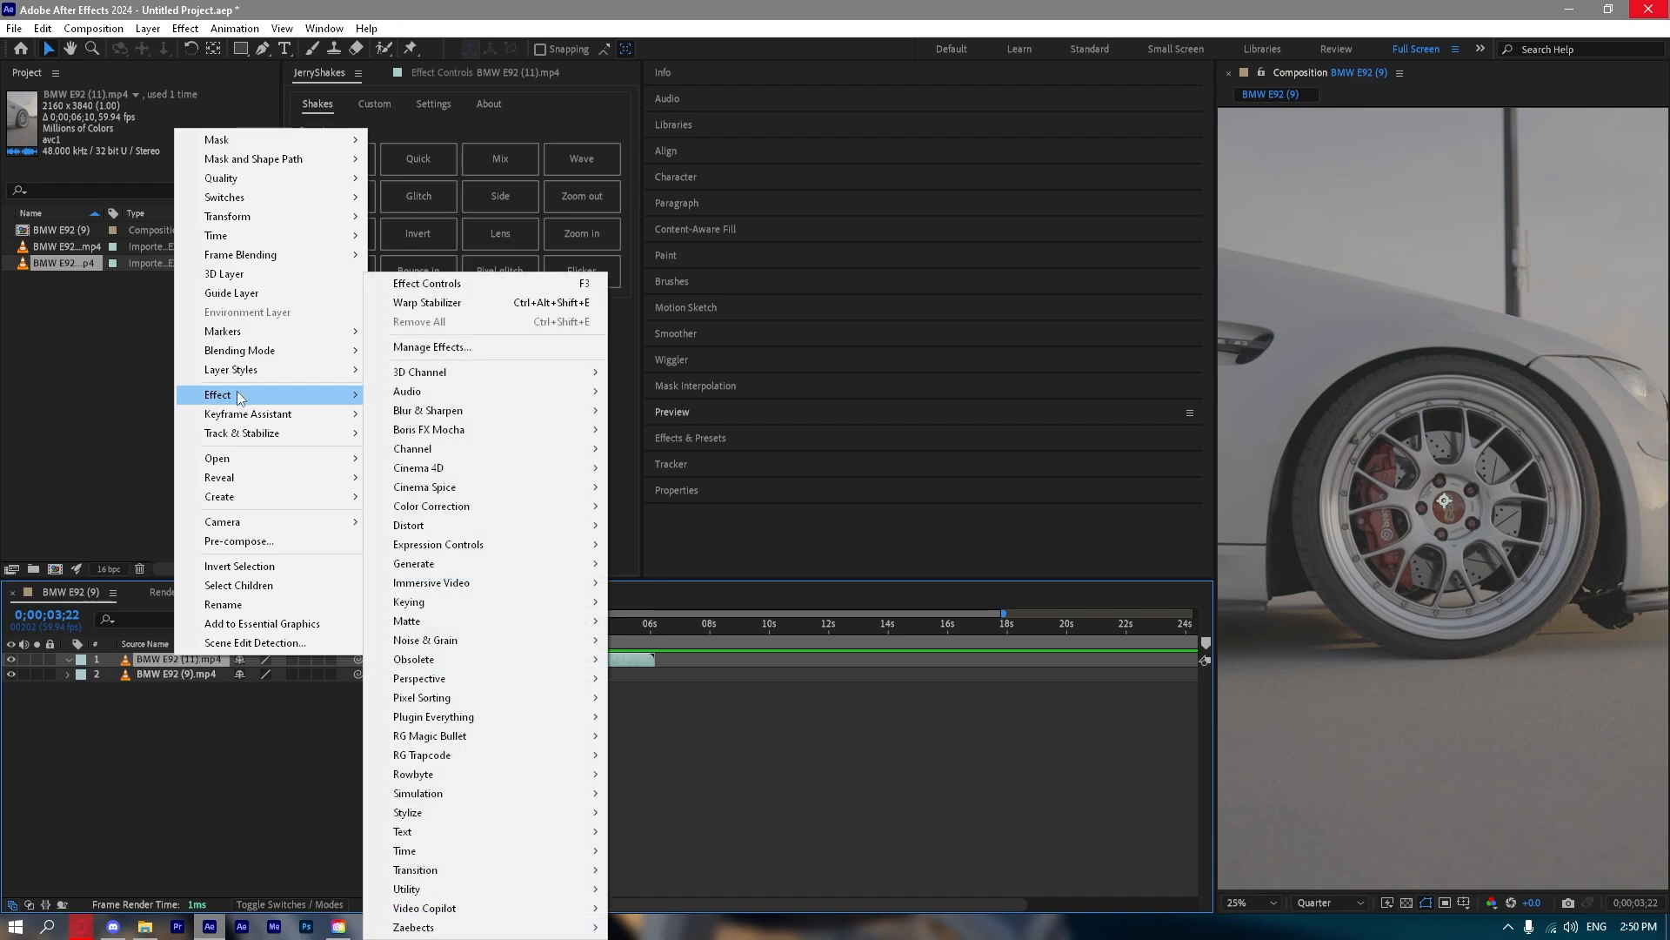
mouse_move(345, 437)
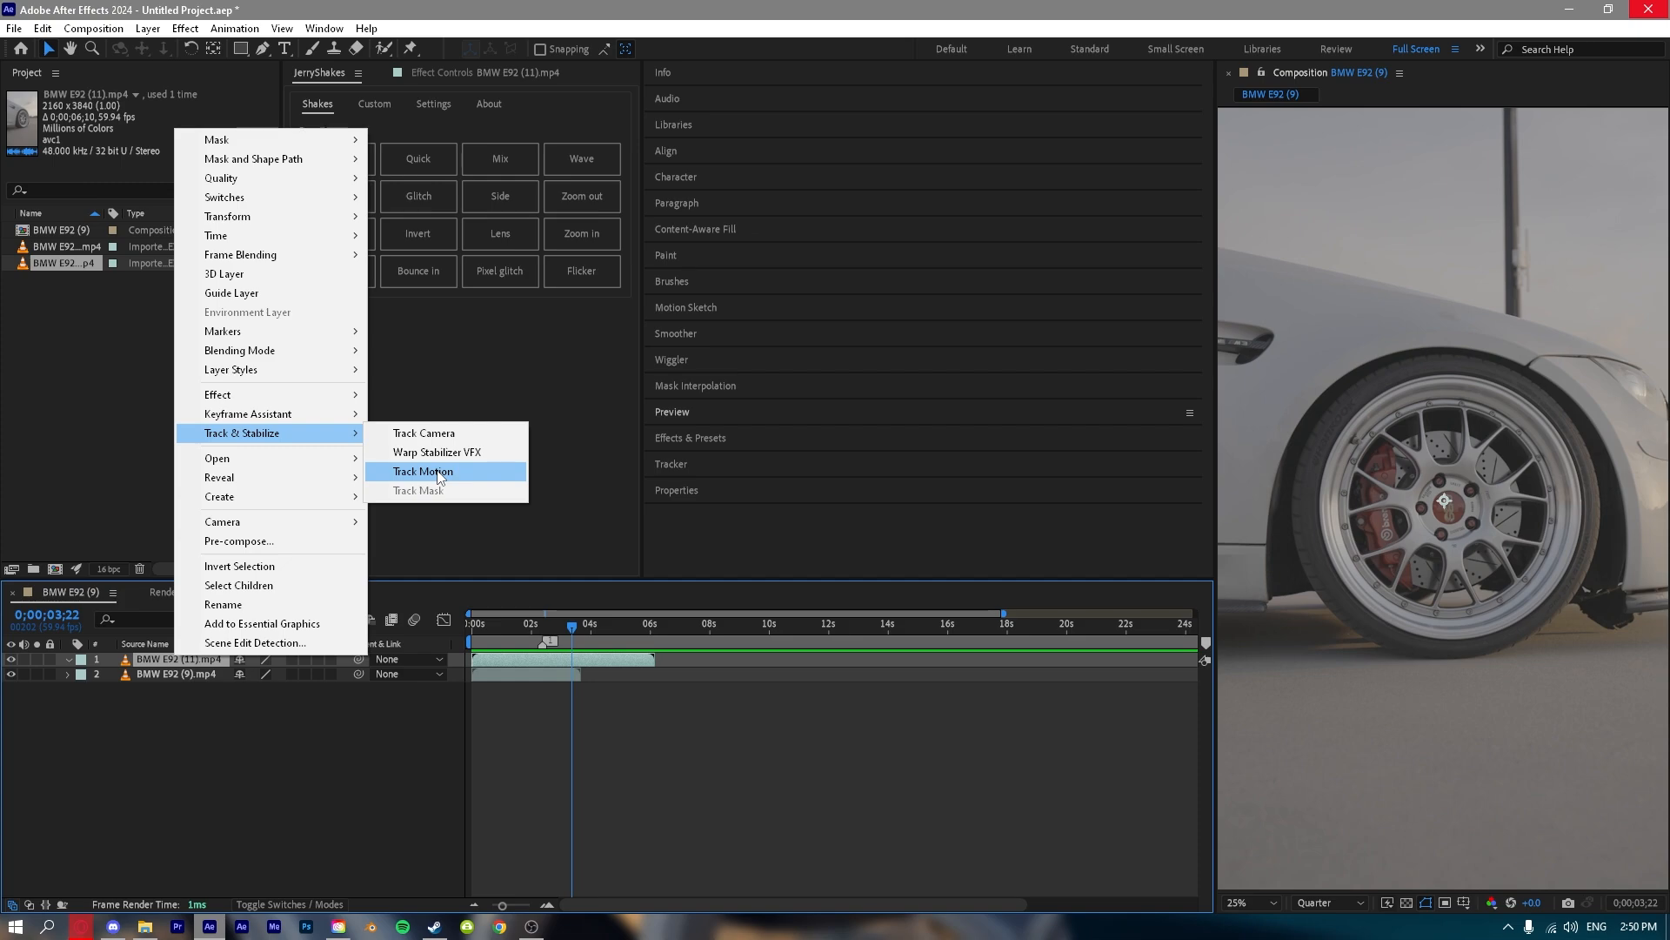
left_click(260, 547)
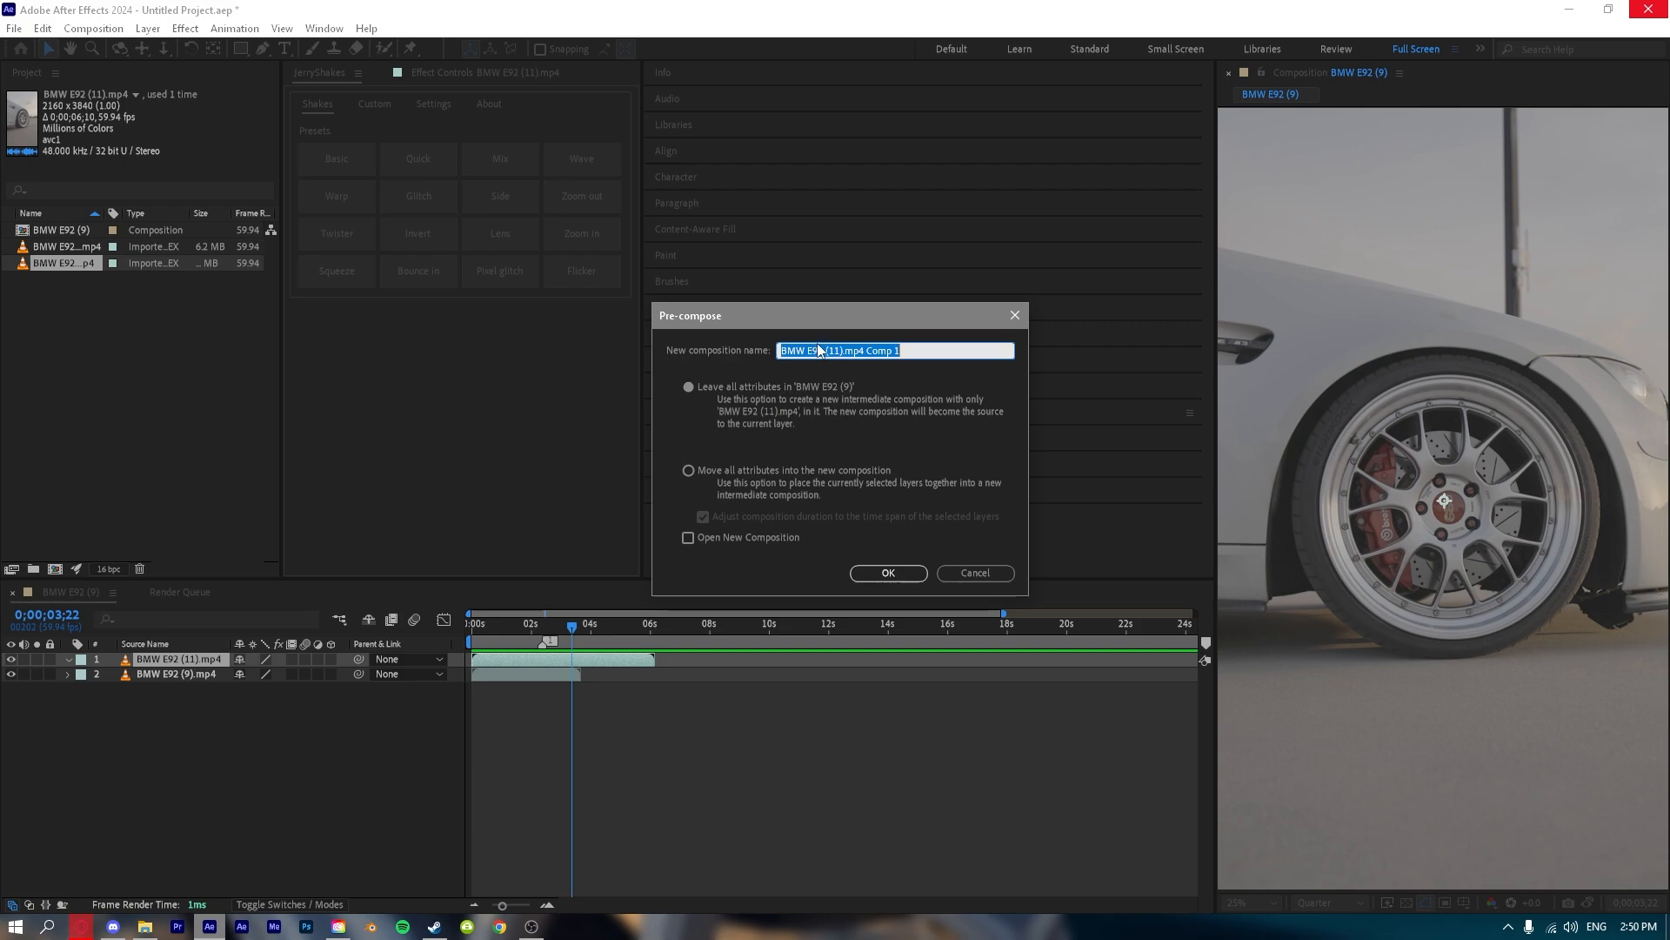
left_click(688, 470)
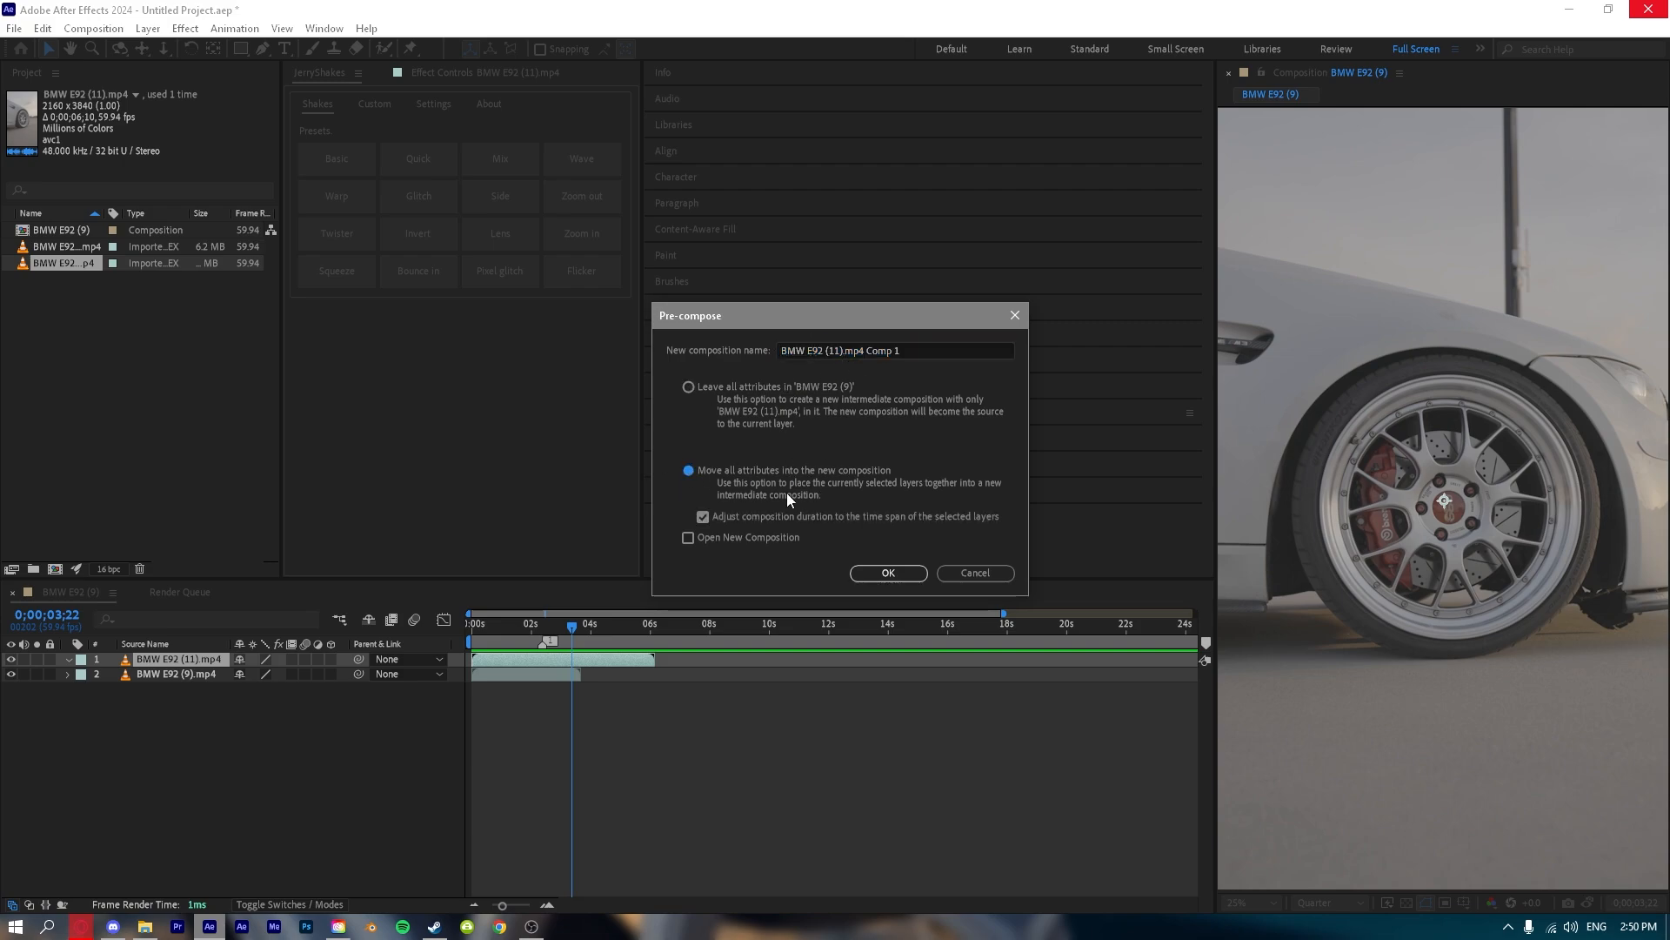
left_click(730, 516)
left_click(895, 579)
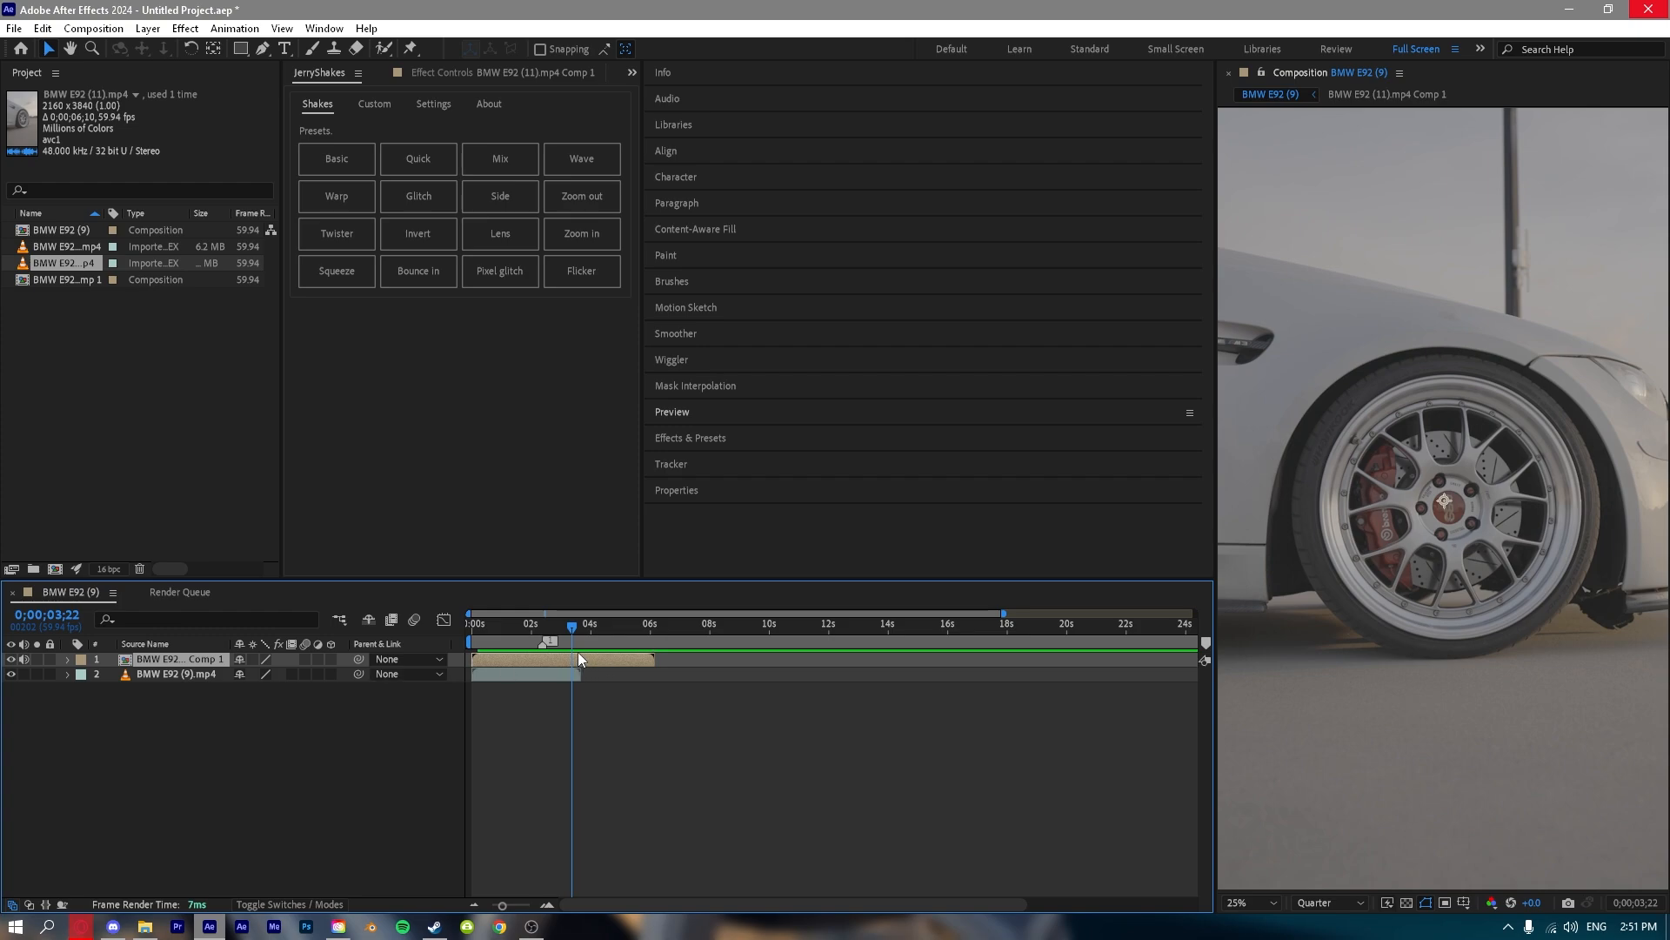
Open the pre-composed BMW E92 (11).mp4 Comp 1 and scrub through its clip to 0;00;03;47.
left_click(226, 812)
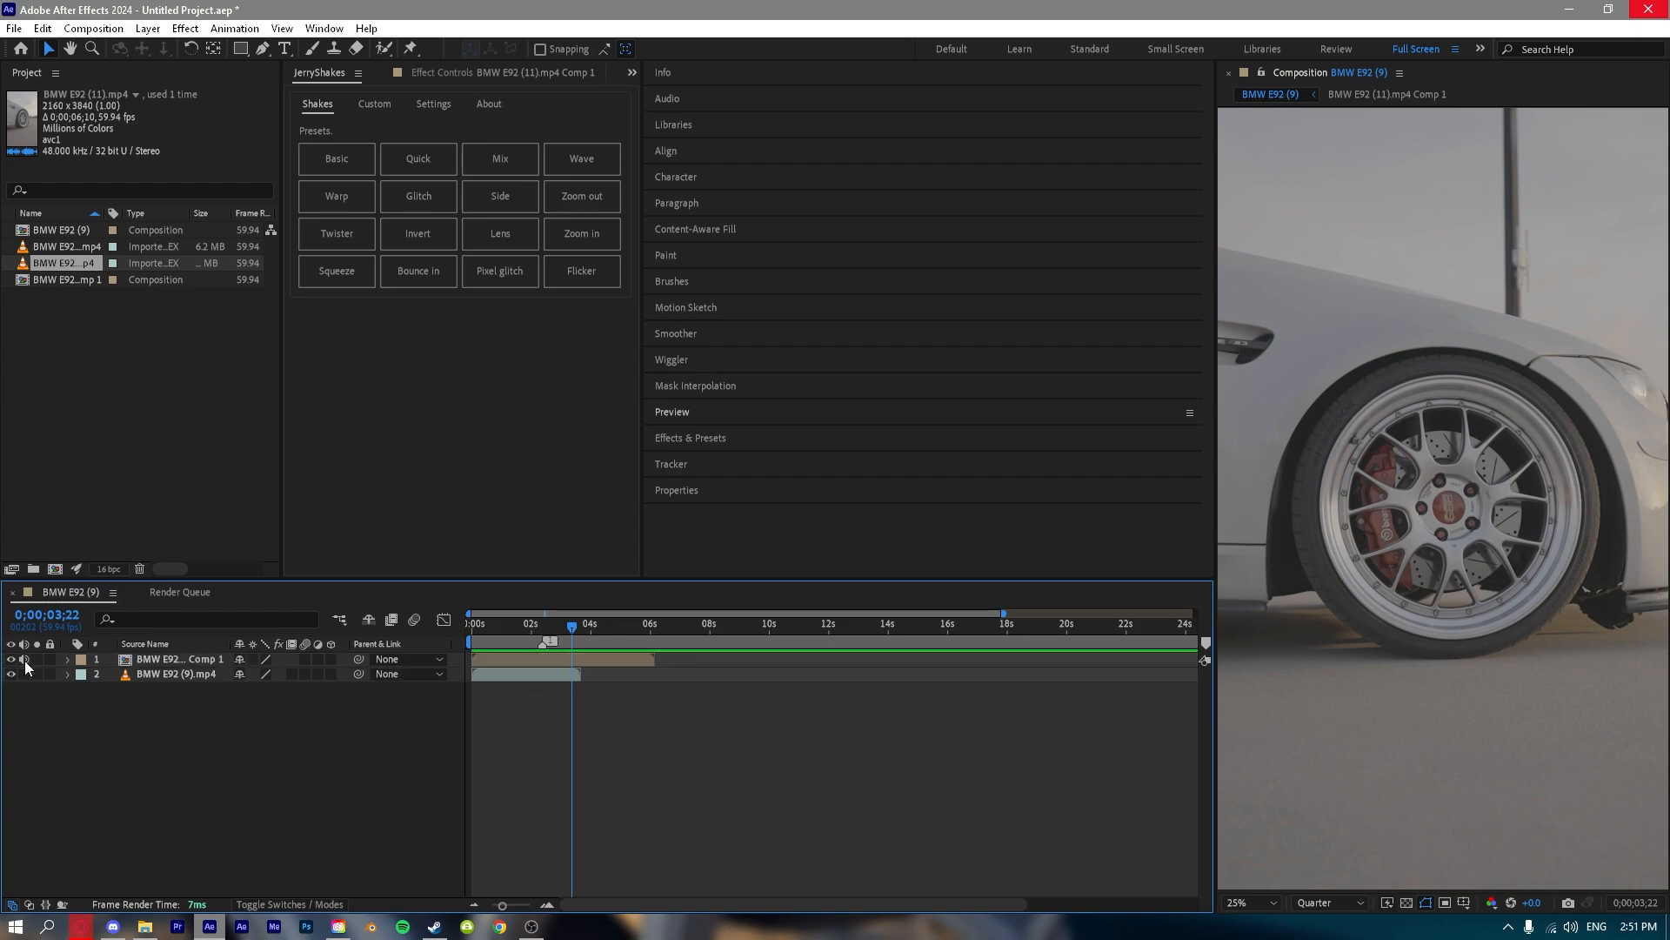
double_click(165, 659)
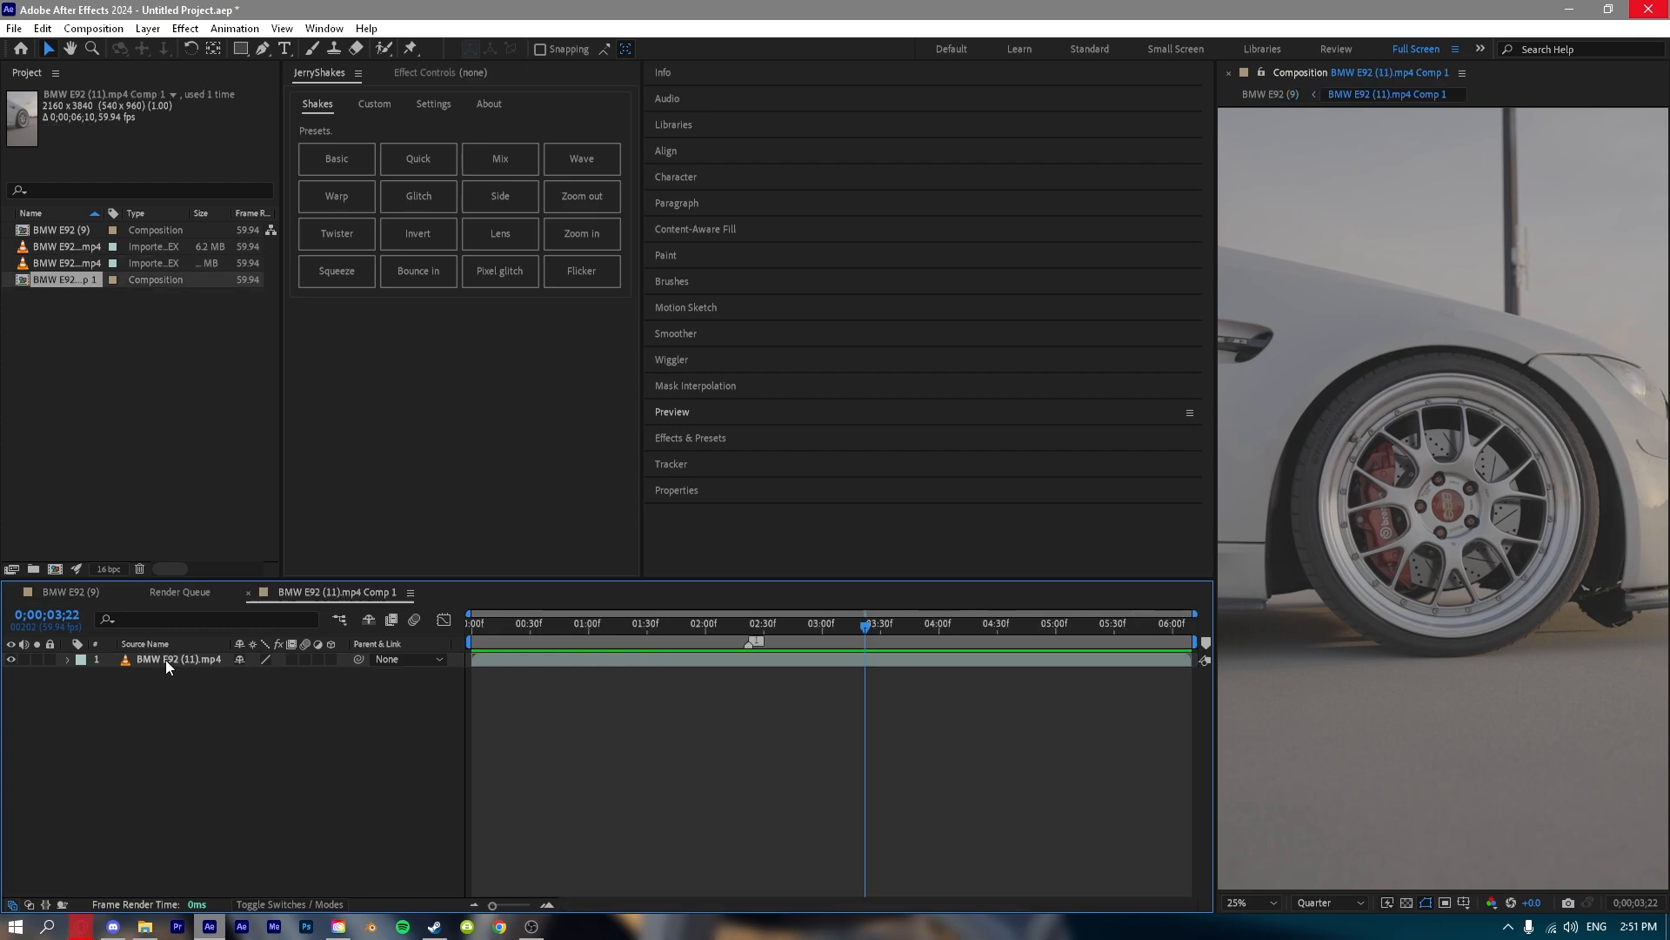
left_click(510, 658)
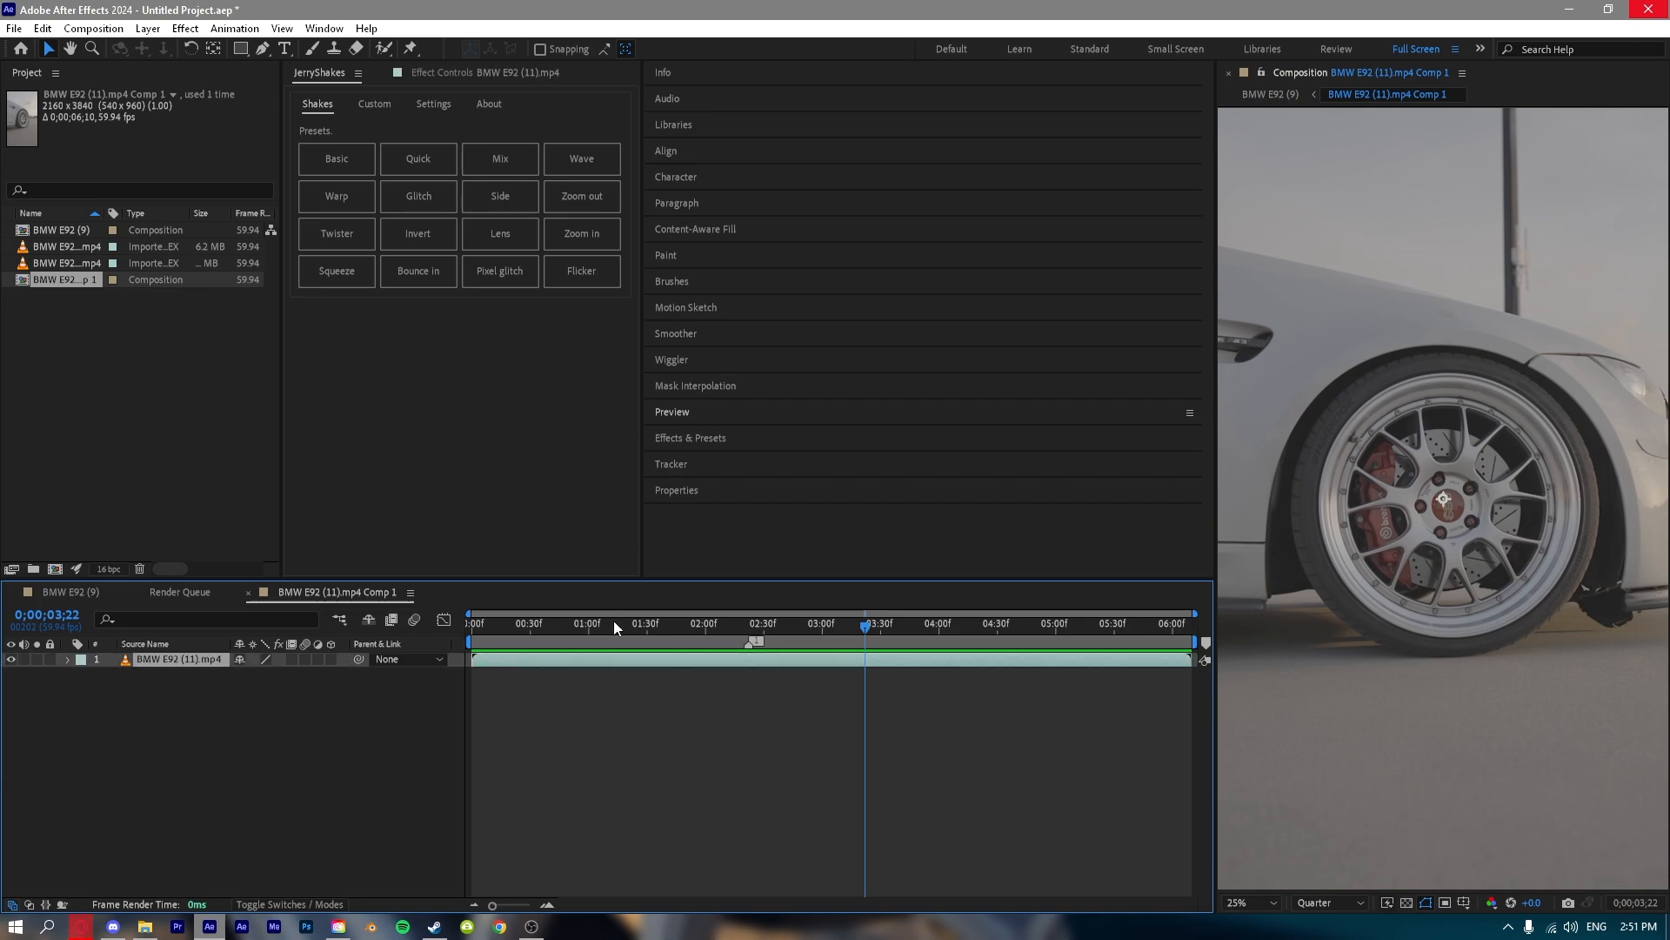
left_click(491, 621)
left_click_drag(479, 595, 913, 625)
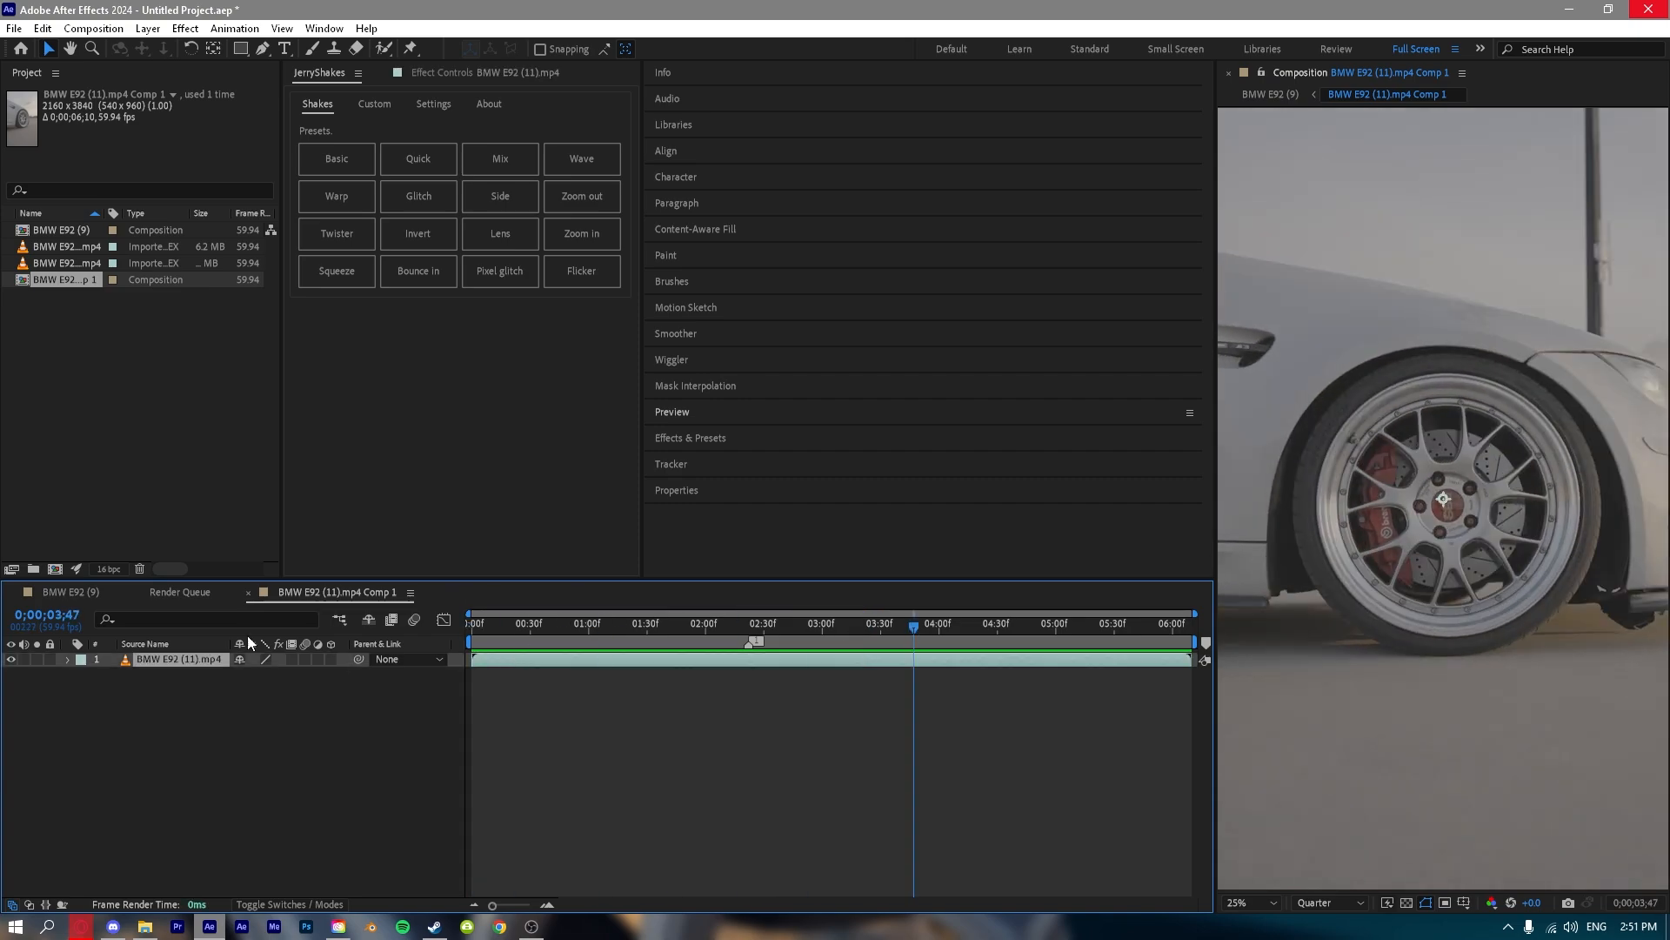
Return to the BMW E92 (9) composition and undo the pre-compose.
left_click(66, 592)
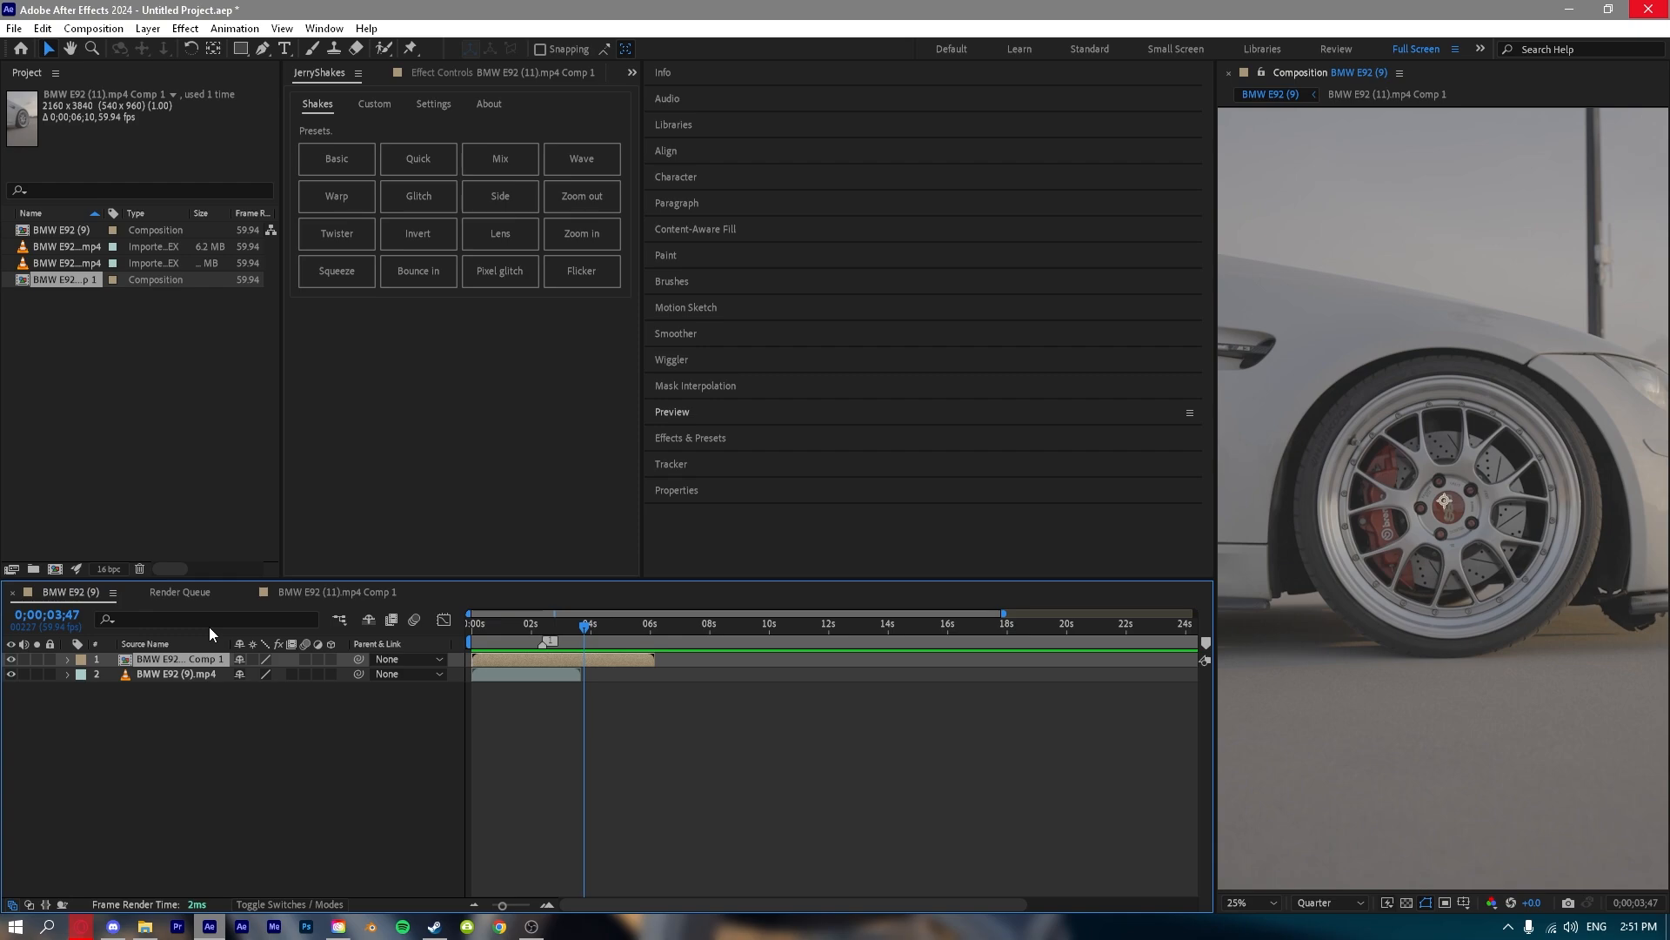
key("ctrl+z")
key("ctrl+z")
Invert the layer selection from the BMW E92 (11).mp4 layer, and deselect everything.
right_click(138, 656)
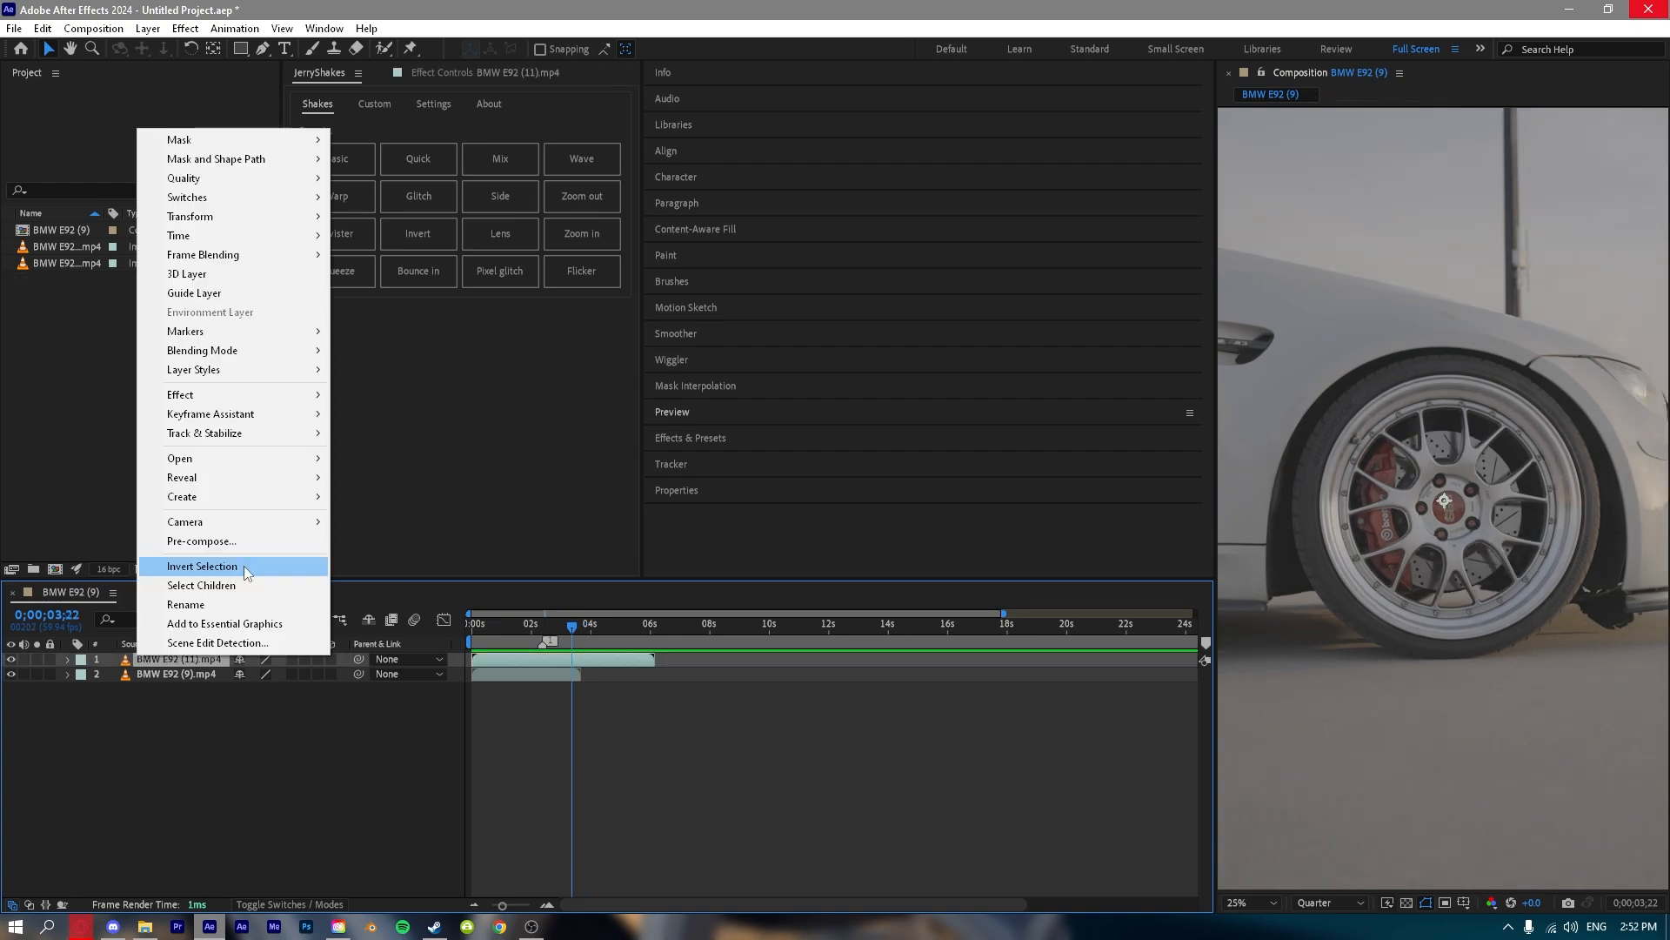
left_click(243, 565)
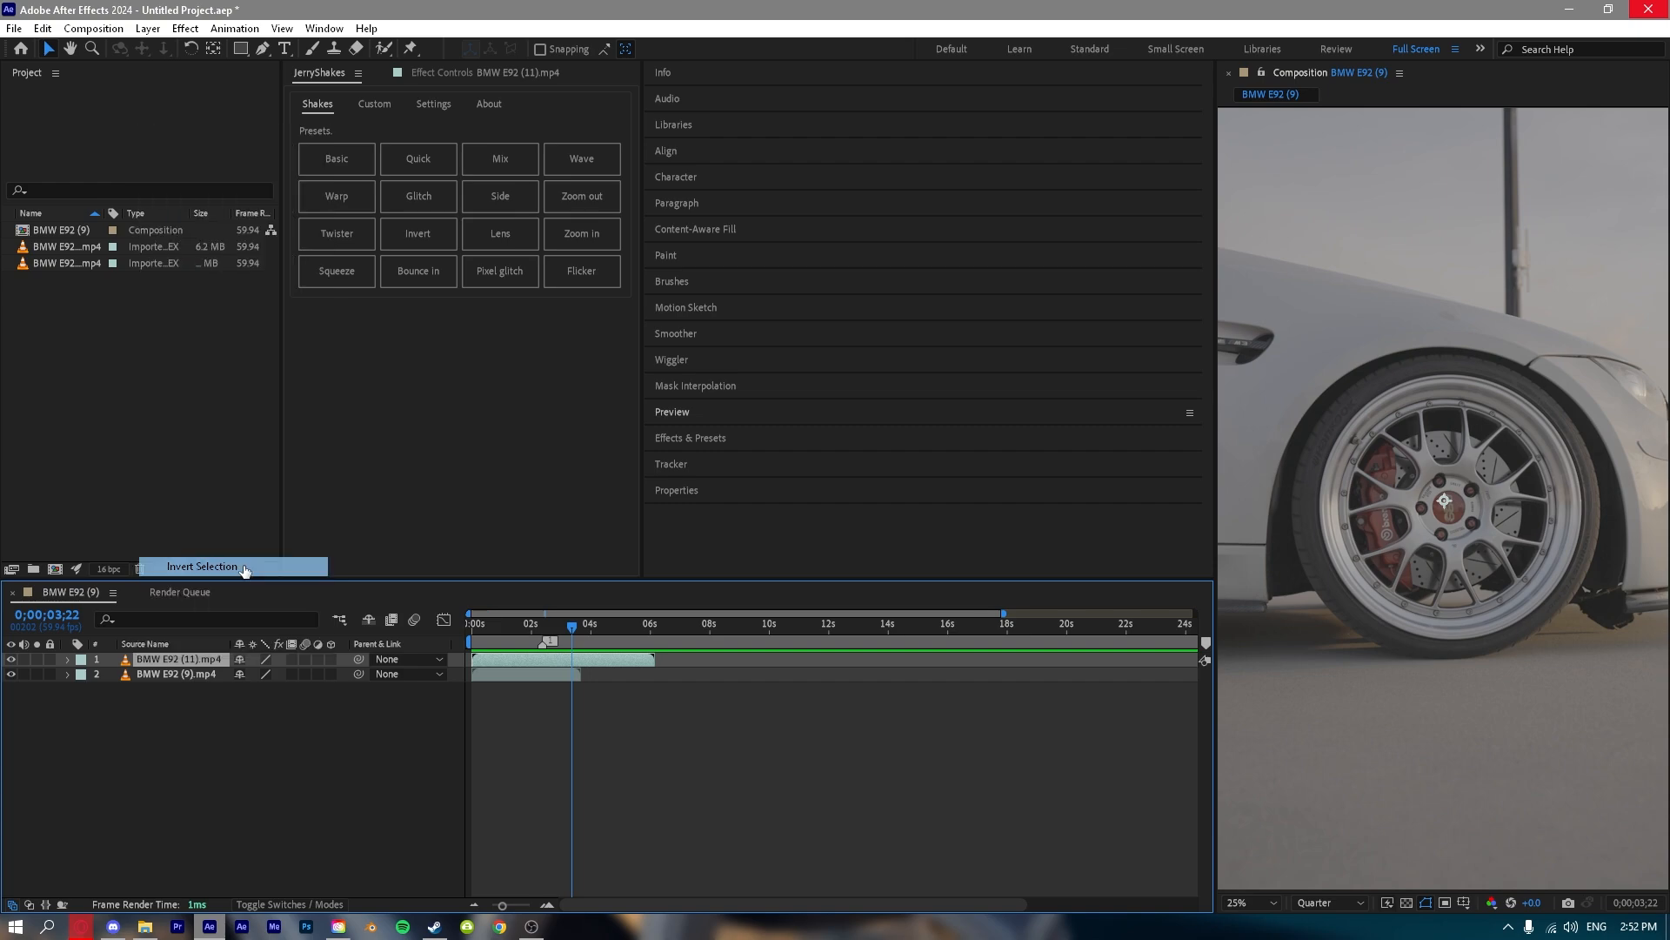
left_click(185, 693)
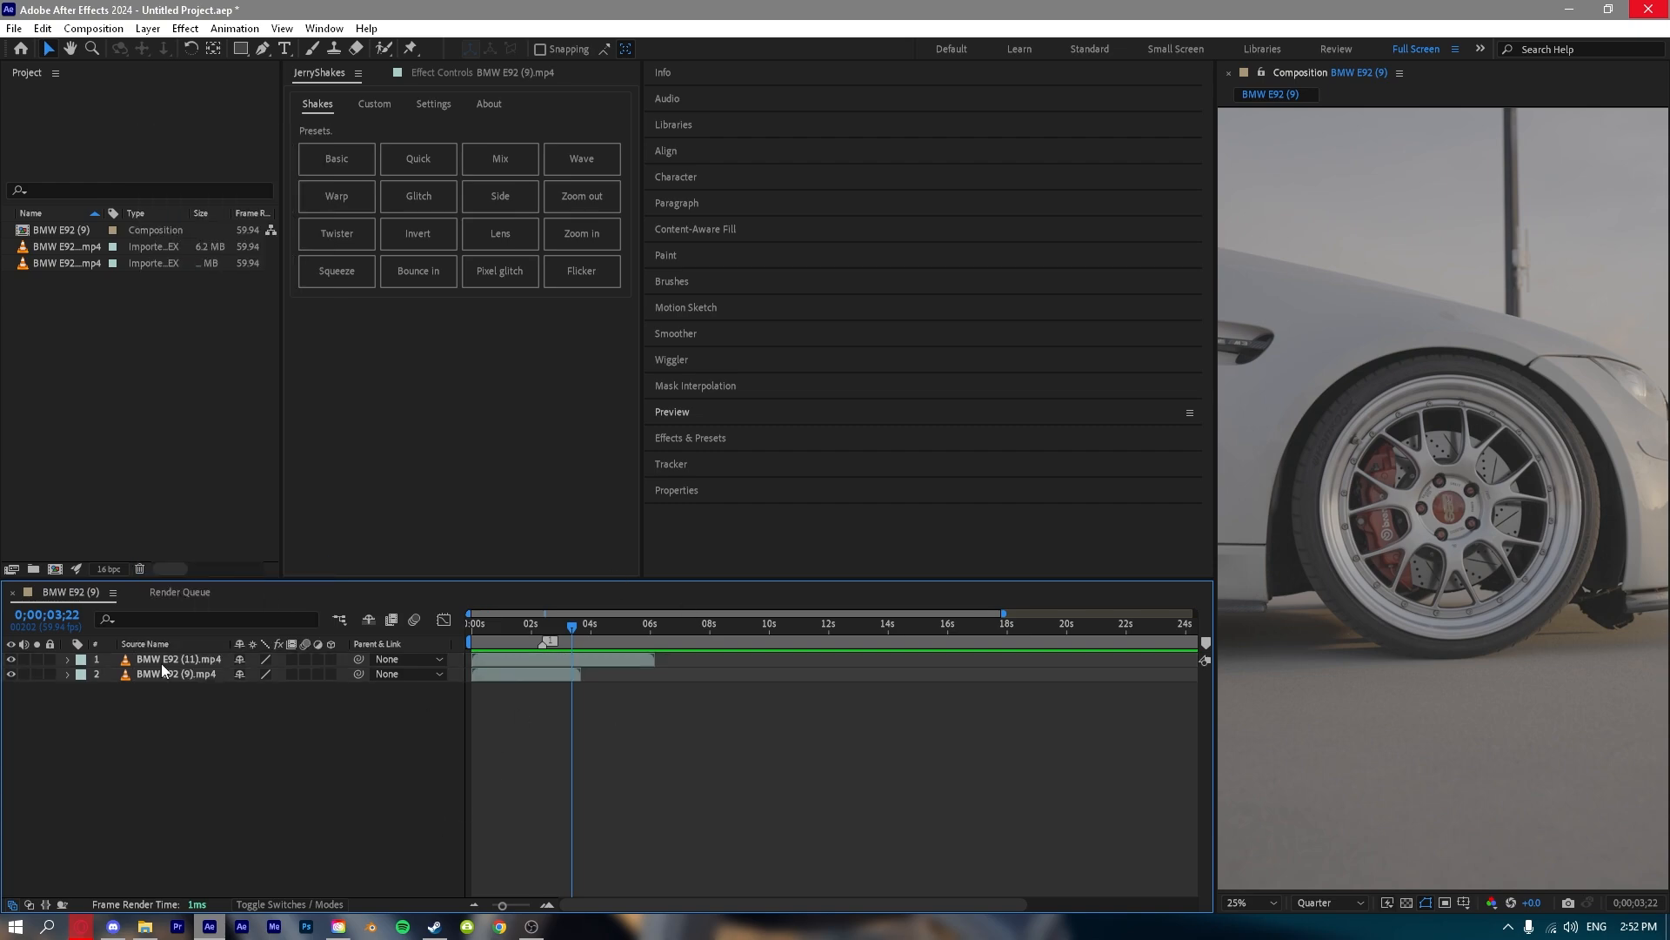
Open the BMW E92 (11).mp4 layer's name for renaming, keep the existing name, and look over the layer's remaining options.
right_click(162, 663)
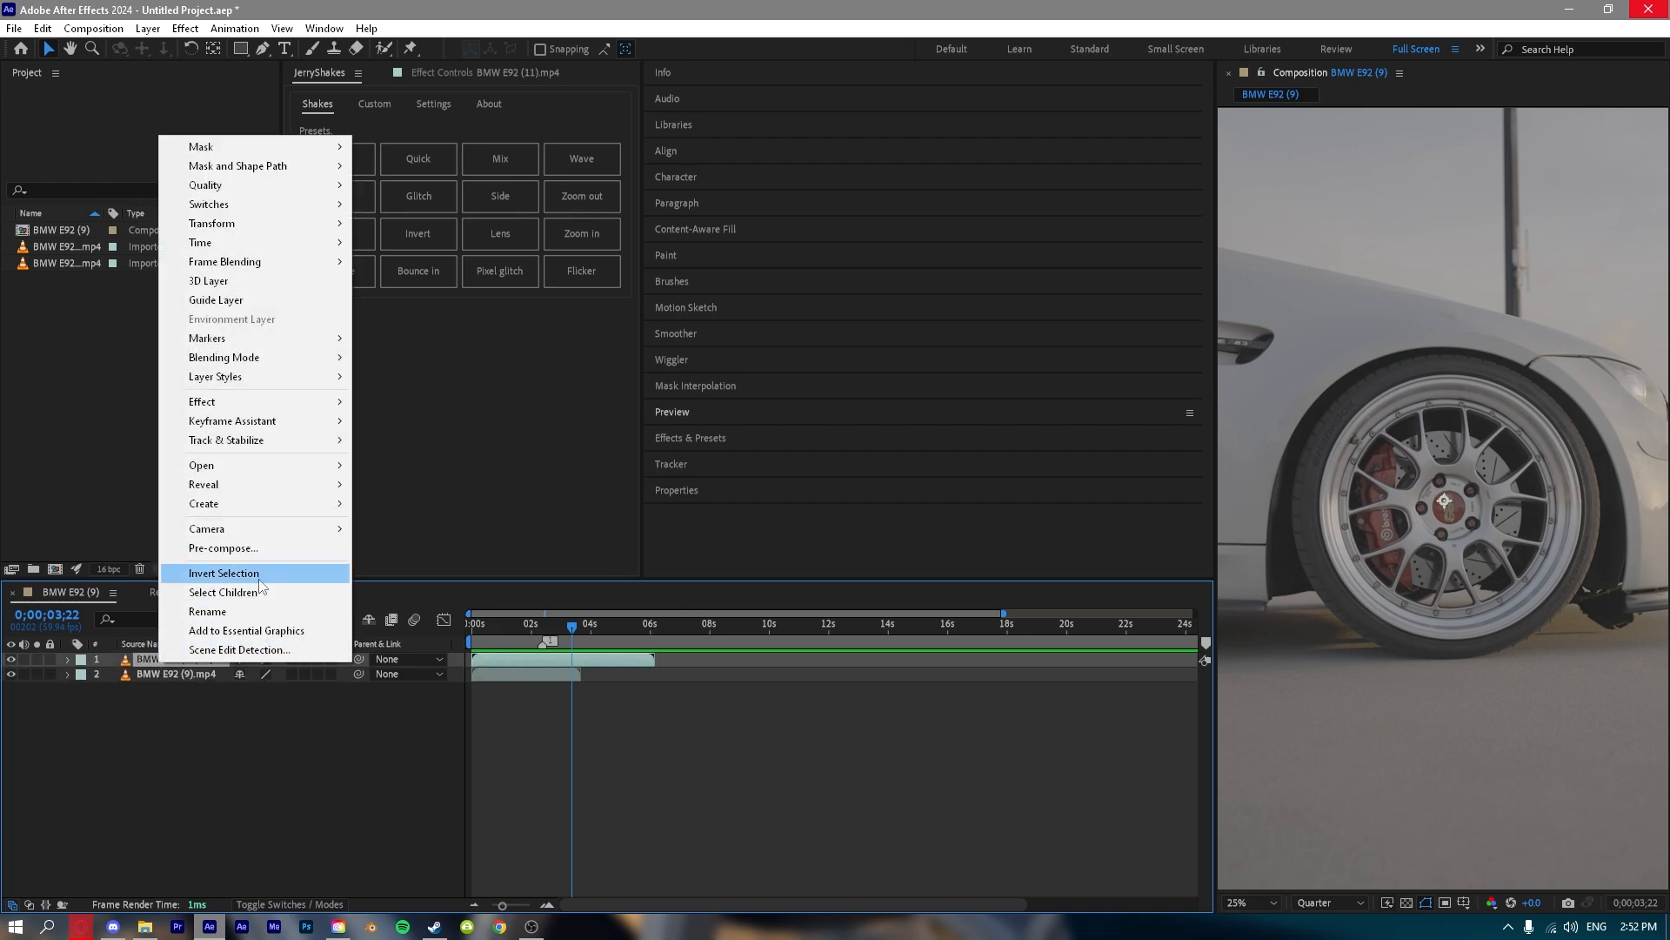
left_click(213, 611)
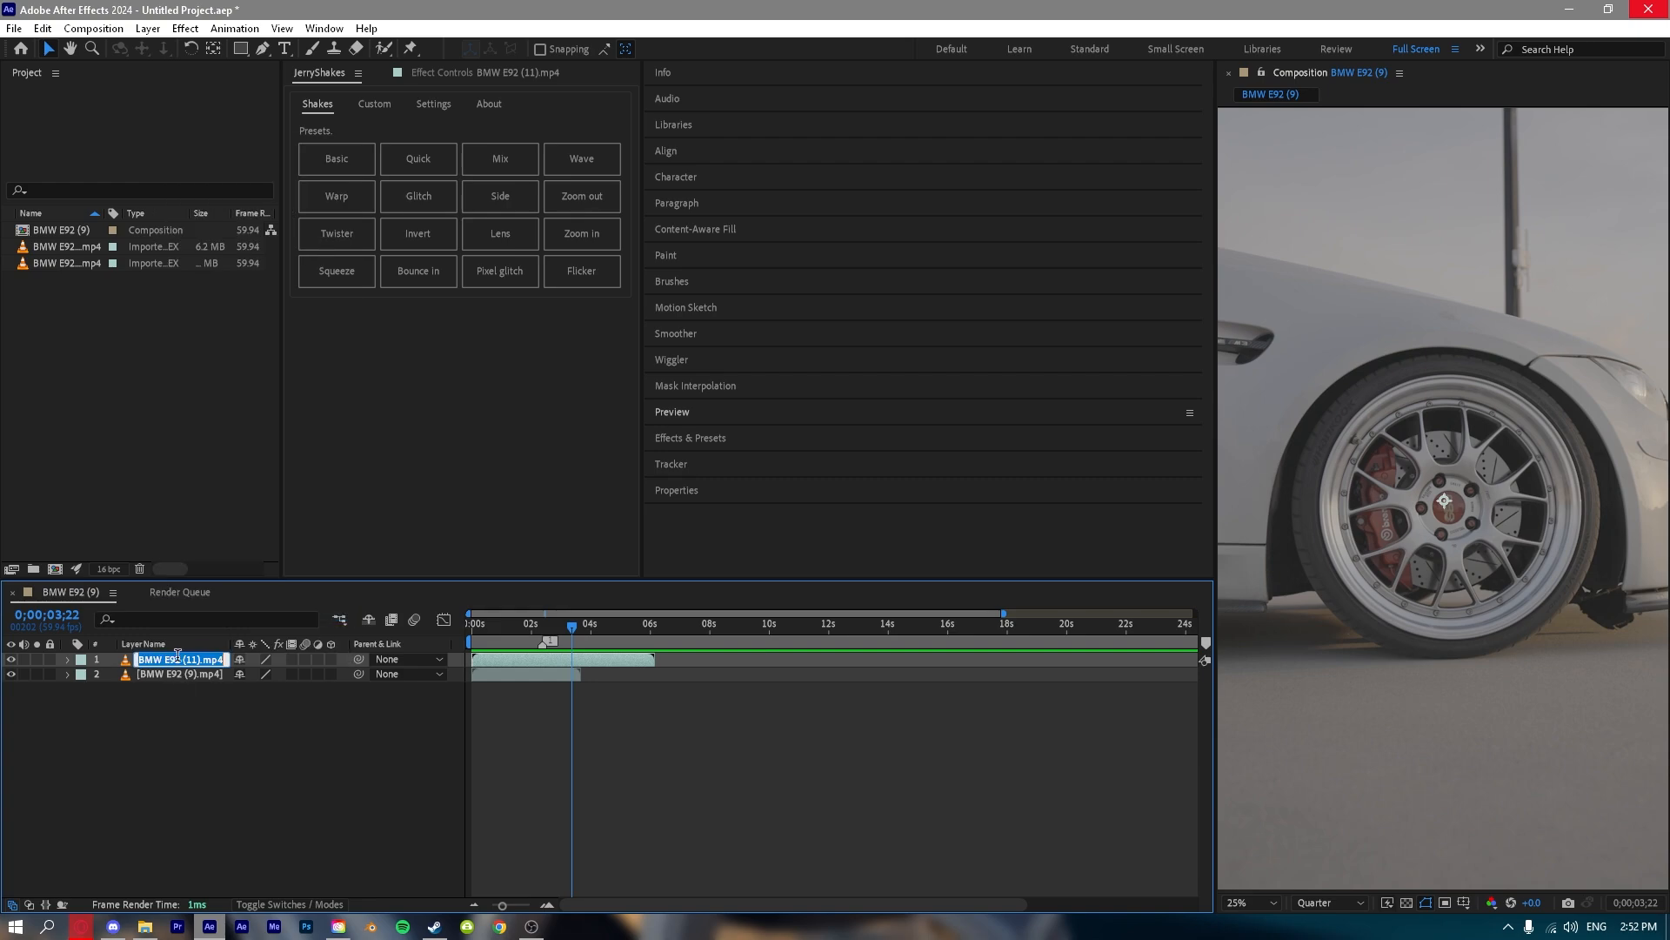
key("Return")
left_click(300, 786)
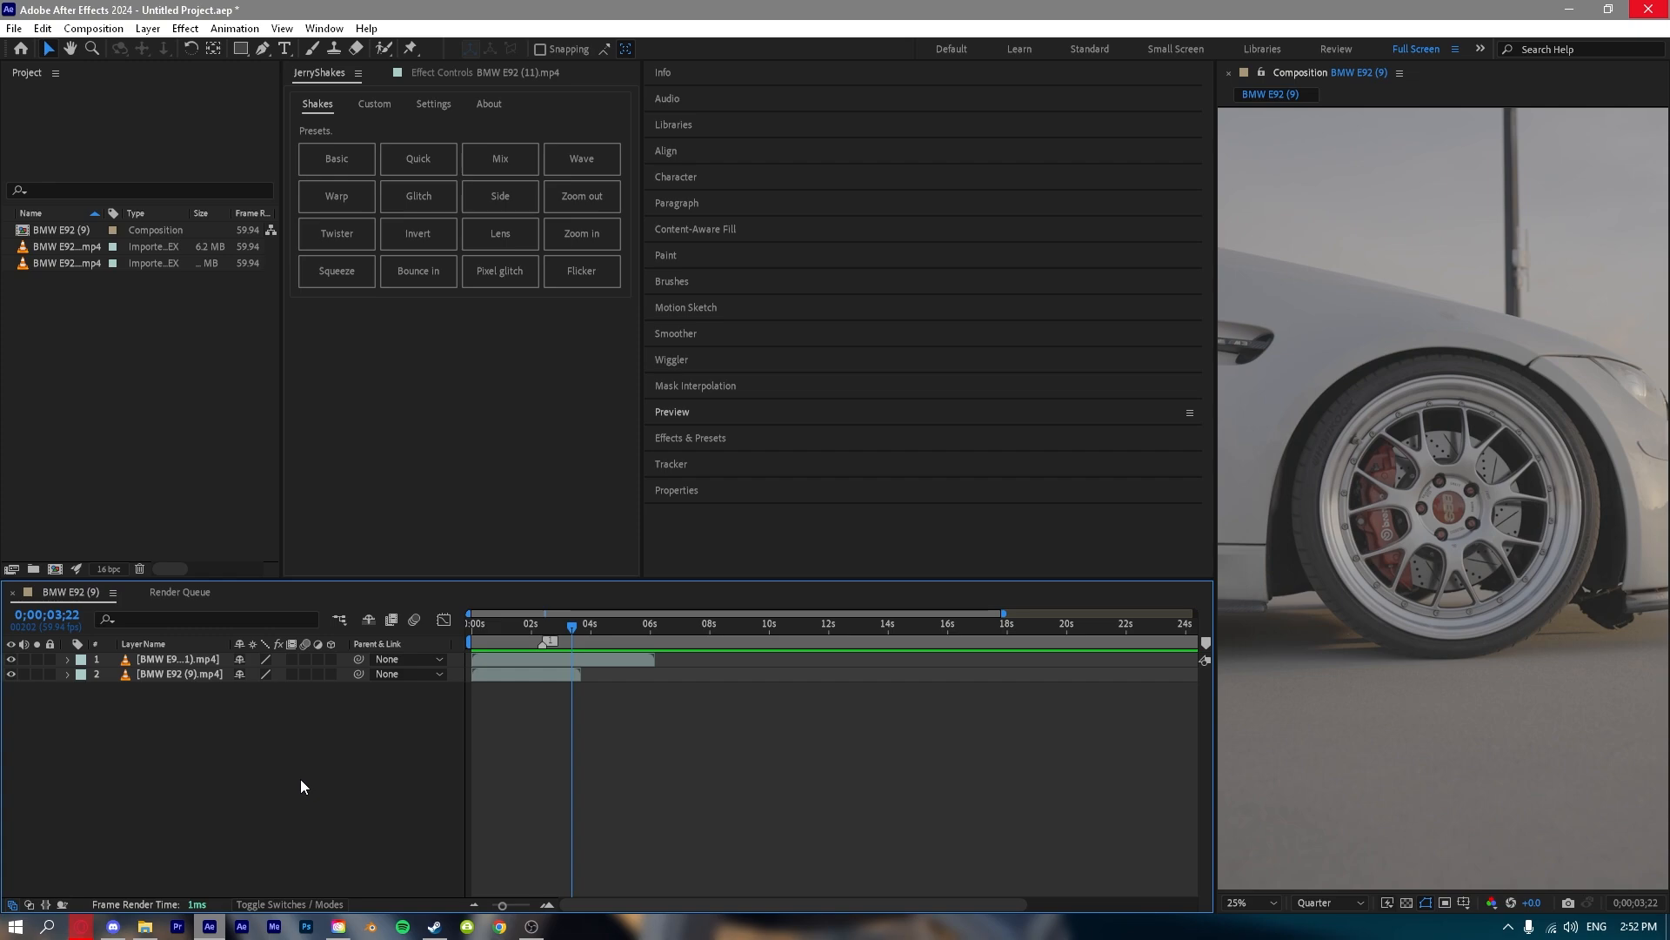
right_click(165, 659)
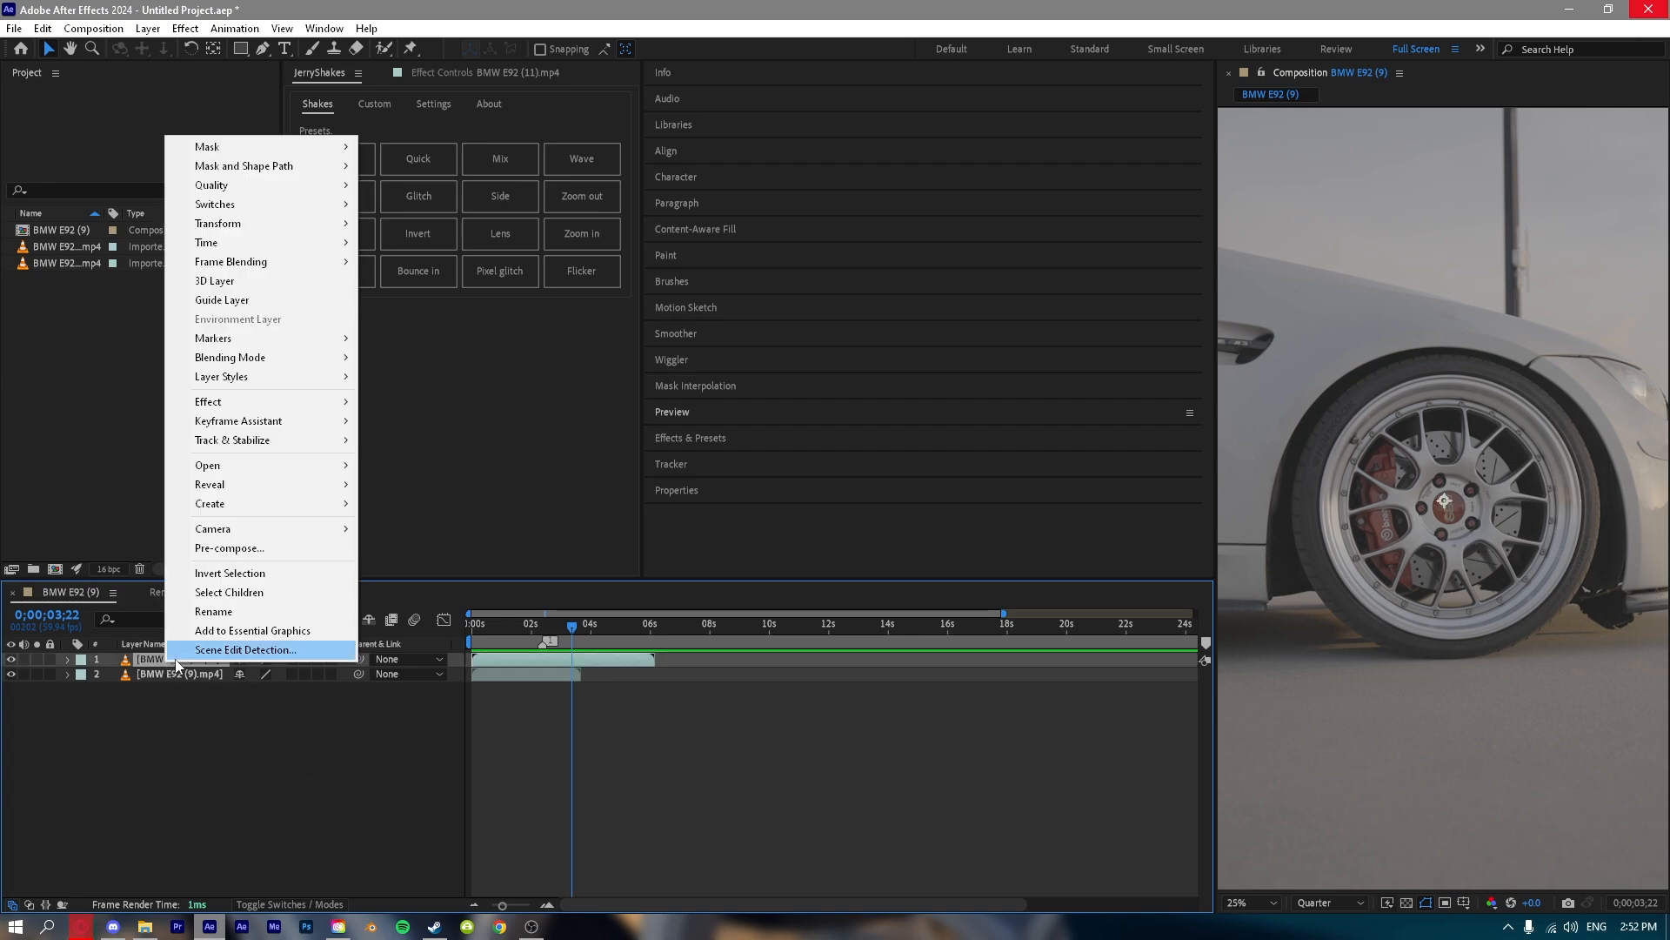
left_click(295, 783)
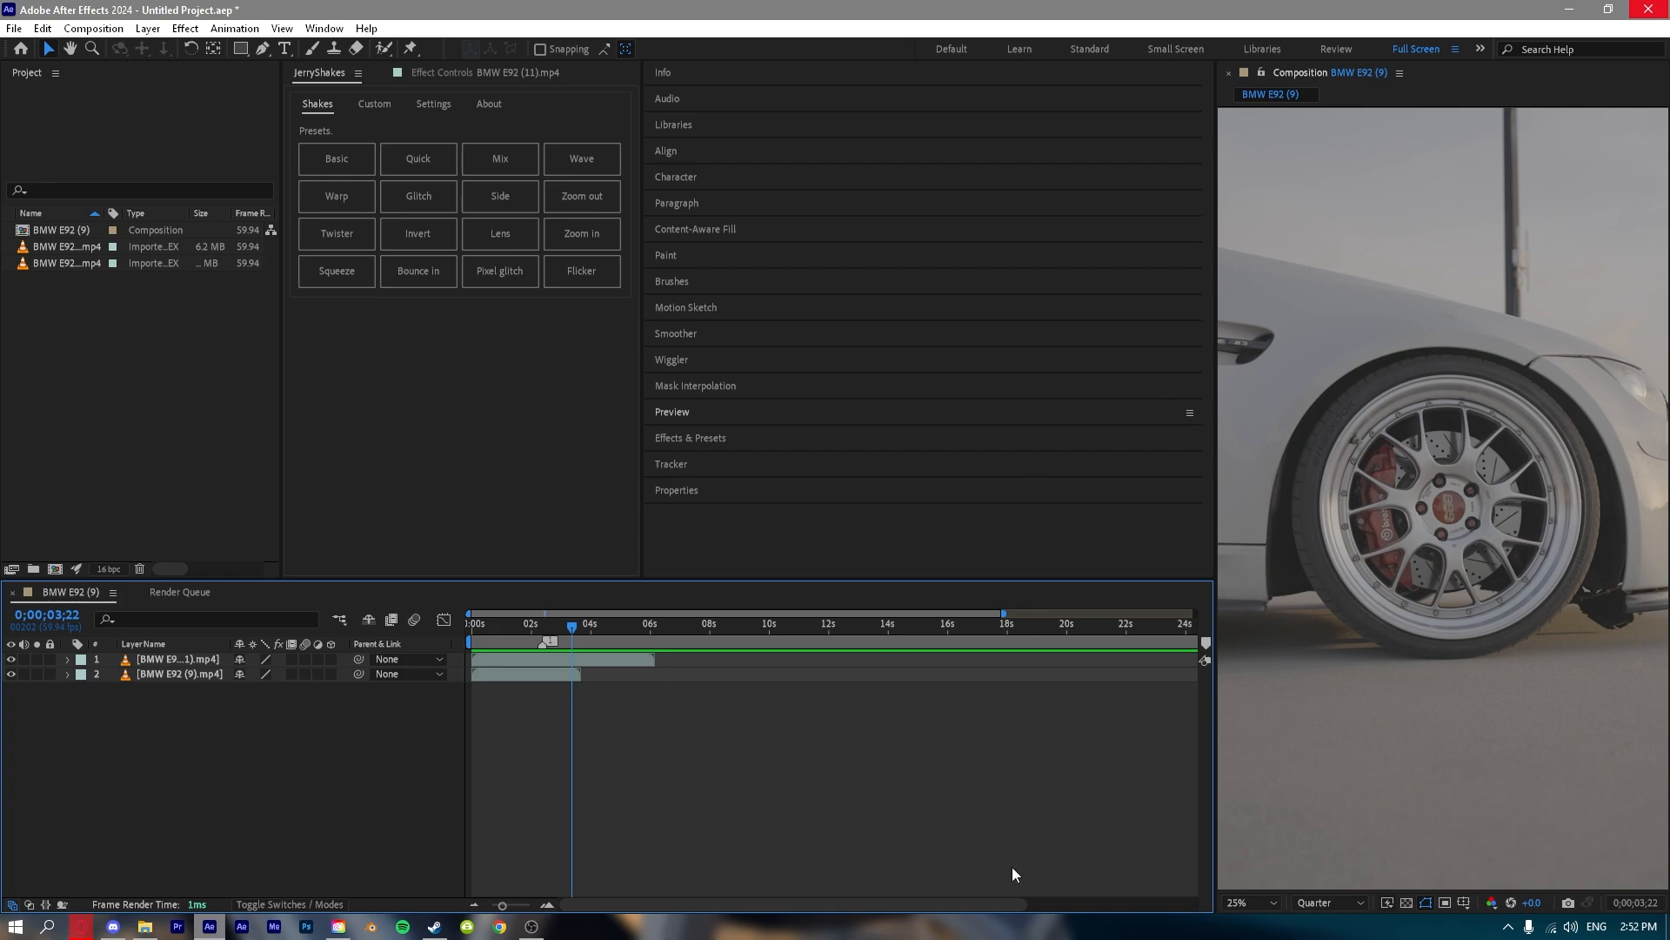
Set the composition viewer's magnification to Fit, try 1.5%, and return it to Fit.
left_click(1263, 901)
left_click(1241, 597)
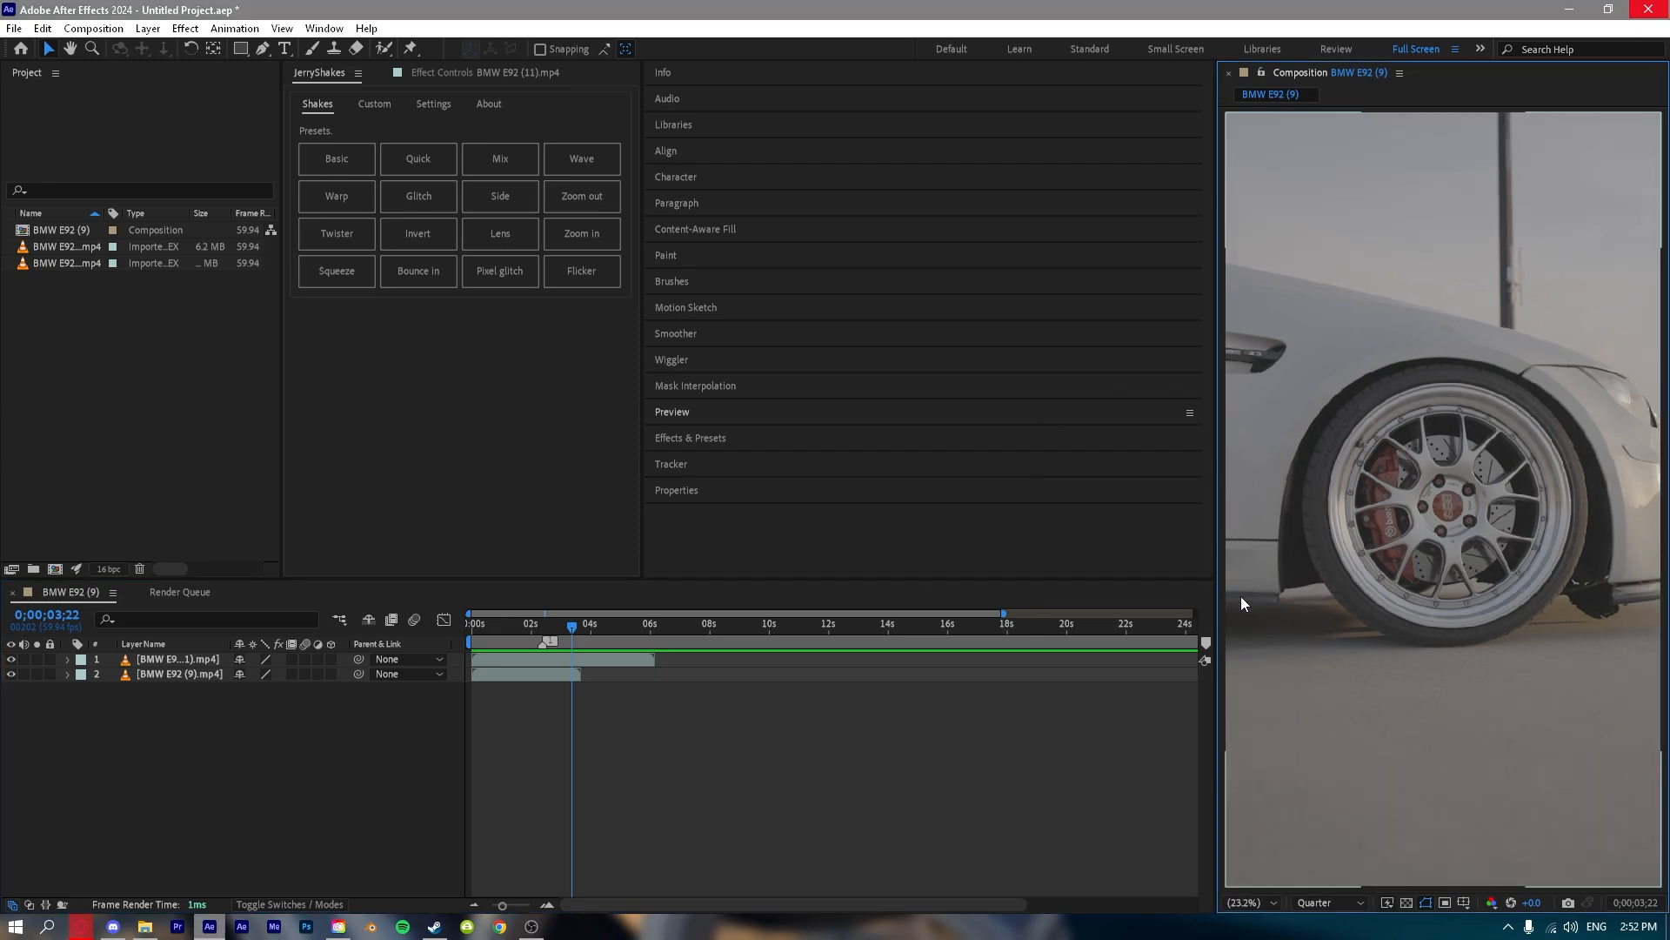
left_click(1256, 900)
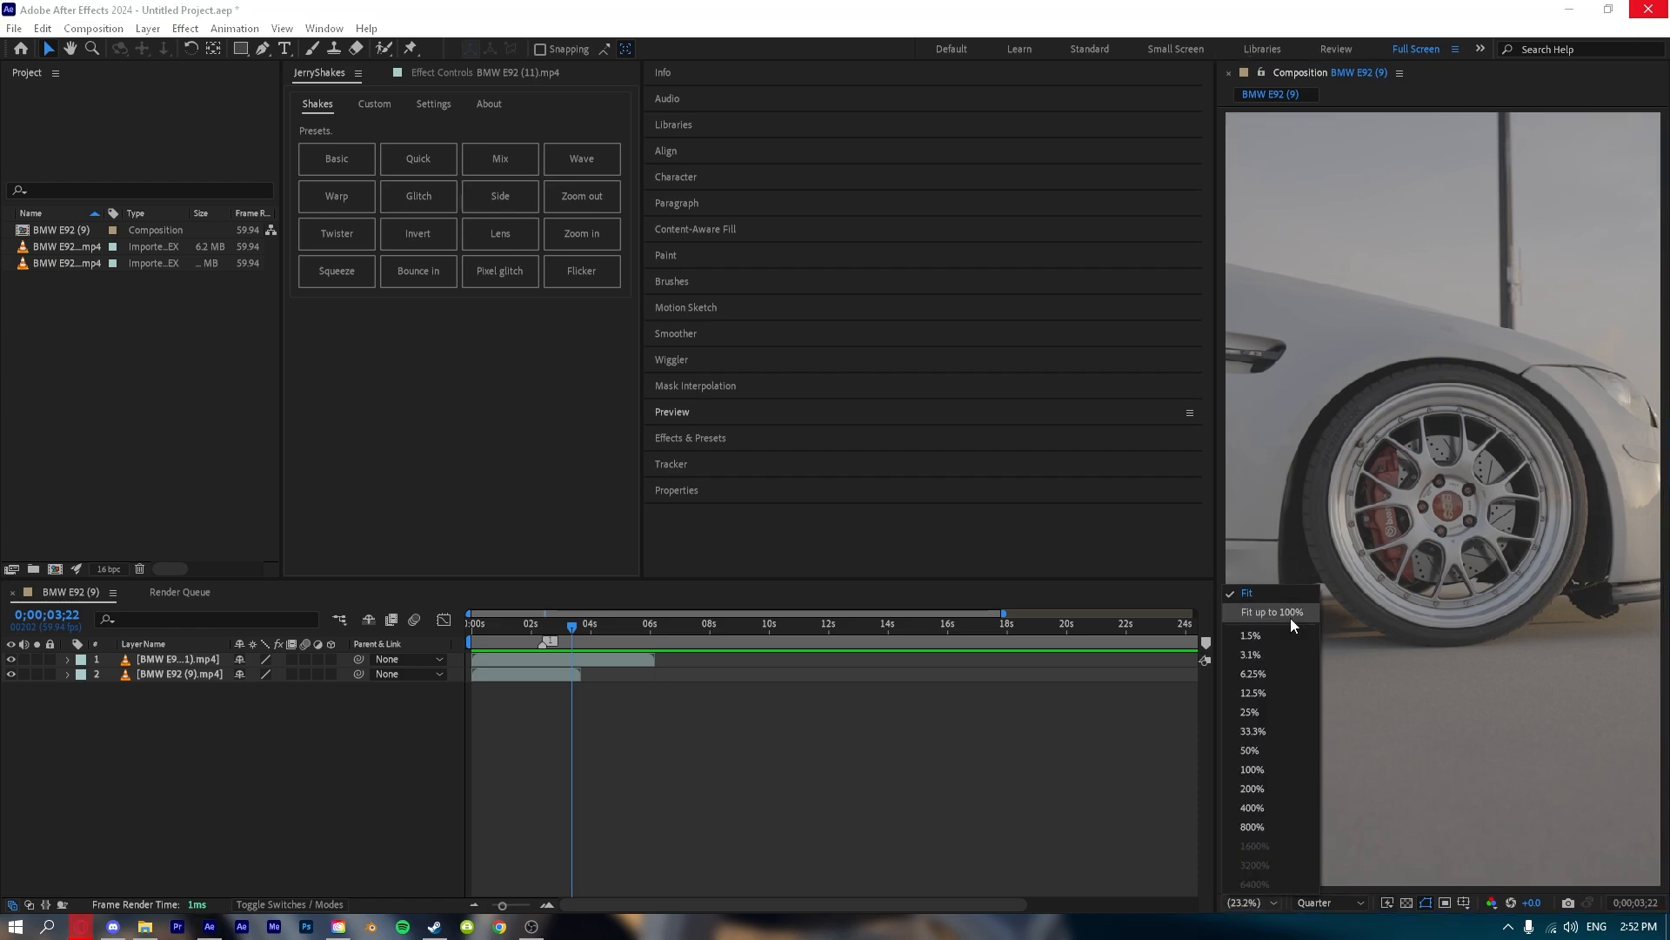
left_click(1251, 633)
left_click(1253, 903)
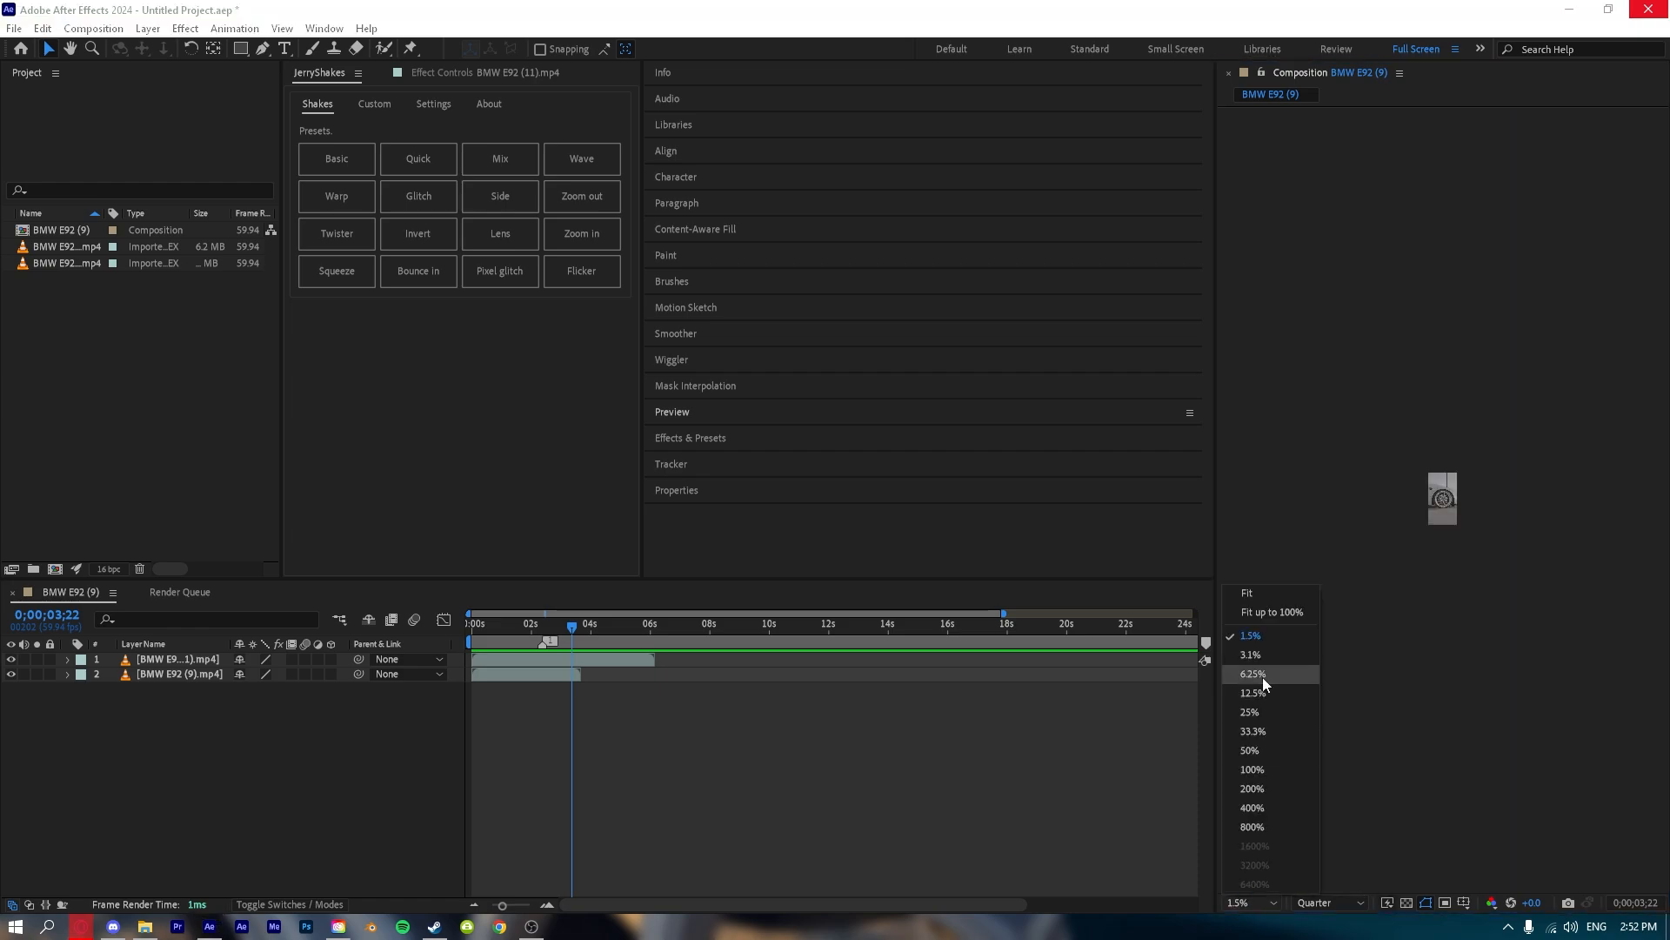
left_click(1240, 590)
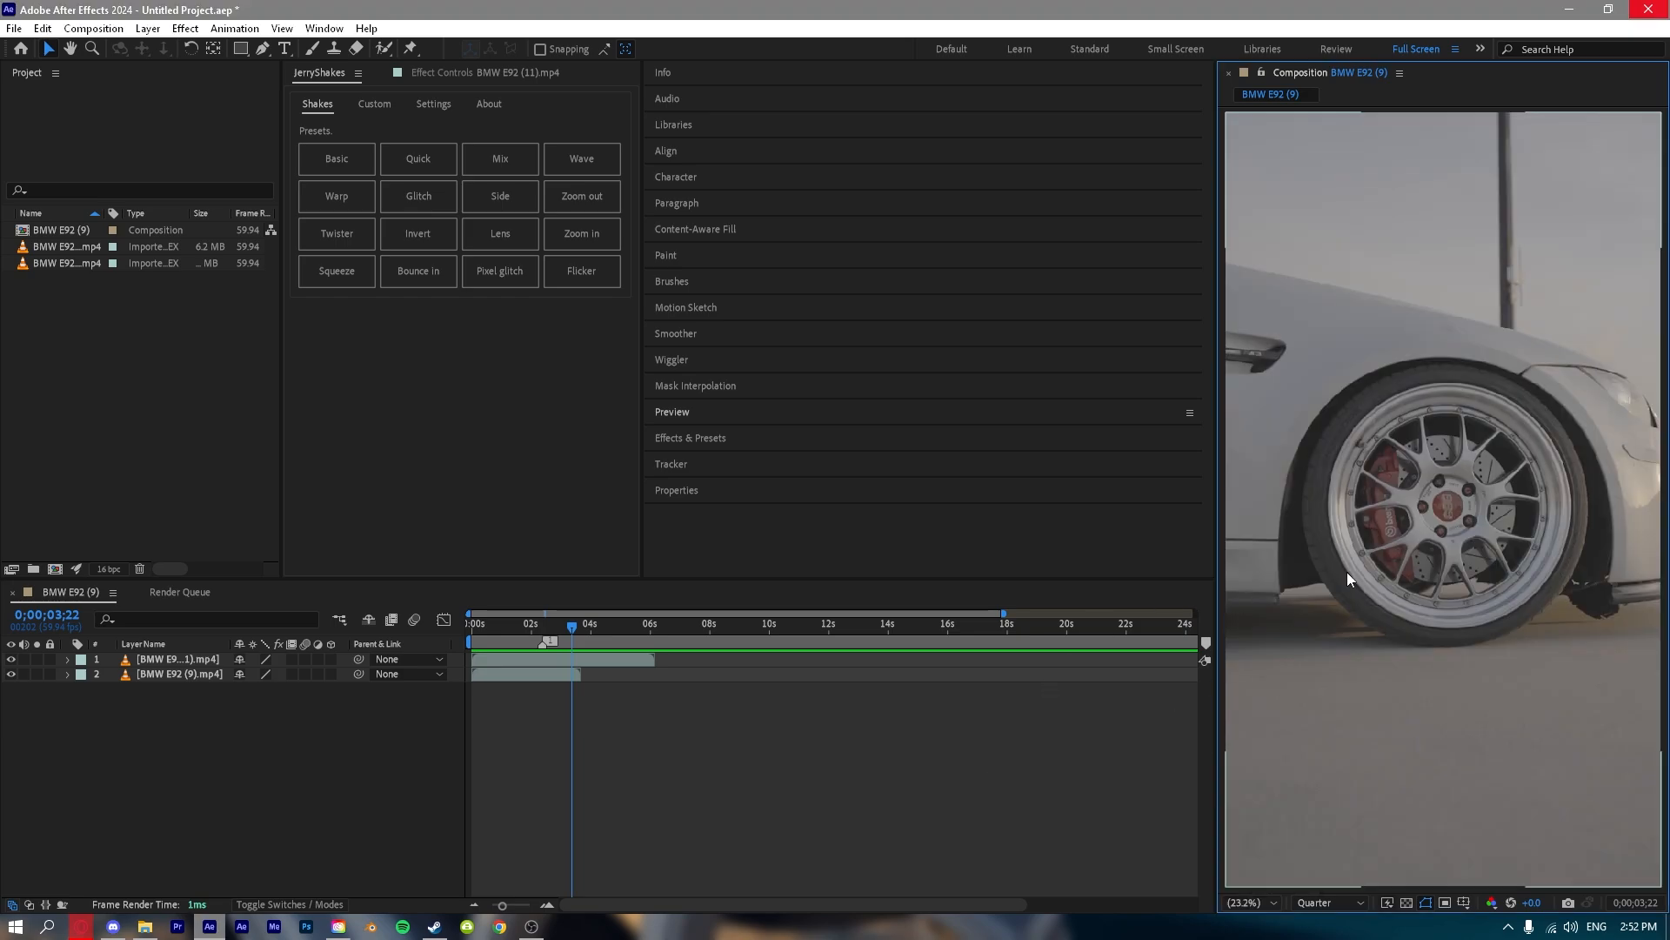
Zoom in and out on the wheel, pan around the frame, and set the viewer's magnification back to Fit.
scroll(1346, 572, "down", 4)
scroll(1345, 623, "up", 7)
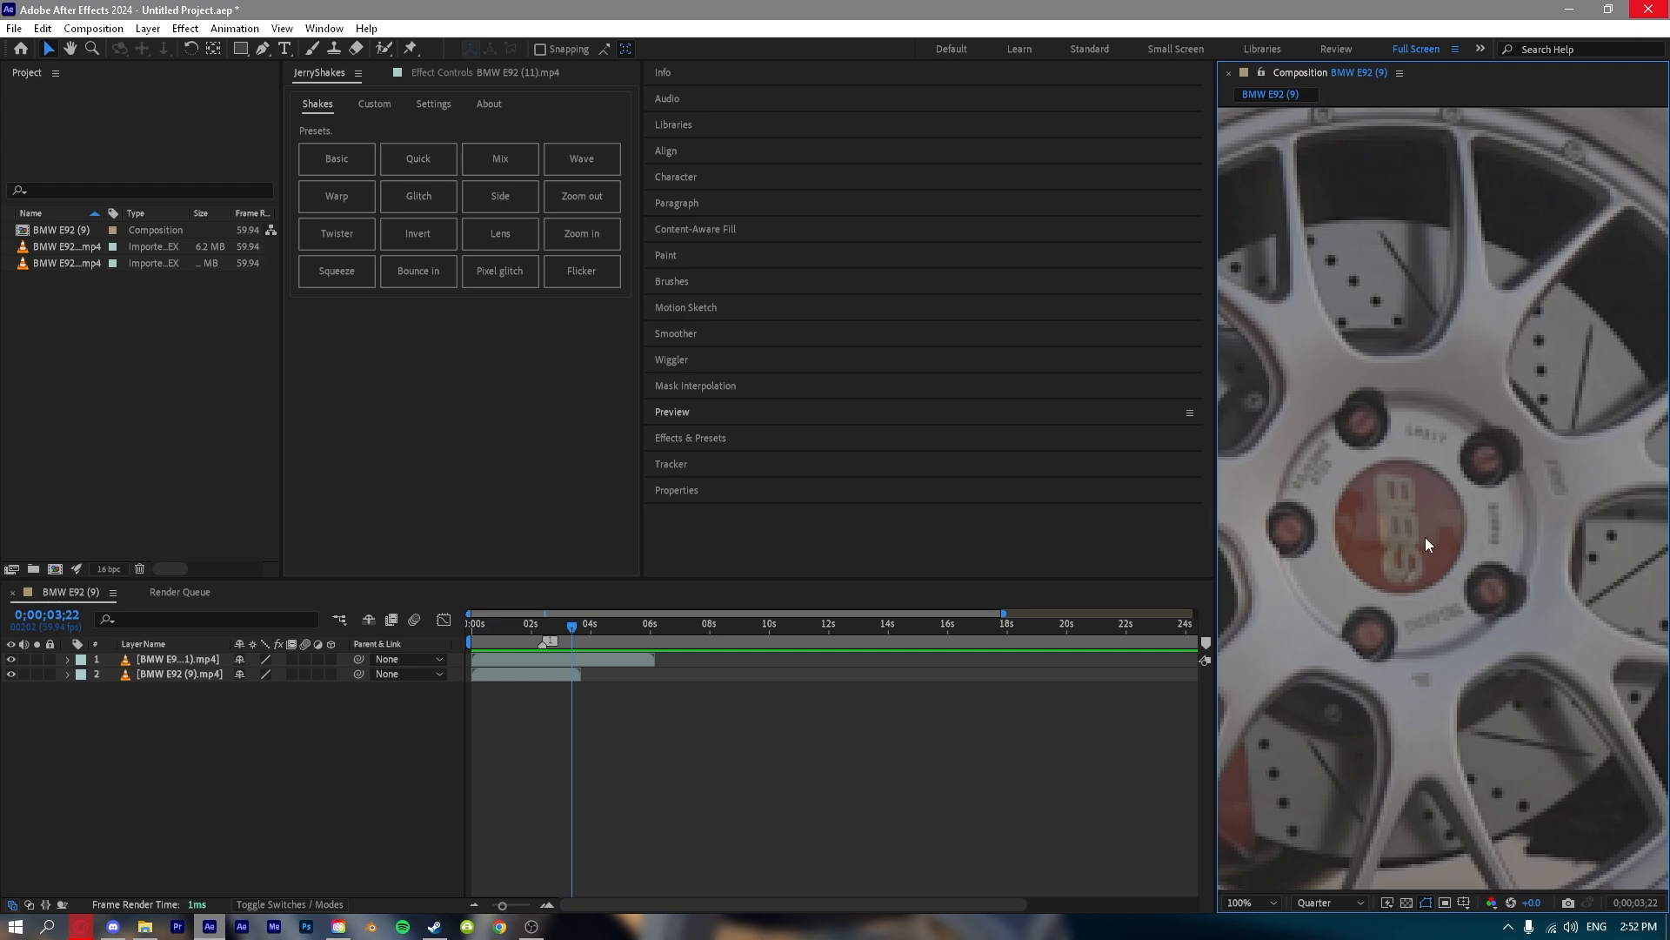
scroll(1406, 516, "down", 6)
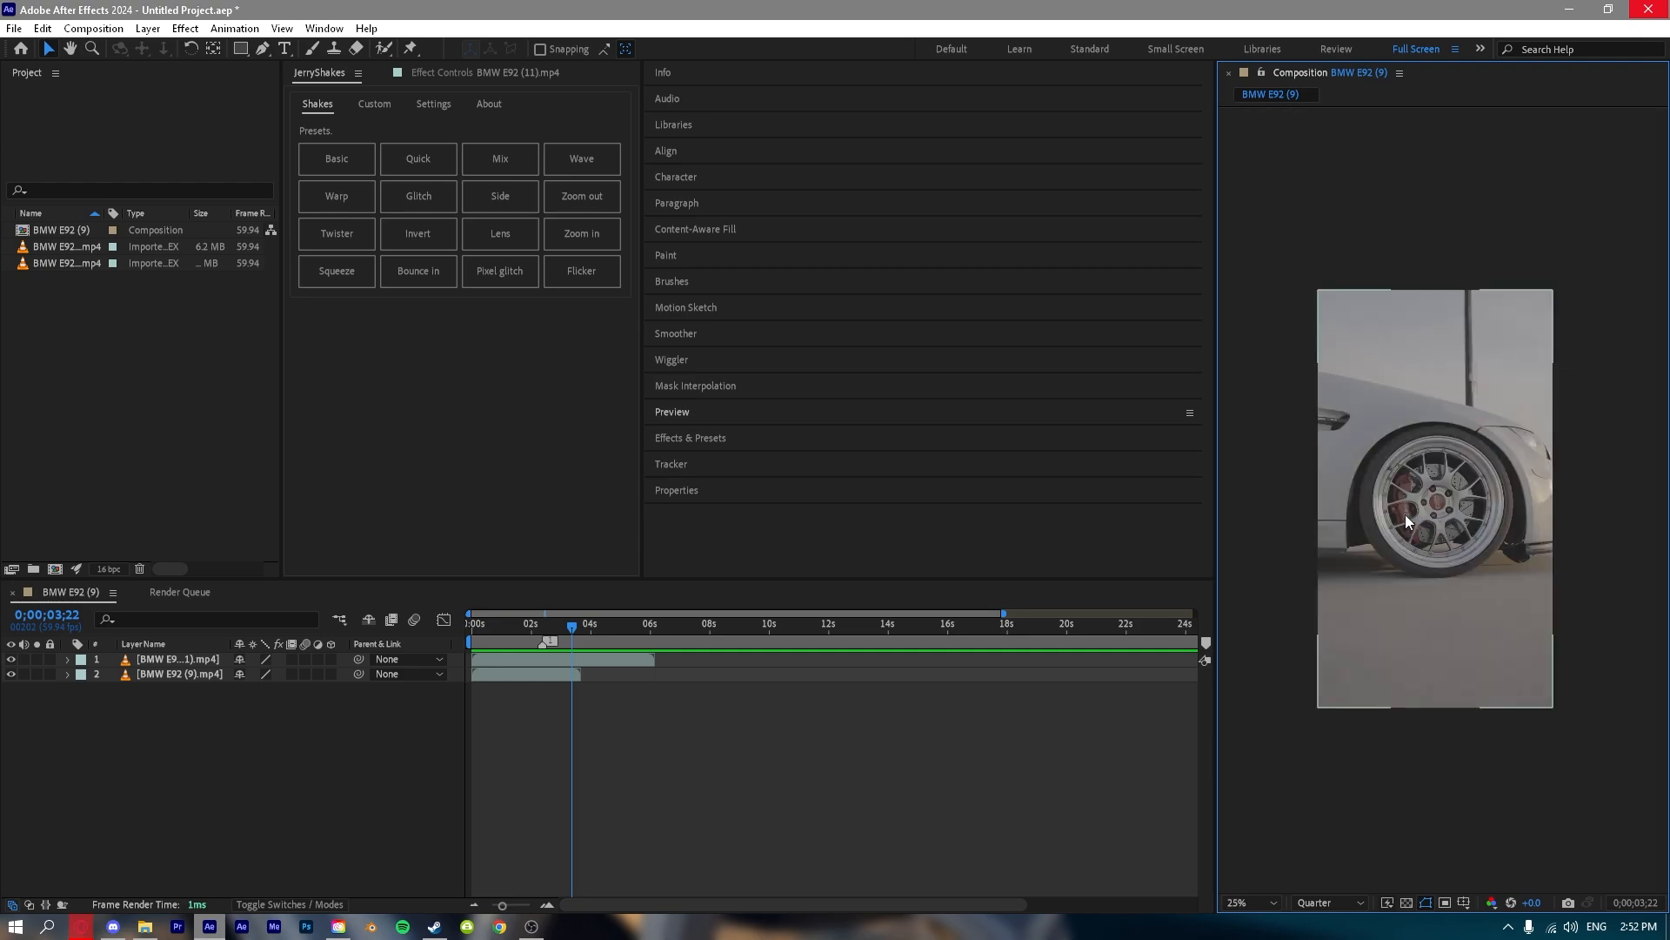
scroll(1406, 515, "up", 2)
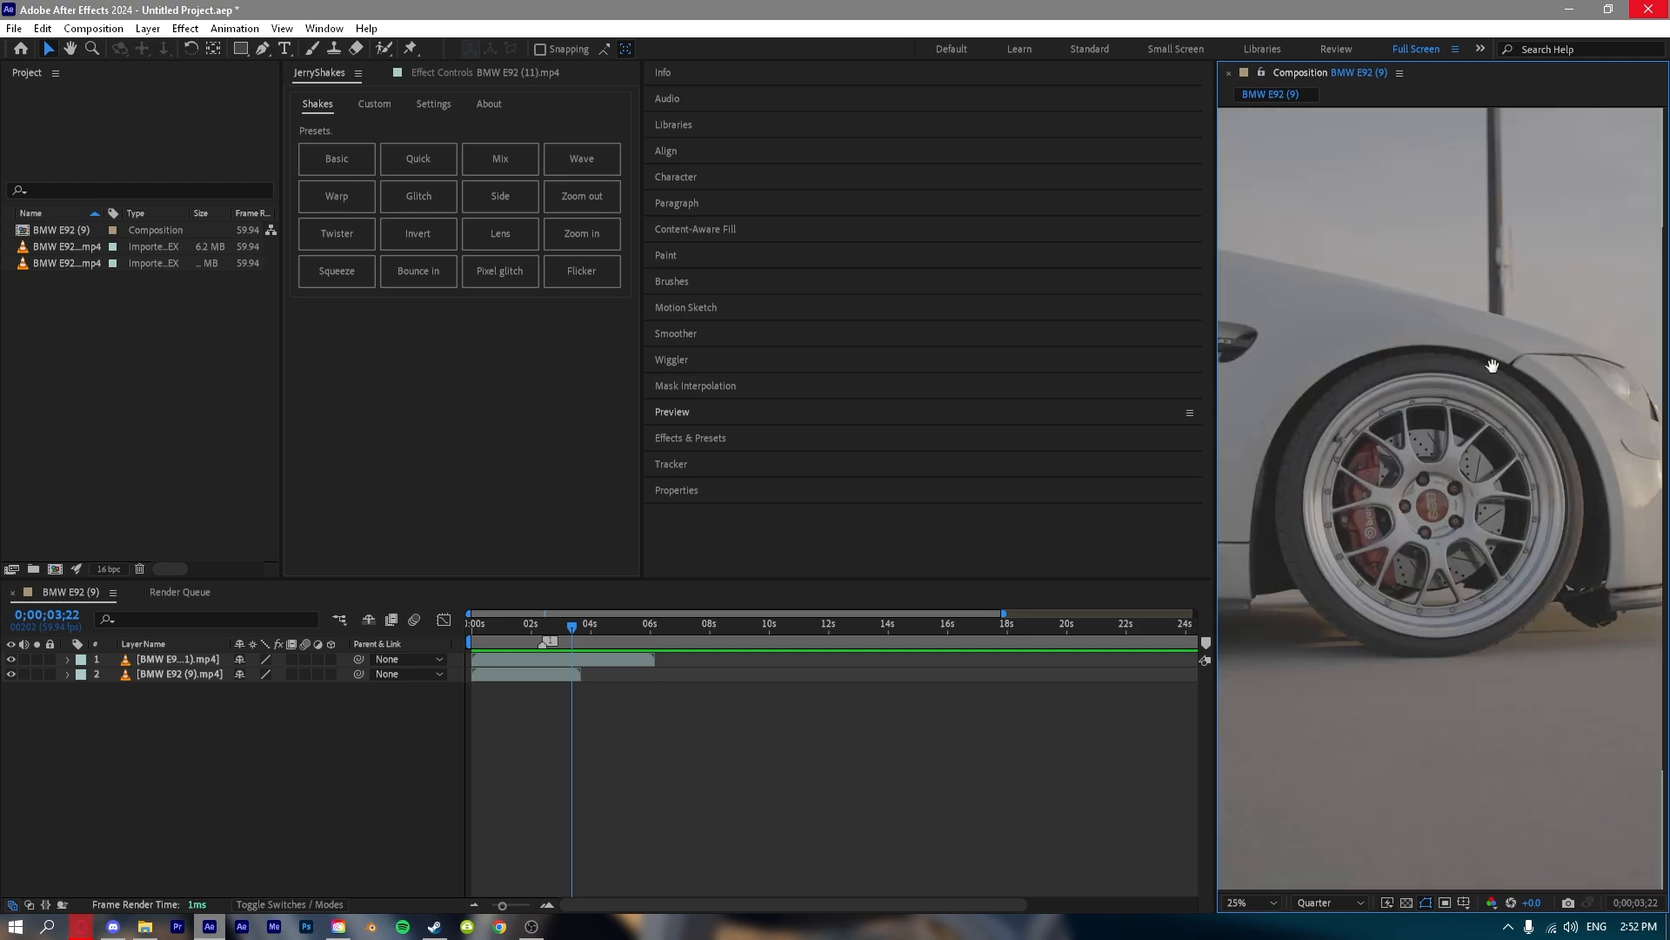
left_click_drag(1492, 366, 1395, 260)
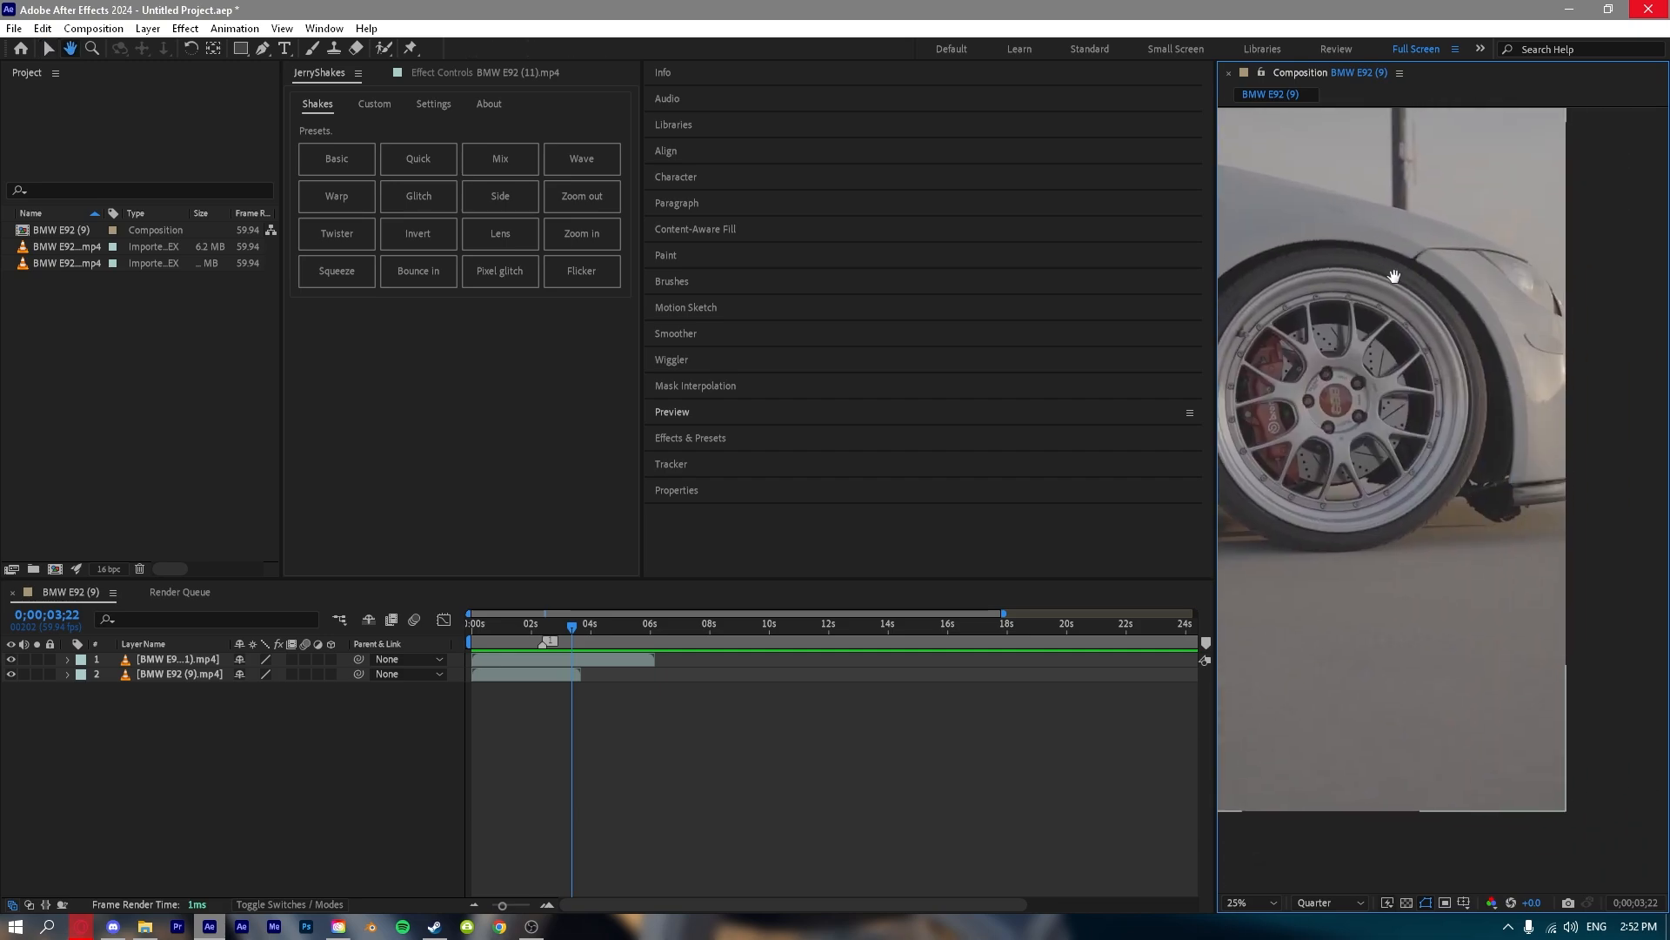
scroll(1436, 287, "up", 4)
left_click_drag(1512, 364, 1268, 678)
scroll(1325, 566, "up", 1)
scroll(1411, 535, "down", 3)
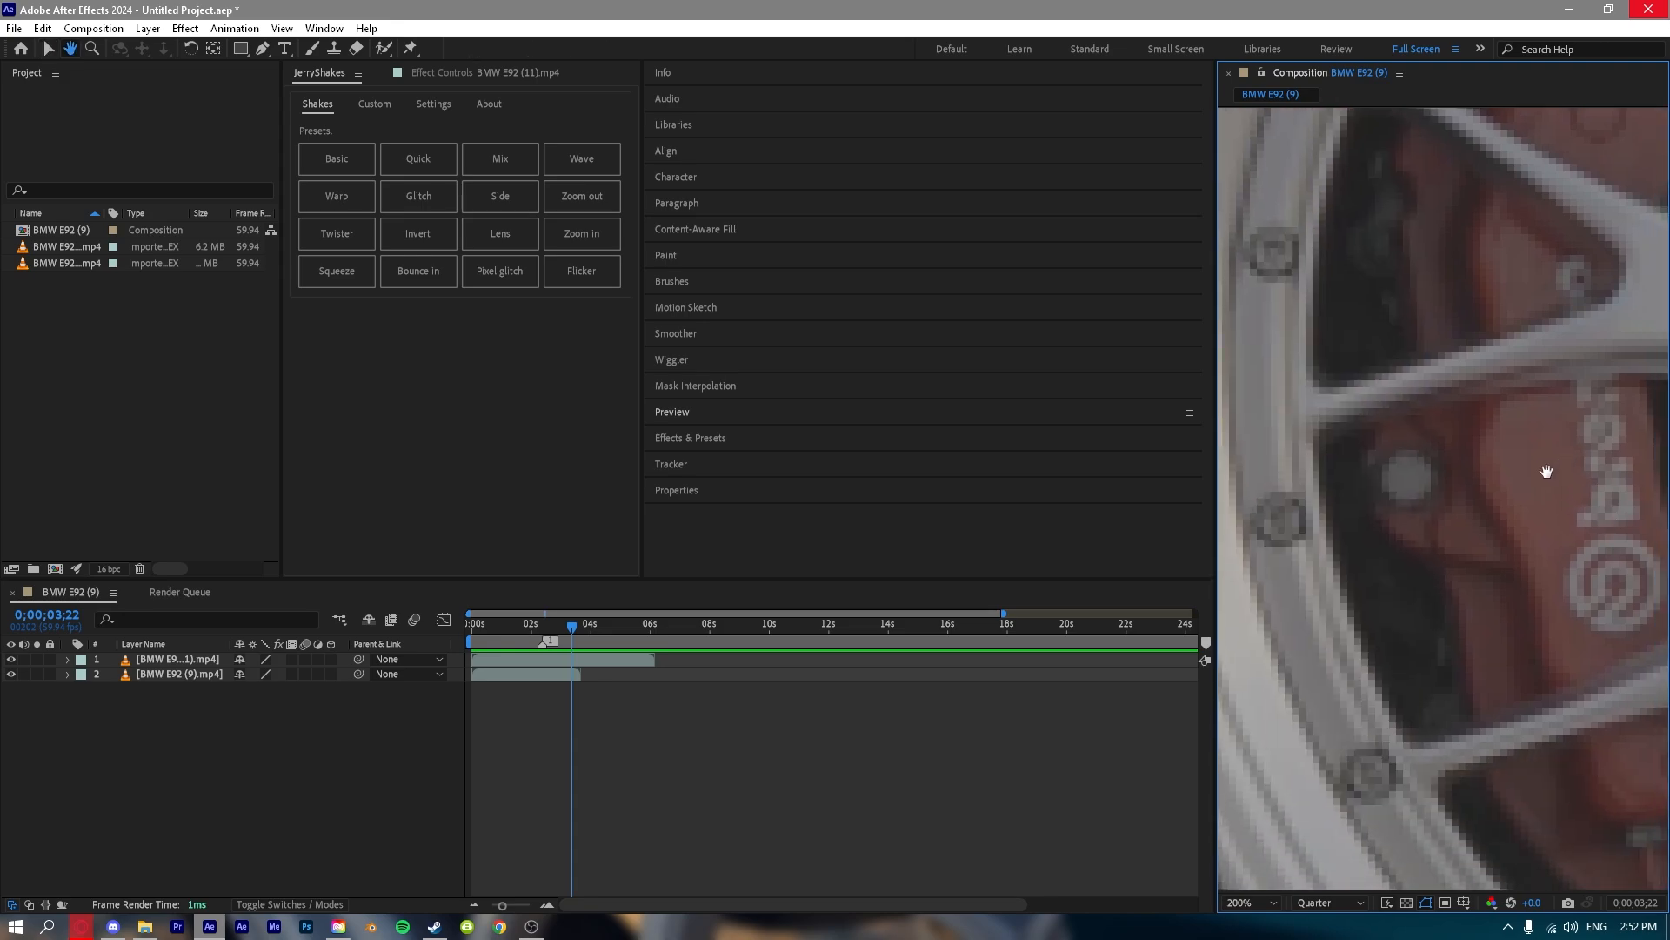
left_click(1264, 905)
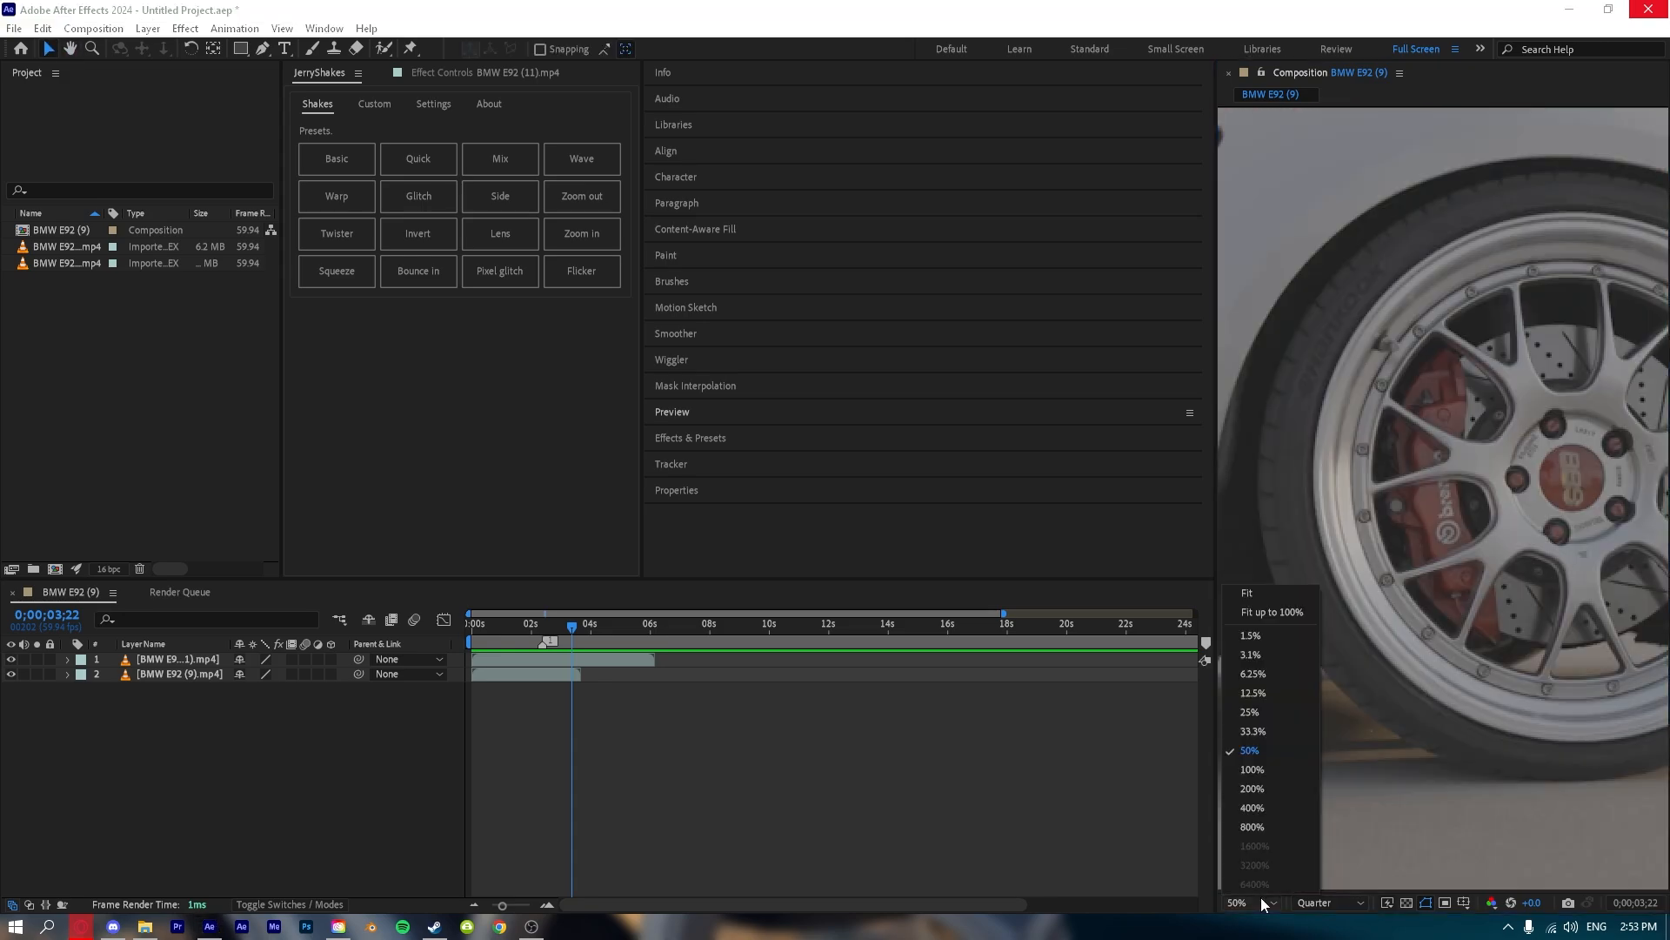
left_click(1263, 592)
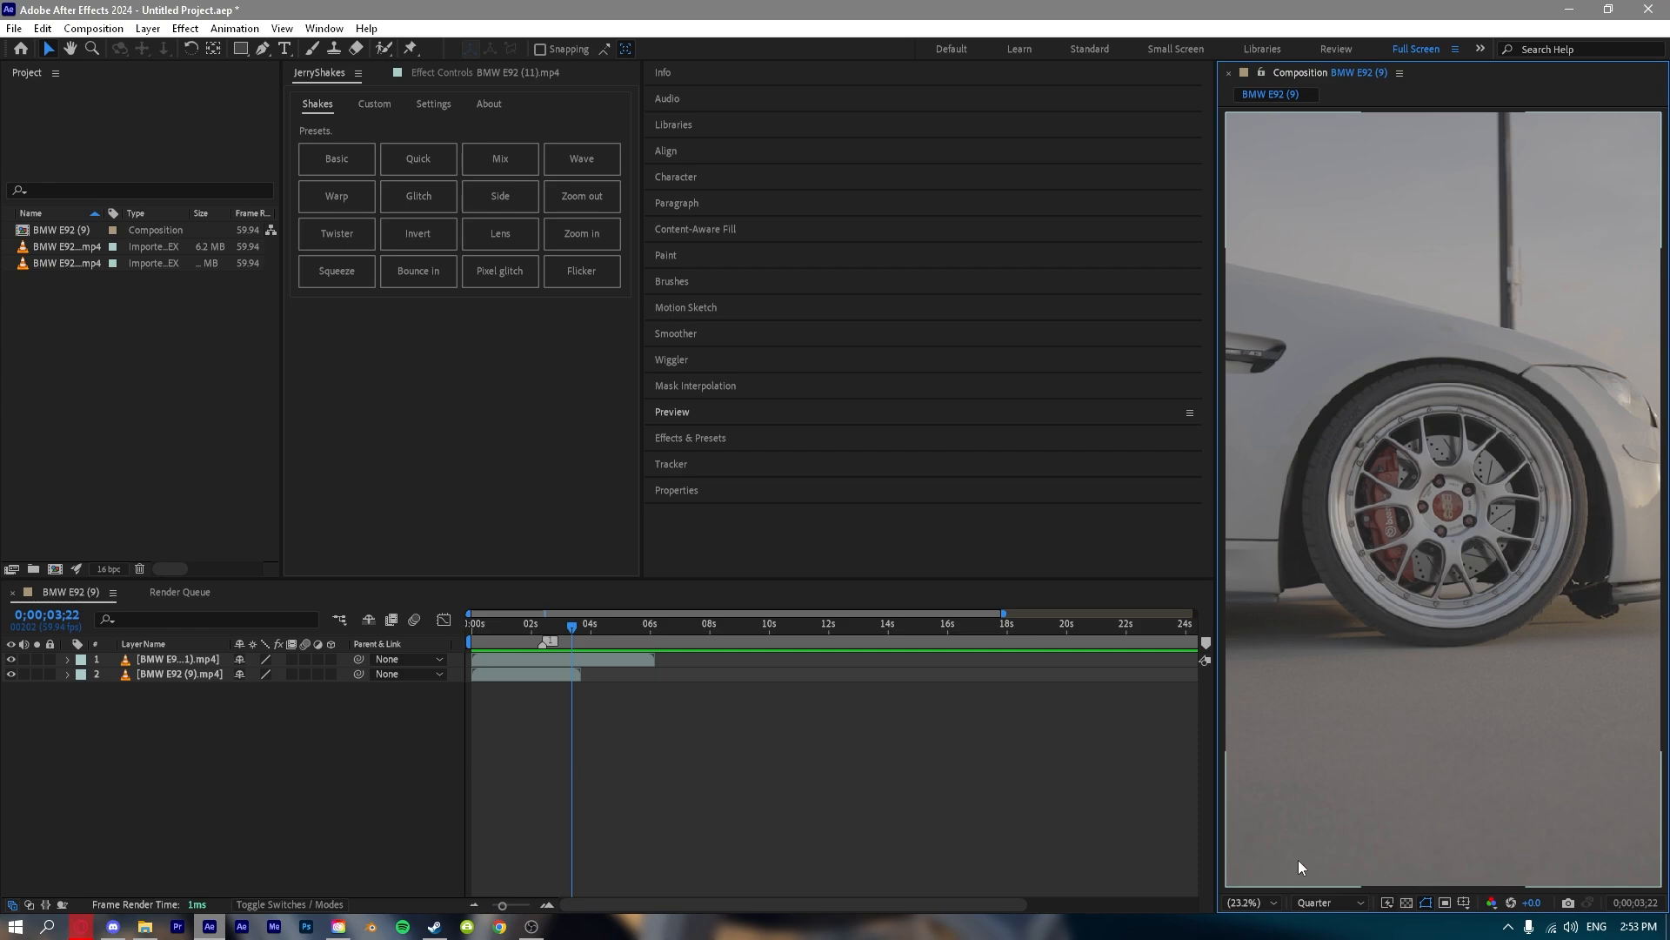
Switch the composition viewer's preview resolution to Full, try Half, and set it back to Quarter.
left_click(1356, 896)
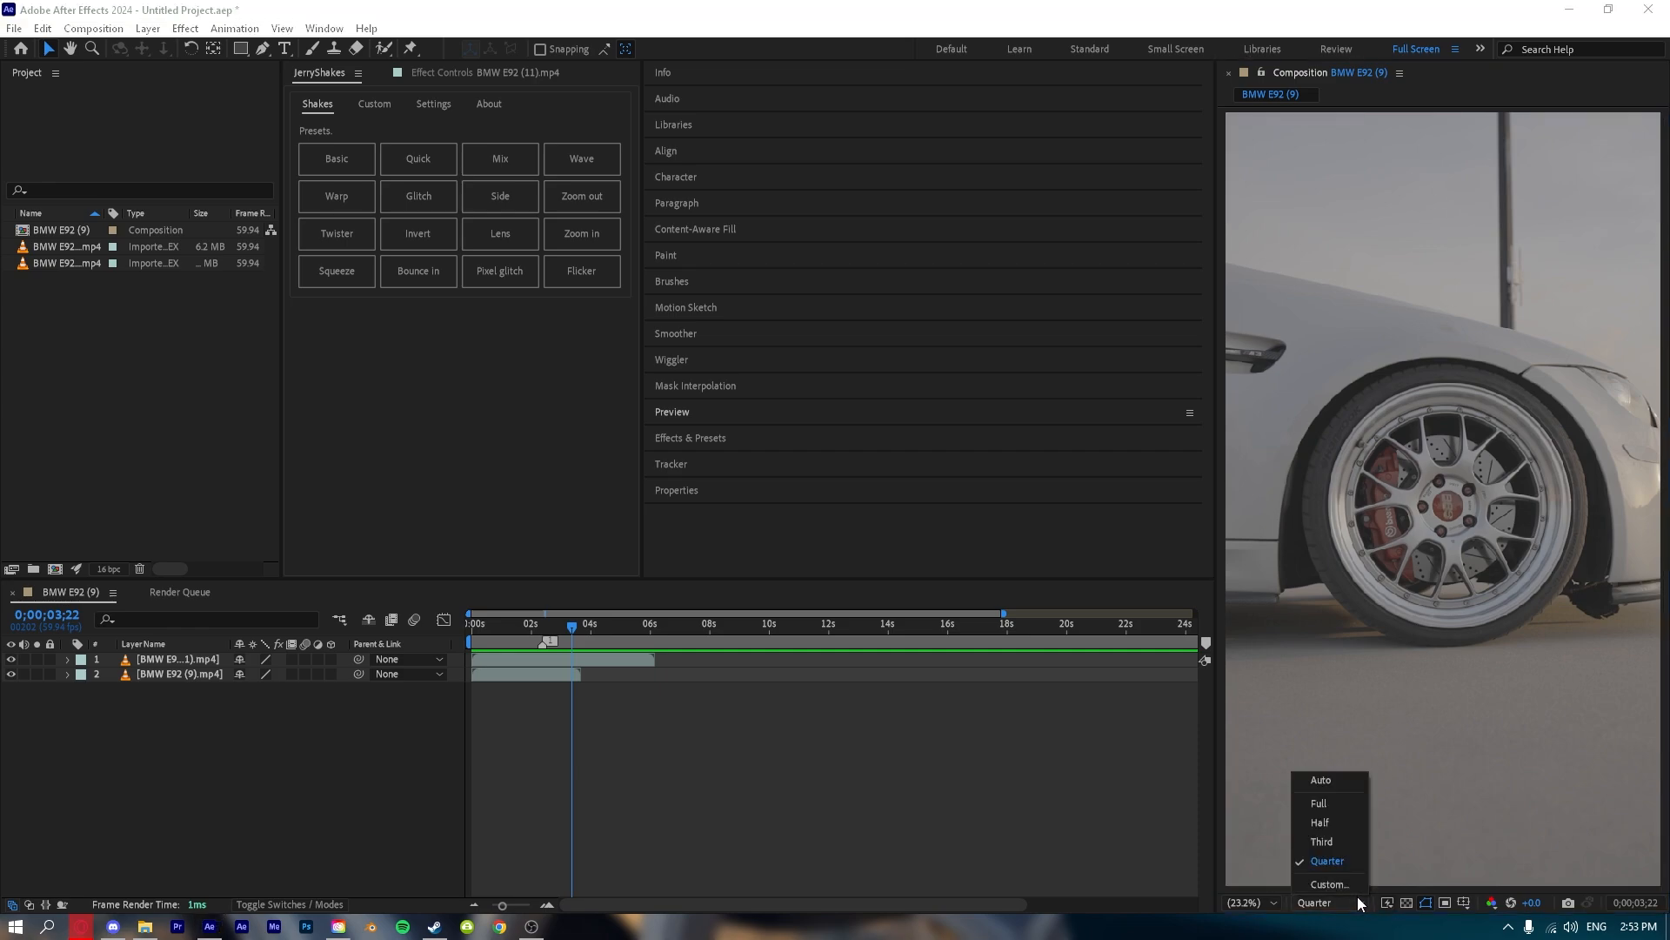
left_click(1350, 801)
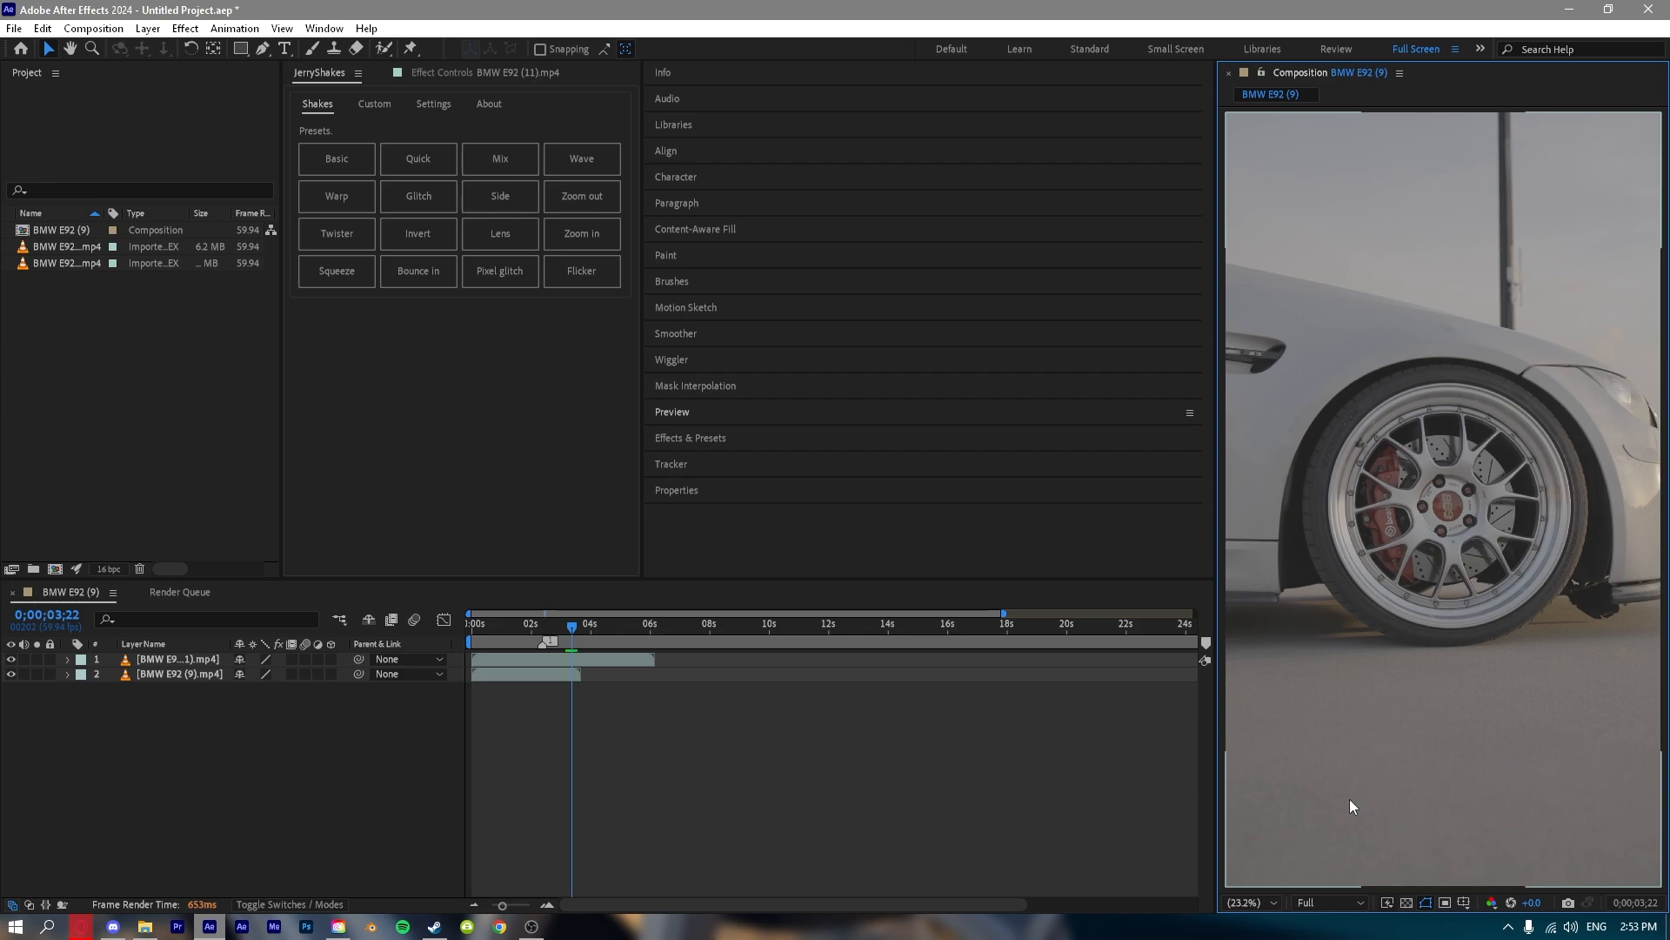
left_click(1322, 904)
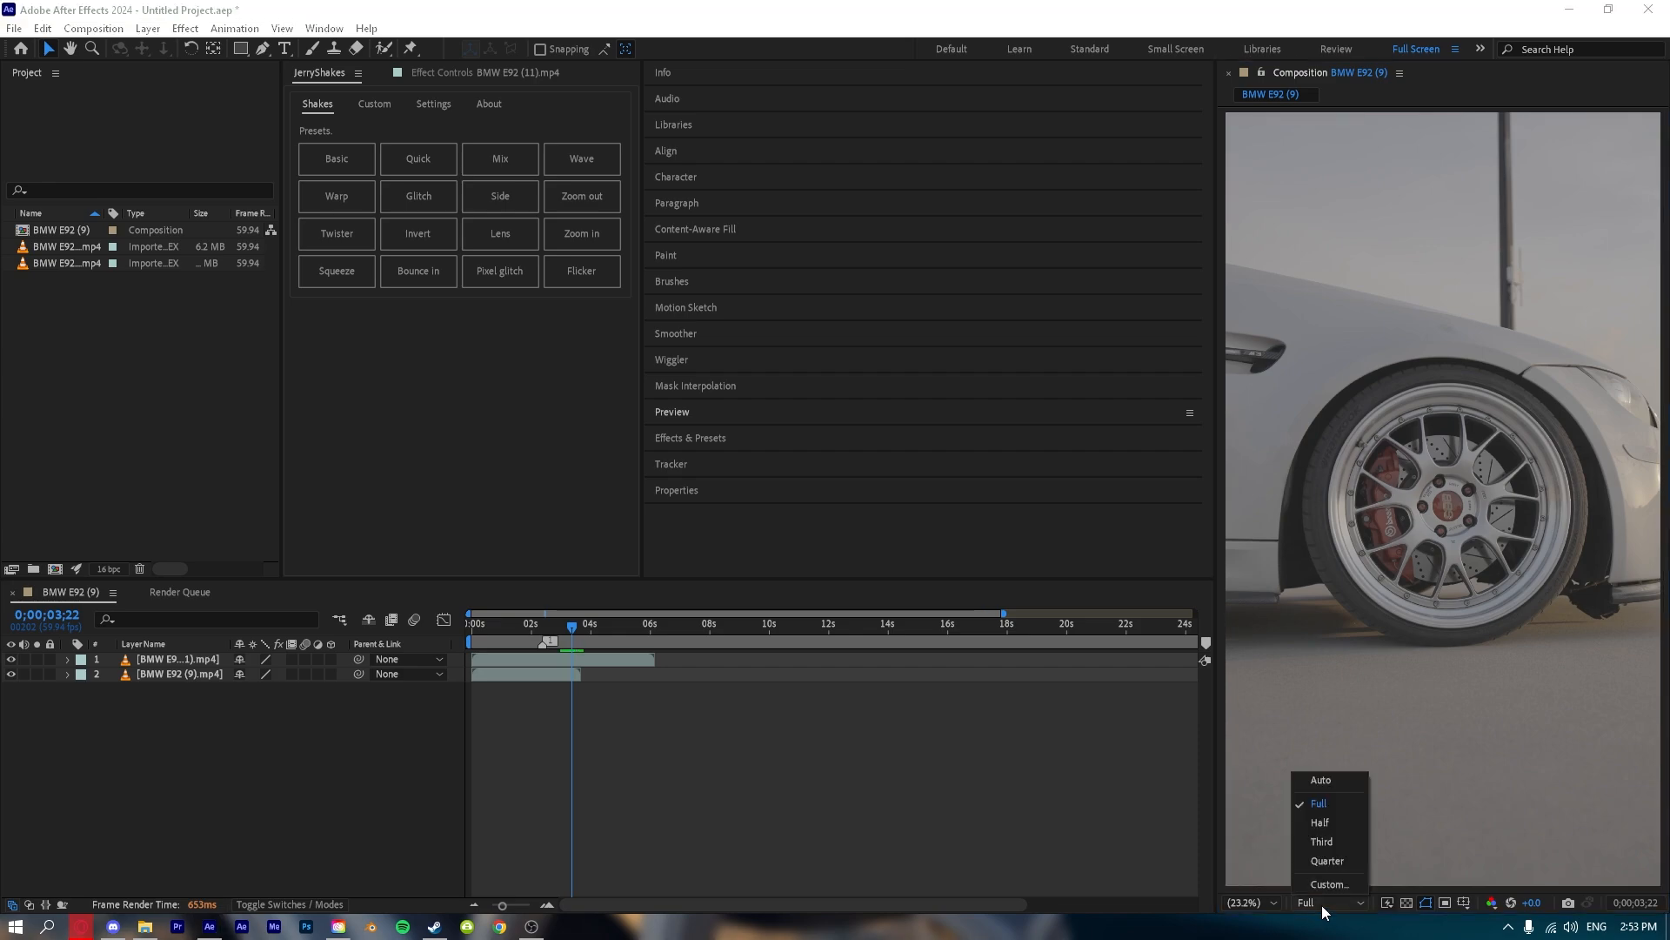
left_click(1328, 823)
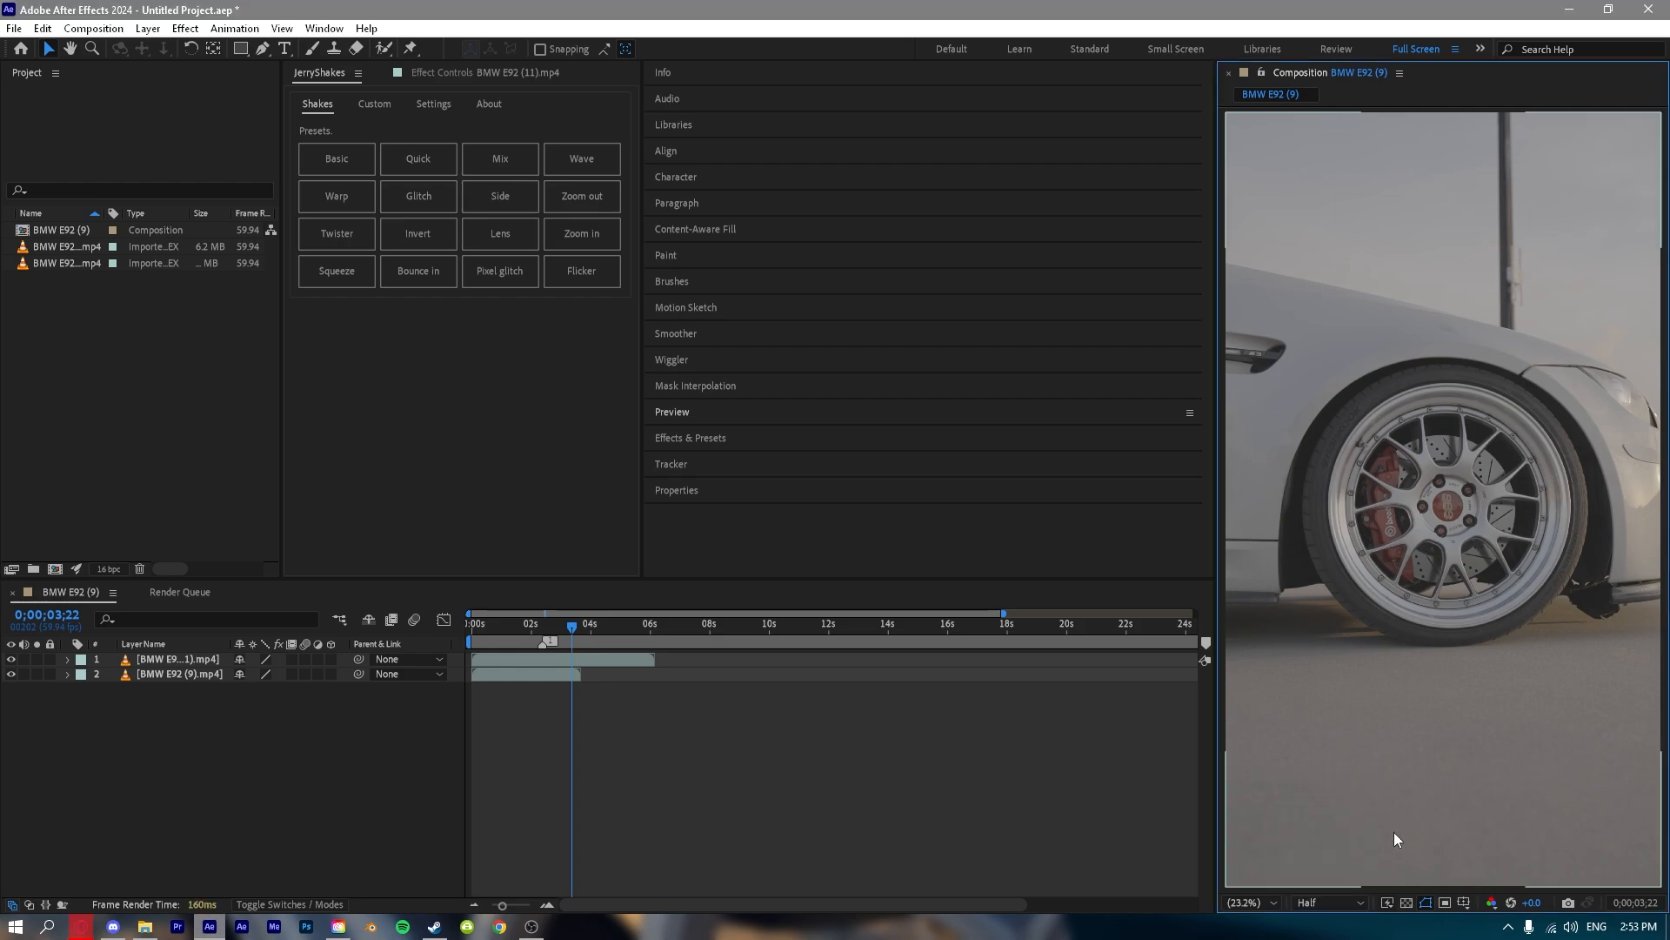
left_click(1328, 903)
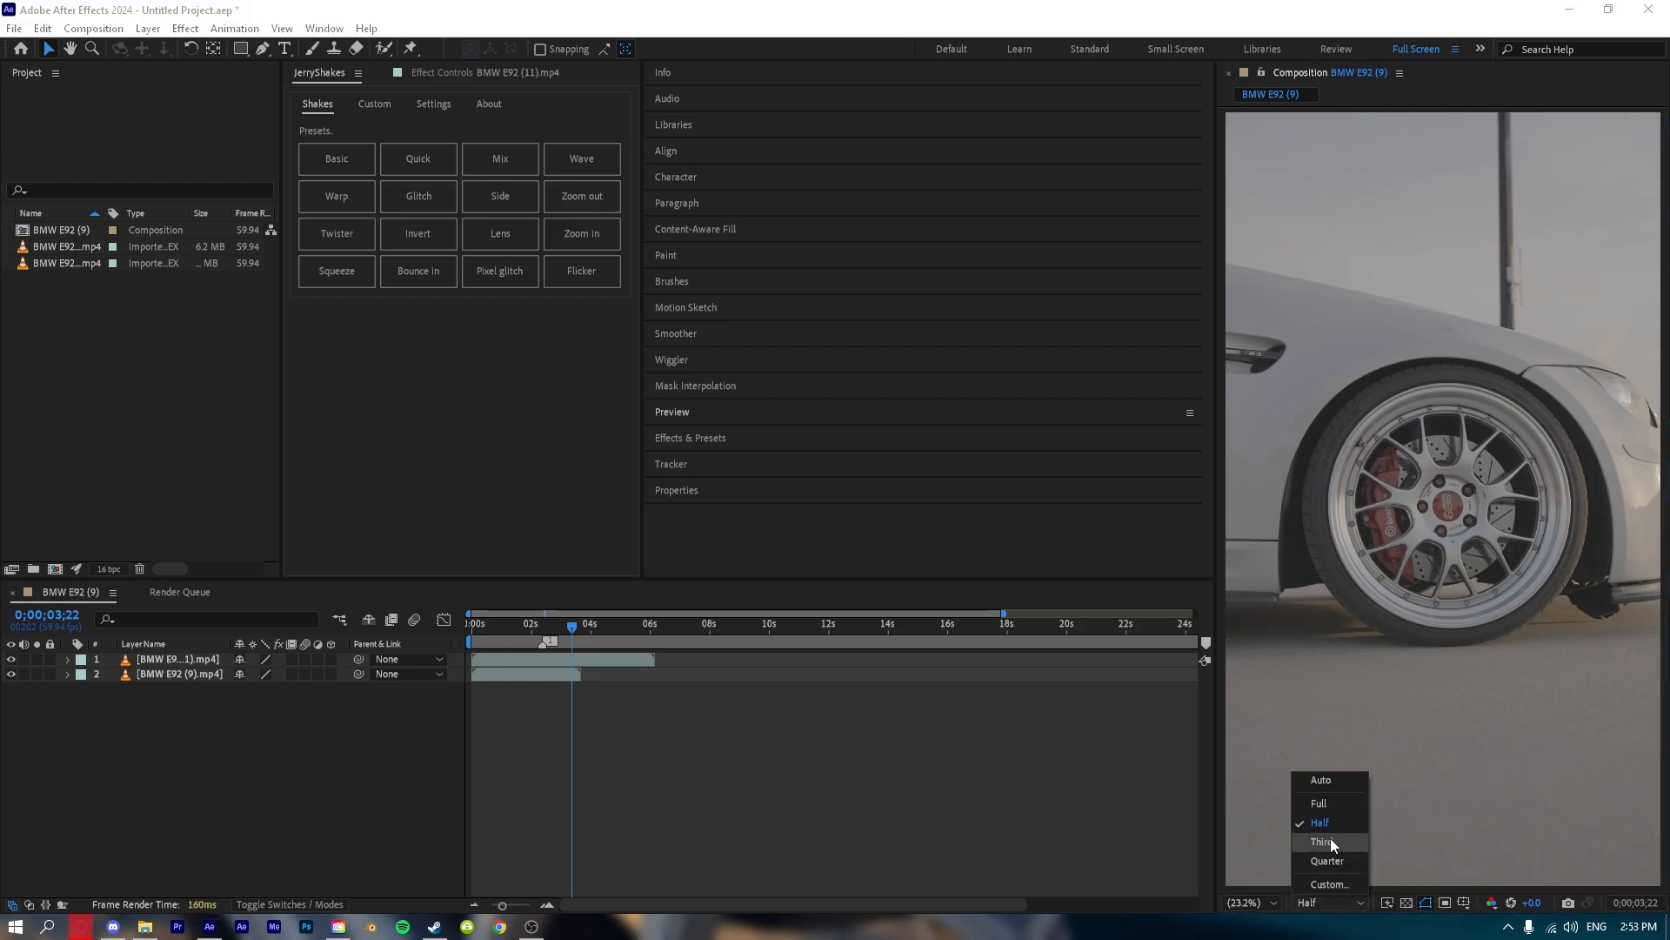
left_click(1334, 862)
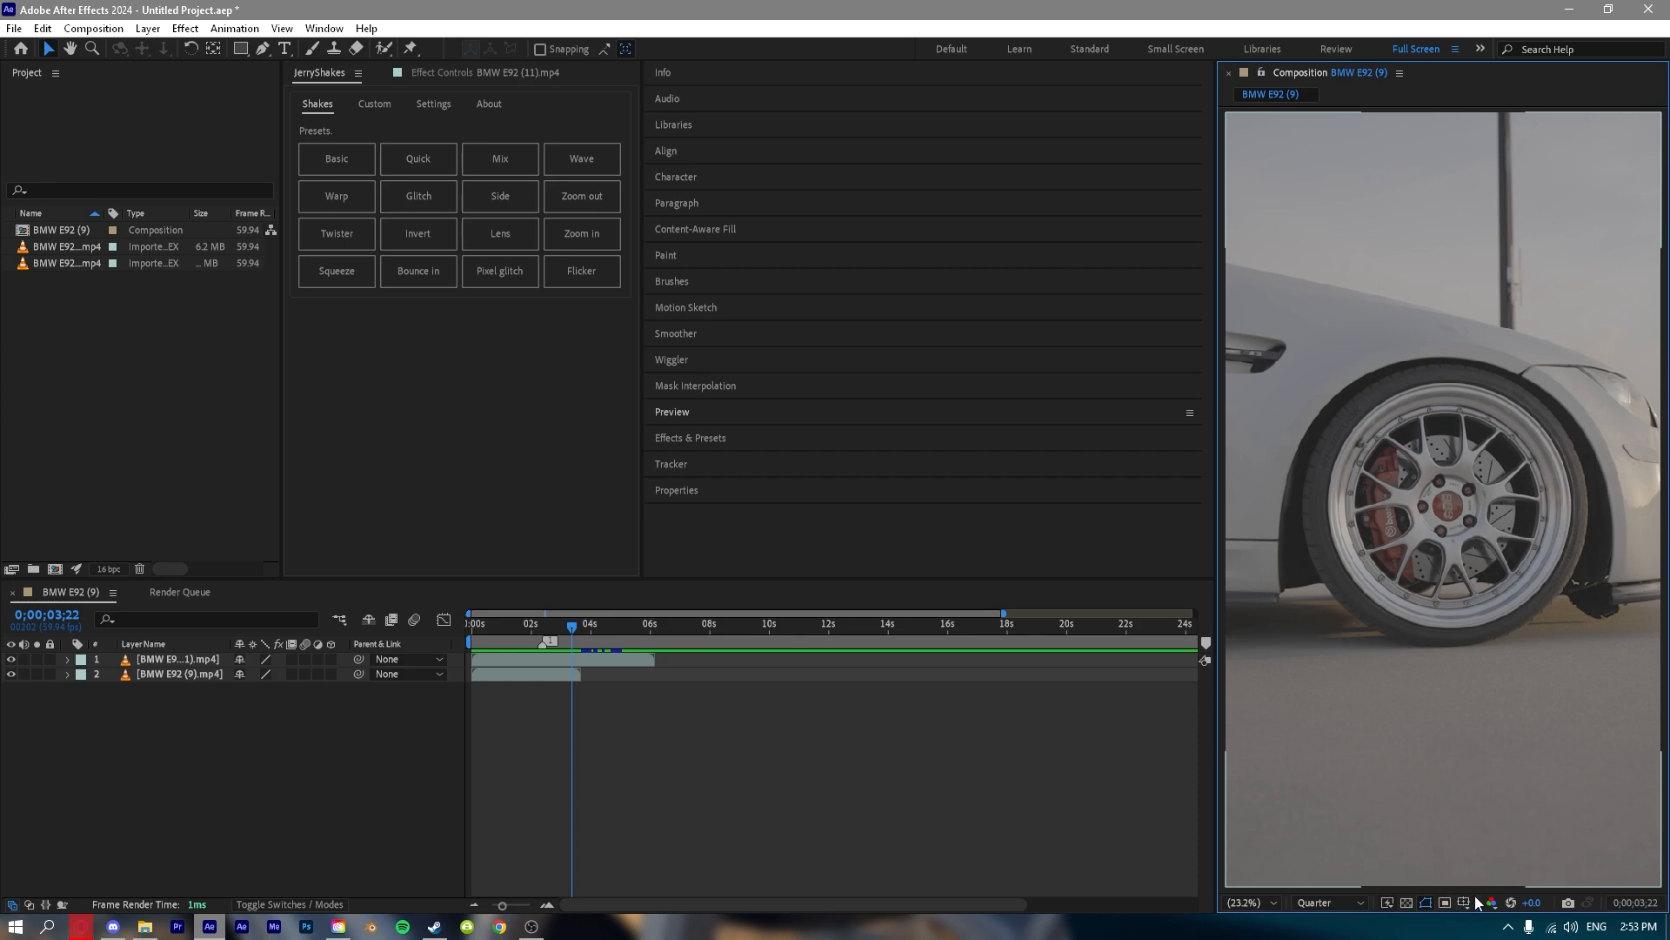
Turn on the transparency grid in the composition viewer, hide both BMW layers, and make them visible again.
left_click(1407, 903)
left_click_drag(11, 659, 15, 696)
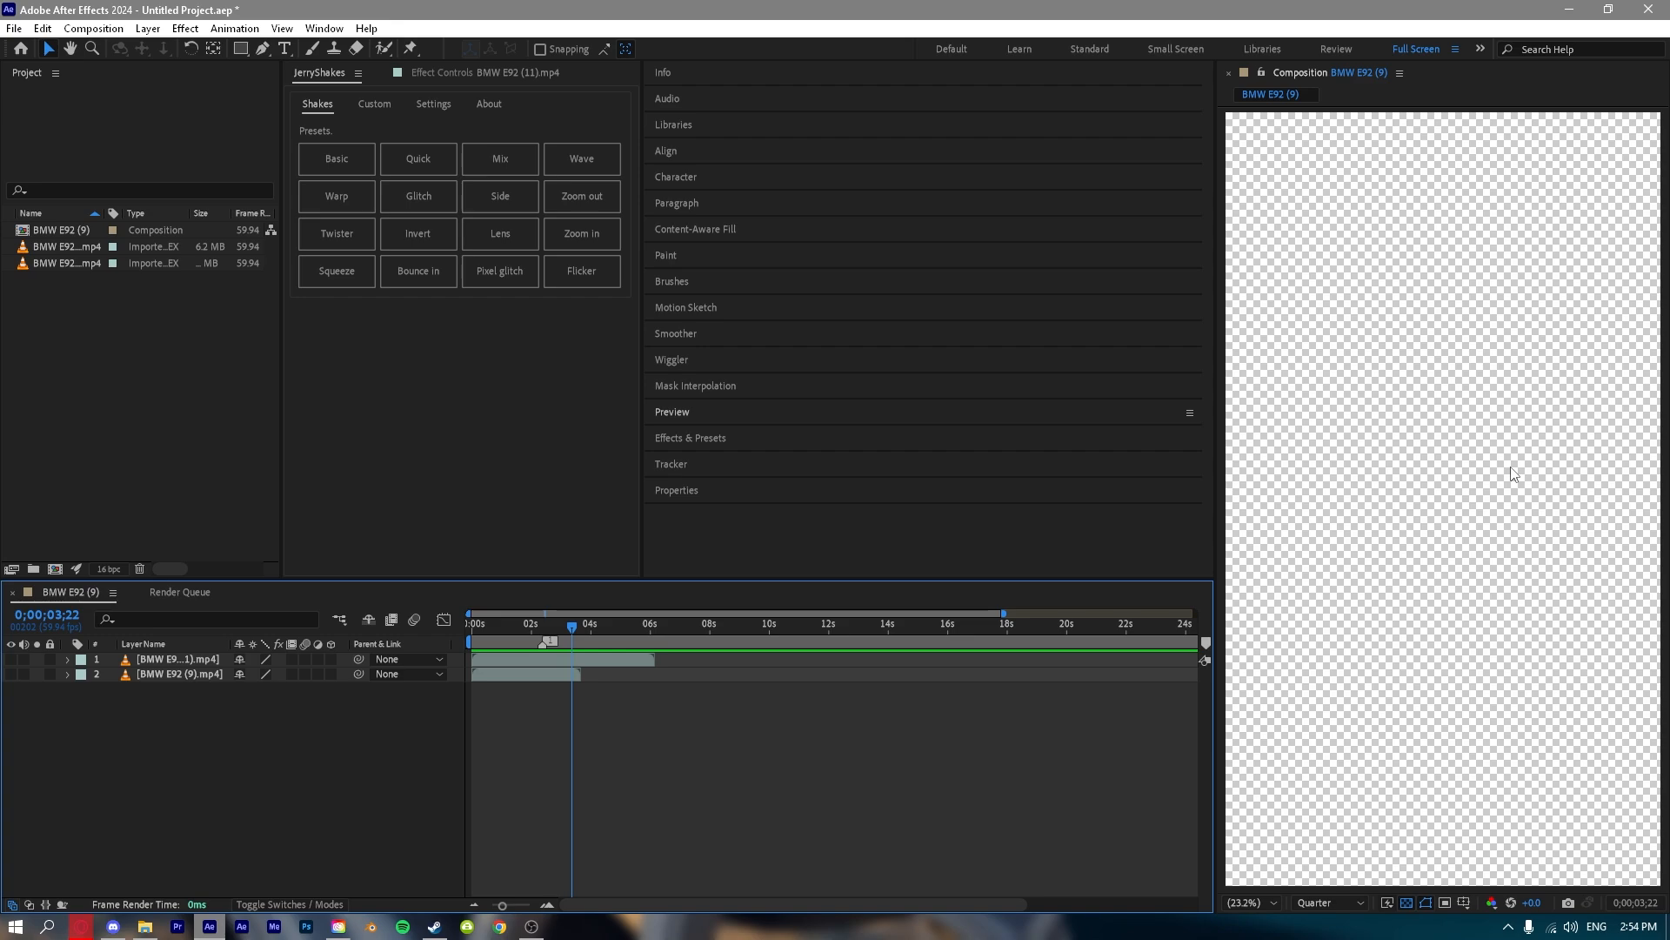
left_click_drag(12, 674, 11, 659)
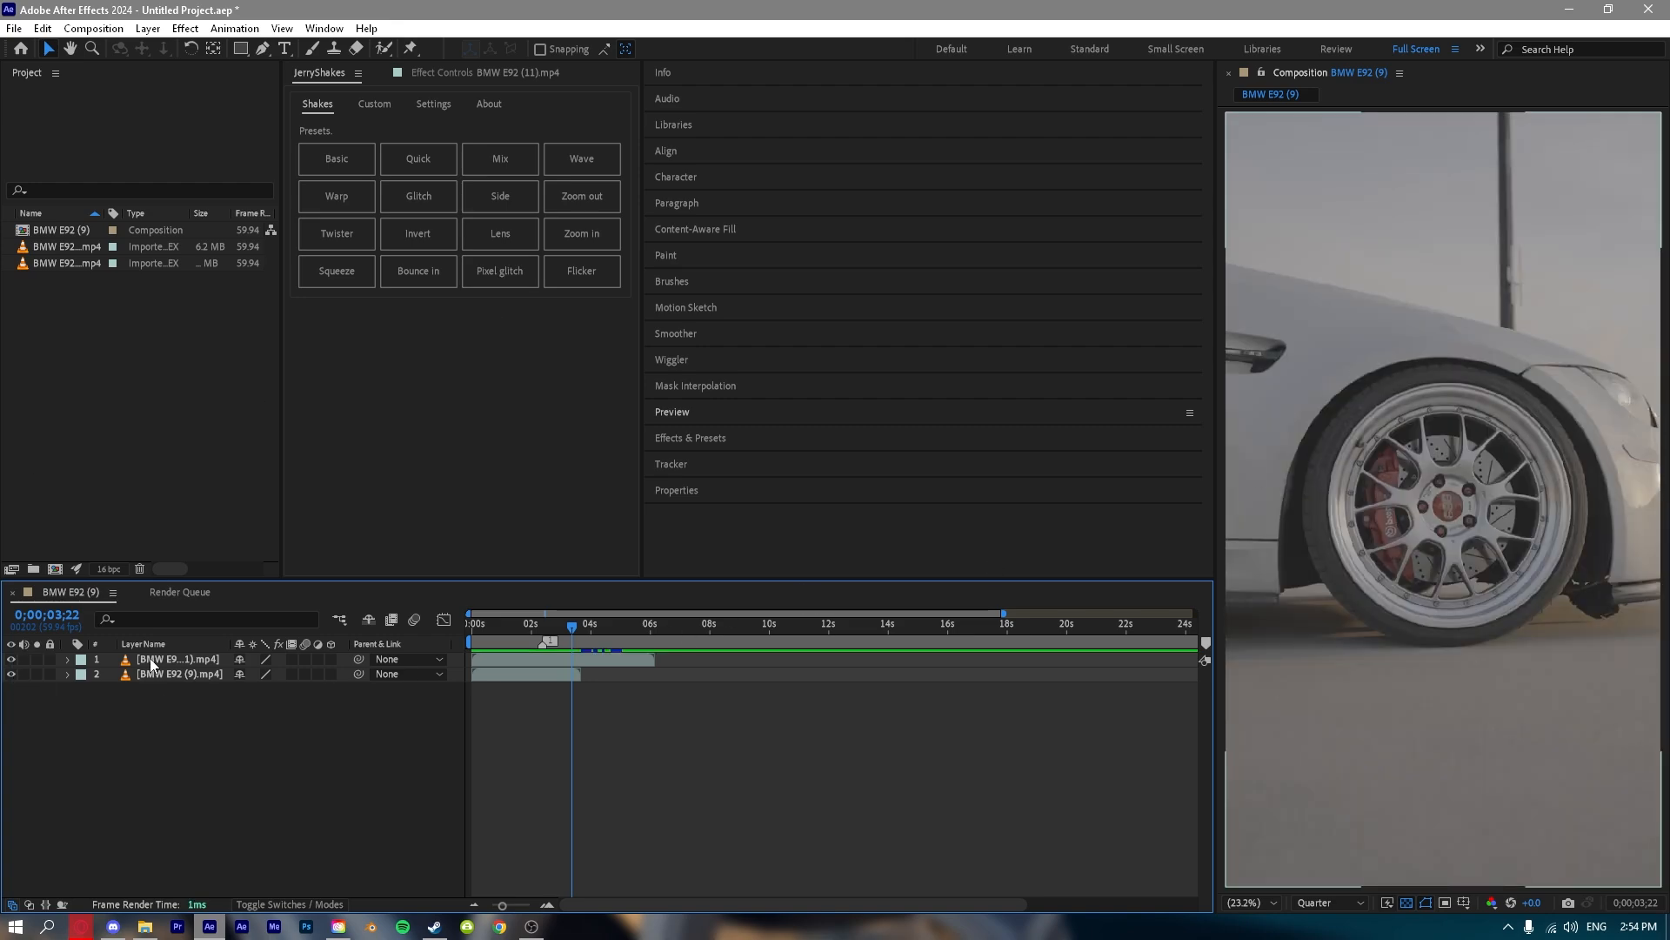
Shift the BMW E92 (11).mp4 layer right by about half the frame width and hide the BMW E92 (9).mp4 layer.
left_click(453, 659)
left_click(1311, 492)
left_click_drag(1311, 492, 1522, 480)
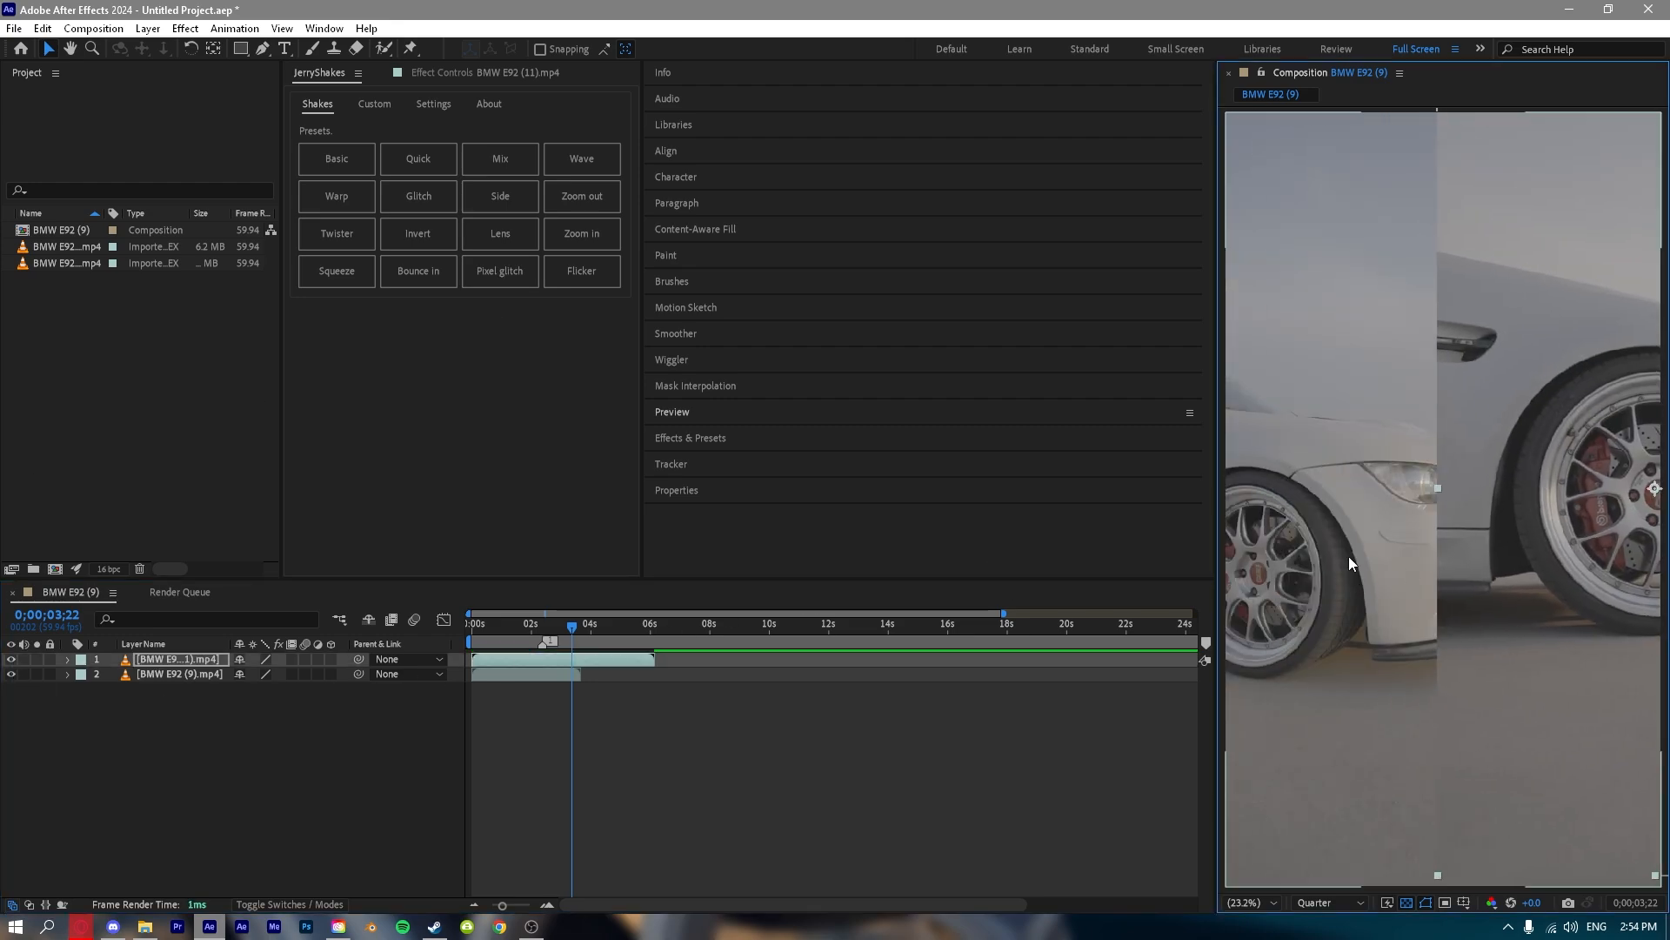
left_click(11, 674)
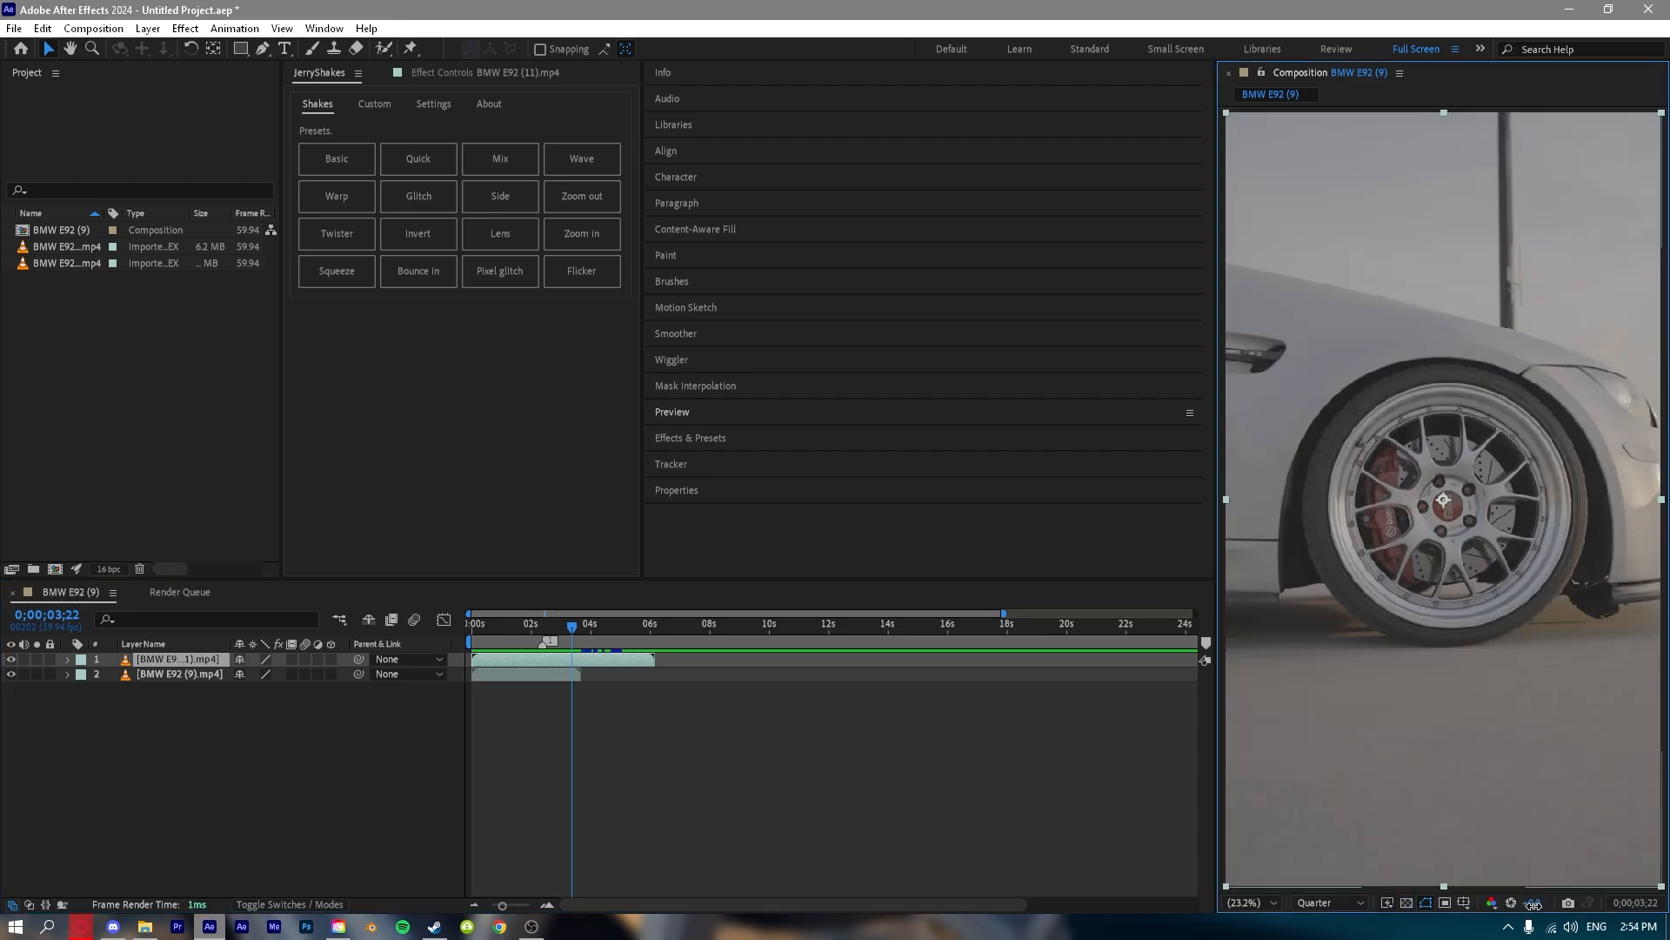
Raise the composition viewer's exposure to +0.6 and check the Transform properties of the BMW E92 (11).mp4 layer.
left_click_drag(1534, 904, 1587, 904)
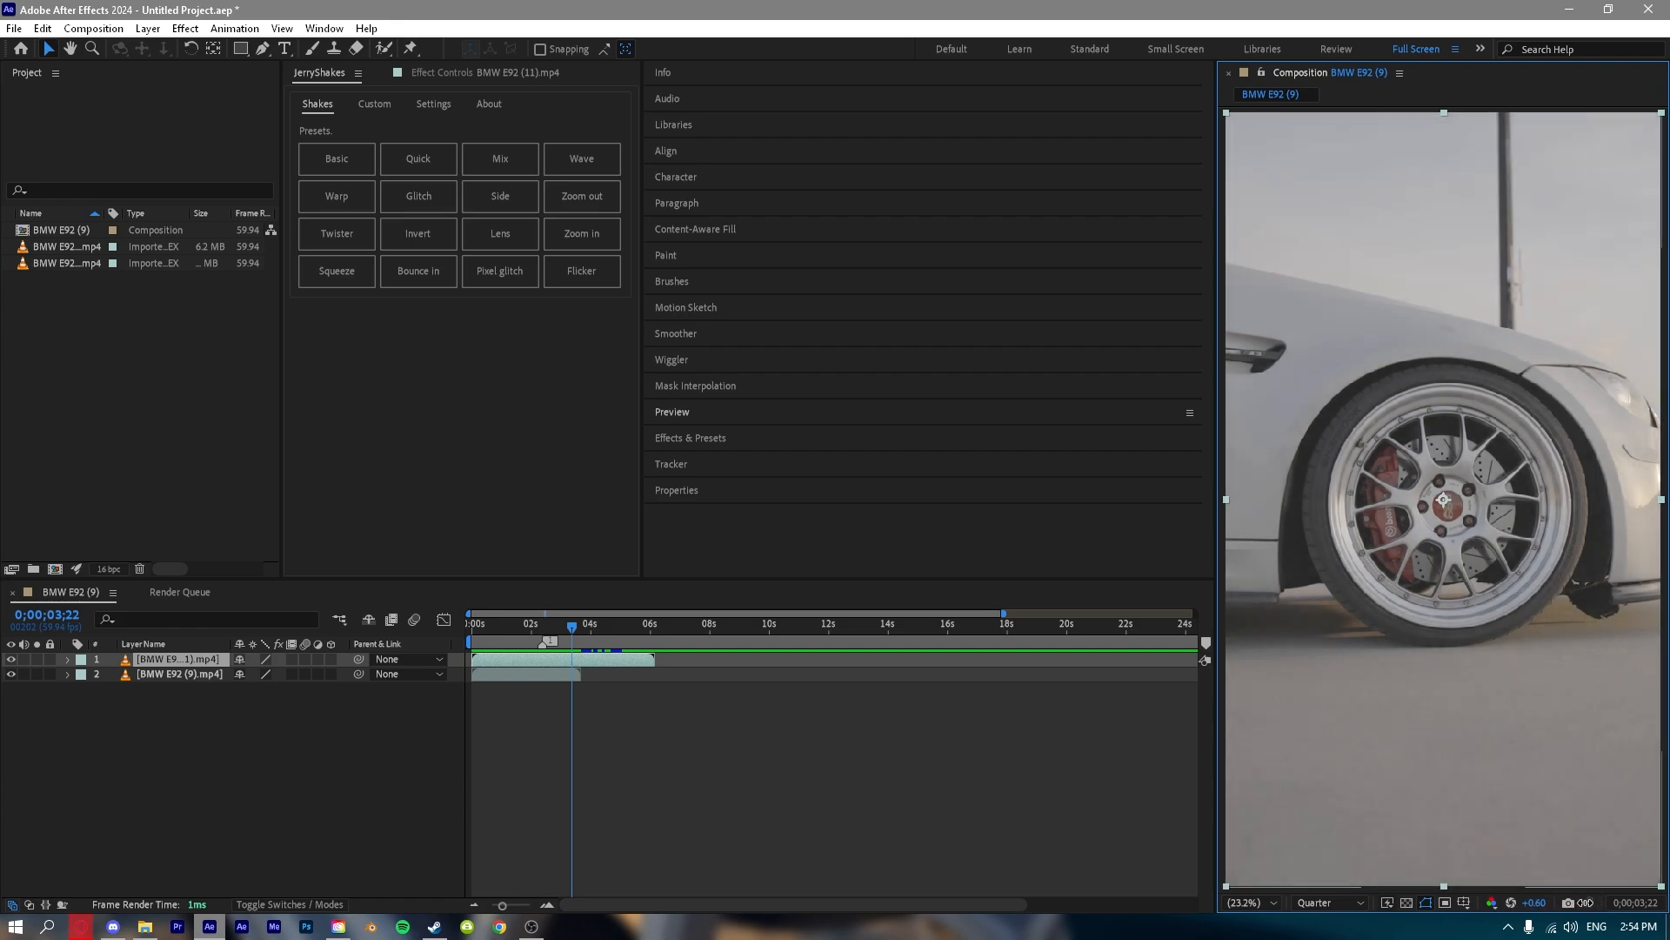
left_click(68, 658)
left_click(81, 675)
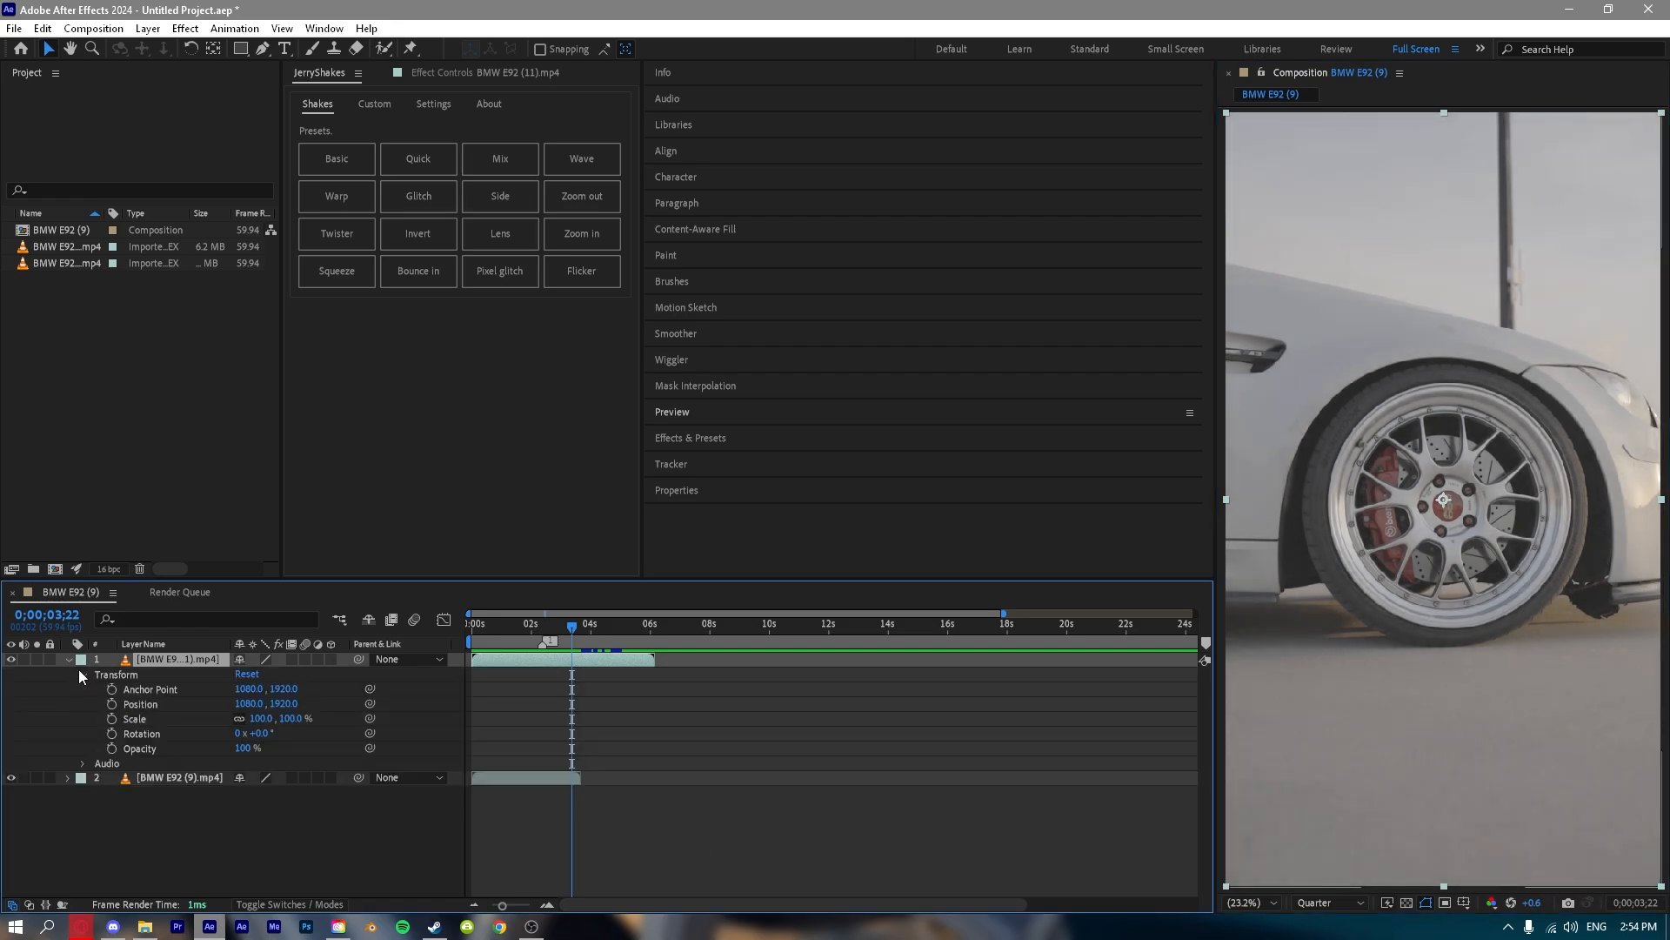
left_click(68, 658)
Move the BMW E92 (11).mp4 layer below BMW E92 (9).mp4 and reset the viewer's exposure to 0.
mouse_move(1529, 907)
left_mouse_down()
mouse_move(1599, 907)
mouse_move(1538, 906)
left_mouse_up()
left_click_drag(135, 661, 178, 709)
left_click_drag(1528, 902, 1542, 906)
type("0")
key("Return")
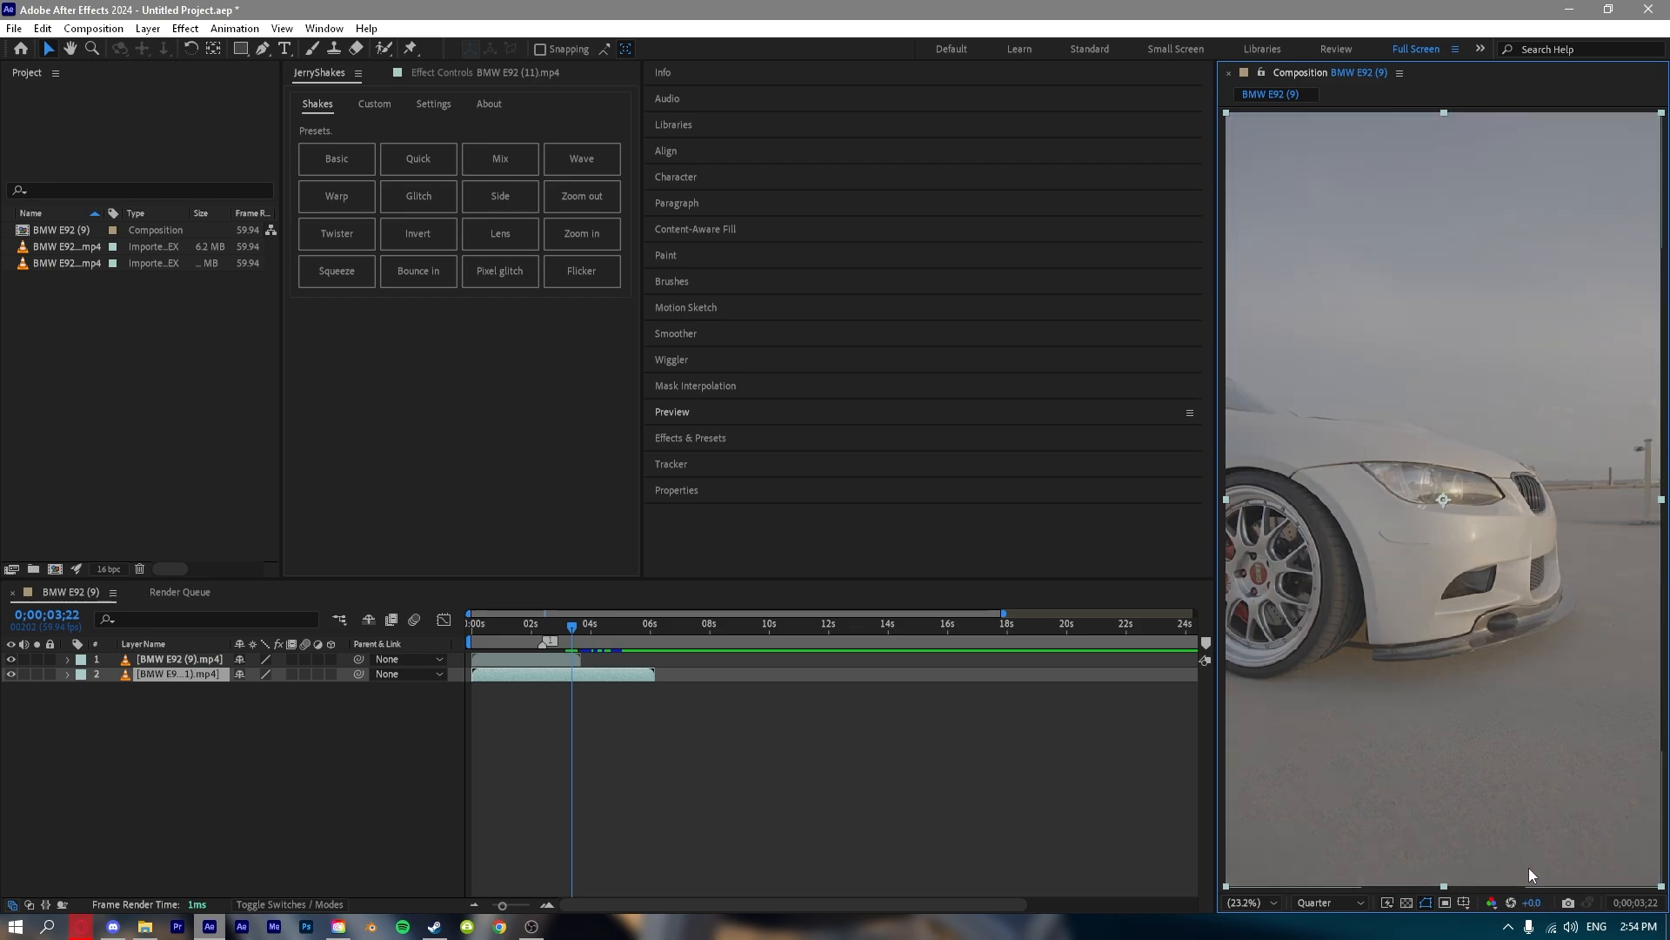
Raise the viewer's exposure to +1.2, bring the playhead to the composition's start, and reset the exposure.
left_click_drag(1533, 902, 1578, 845)
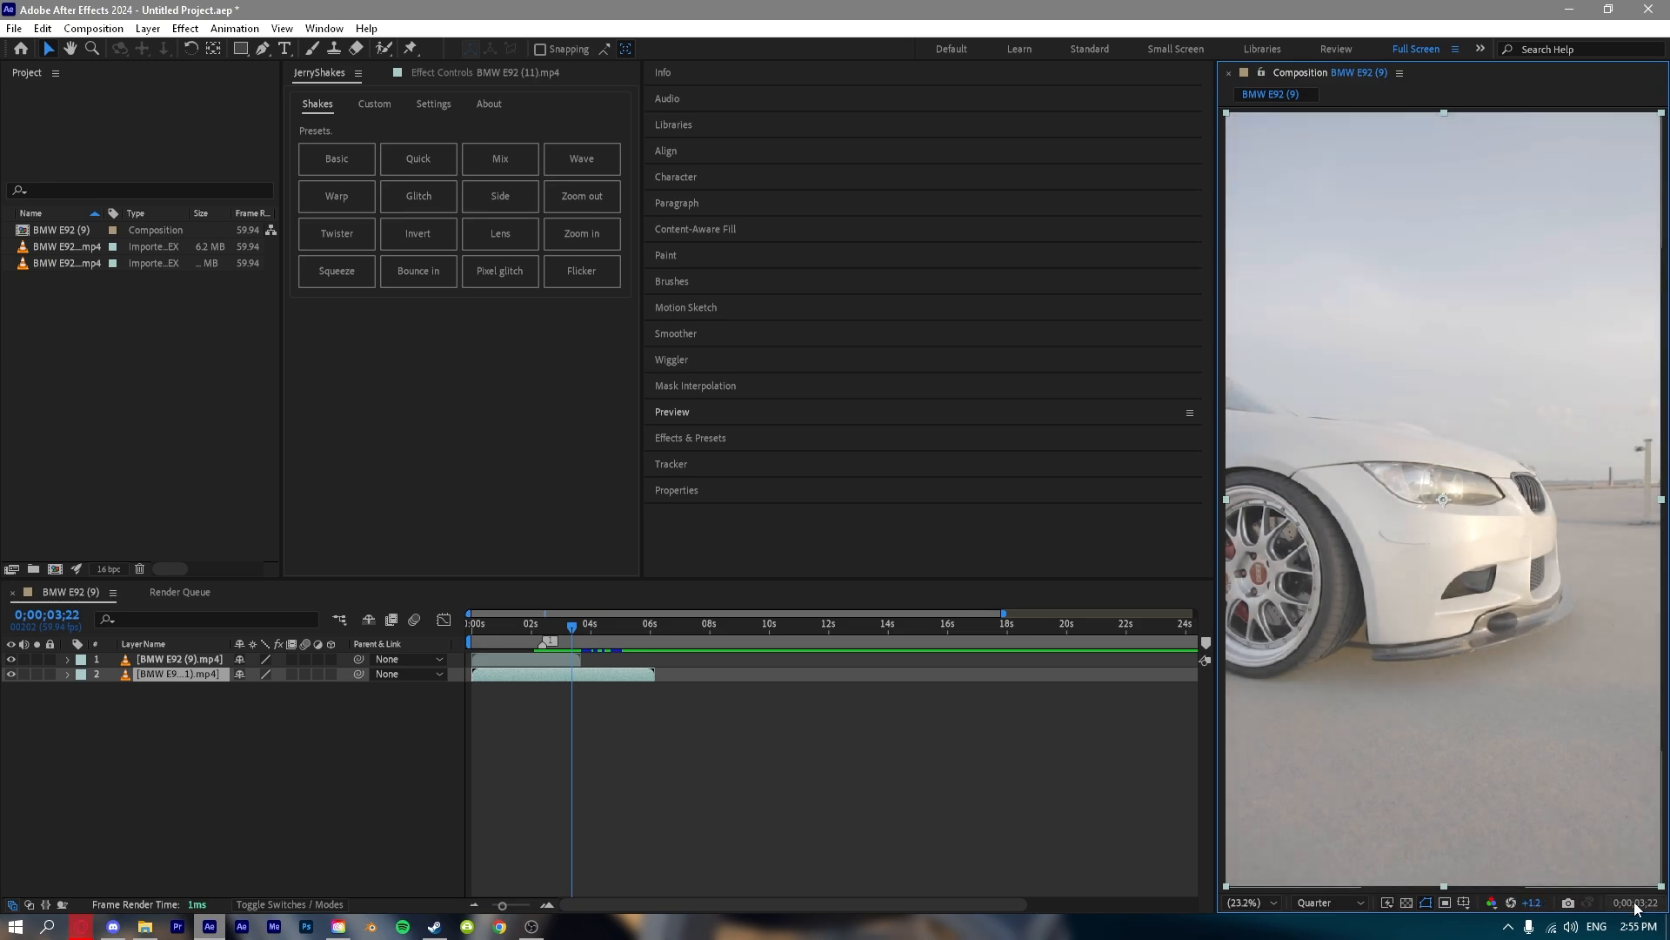
left_click(571, 622)
key("Home")
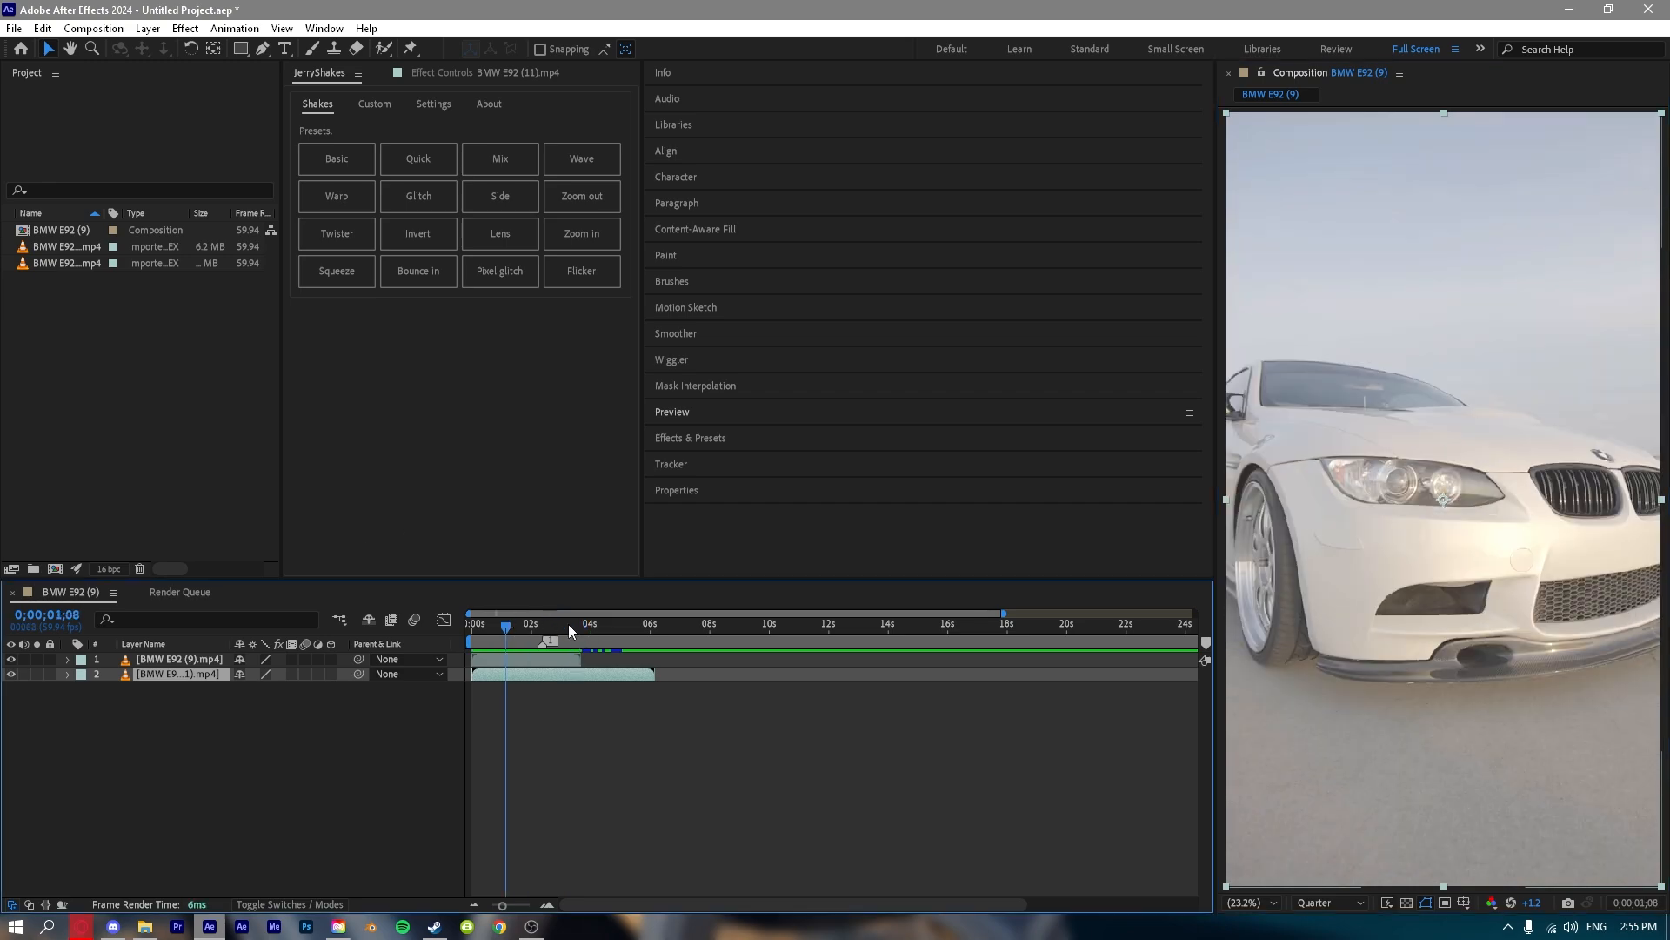
left_click(1508, 900)
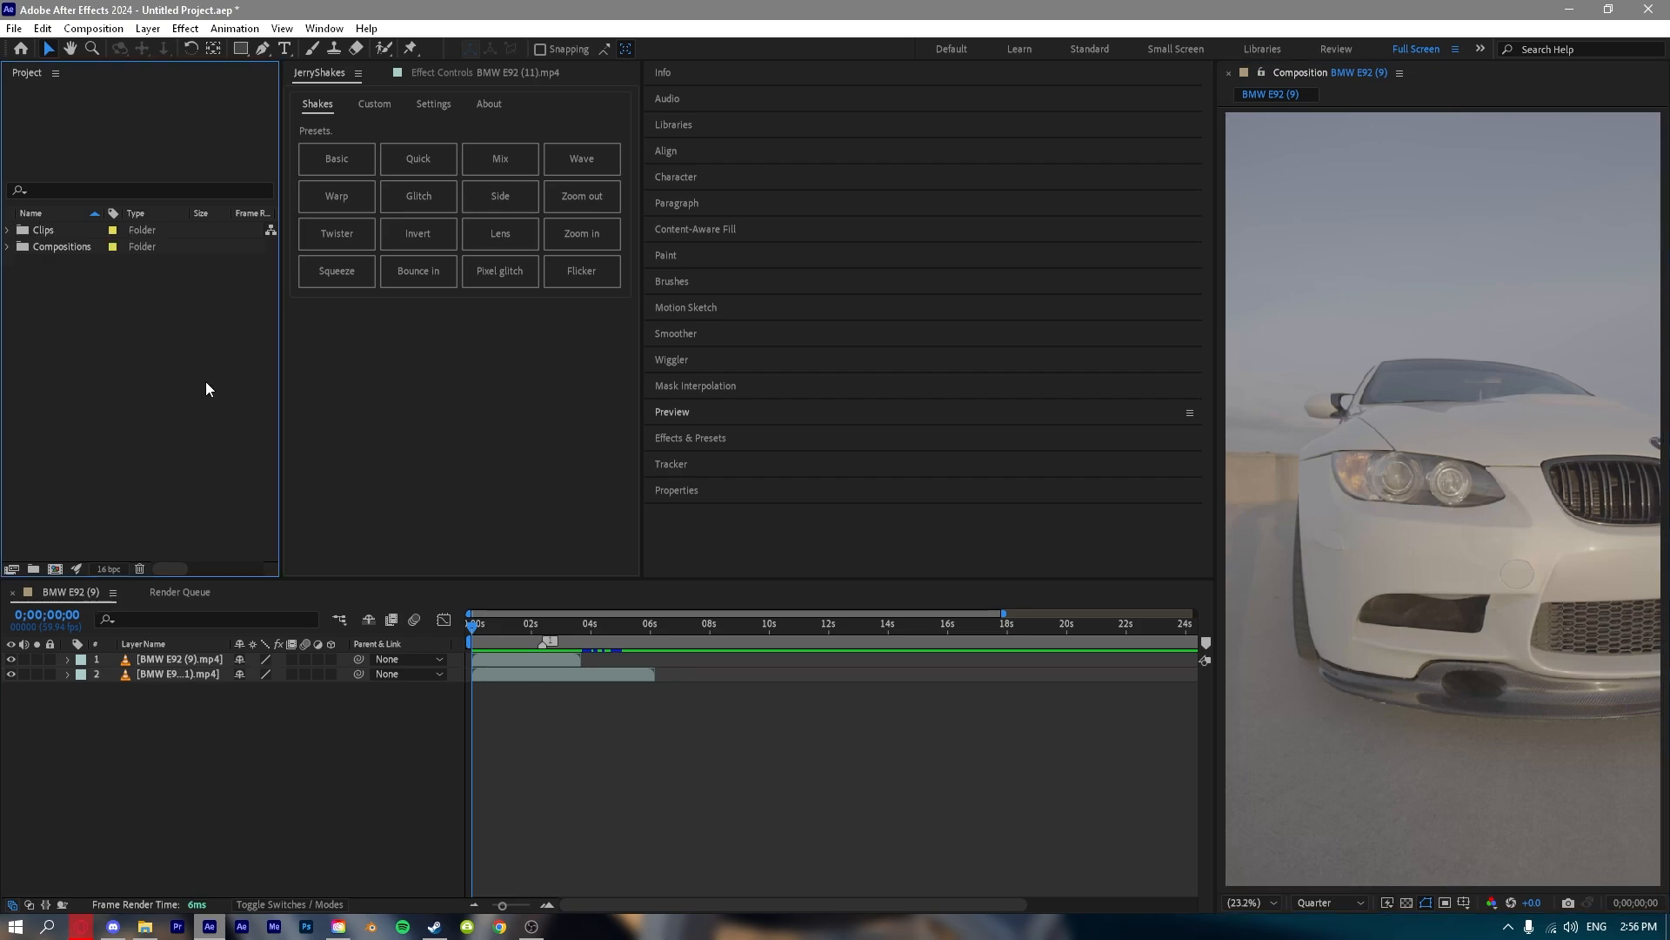
Try a new text layer in the BMW E92 (9) timeline and look over the other new layer types.
left_click(252, 873)
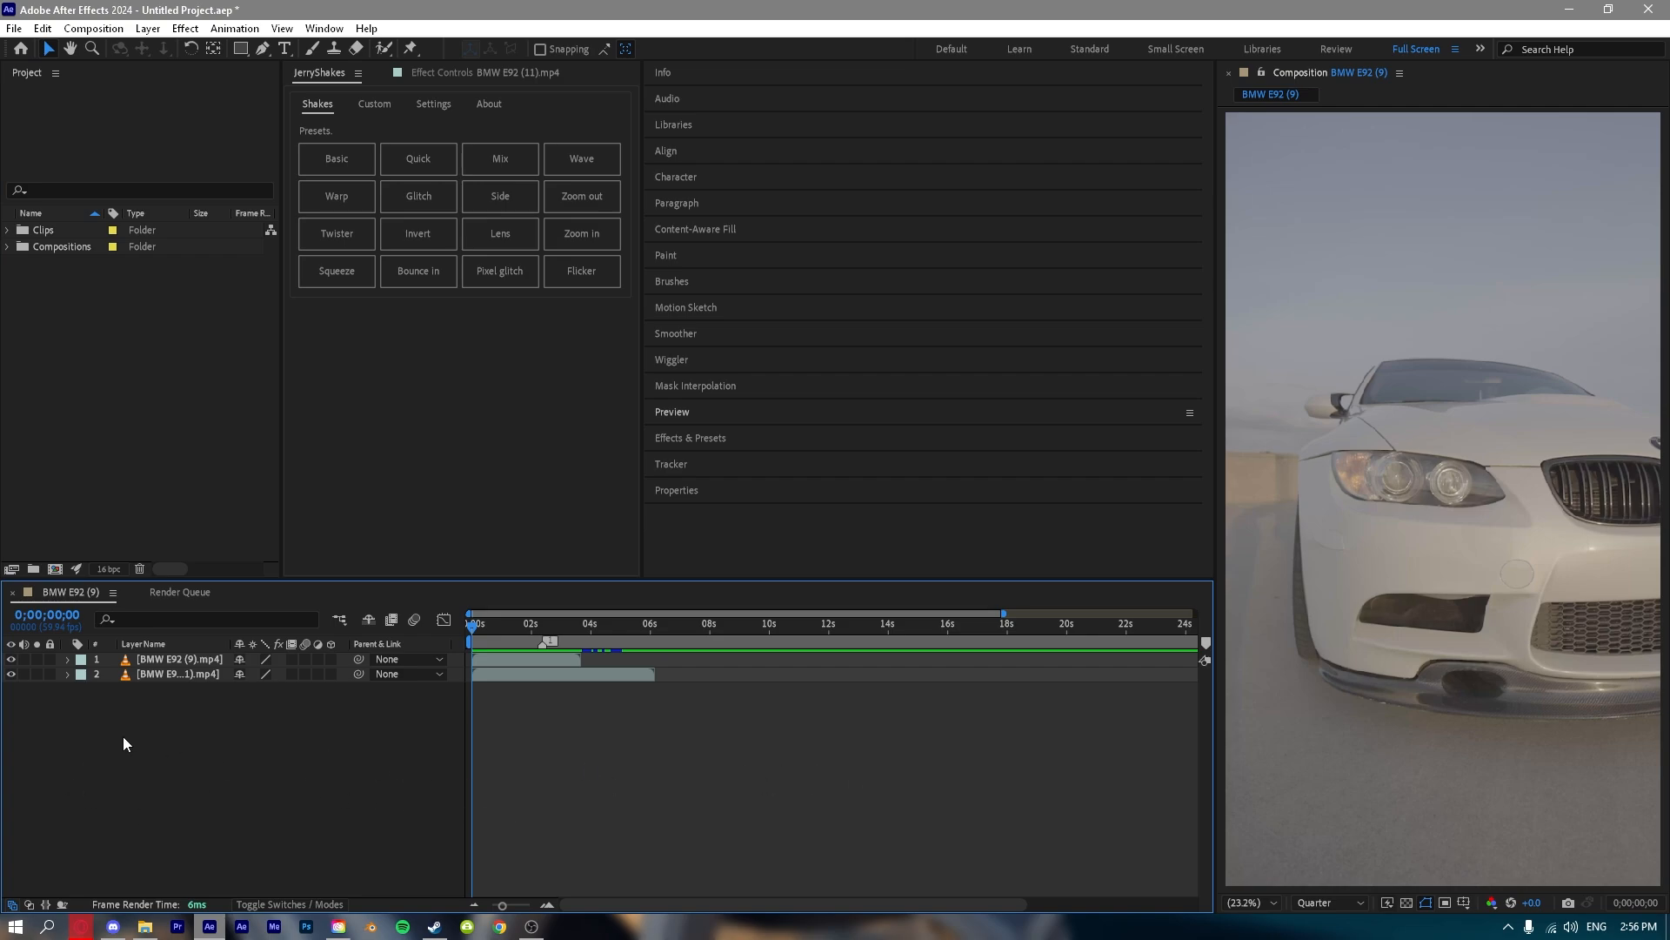
right_click(181, 792)
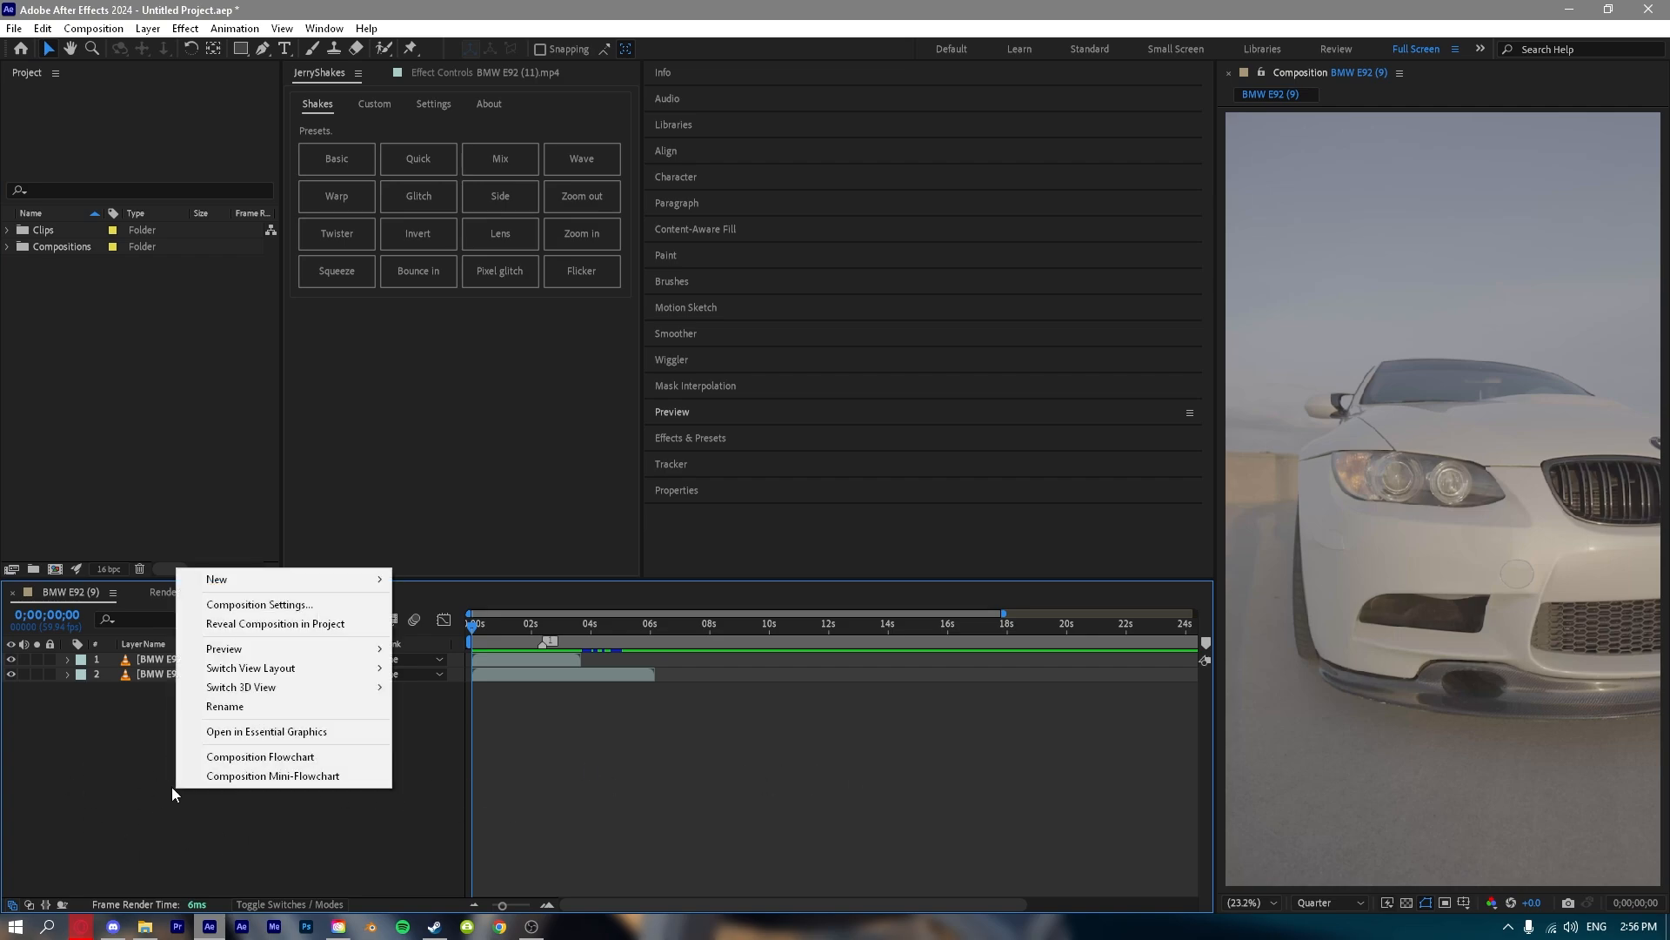
mouse_move(228, 582)
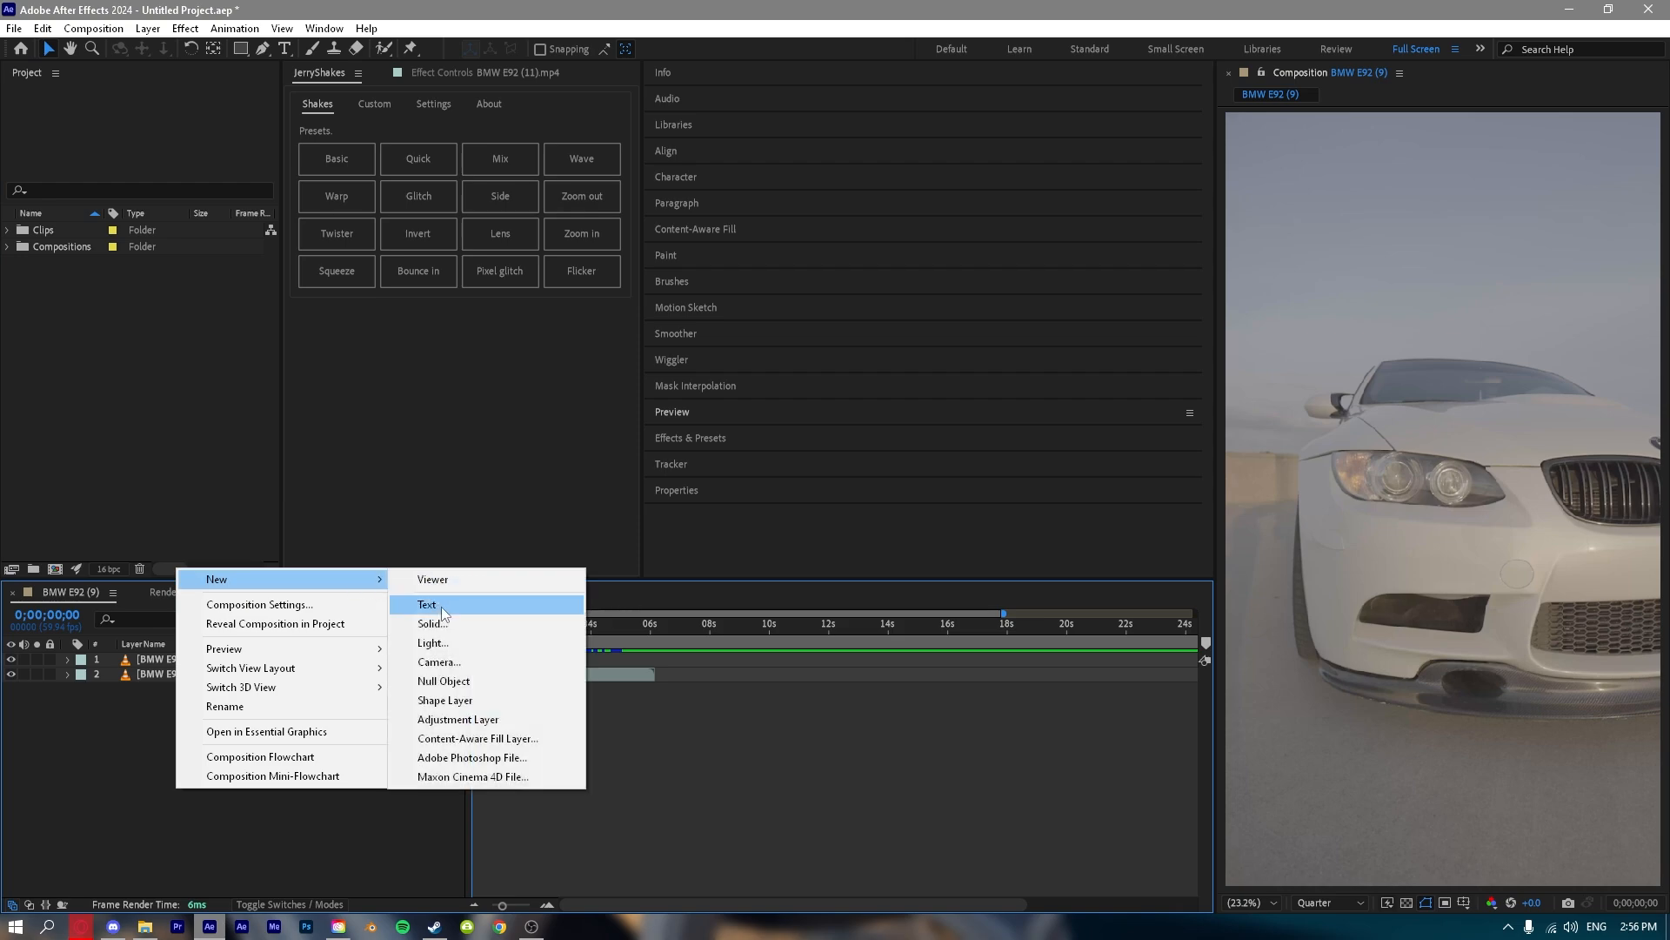
left_click(441, 607)
right_click(200, 746)
mouse_move(348, 535)
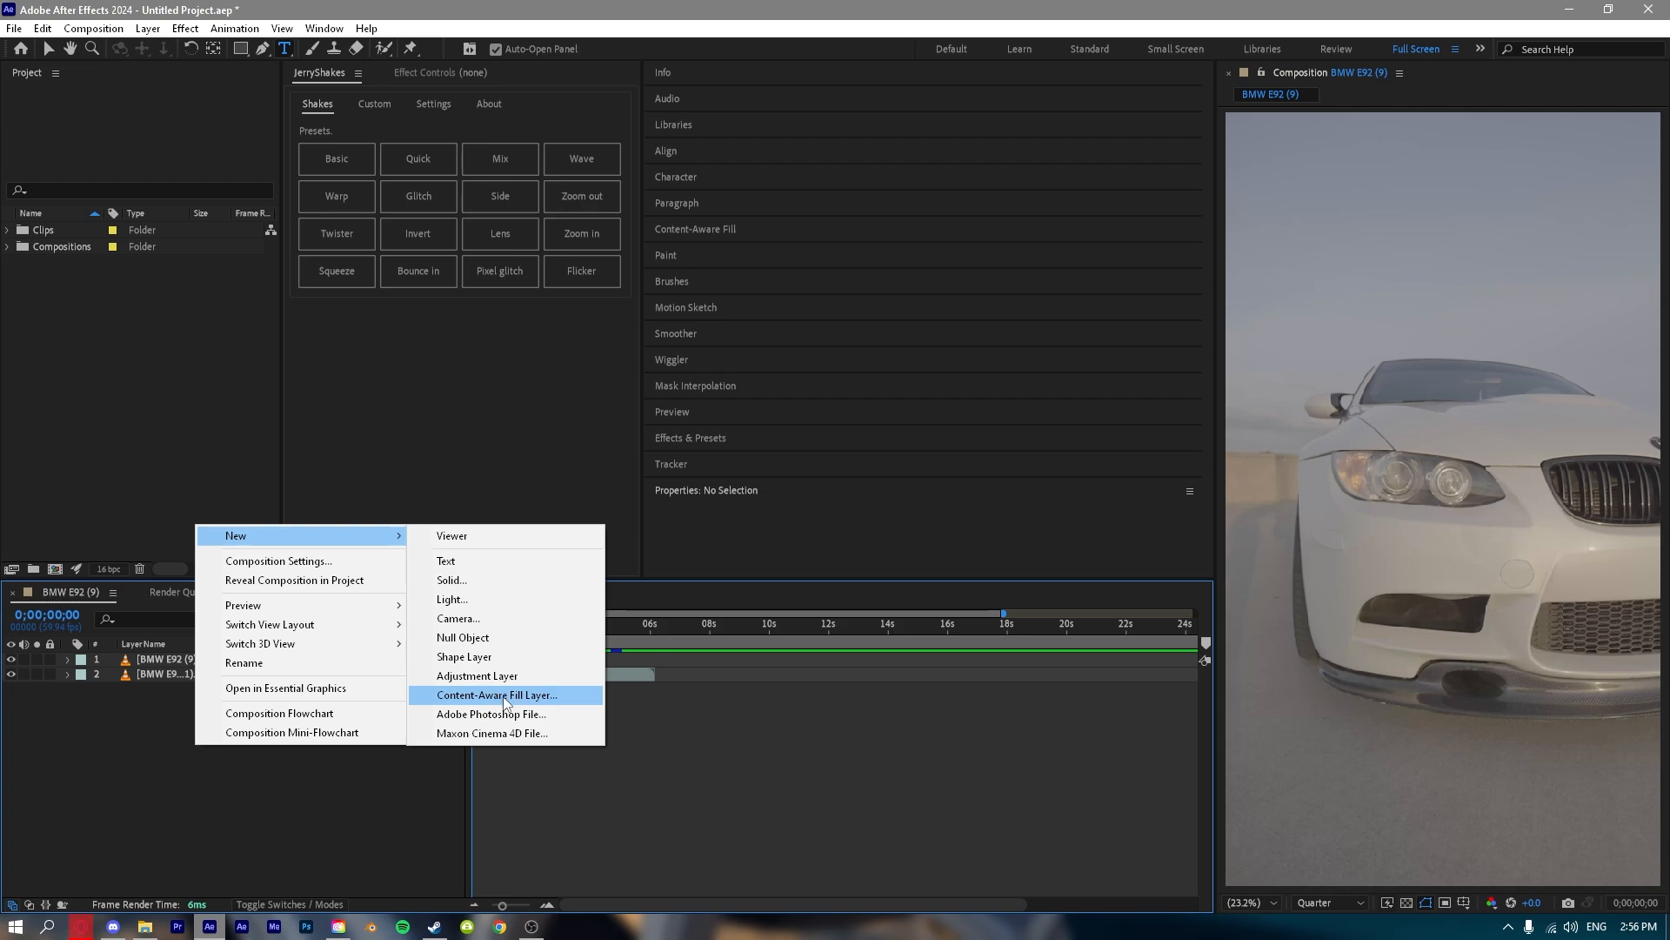
Create a new composition with the default settings, delete it, and return to the BMW E92 (9) timeline.
right_click(211, 450)
left_click(237, 467)
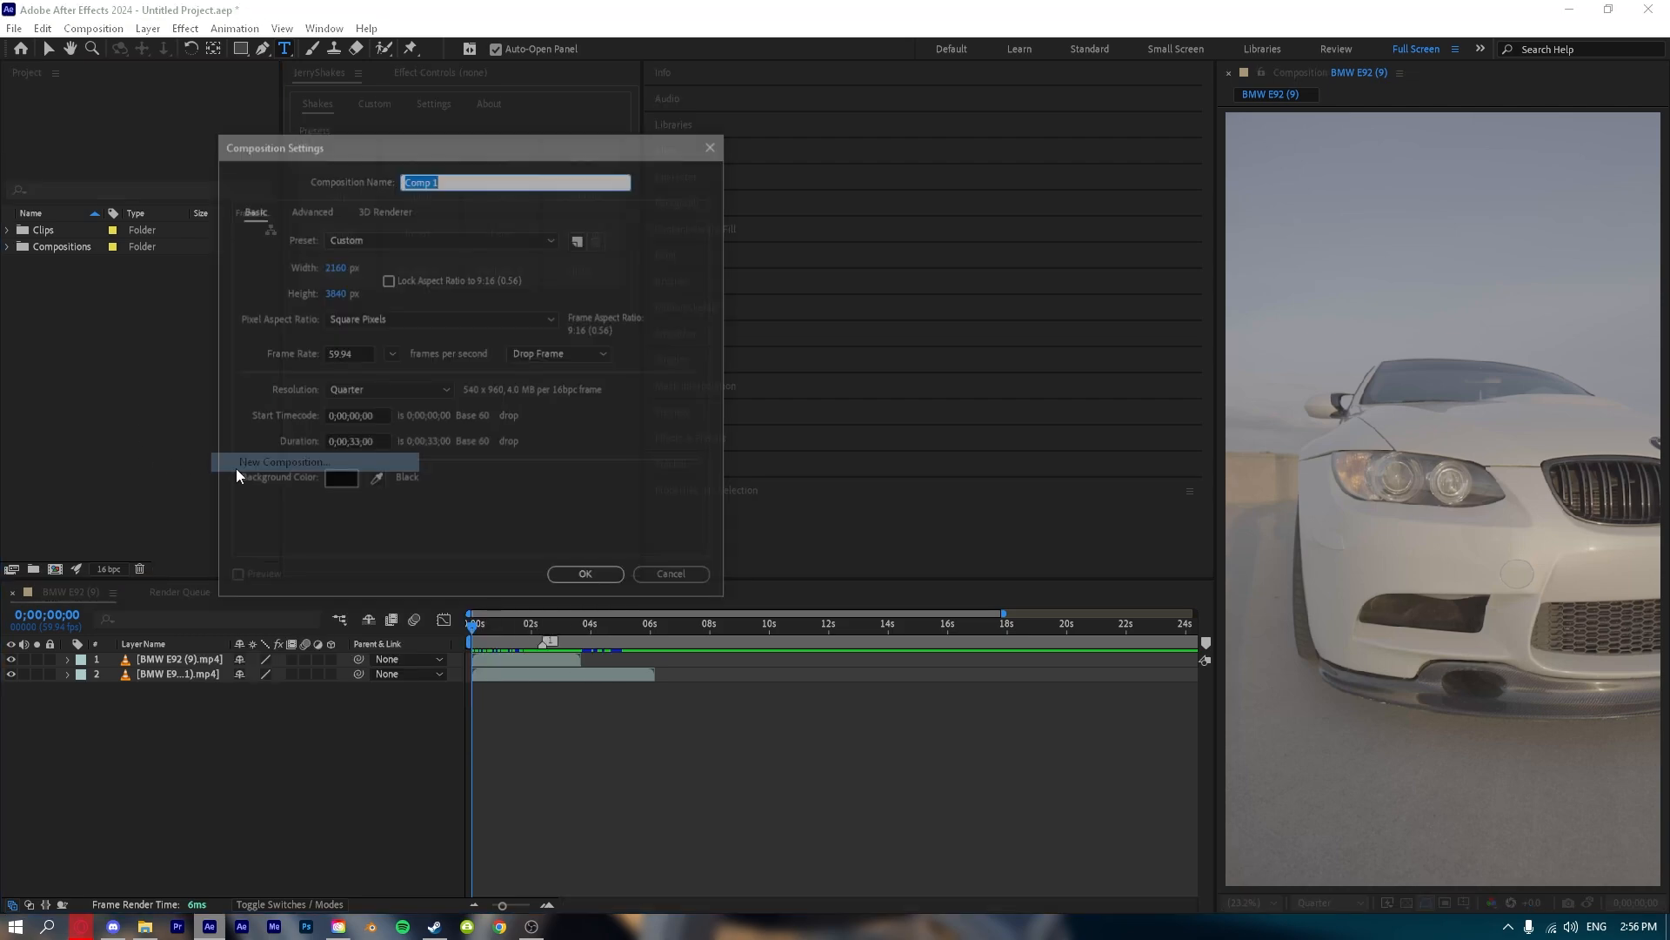
left_click(587, 576)
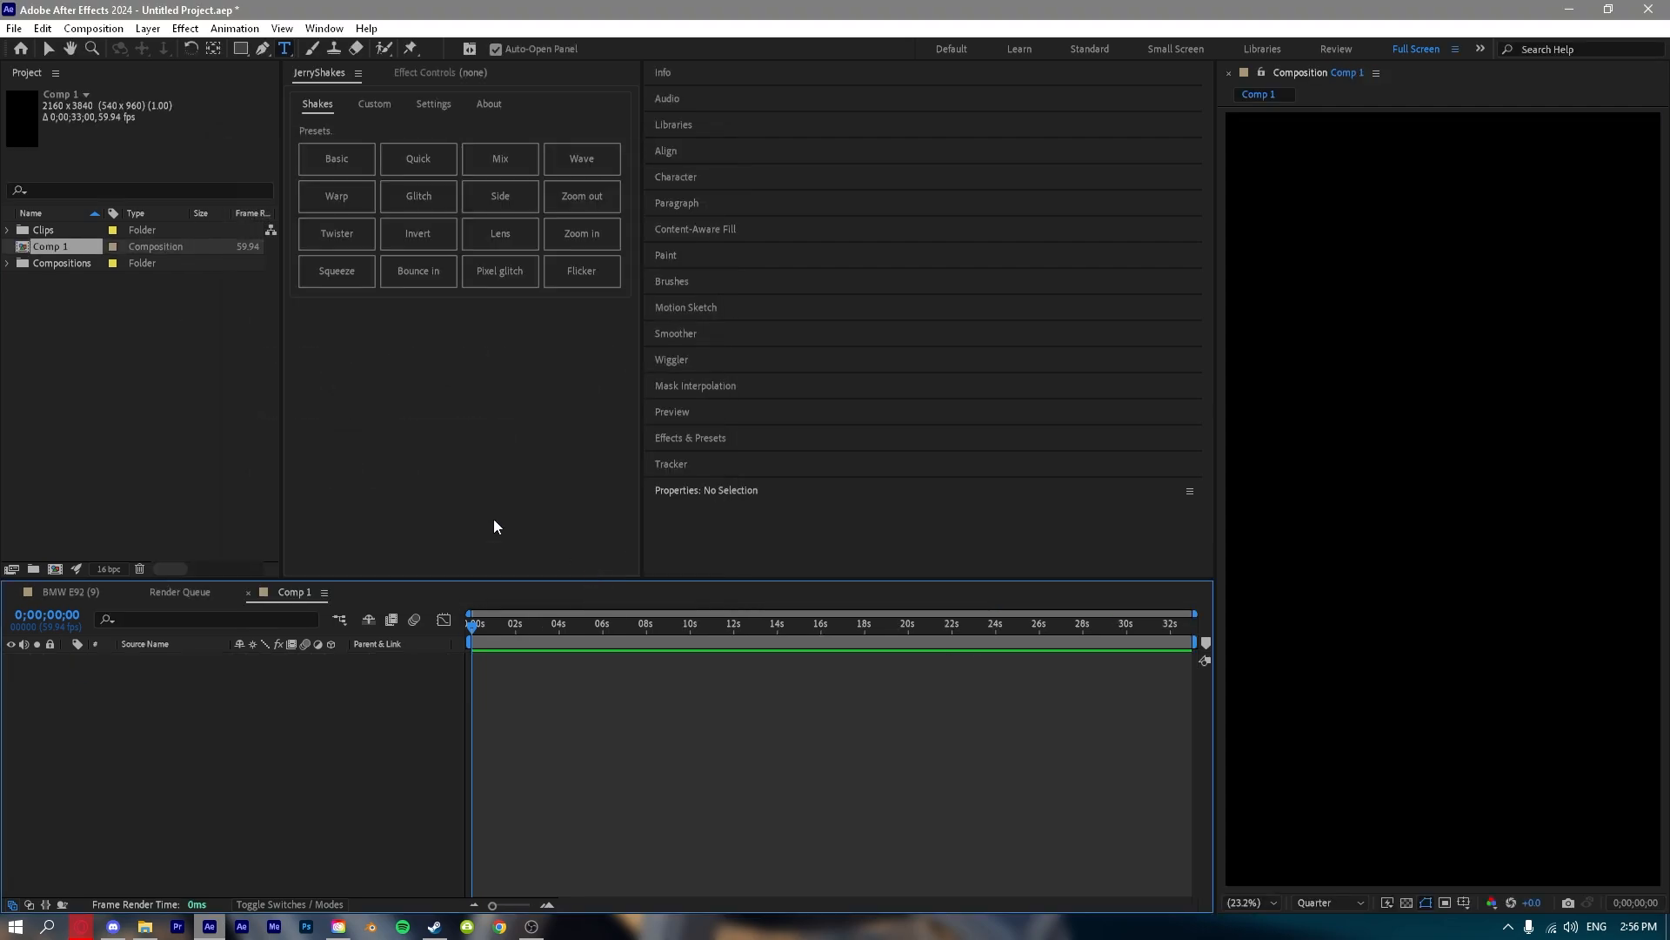
key("Delete")
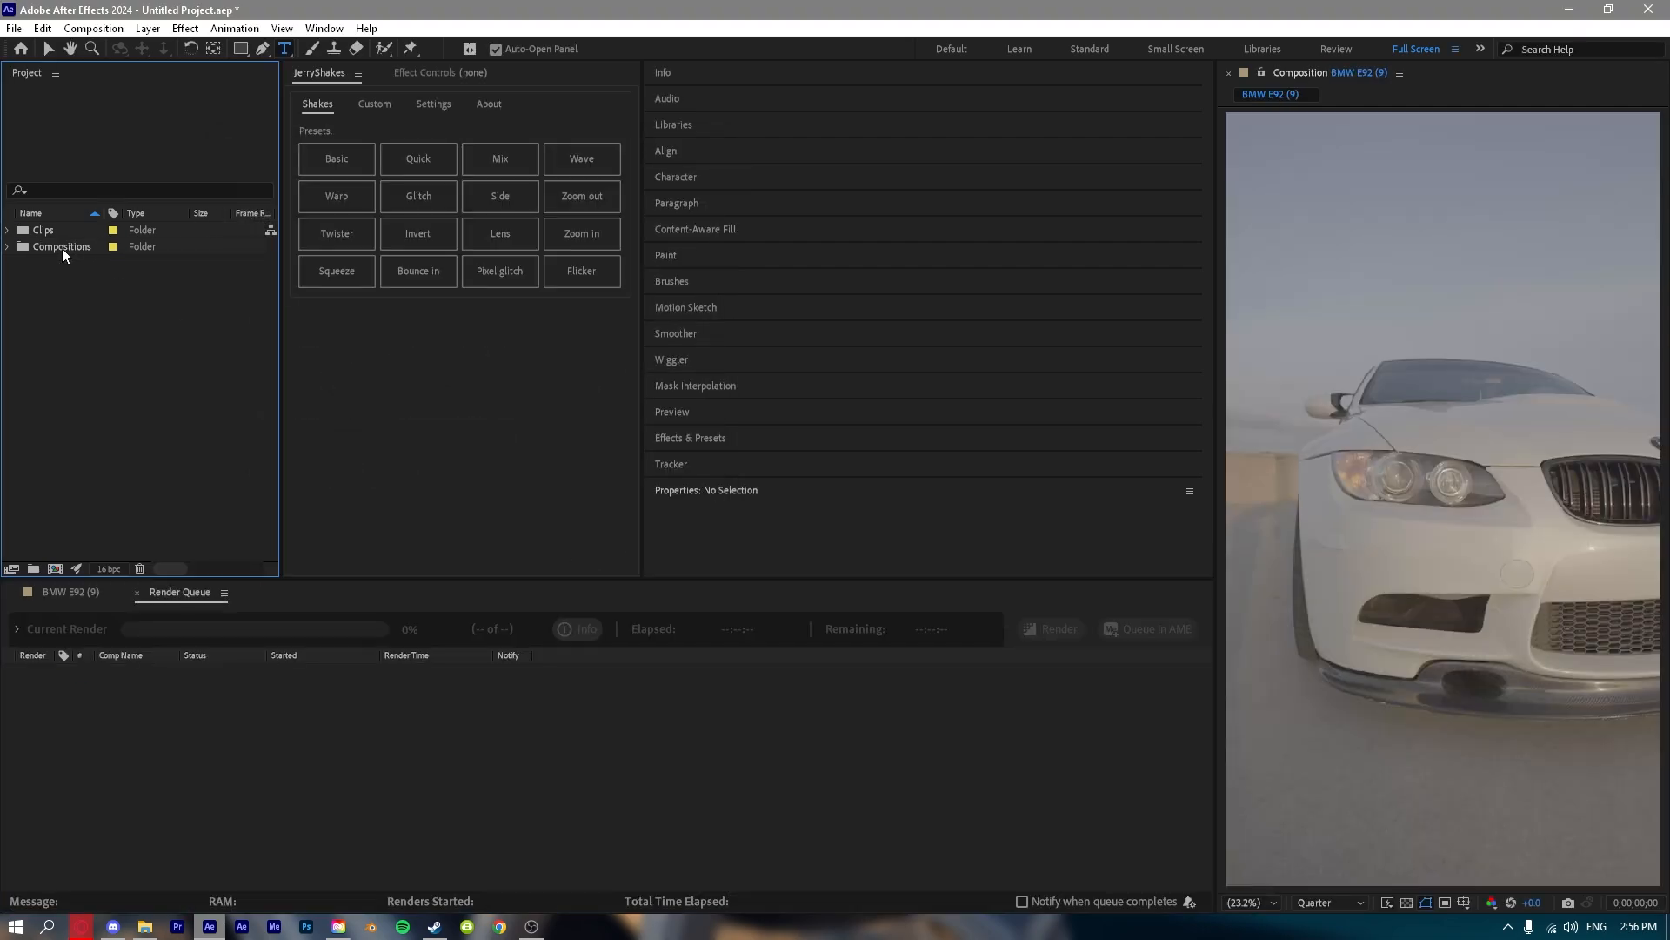
left_click(62, 593)
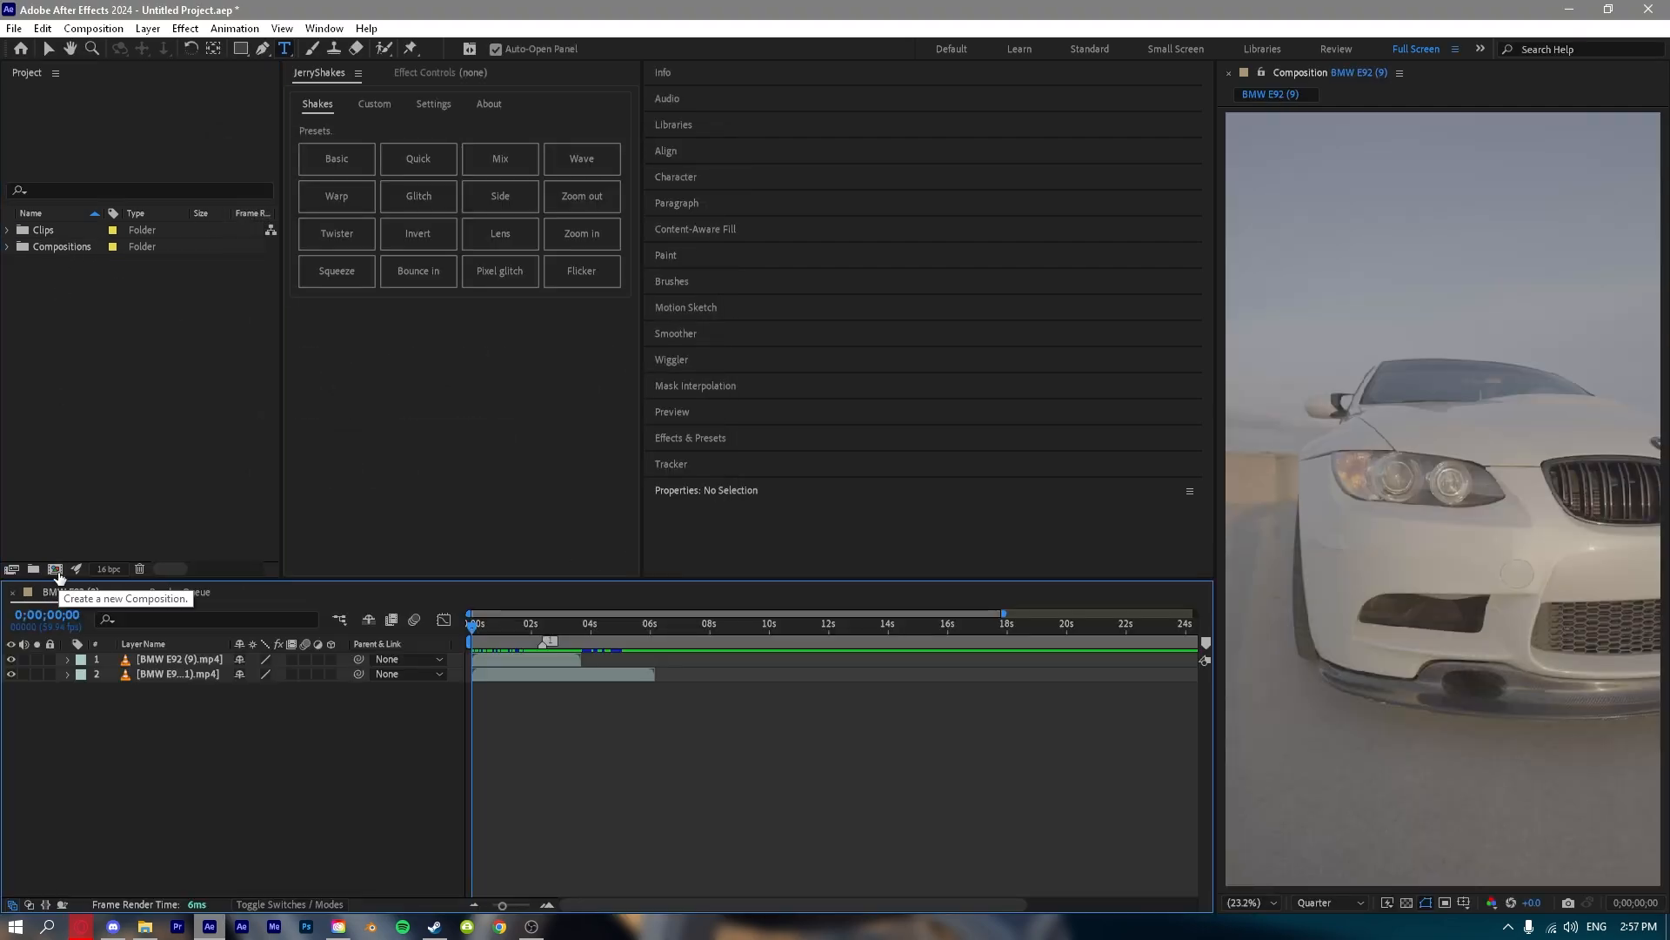